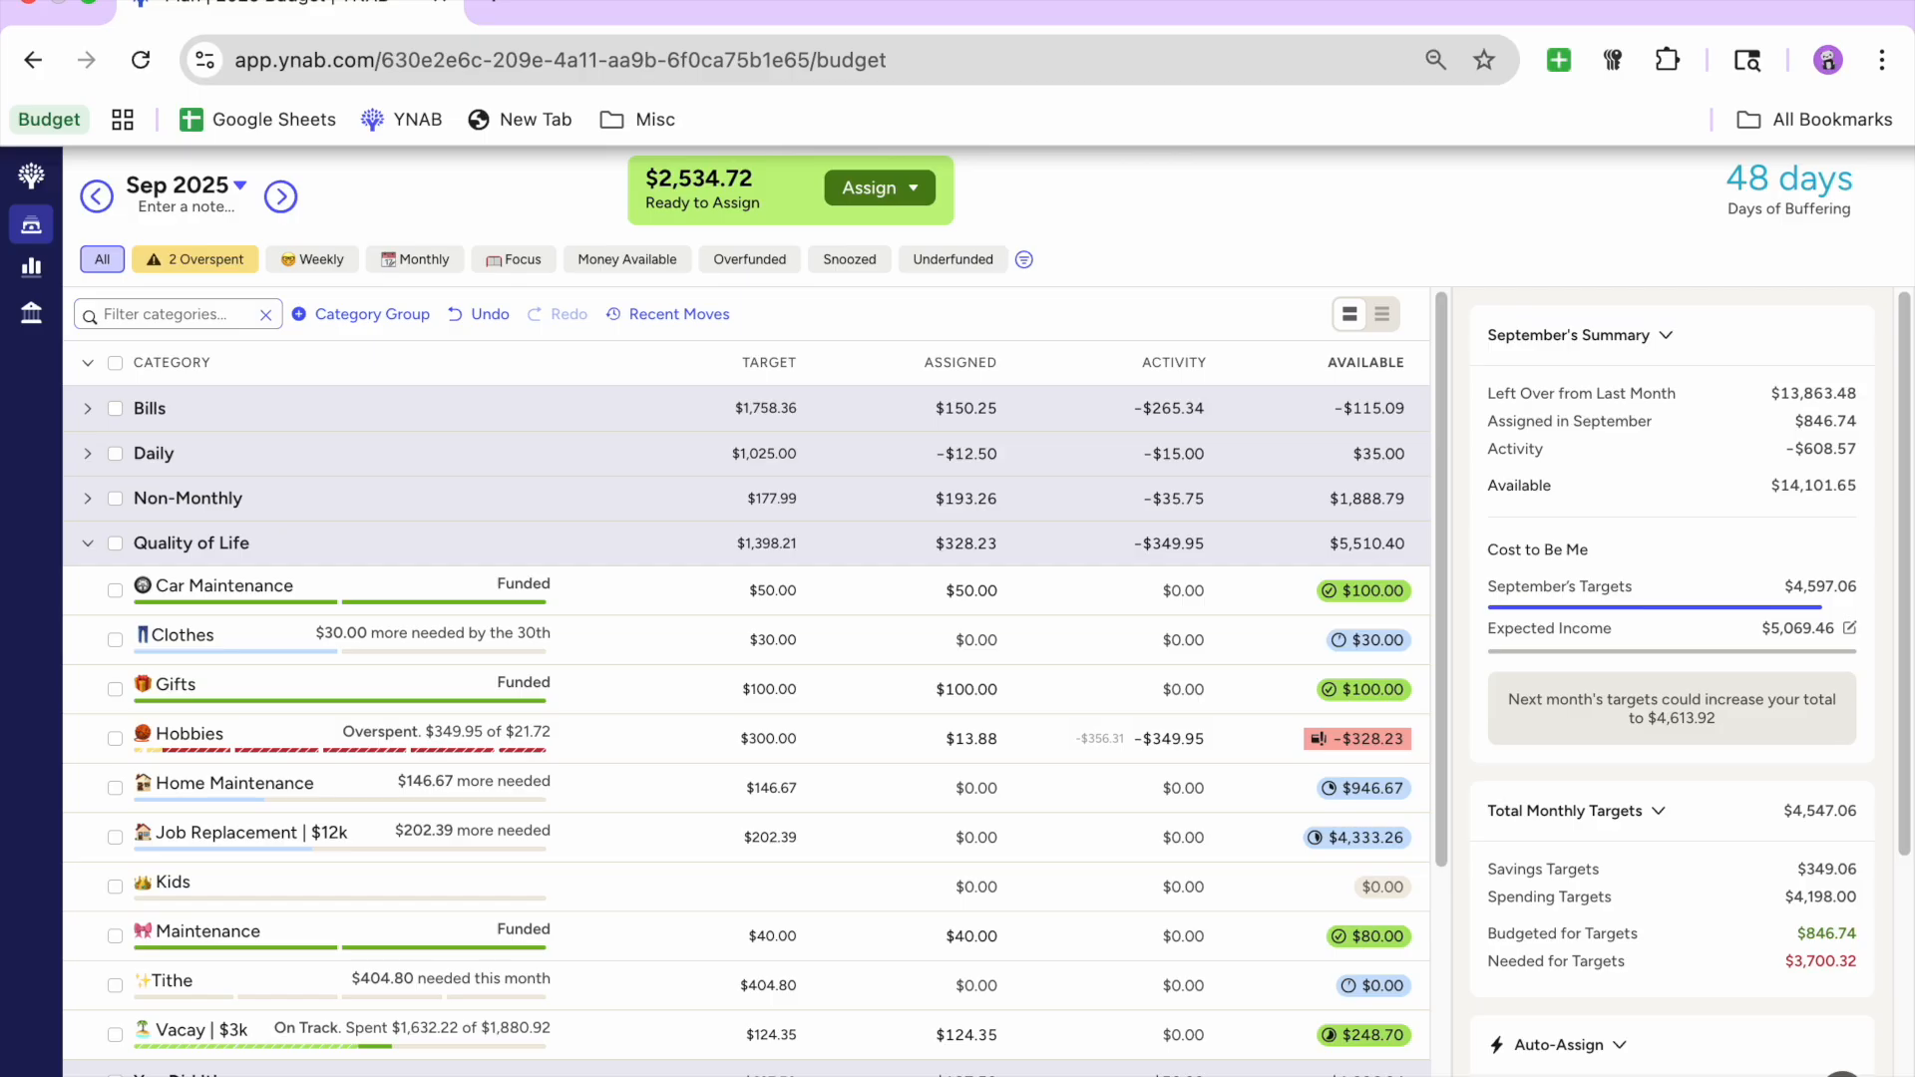
Step: Check the August 2025 budget and return to September 2025
left_click(97, 198)
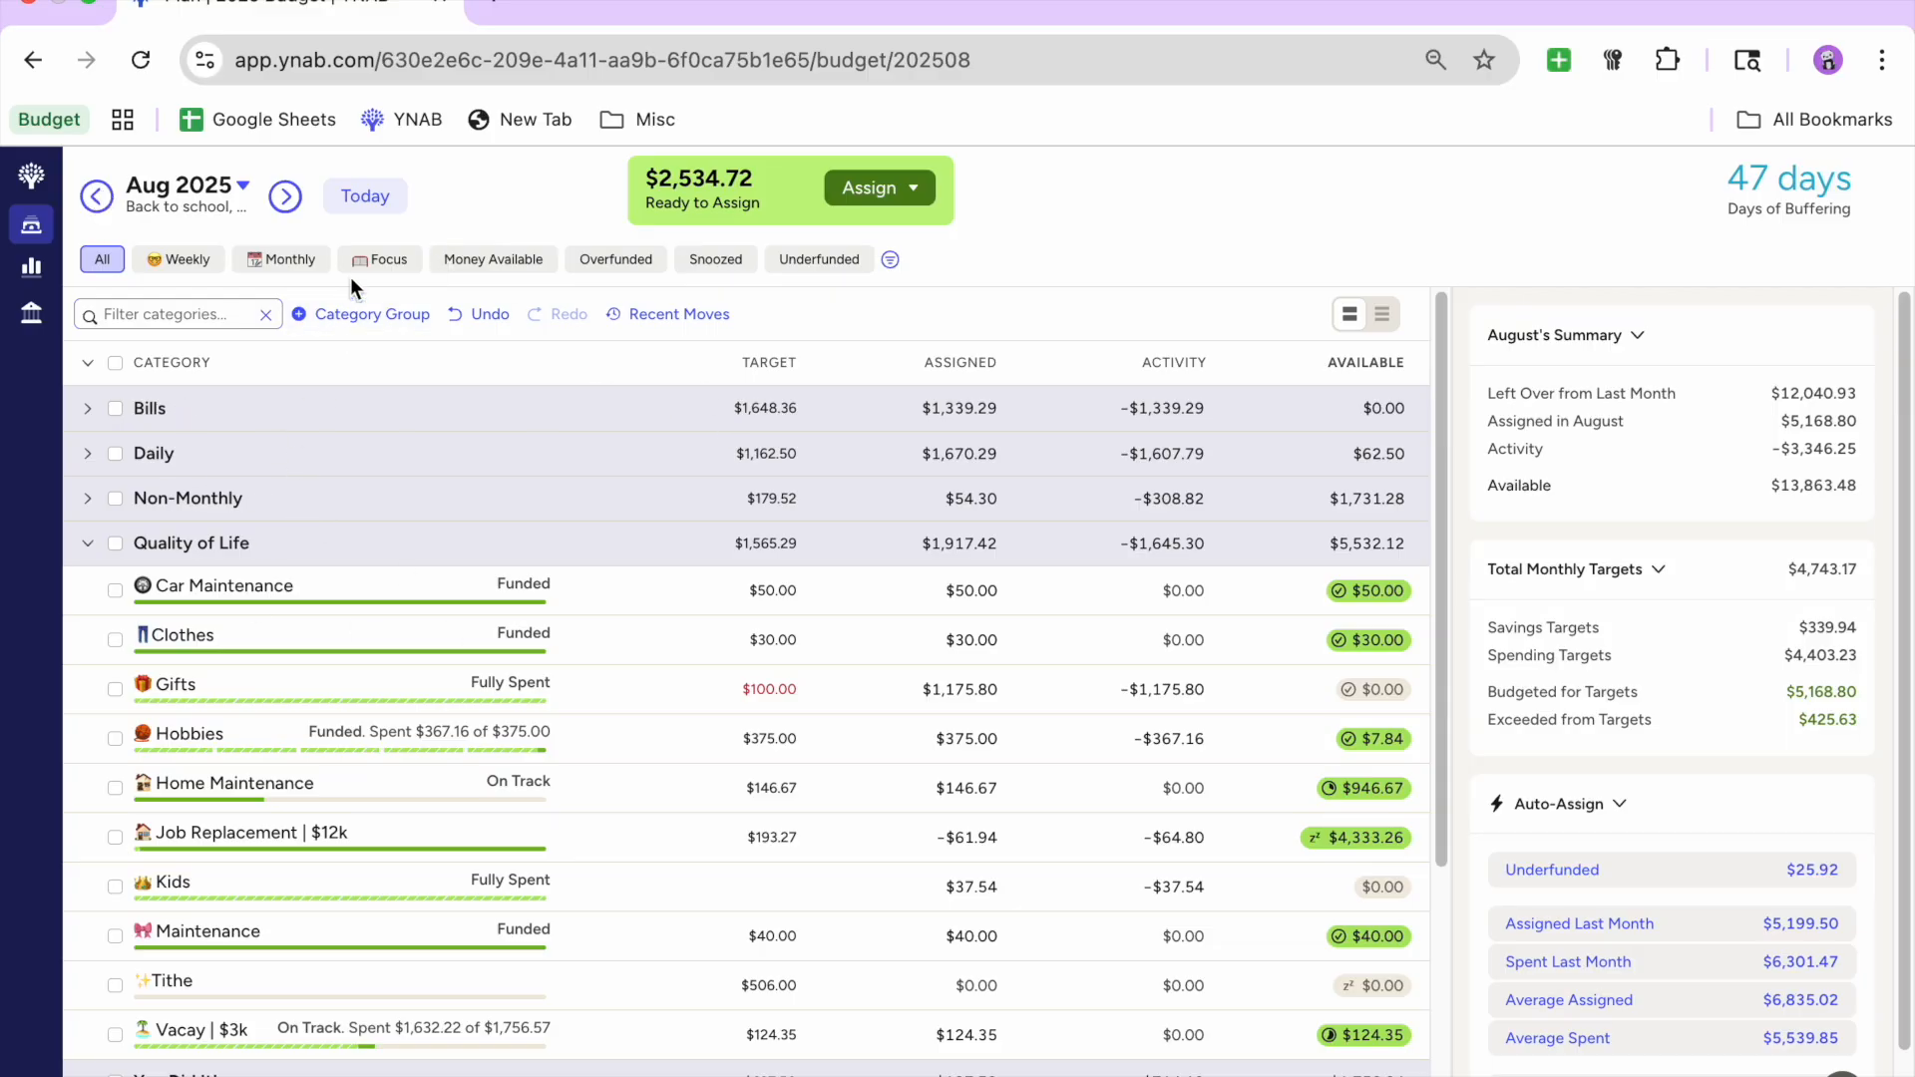
left_click(377, 197)
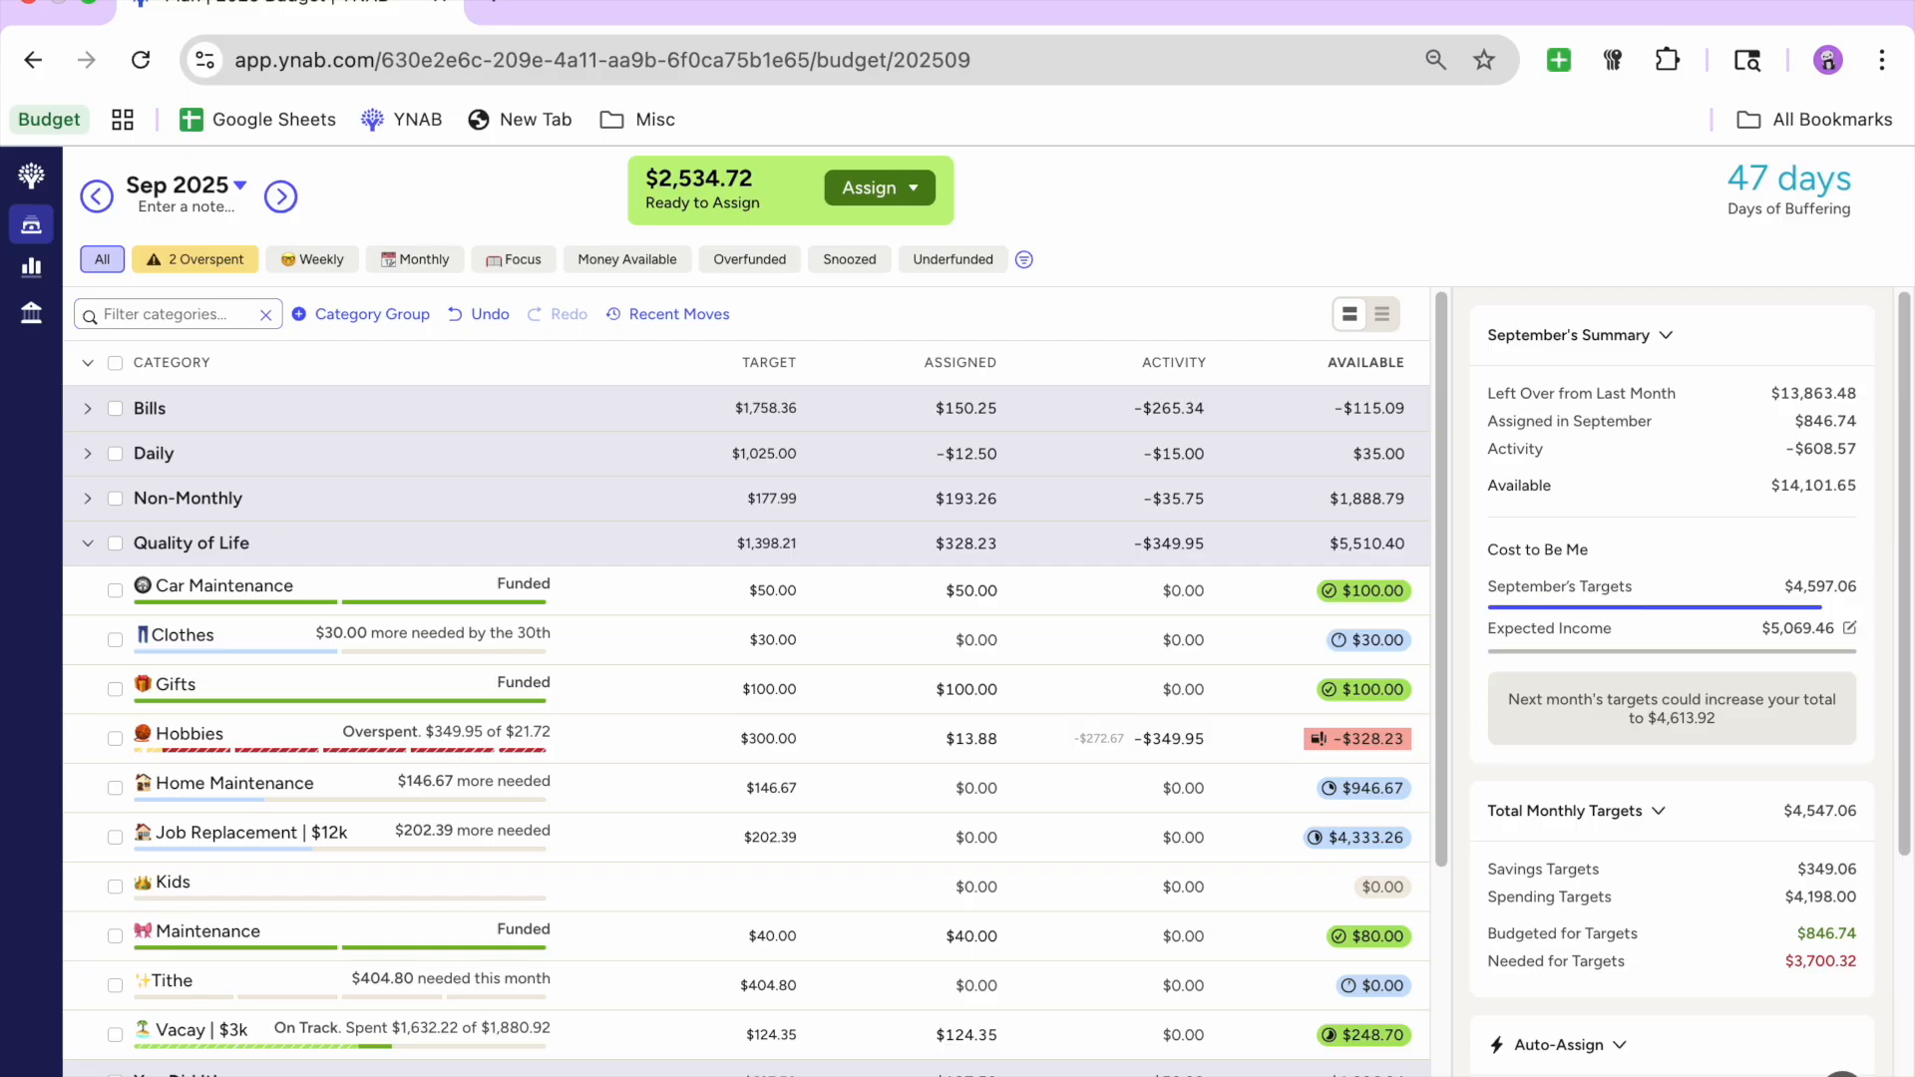
Step: Expand all category groups in the September 2025 budget
left_click(1480, 1076)
left_click(1841, 1073)
left_click(86, 365)
left_click(87, 365)
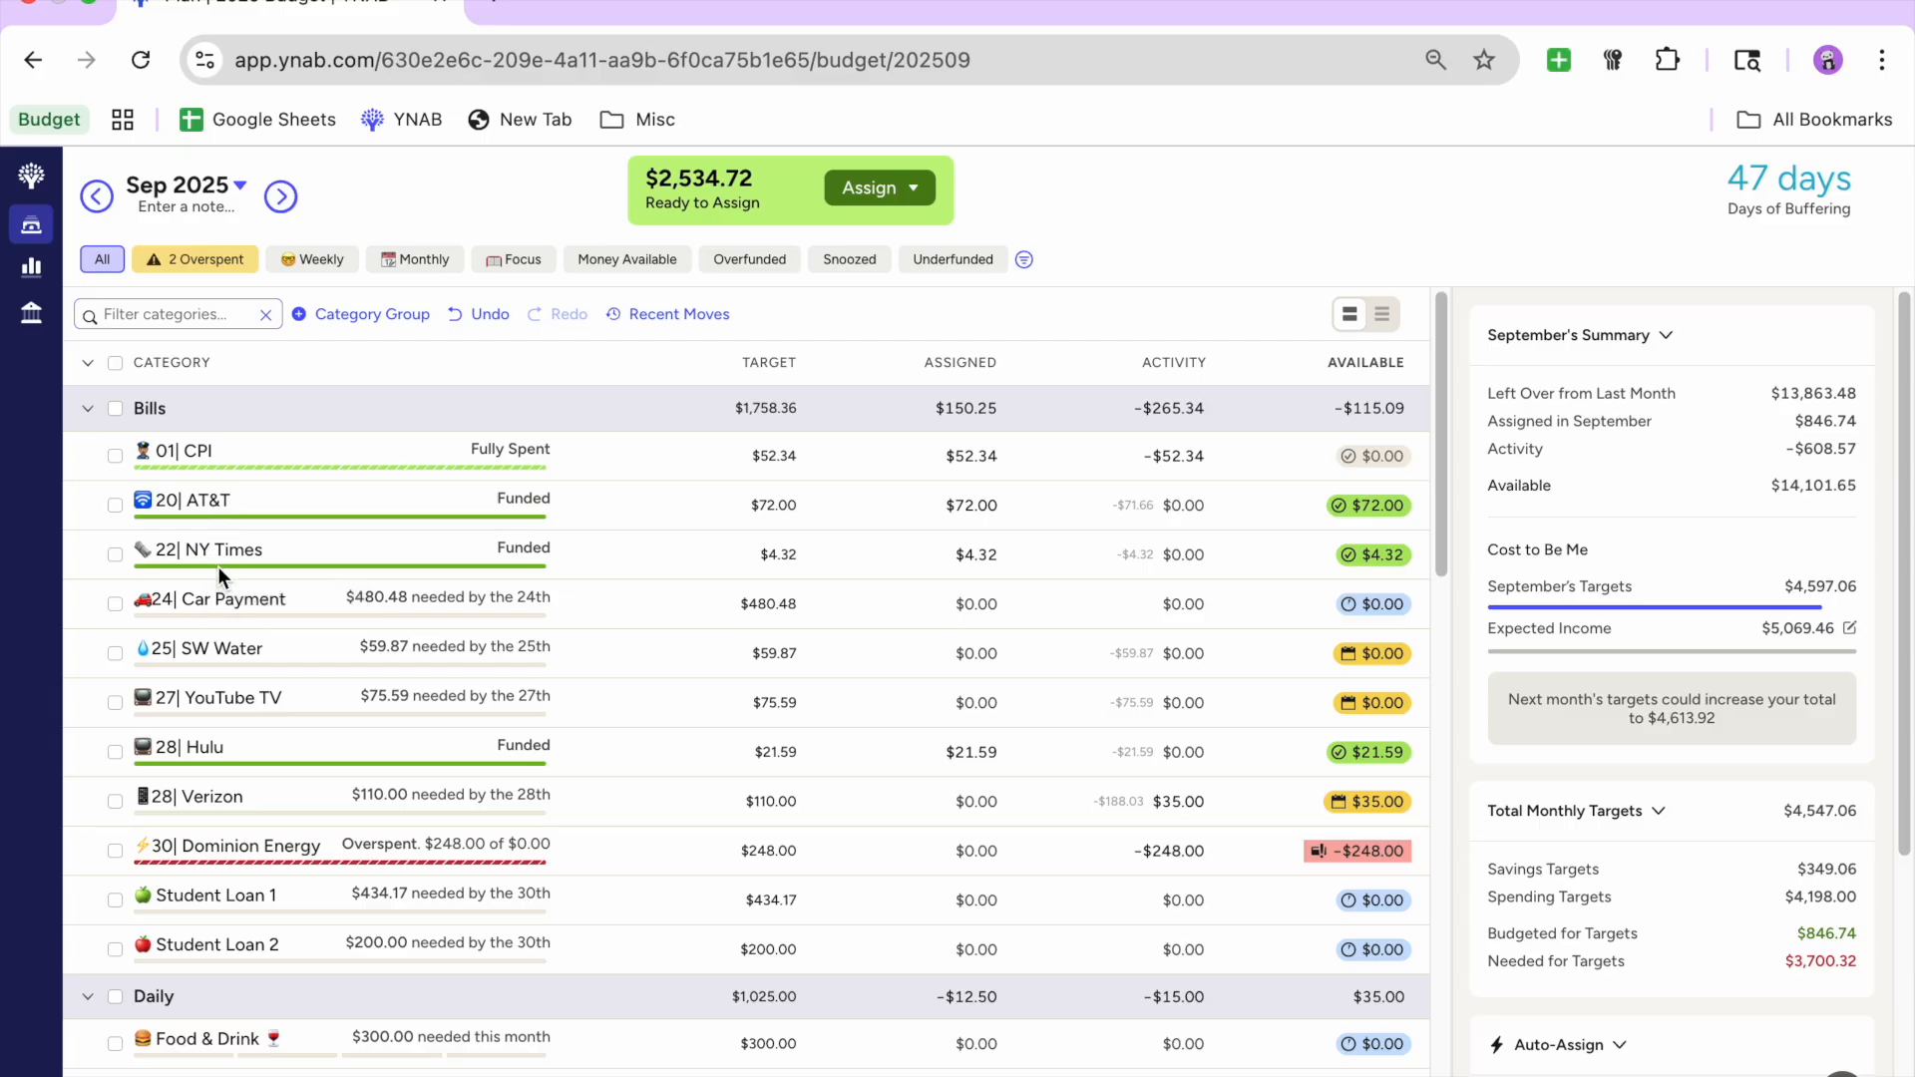
Step: Assign half of the Car Payment target, $240.24, with the Fund Half auto-assign option, then deselect the category
left_click(824, 603)
left_click(122, 607)
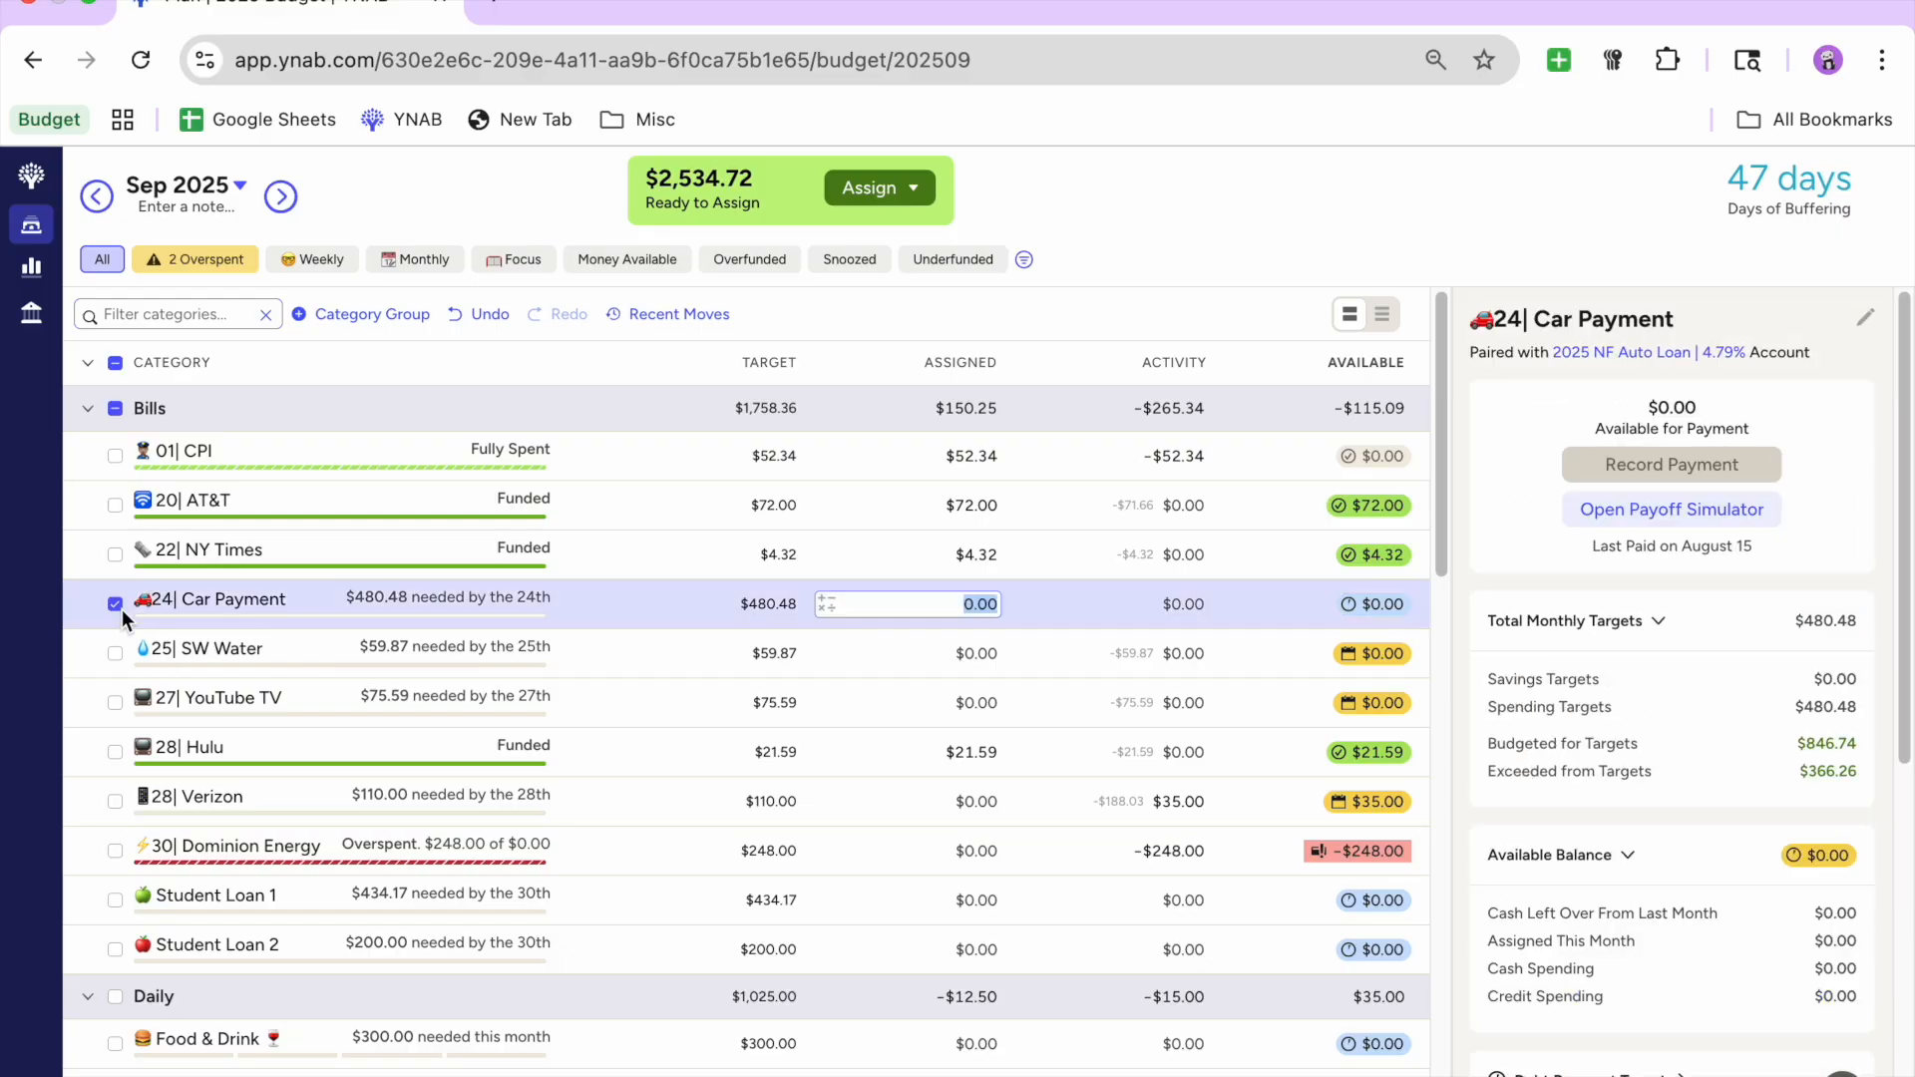
left_click(1658, 620)
scroll(1685, 957, "down", 2)
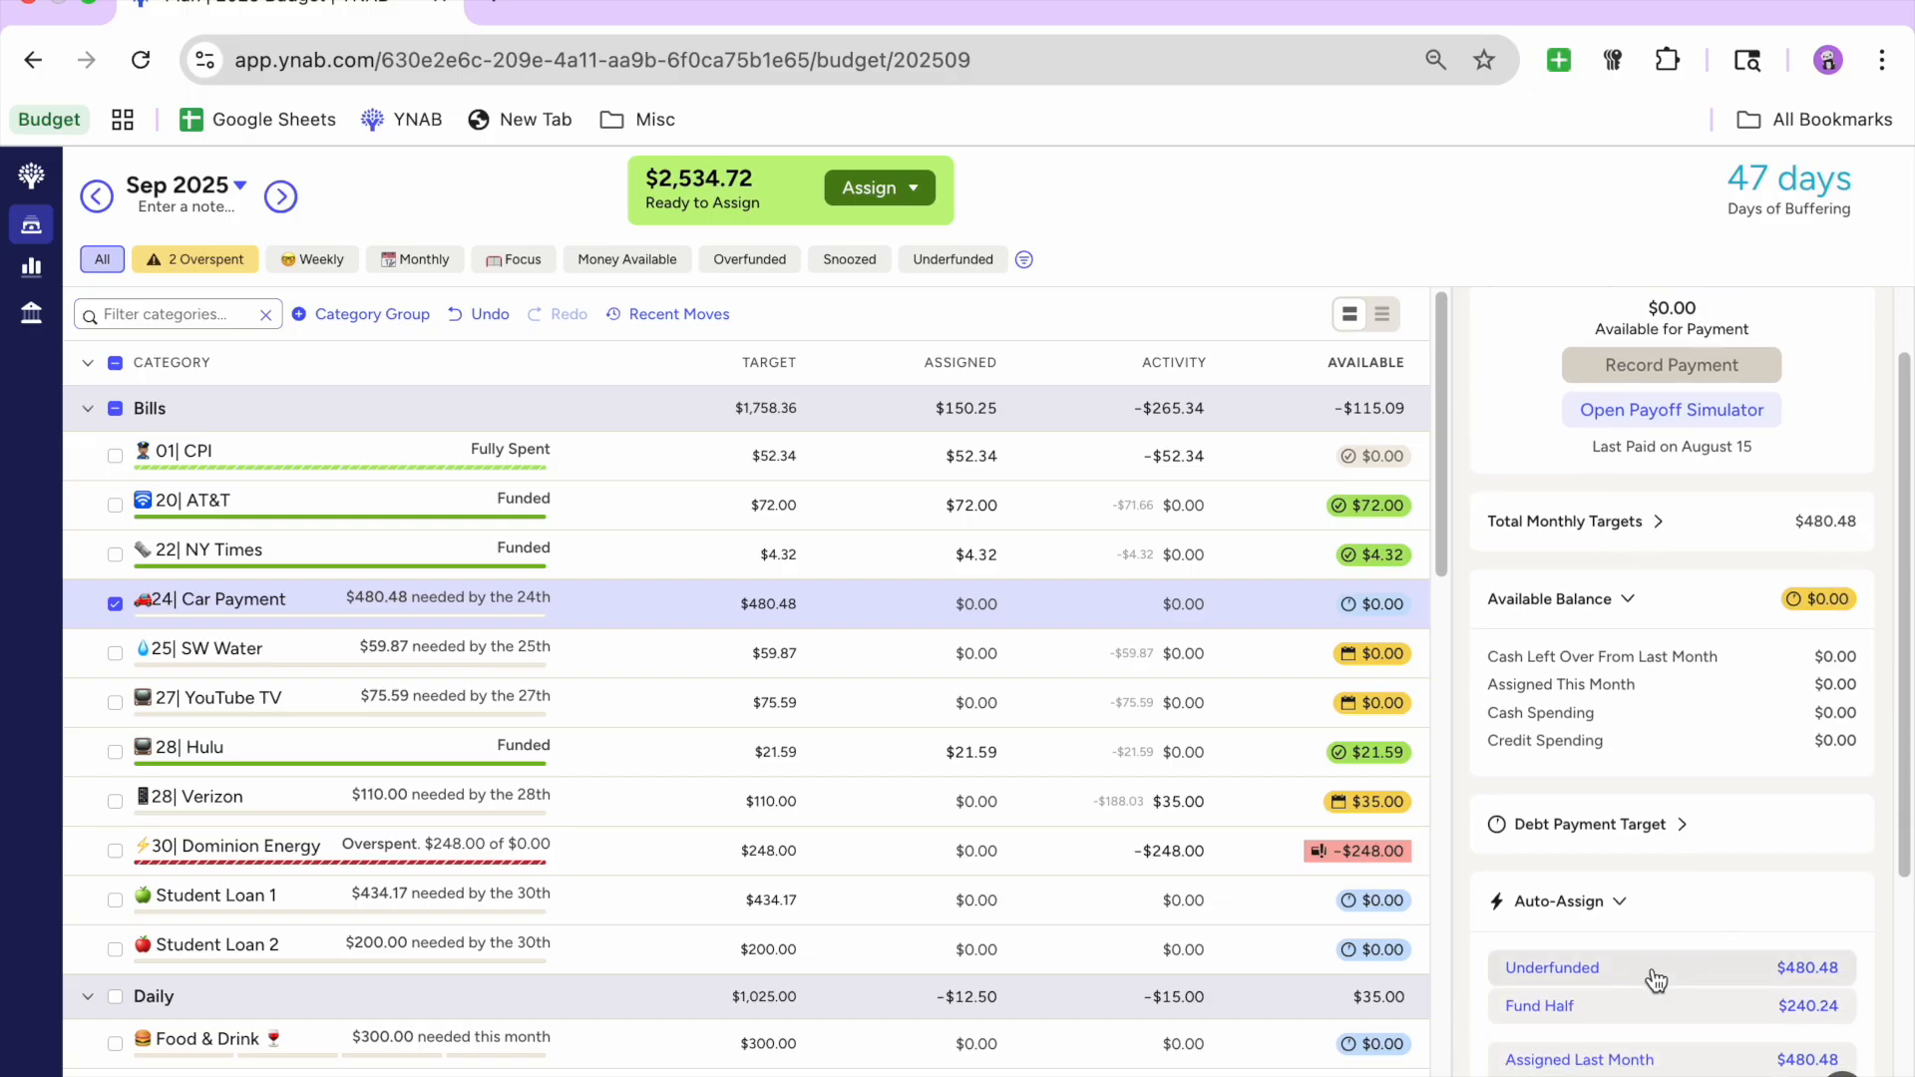
left_click(1596, 1007)
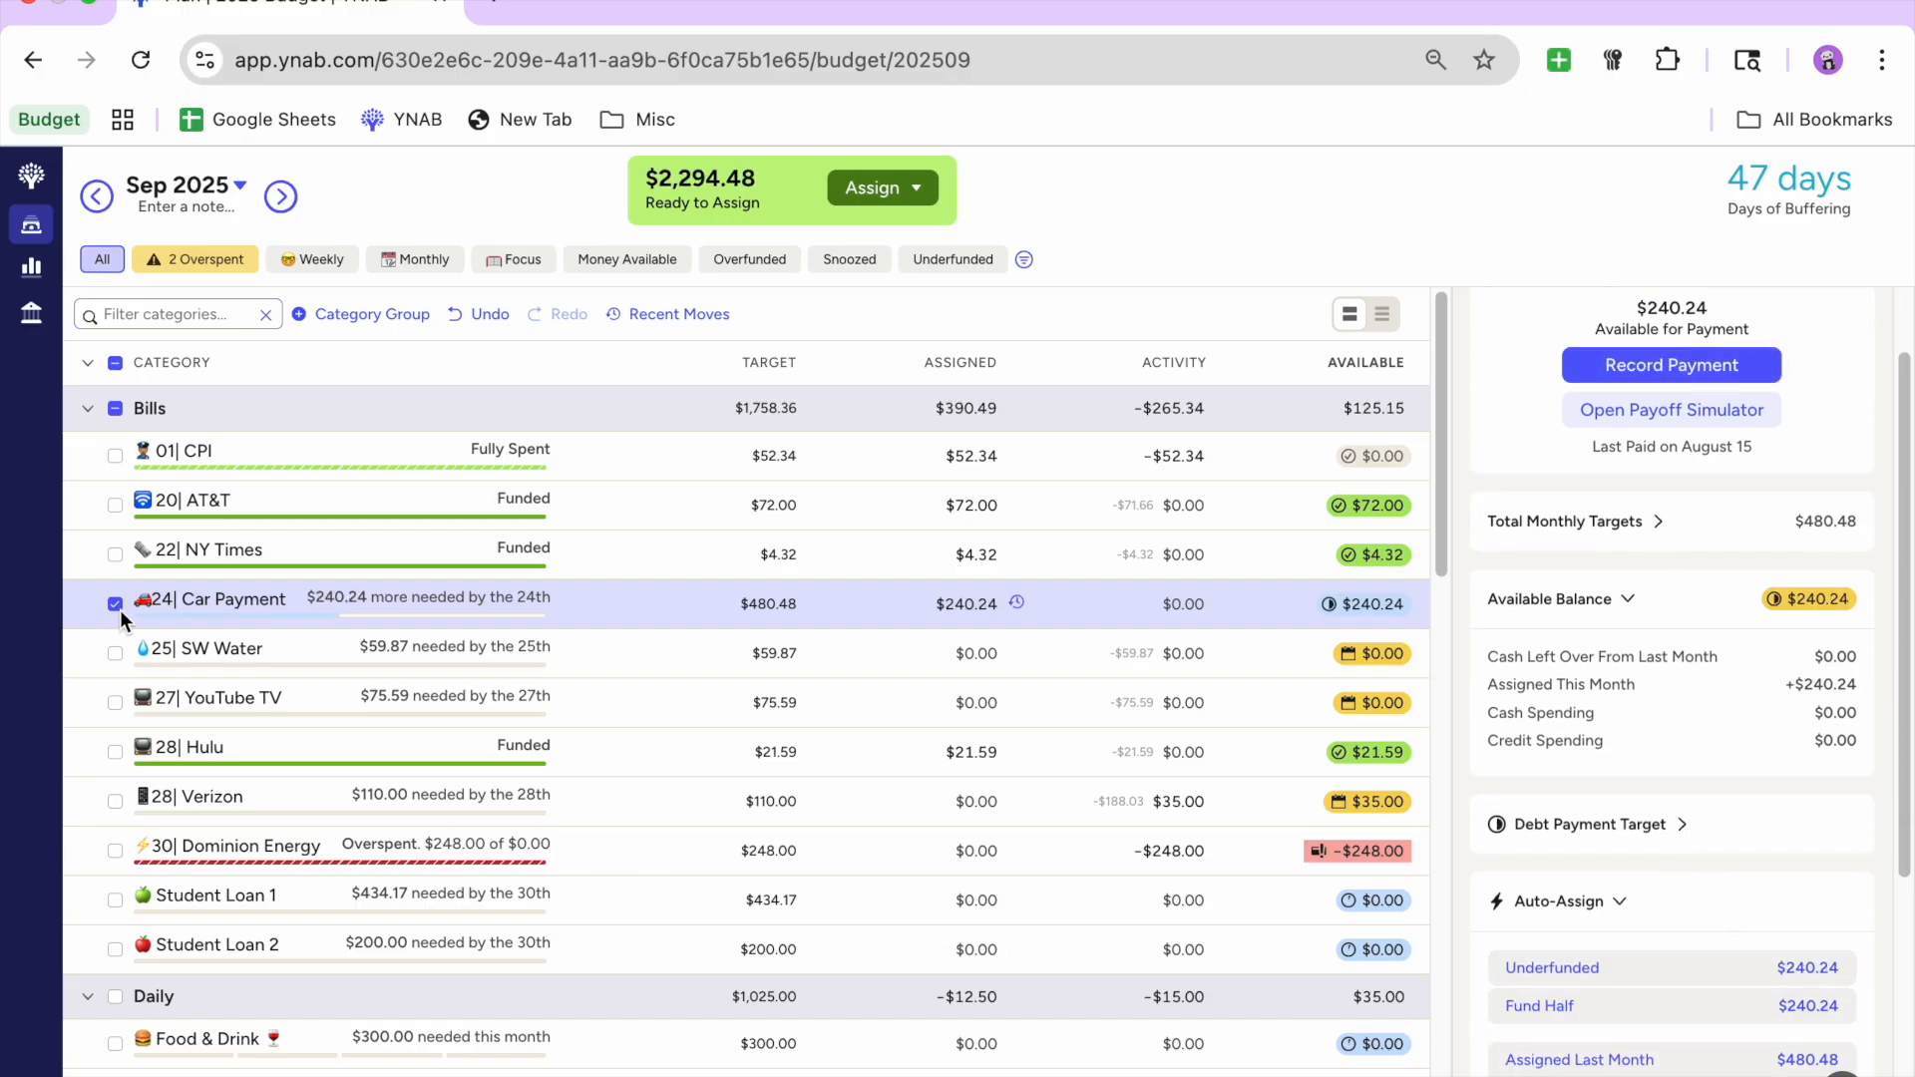
left_click(117, 604)
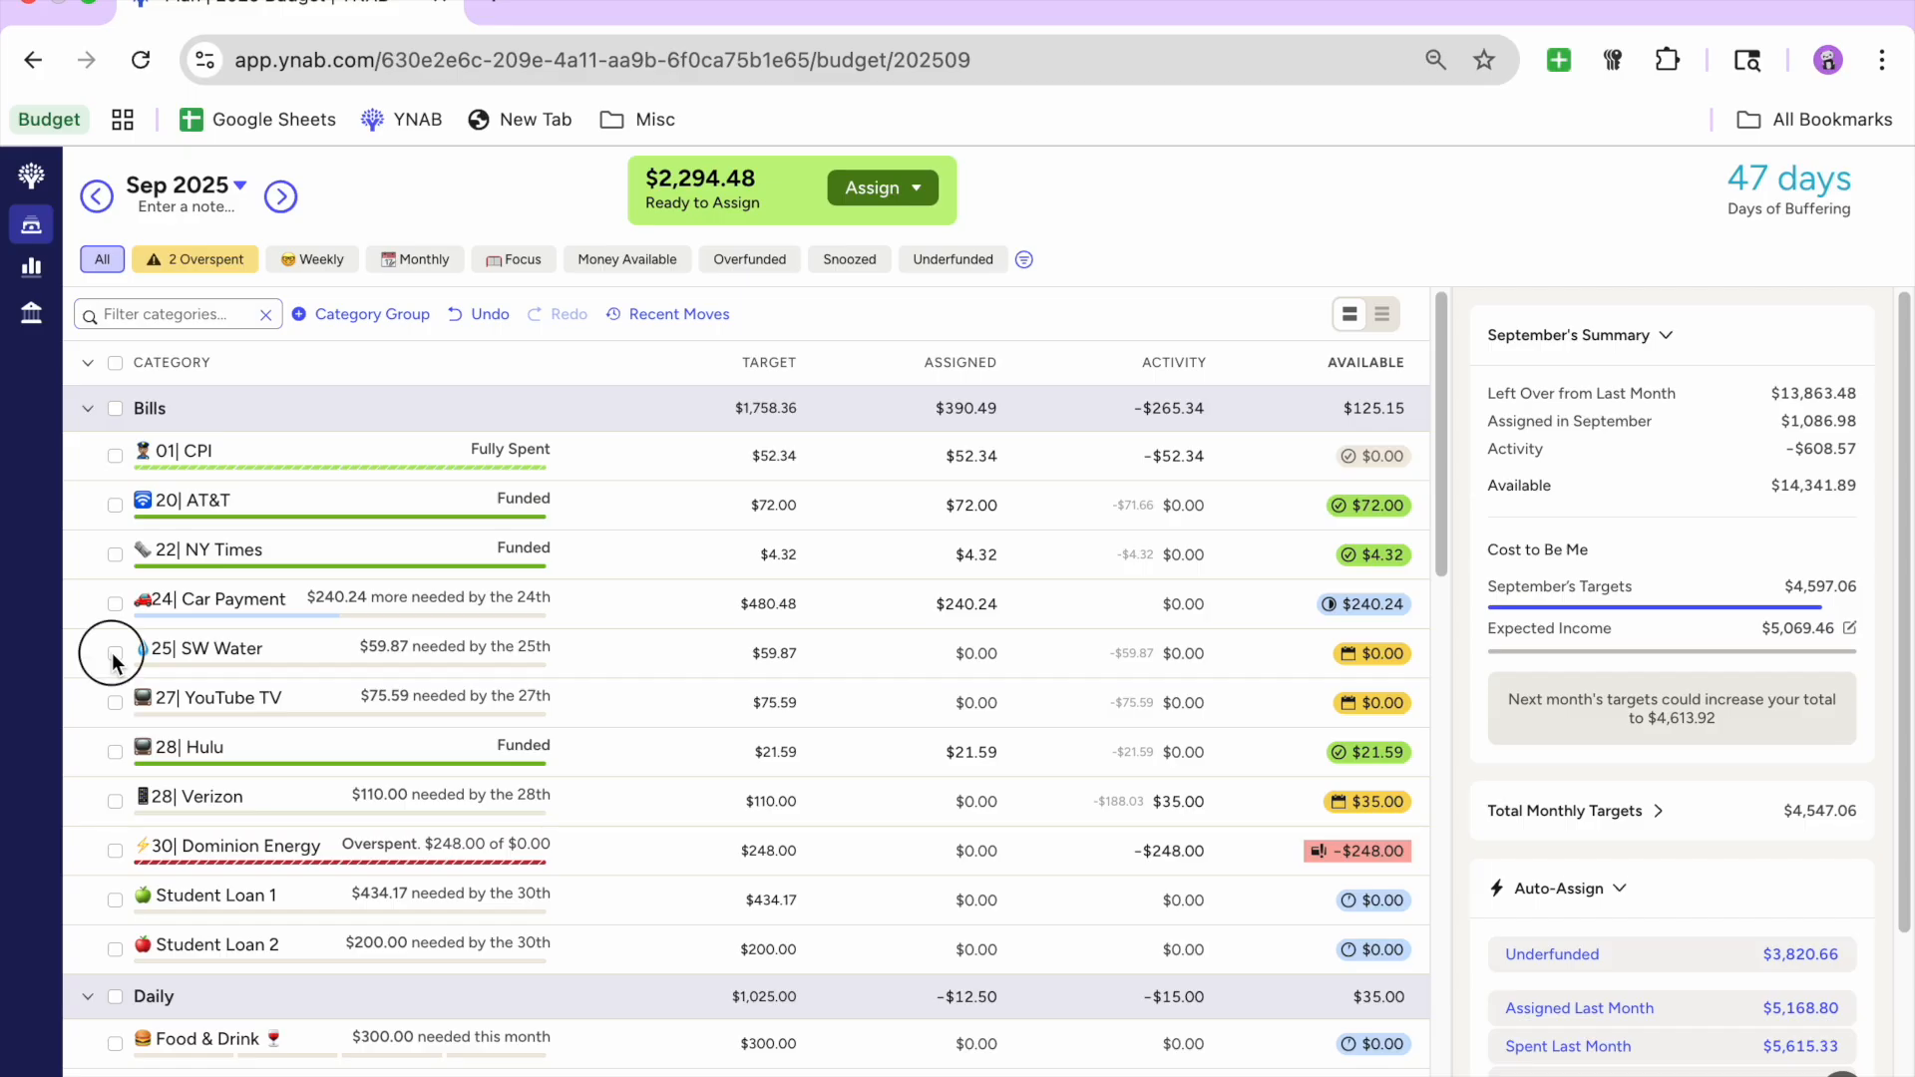
Step: Auto-assign the underfunded $59.87 to the SW Water bill and deselect it
left_click(114, 652)
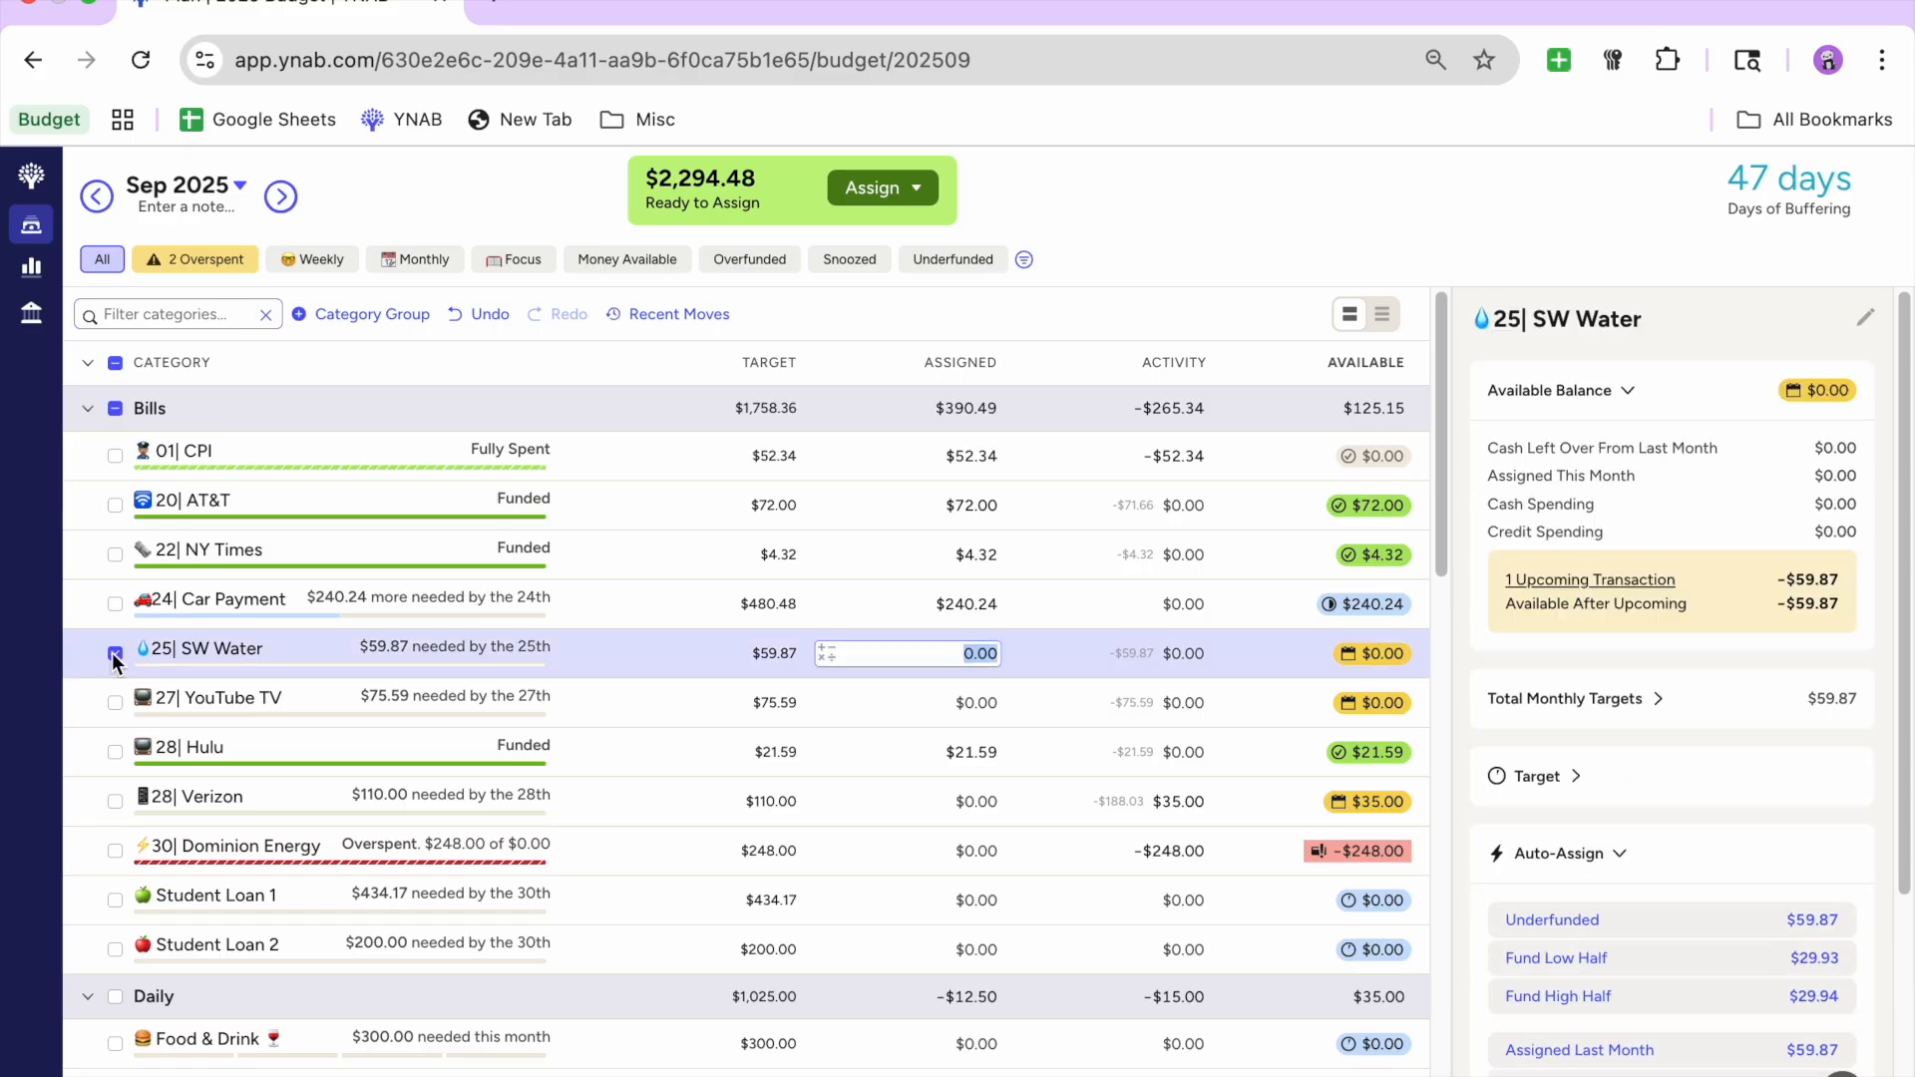
left_click(1661, 922)
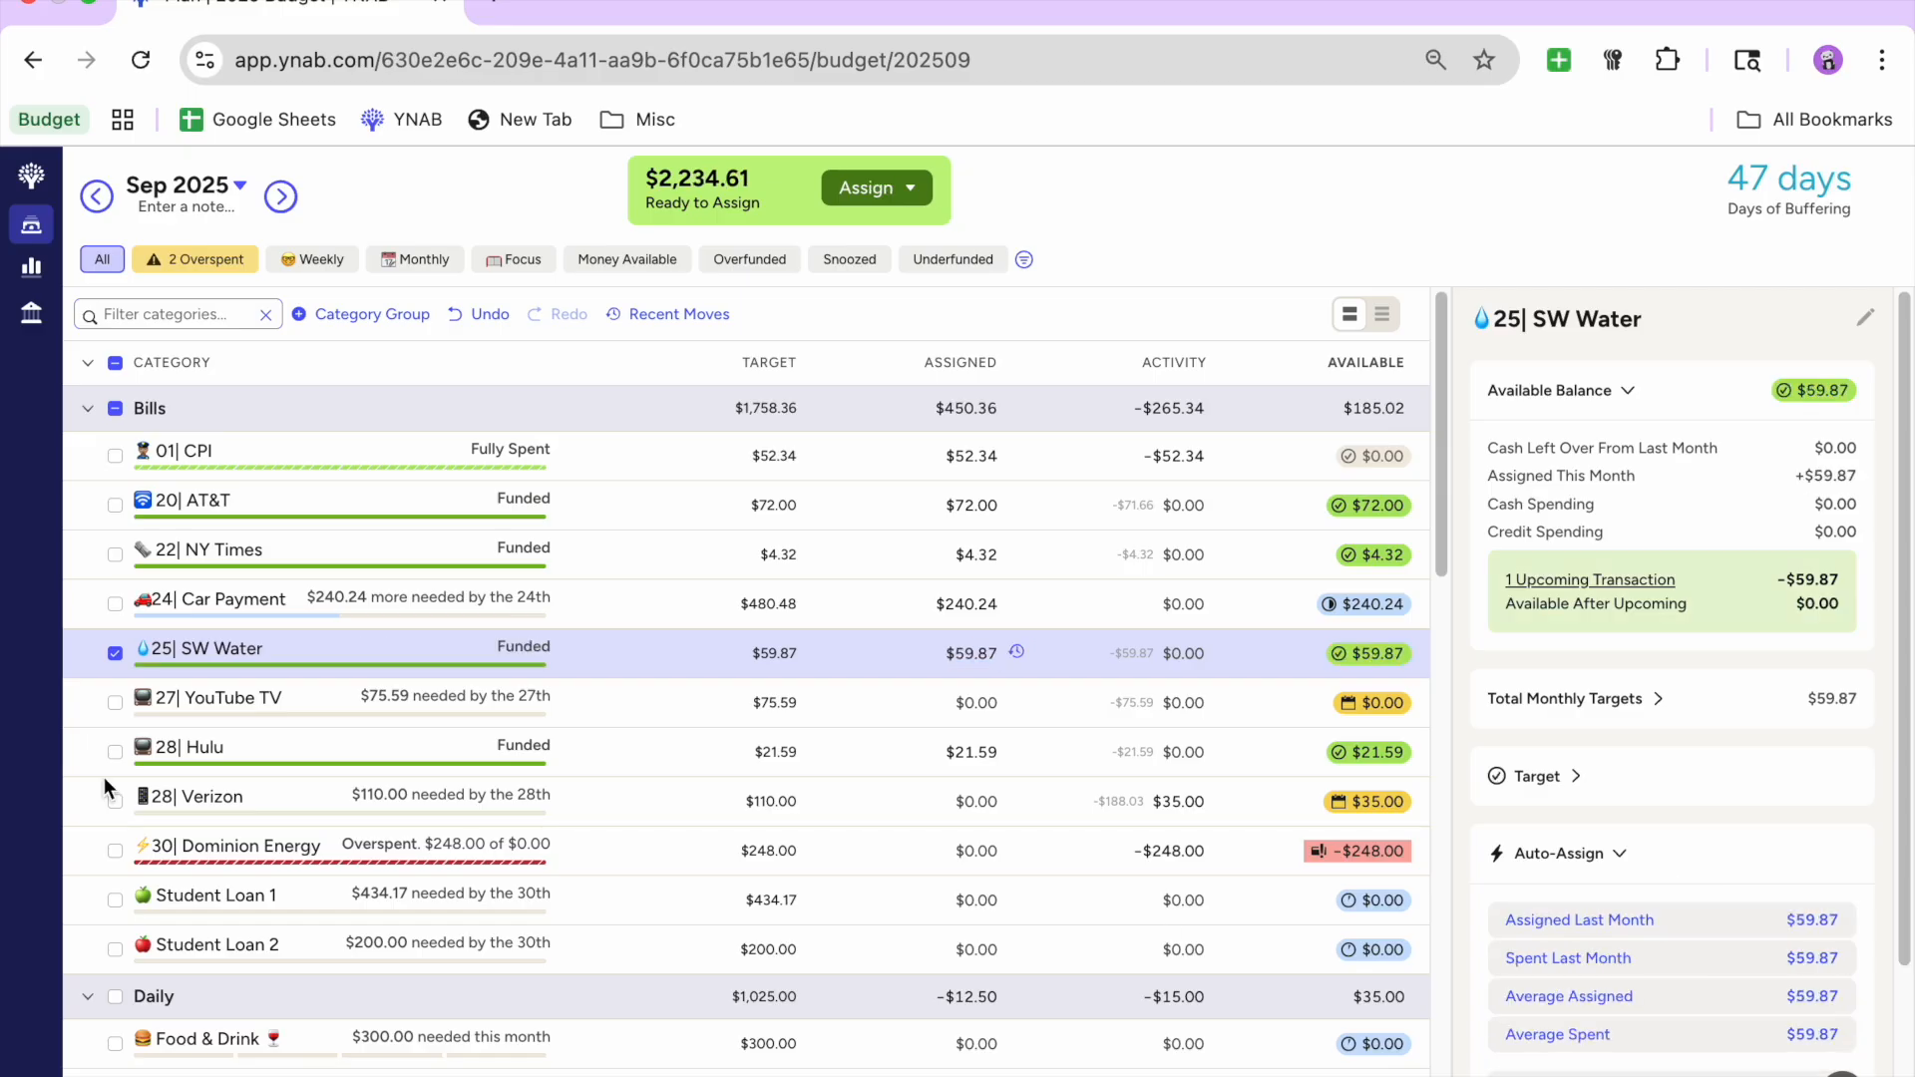
left_click(113, 654)
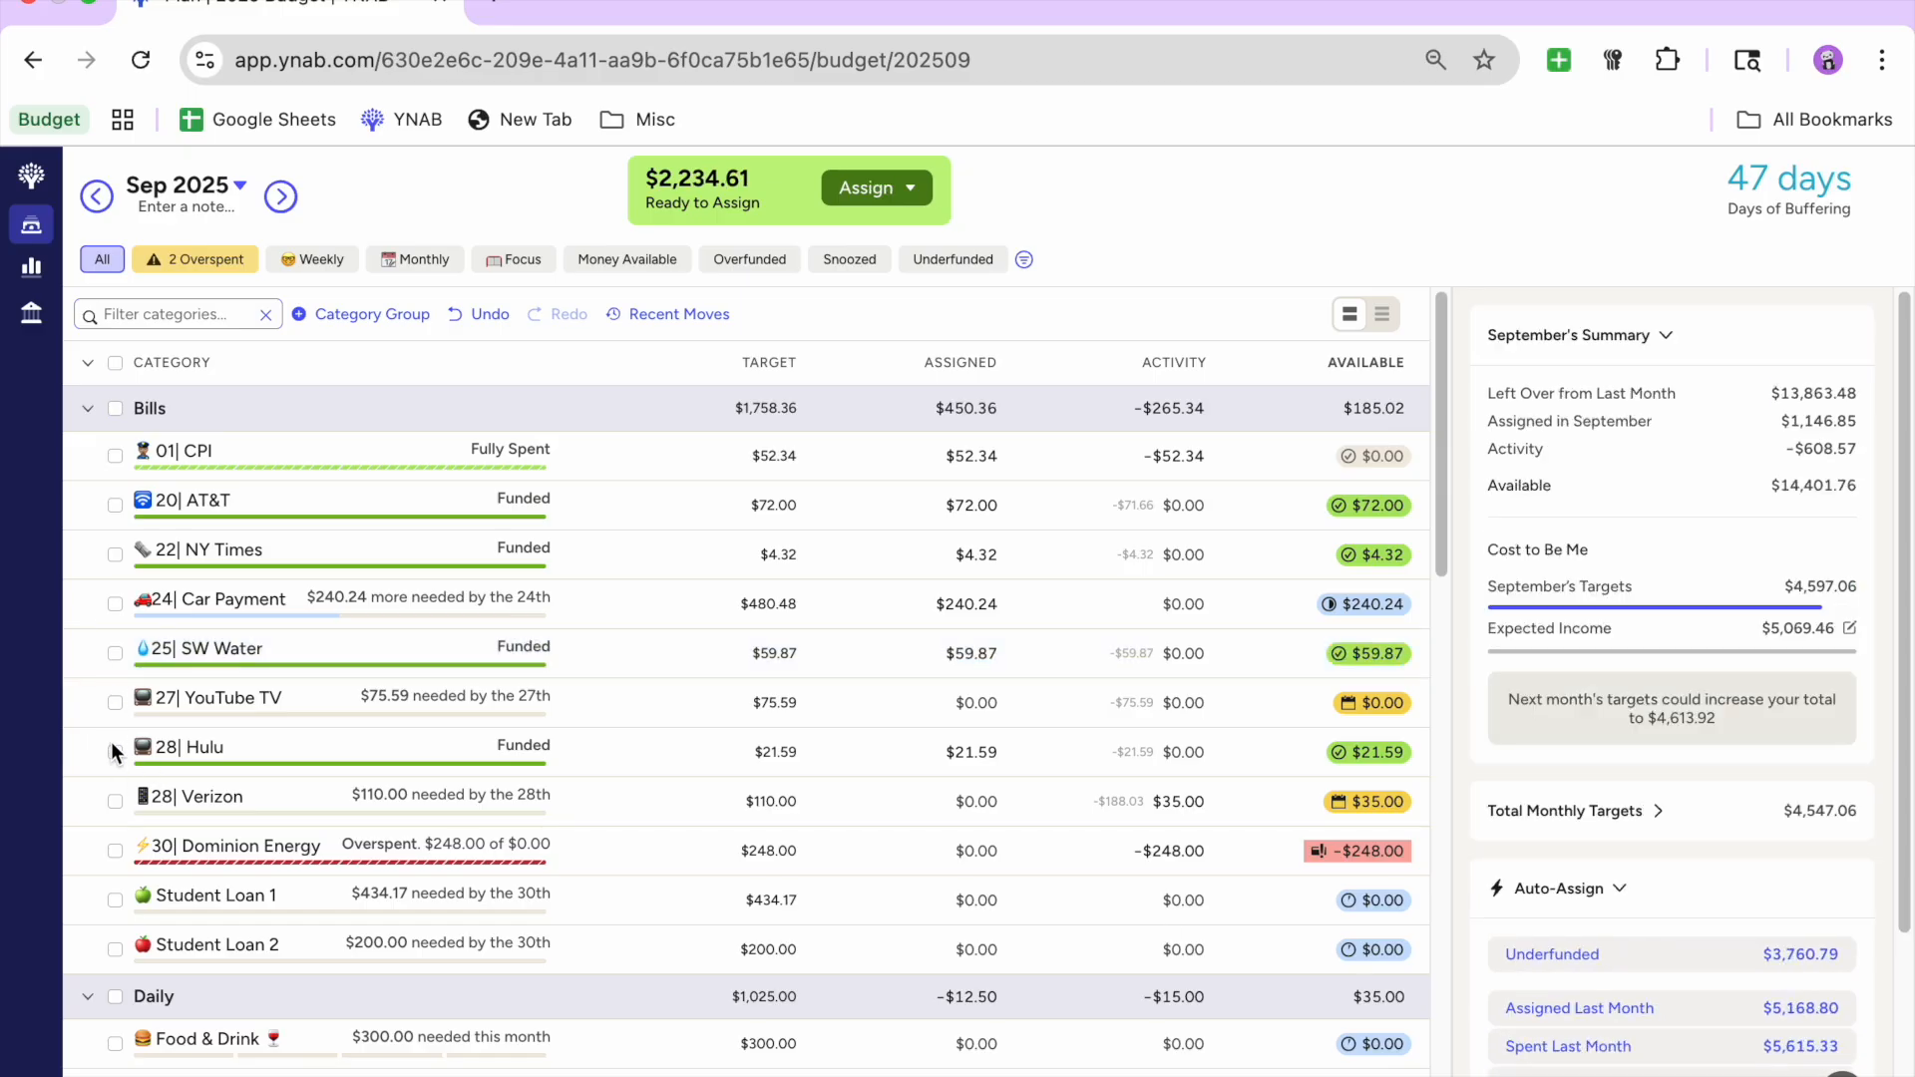
Step: Auto-assign the underfunded $248.00 to the Dominion Energy bill and check its September activity
left_click(114, 851)
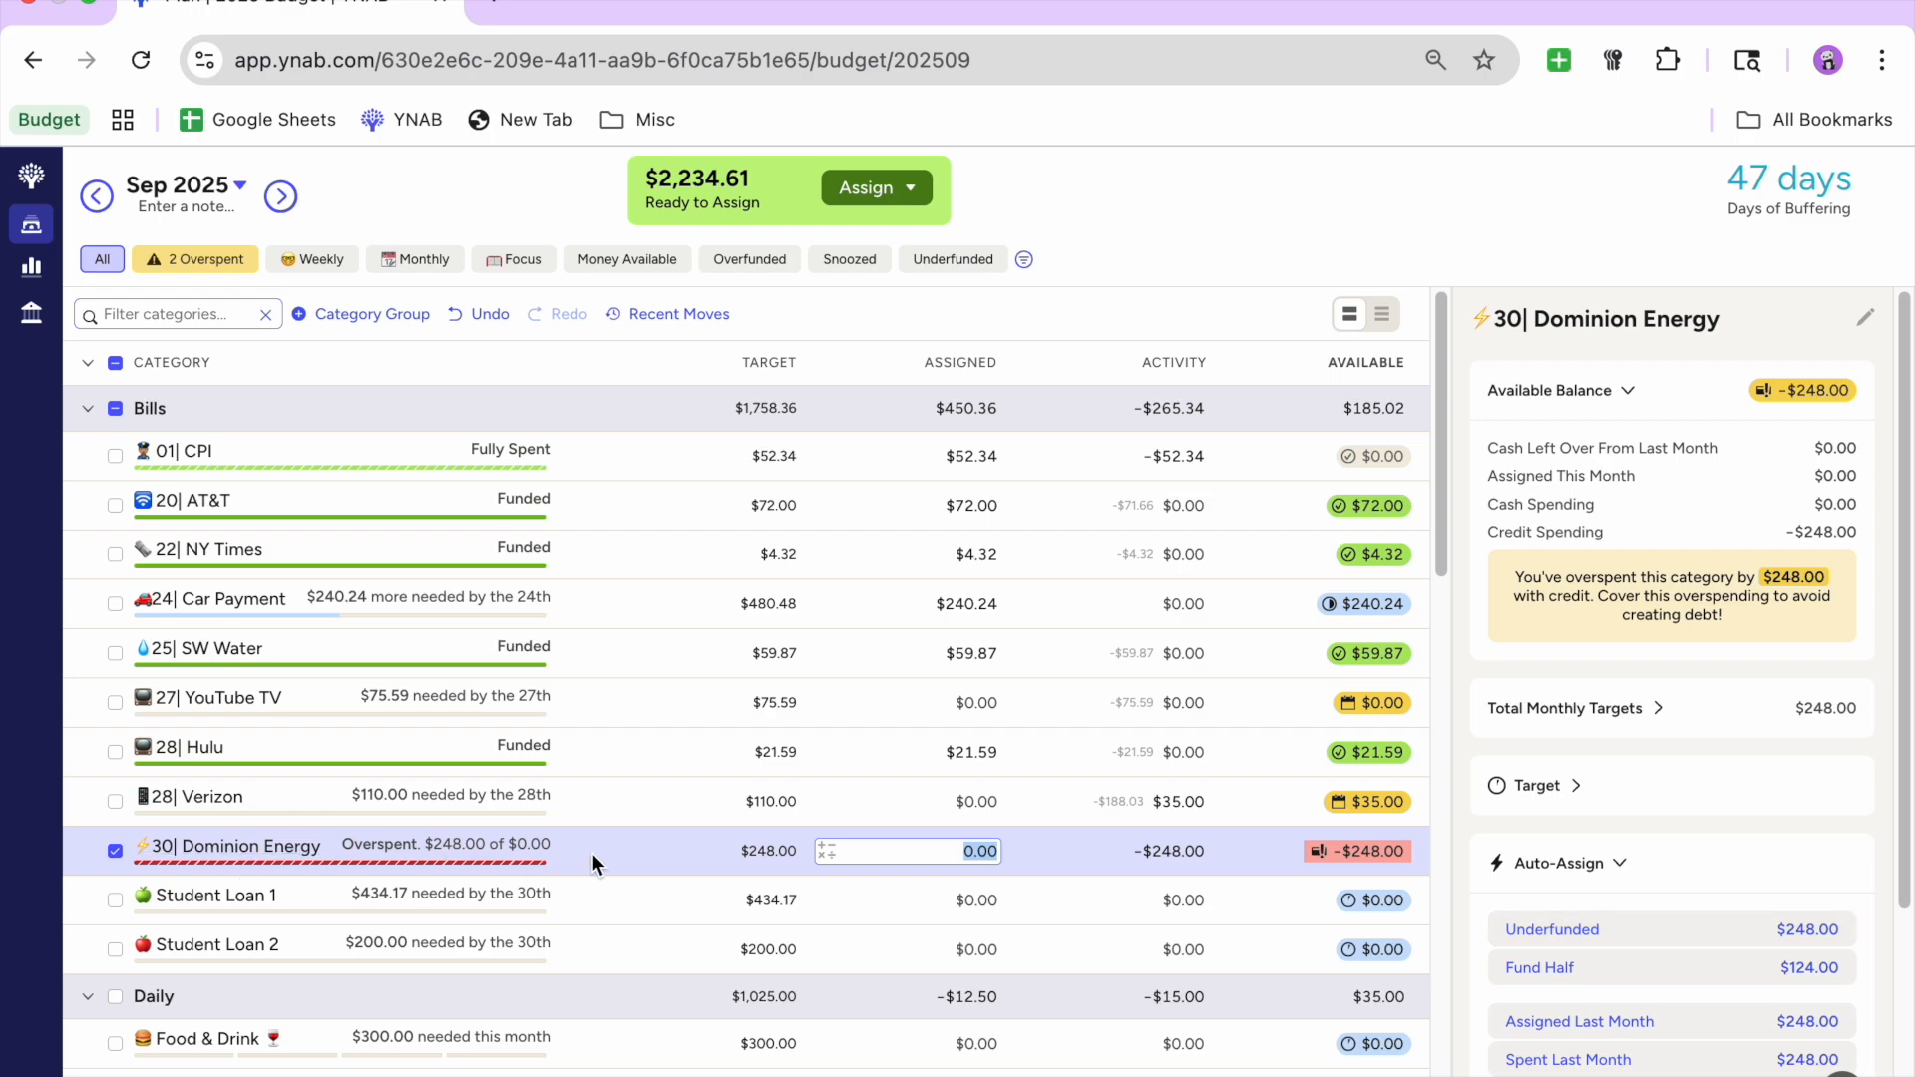
left_click(1658, 930)
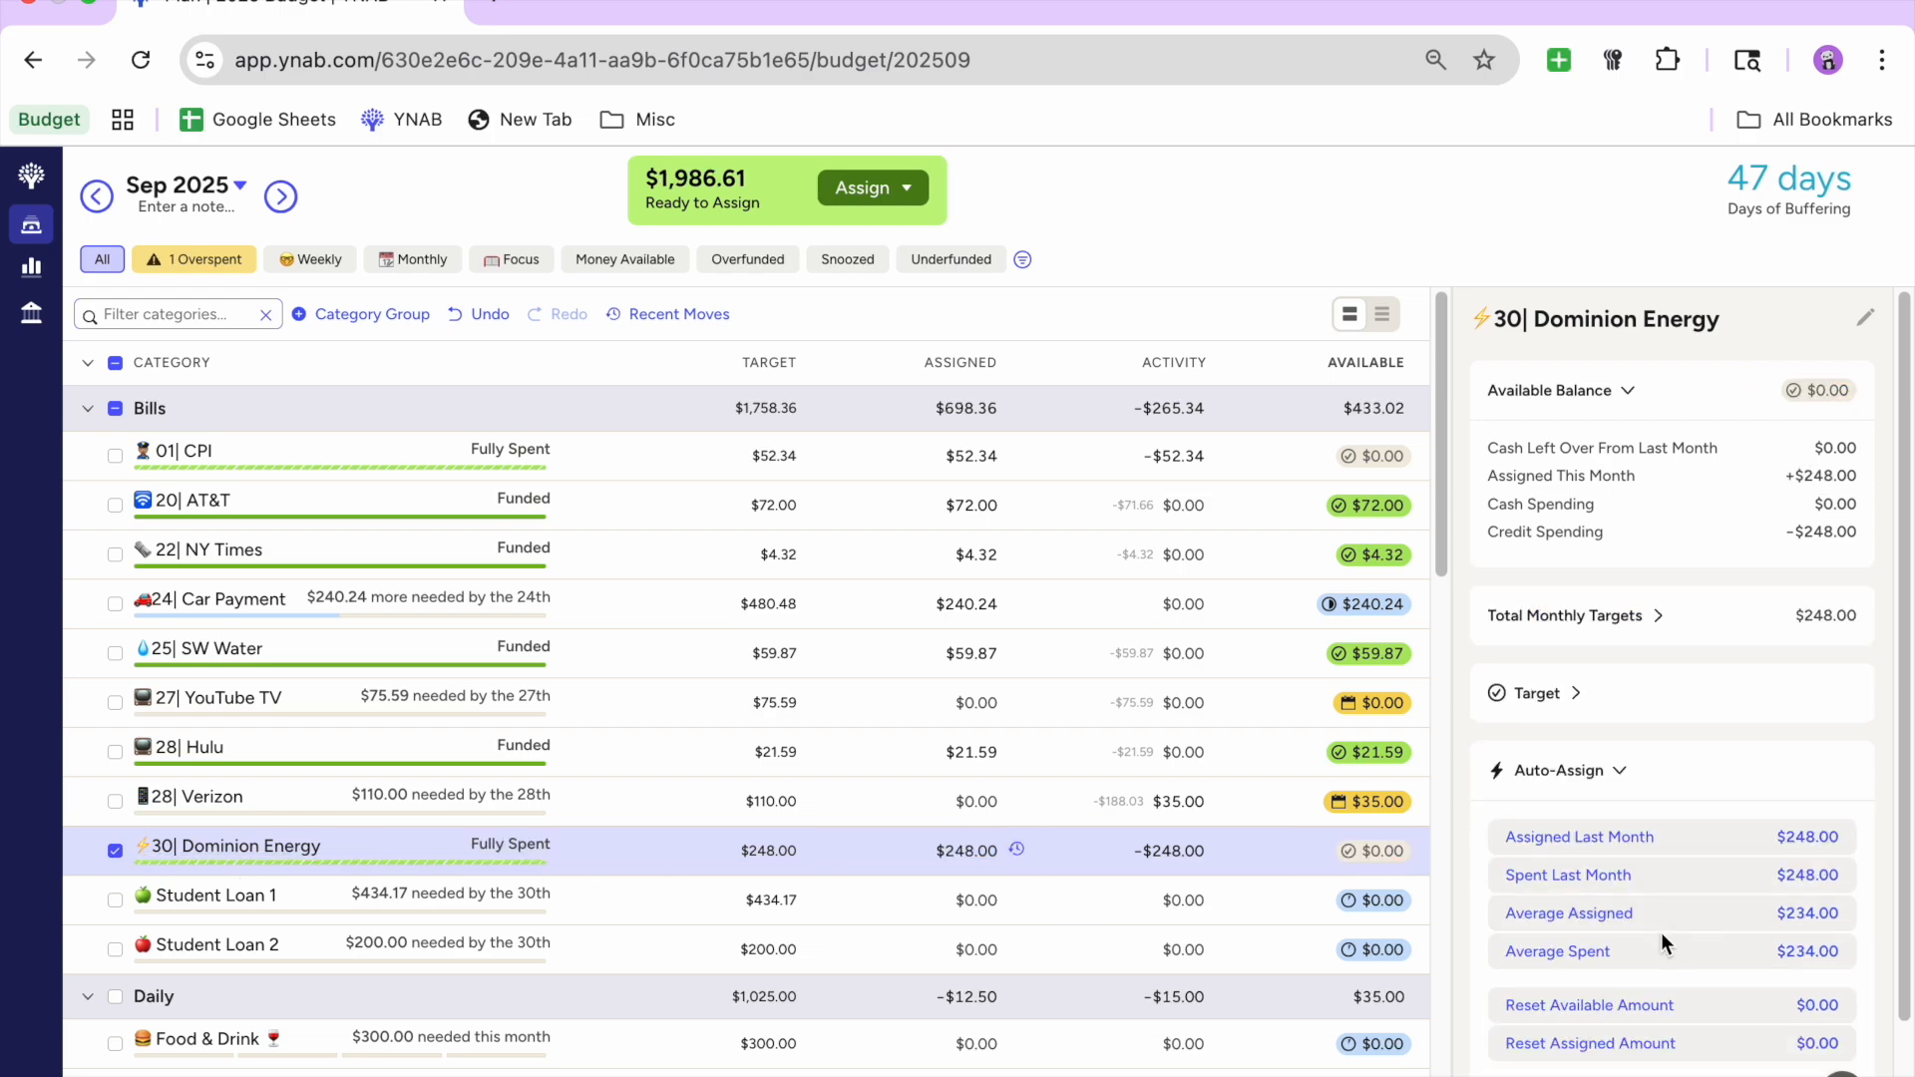
left_click(1197, 855)
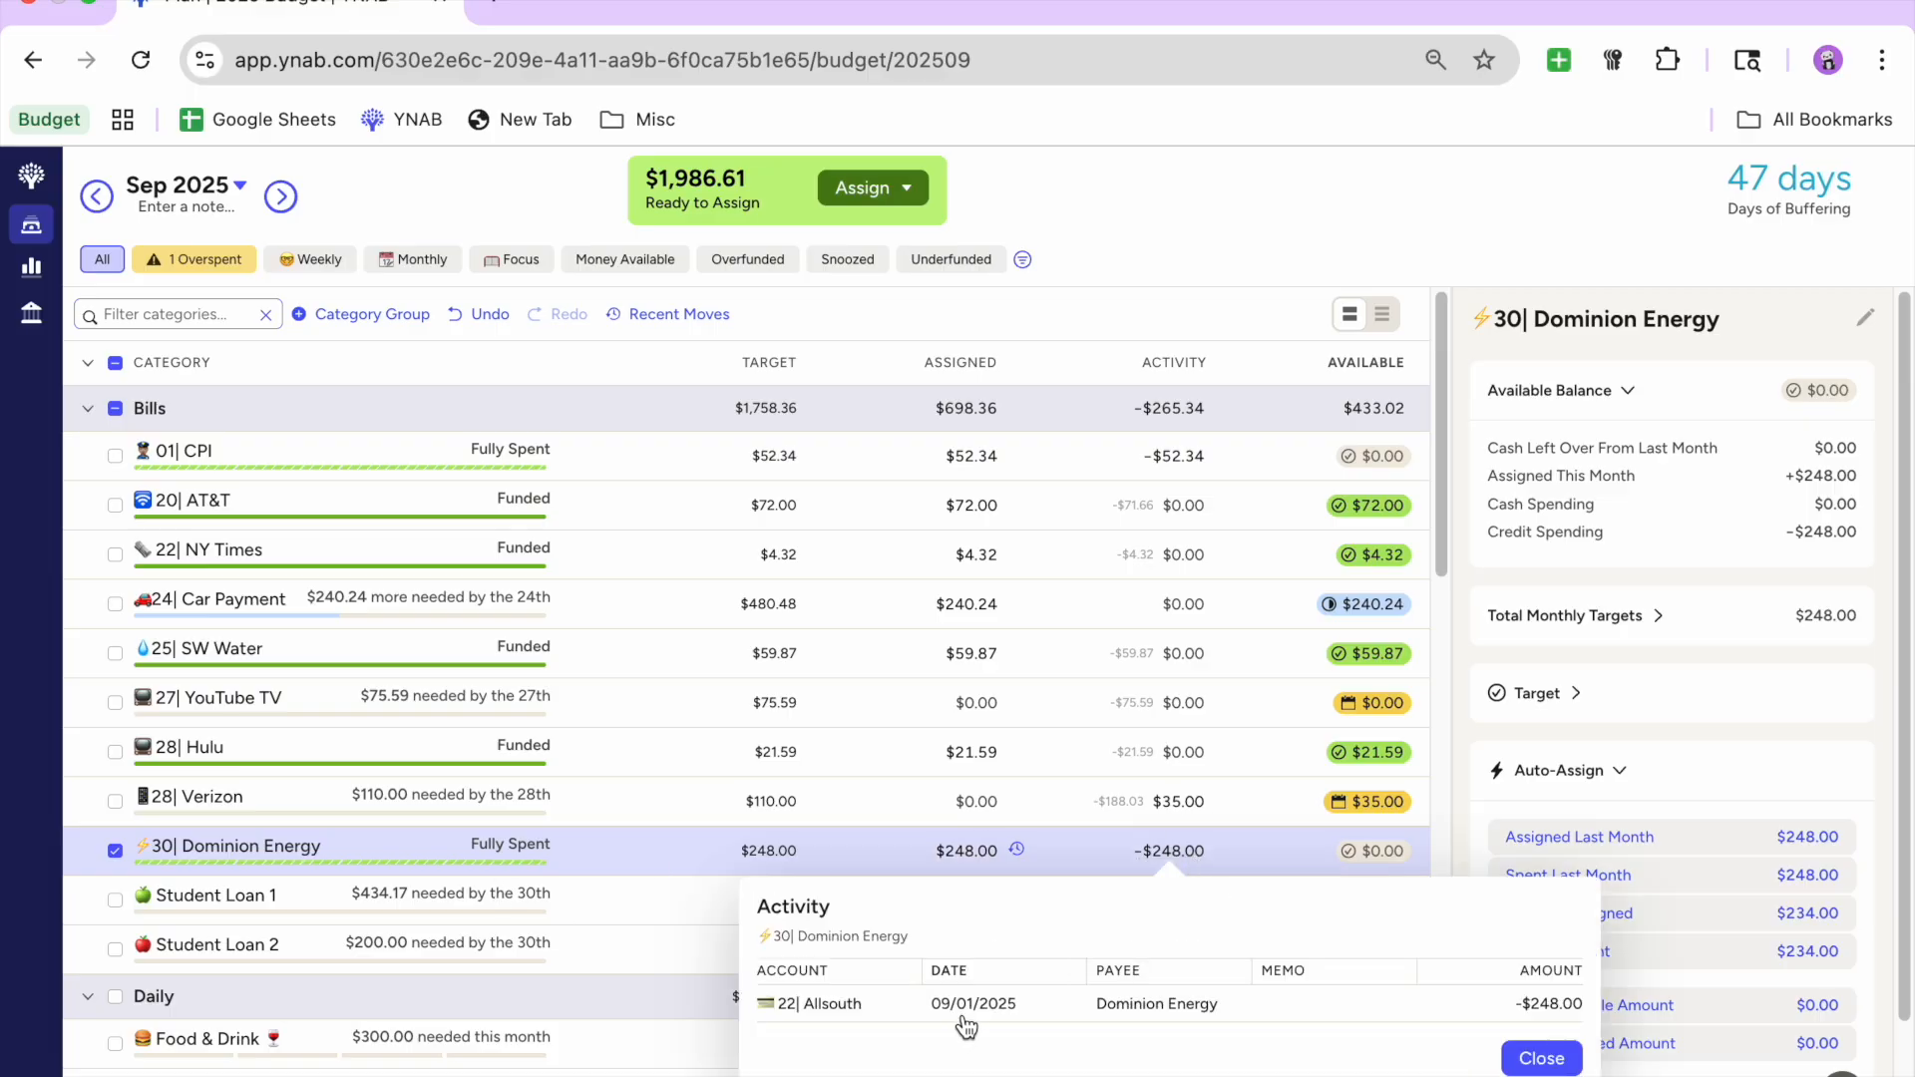
left_click(1544, 1060)
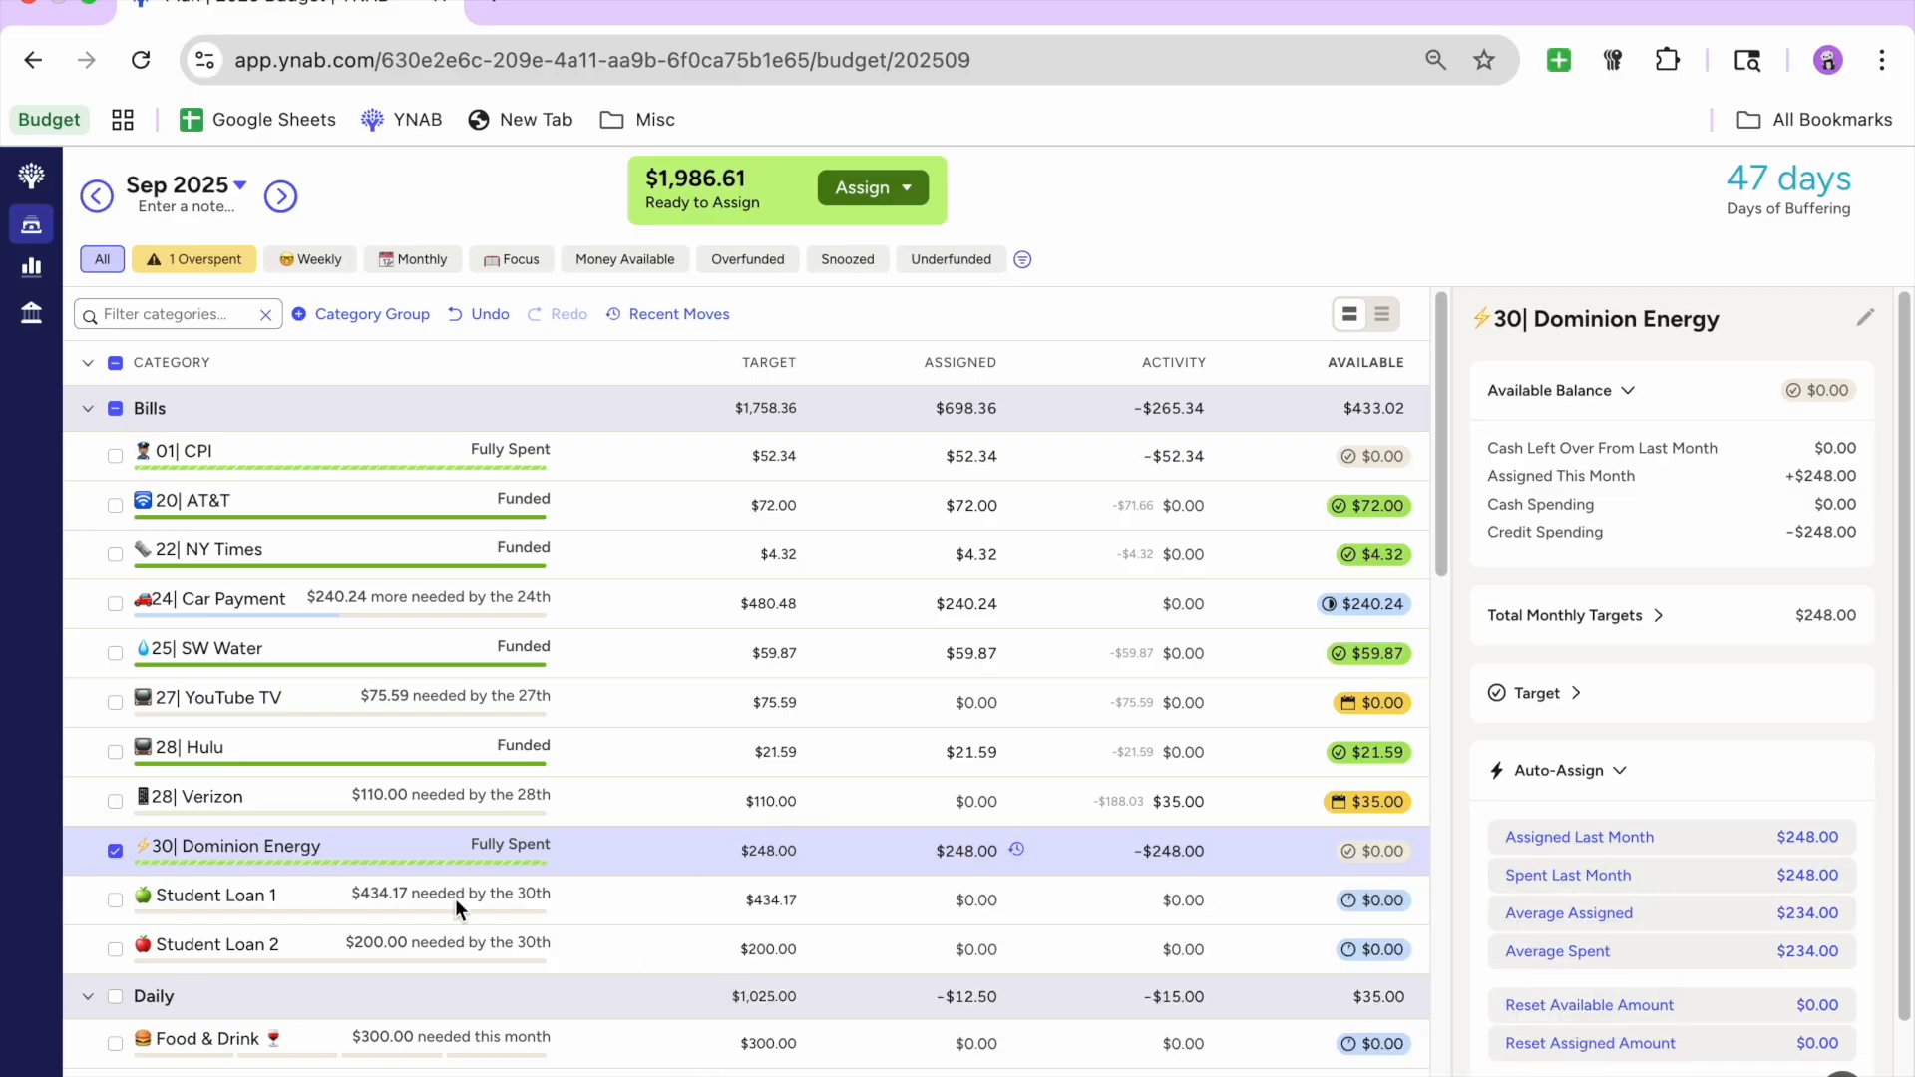
Step: Rename the Dominion Energy category with the prefix 01| instead of 30| and move it to the start of the Bills group
left_click(193, 853)
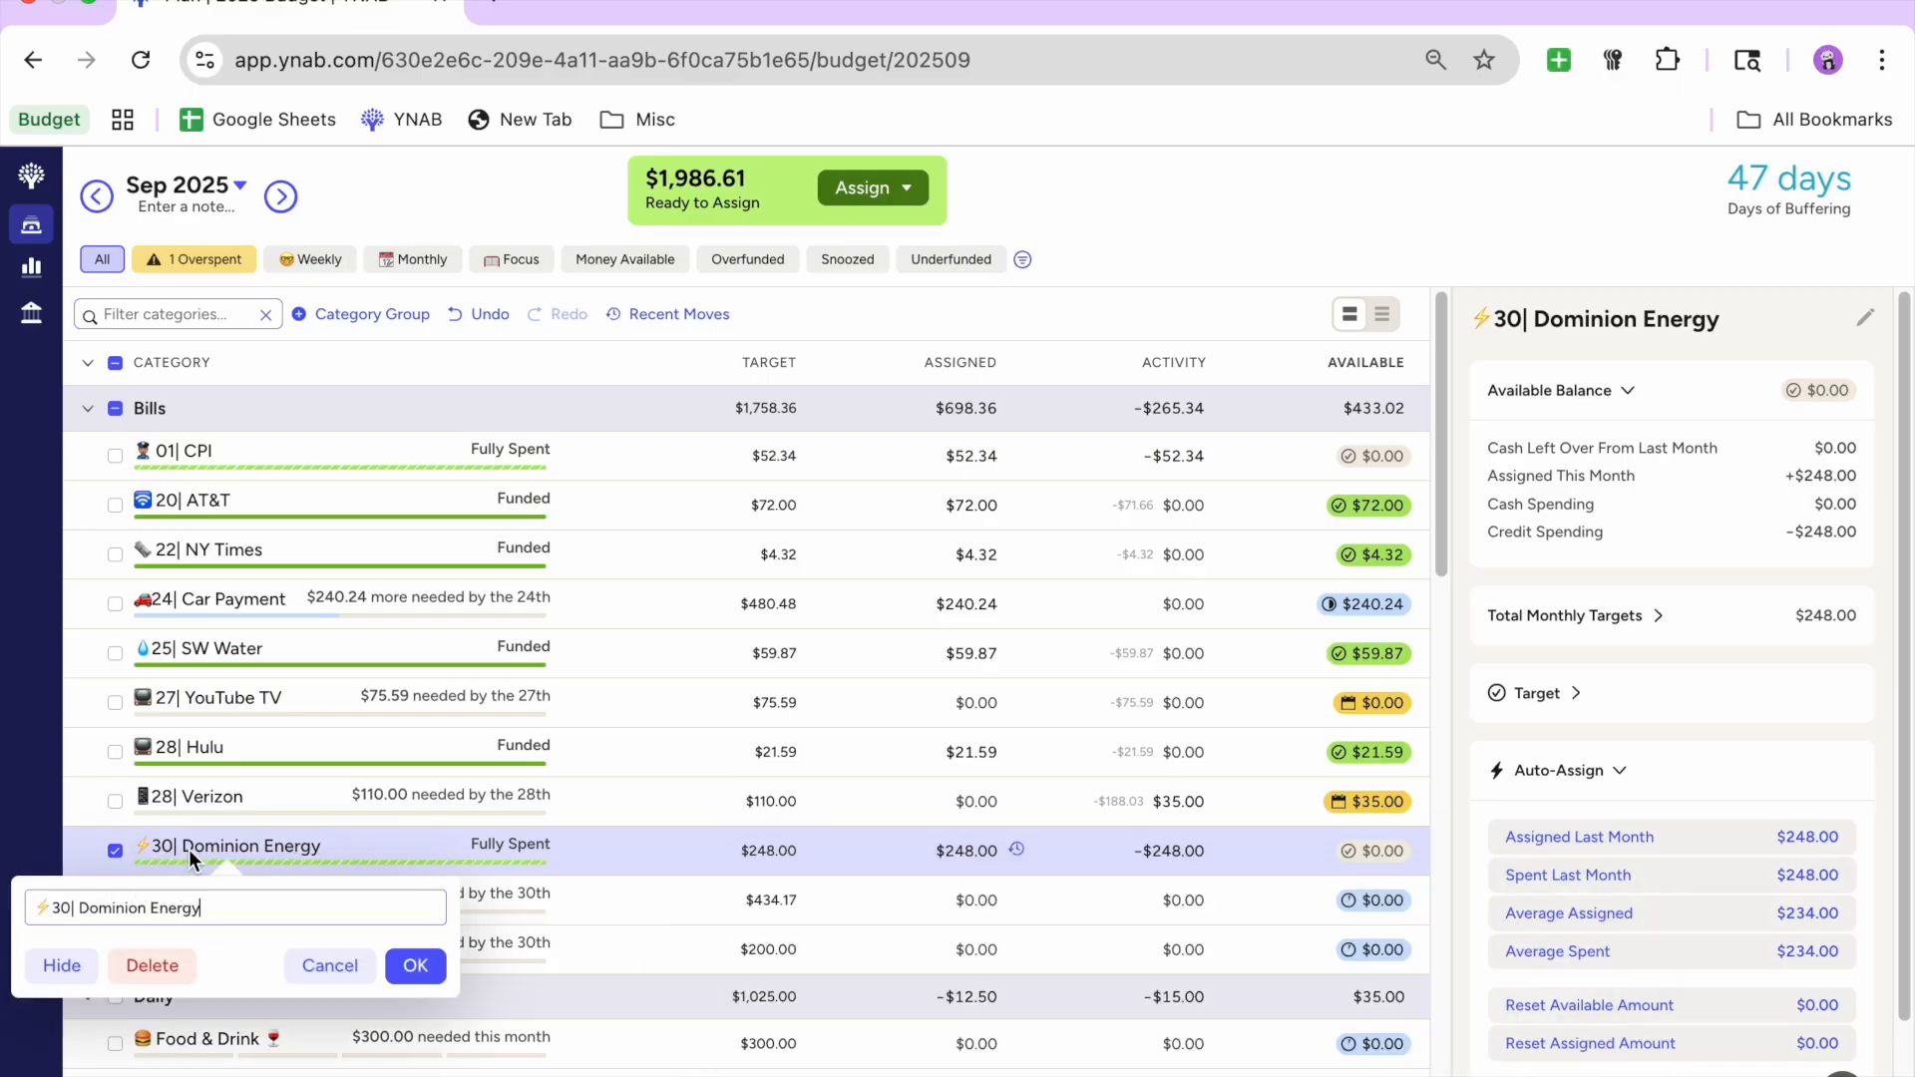
left_click(76, 909)
key("BackSpace")
key("BackSpace")
type("01")
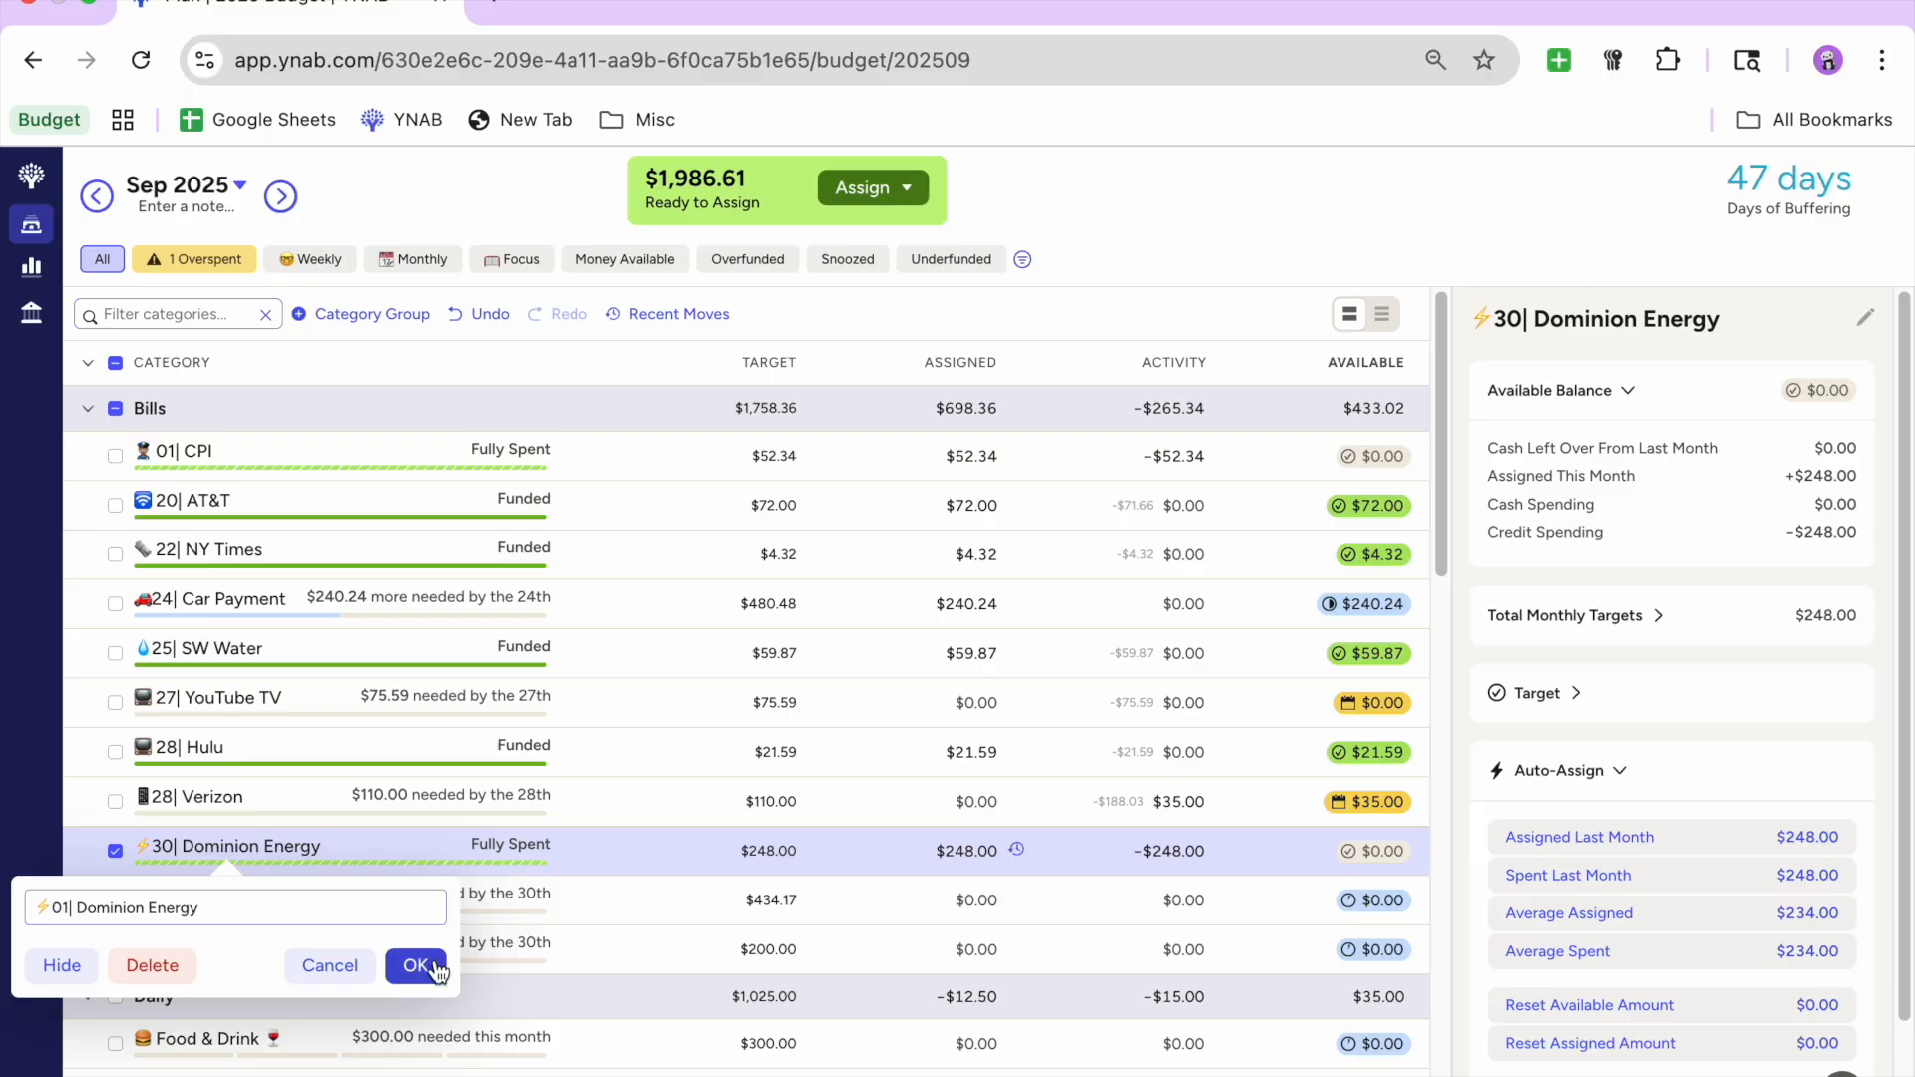
left_click(415, 966)
left_click_drag(456, 843, 458, 445)
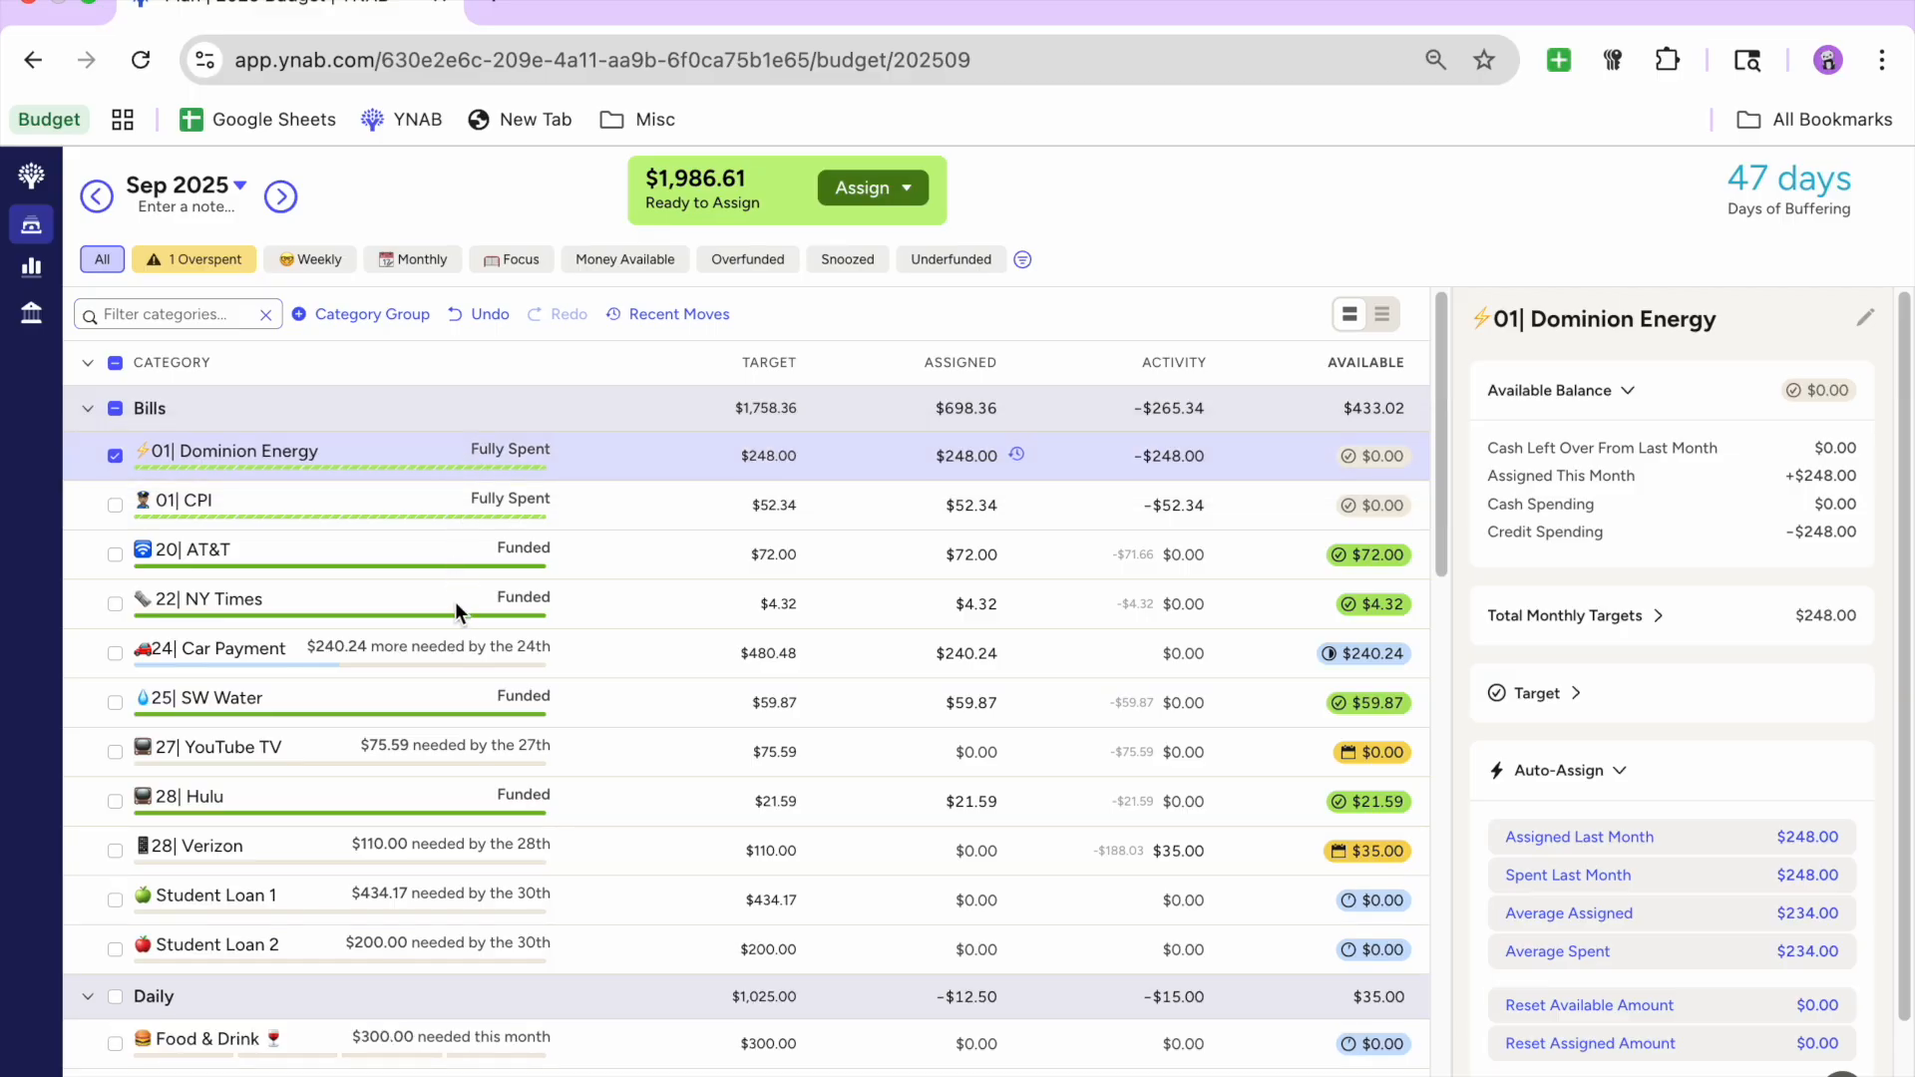
key("Escape")
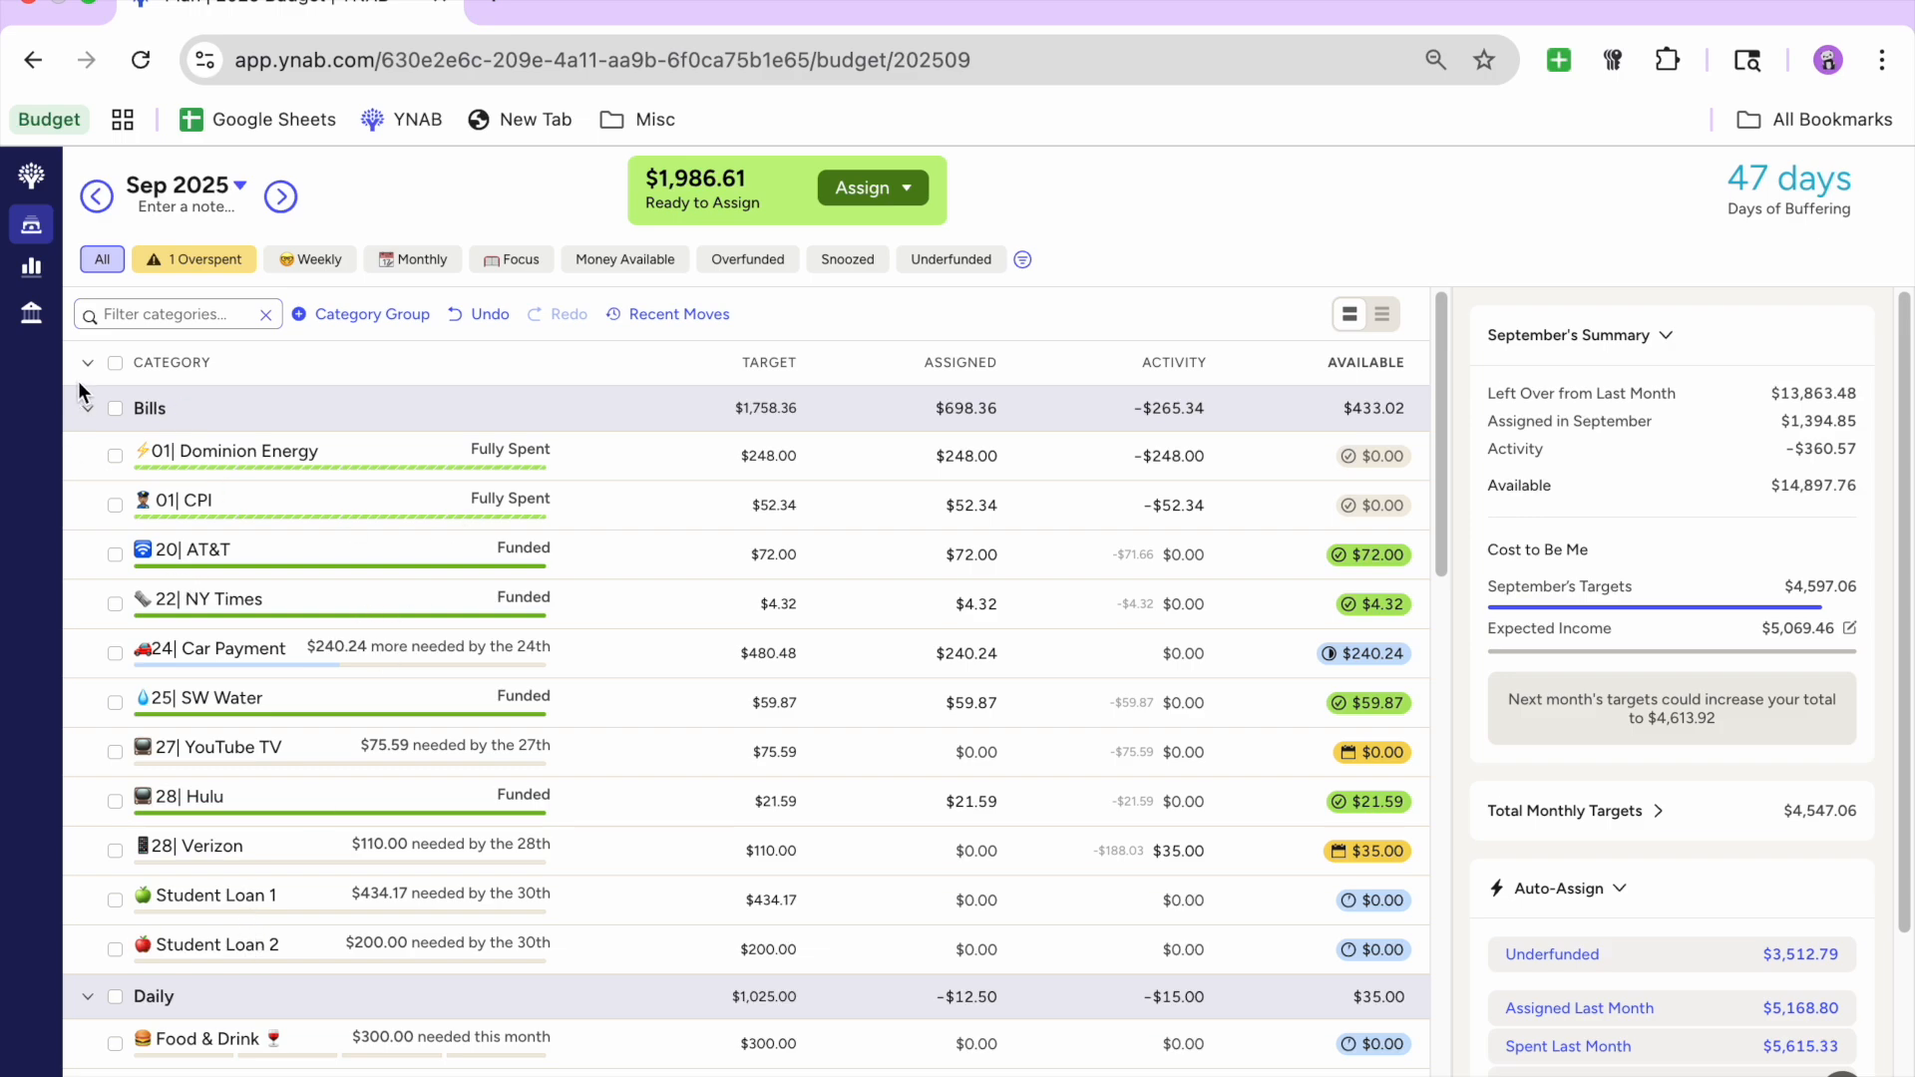
Step: Assign half of the targets, $222.50 in total, to Food & Drink, Fuel and Household Consumables with Fund Half, then deselect them
scroll(409, 520, "down", 5)
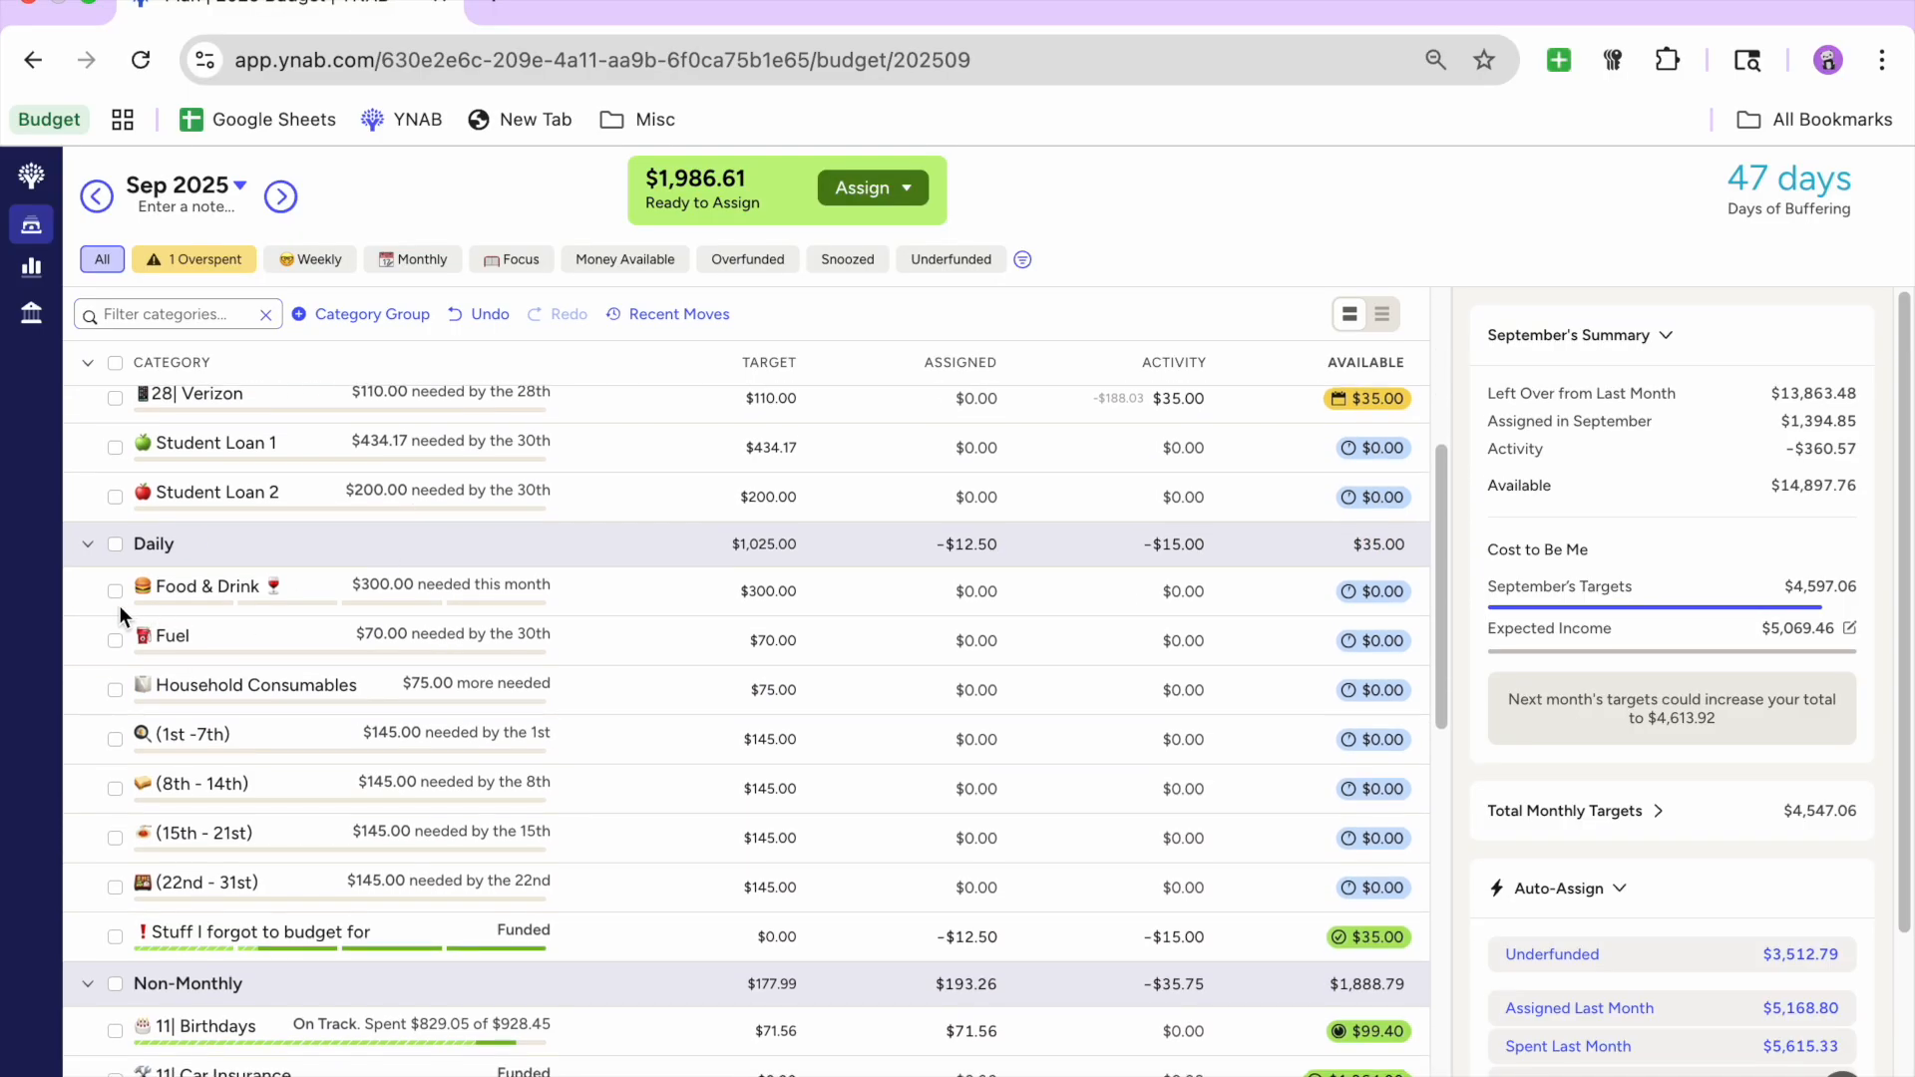
left_click(116, 590)
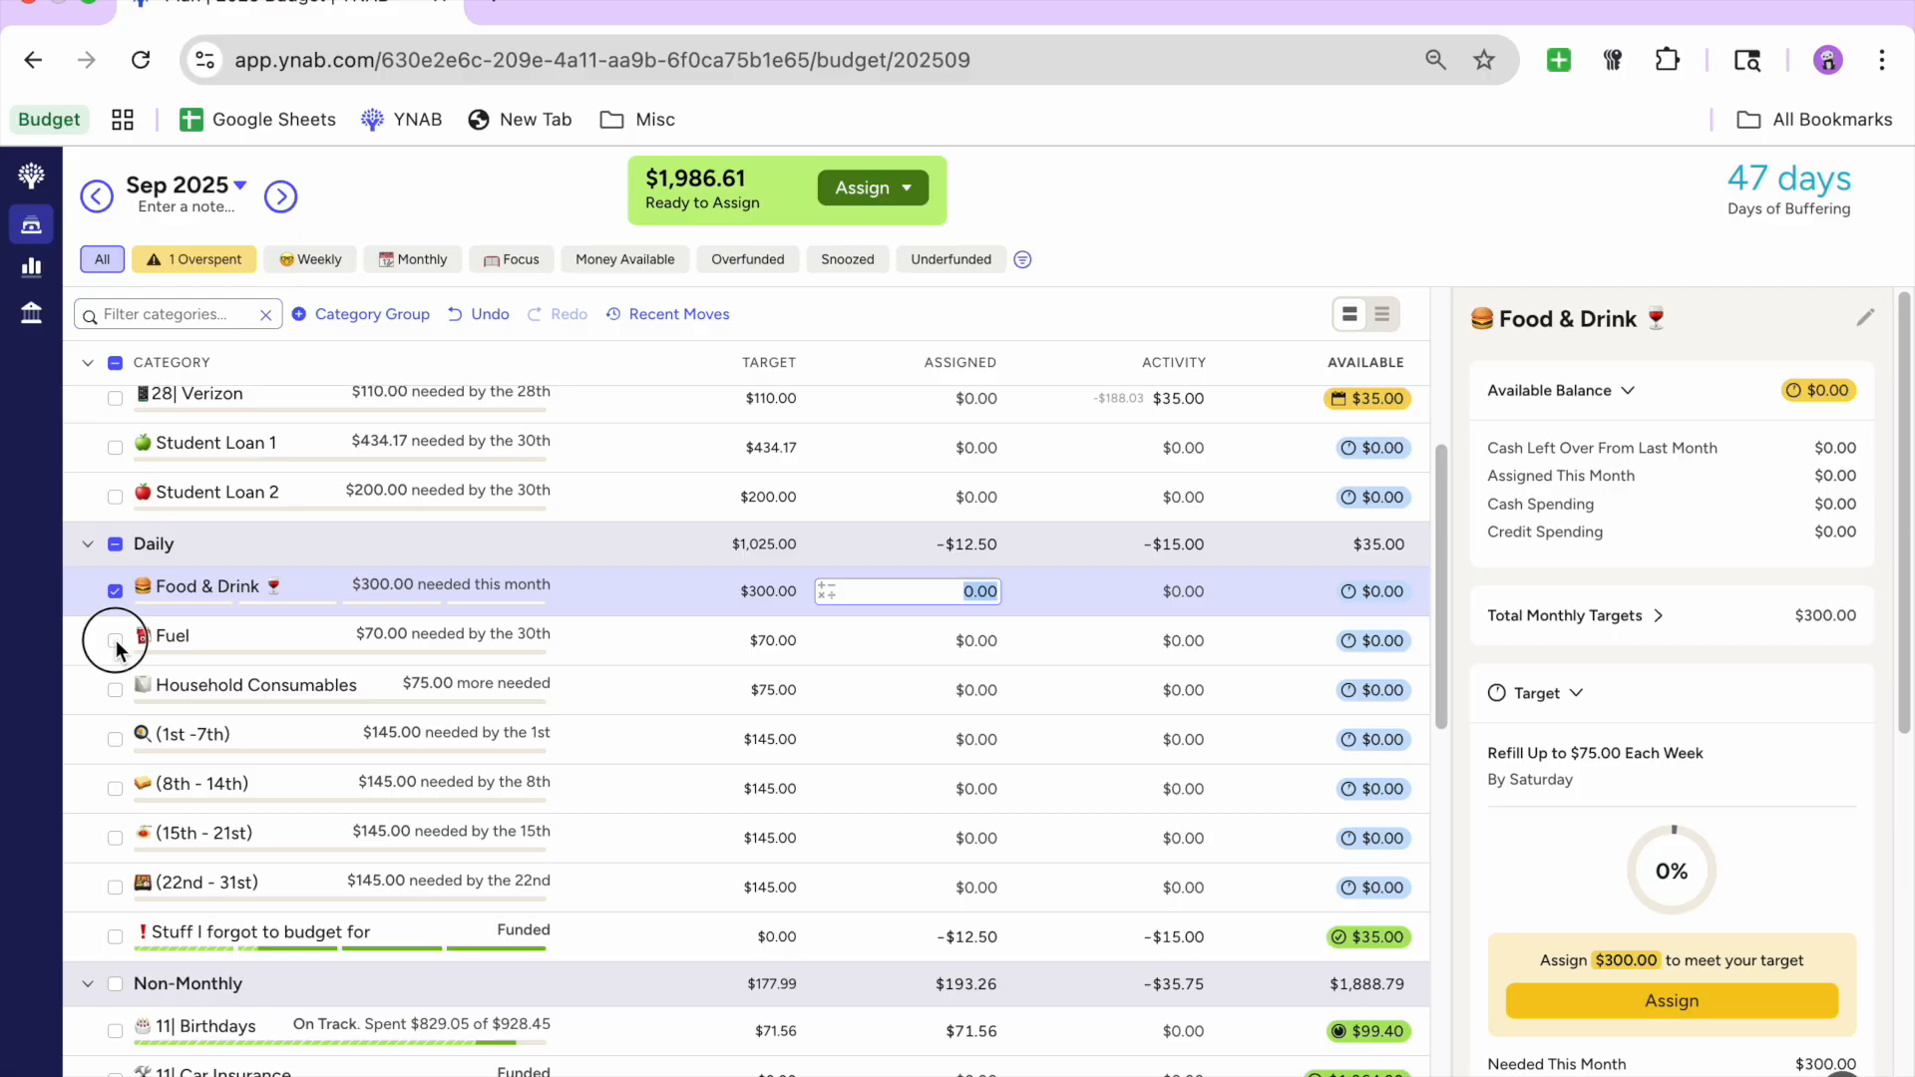
left_click(114, 641)
left_click(113, 687)
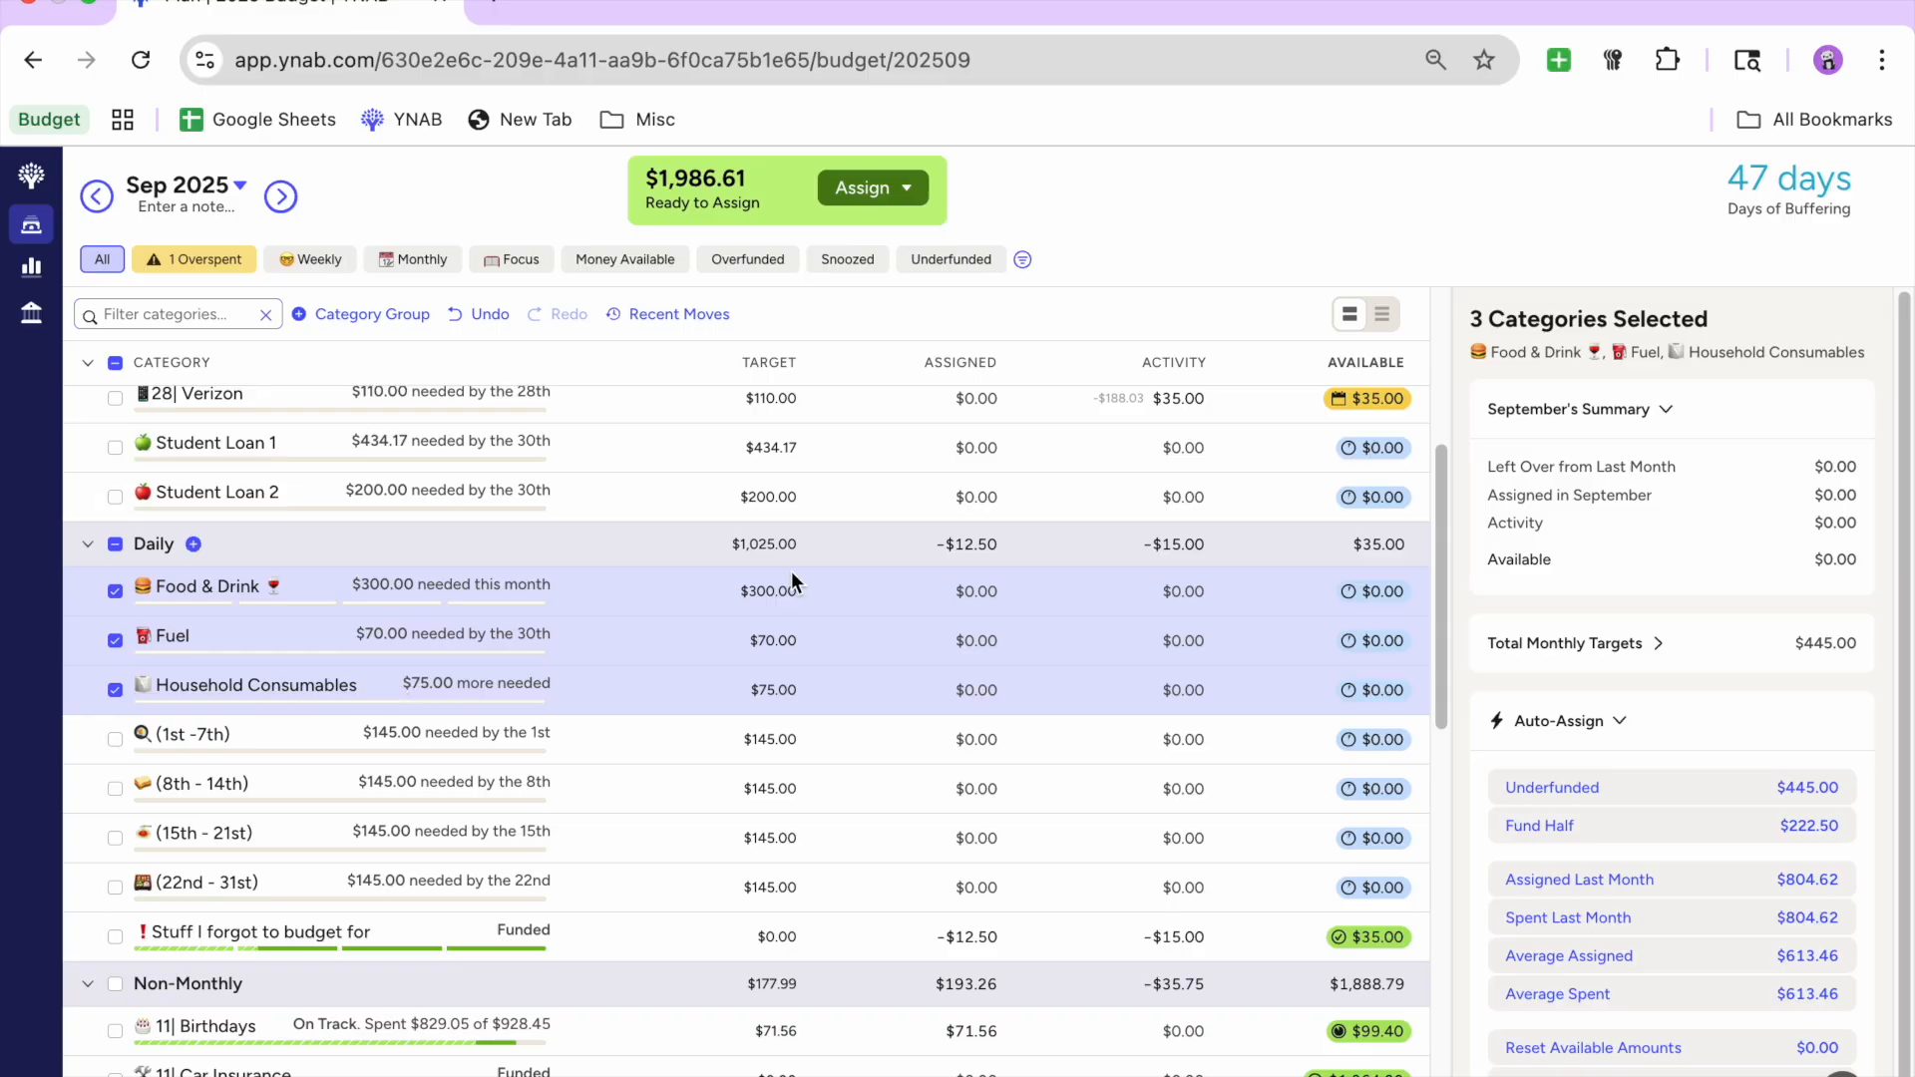
left_click(1641, 826)
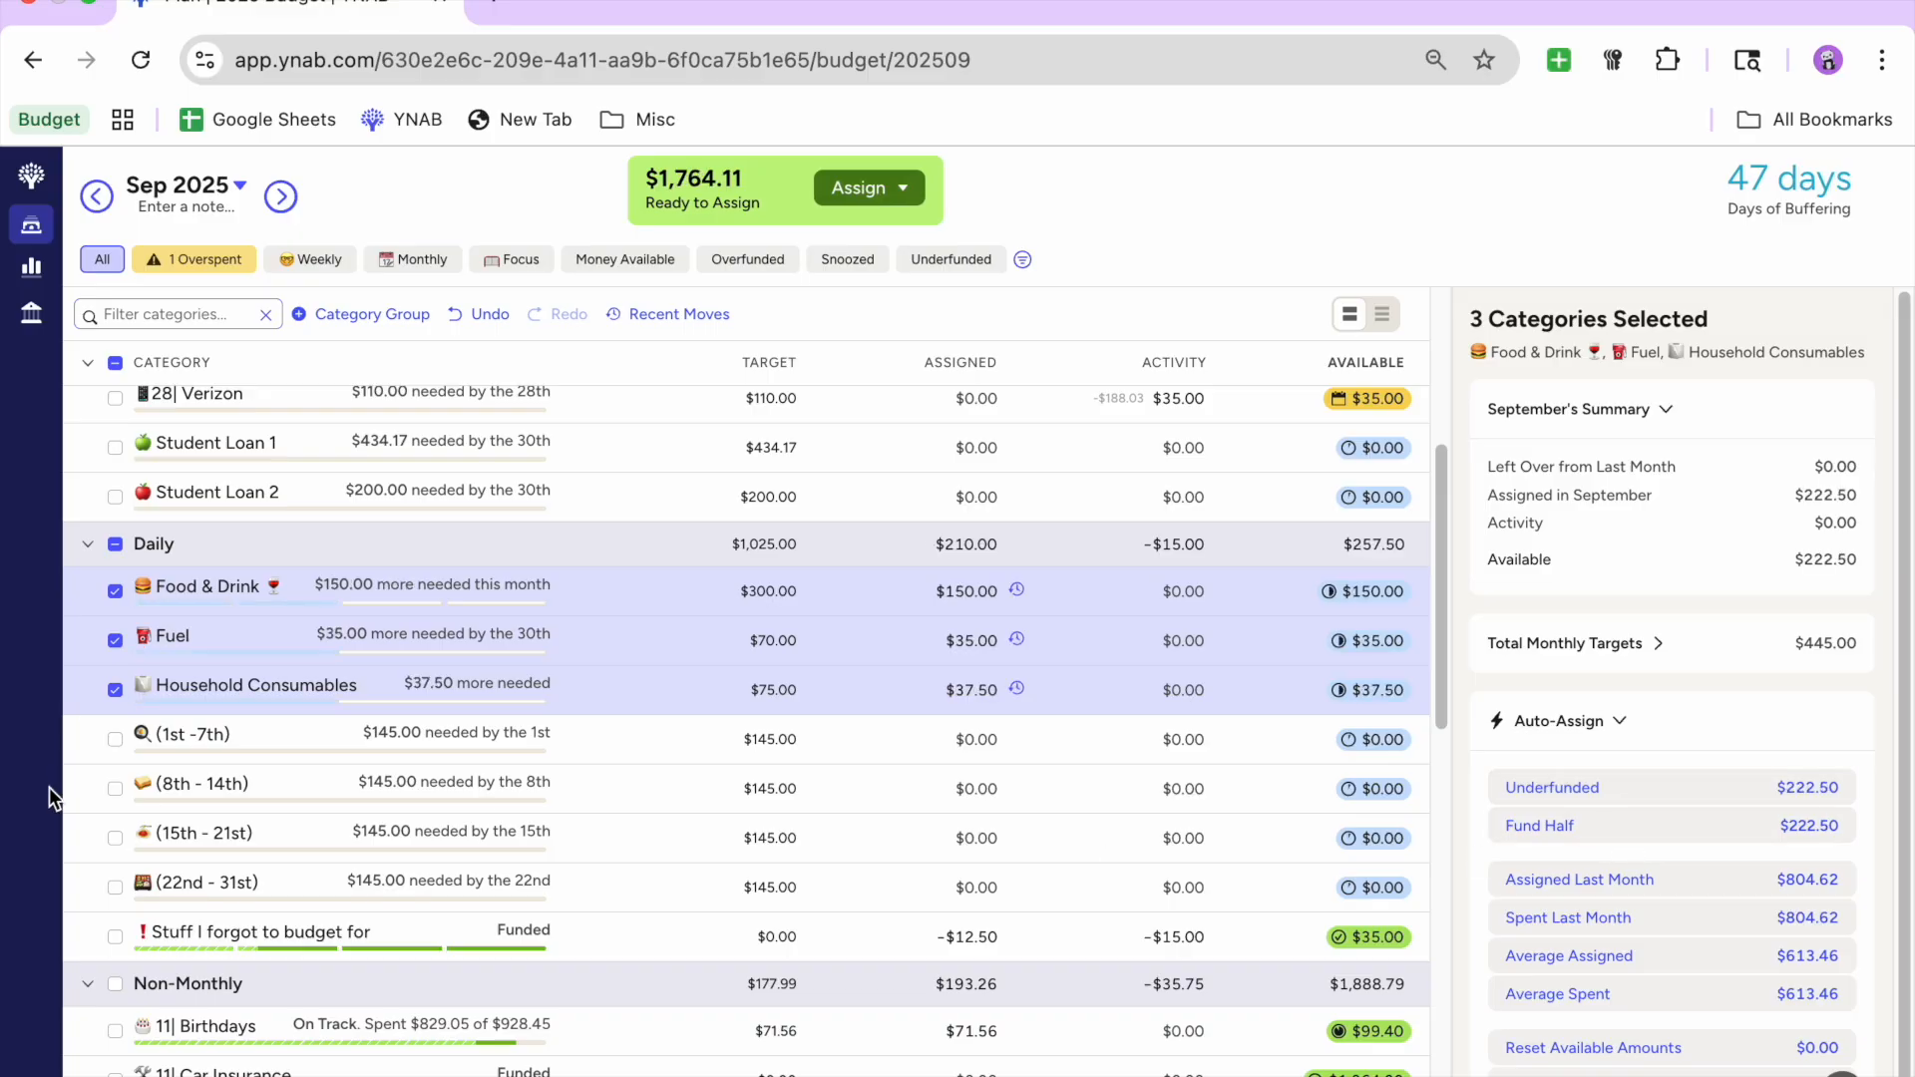
left_click(115, 590)
left_click(115, 640)
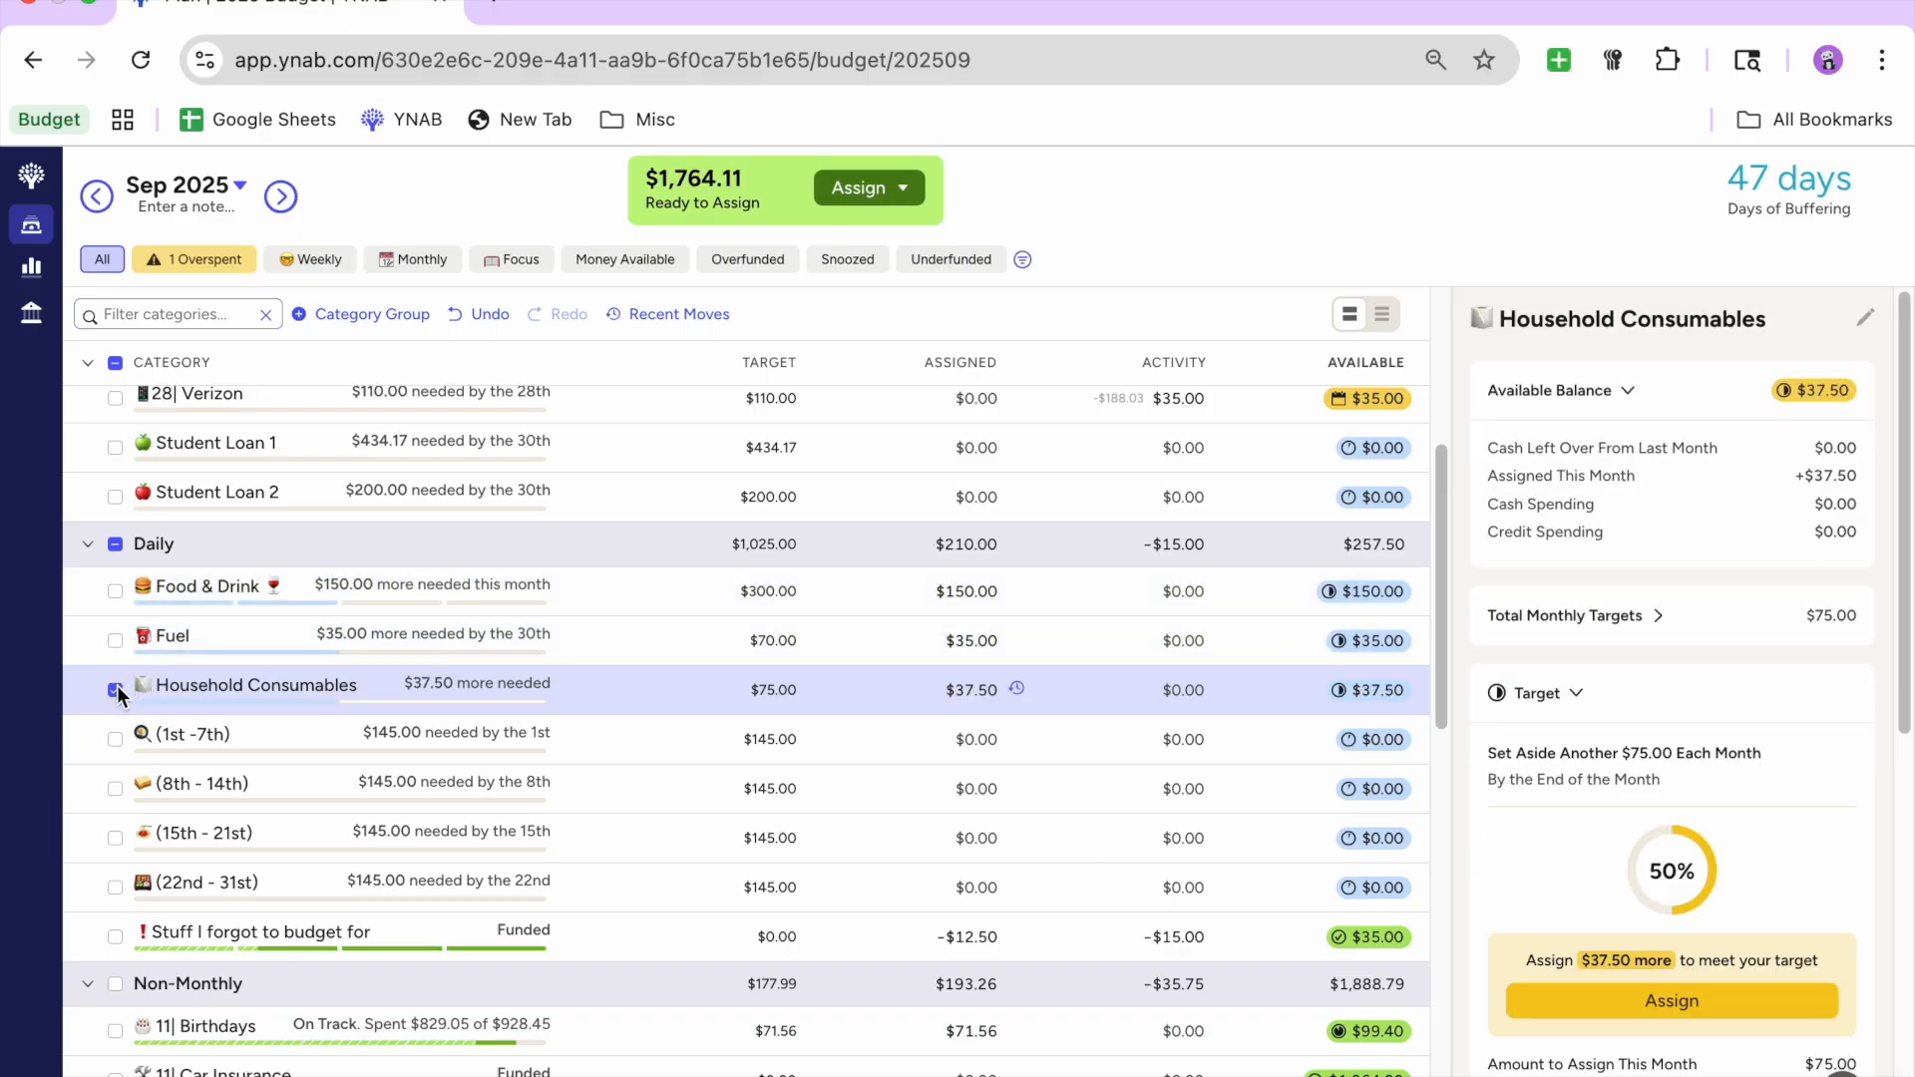
left_click(114, 689)
Step: Auto-assign the underfunded $290.00 to the (1st -7th) and (8th - 14th) categories in the Daily group, then deselect both
left_click(114, 739)
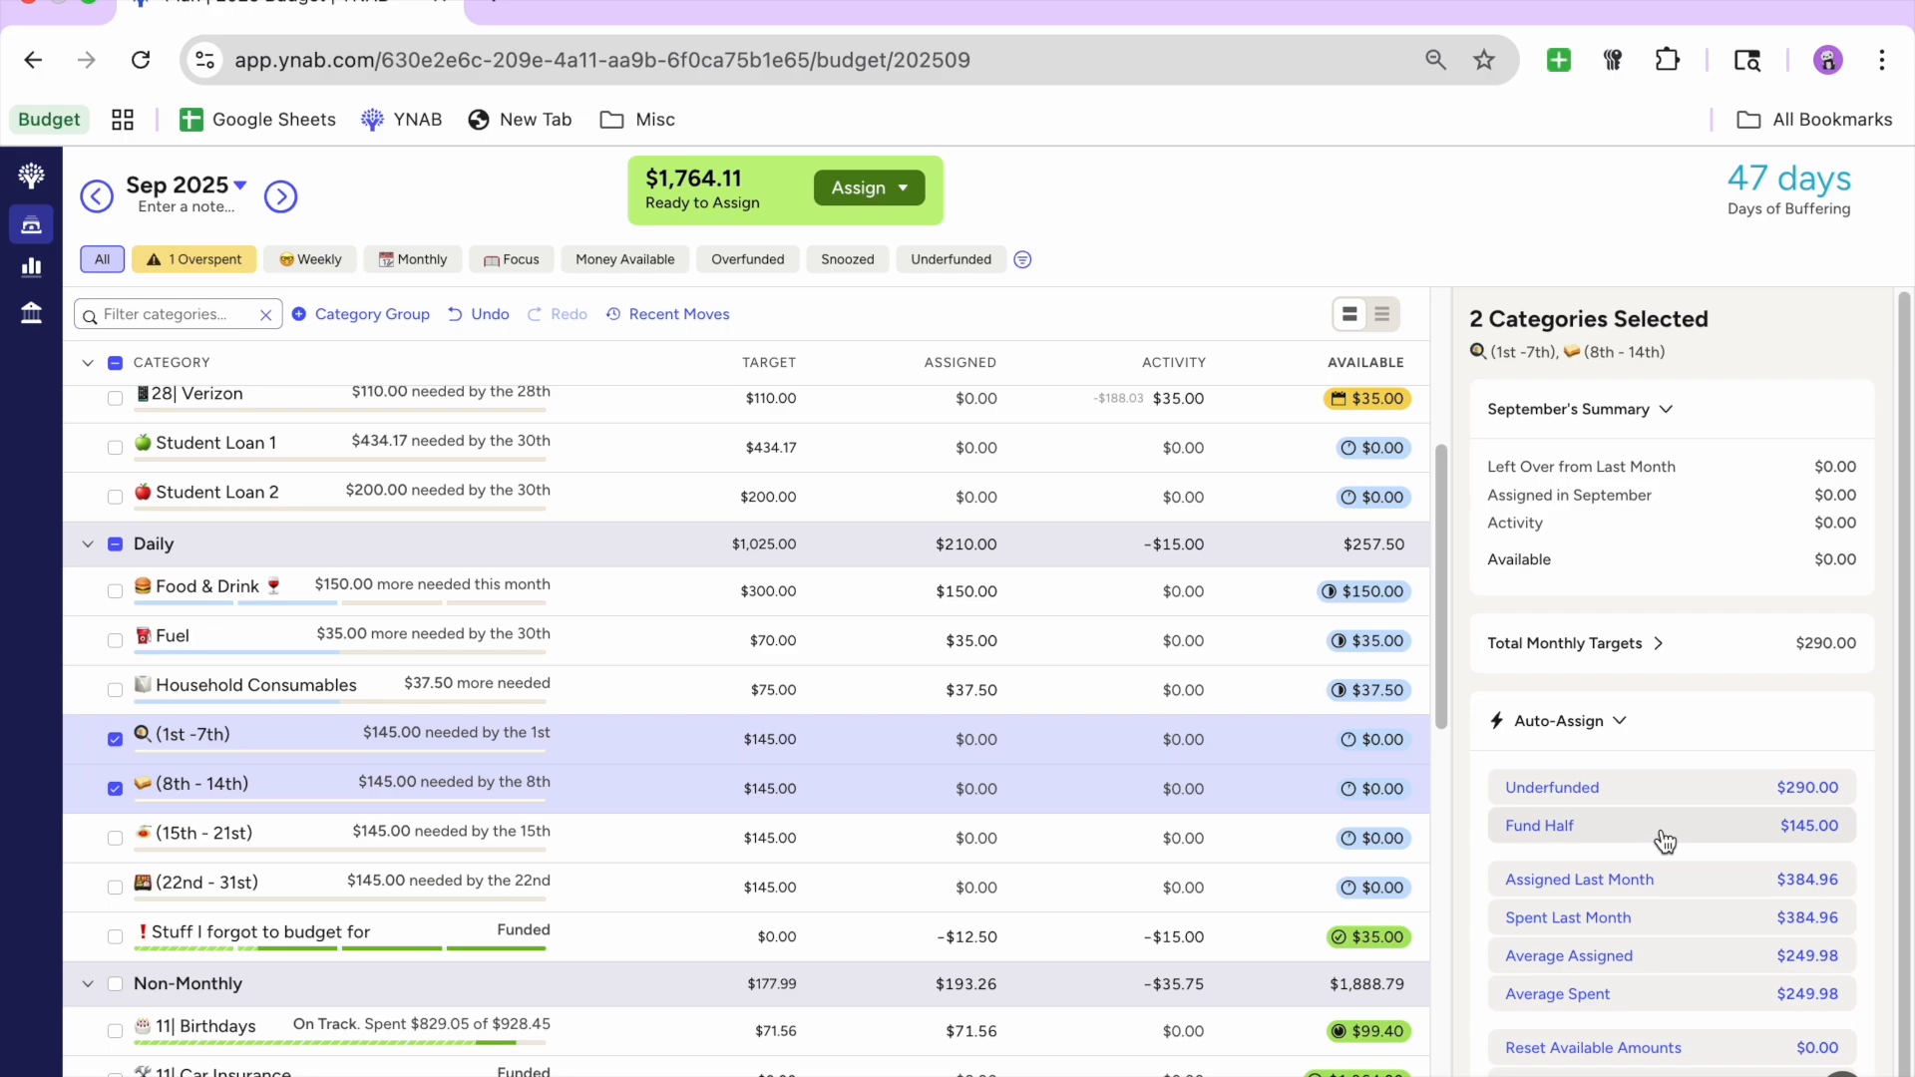
left_click(1695, 788)
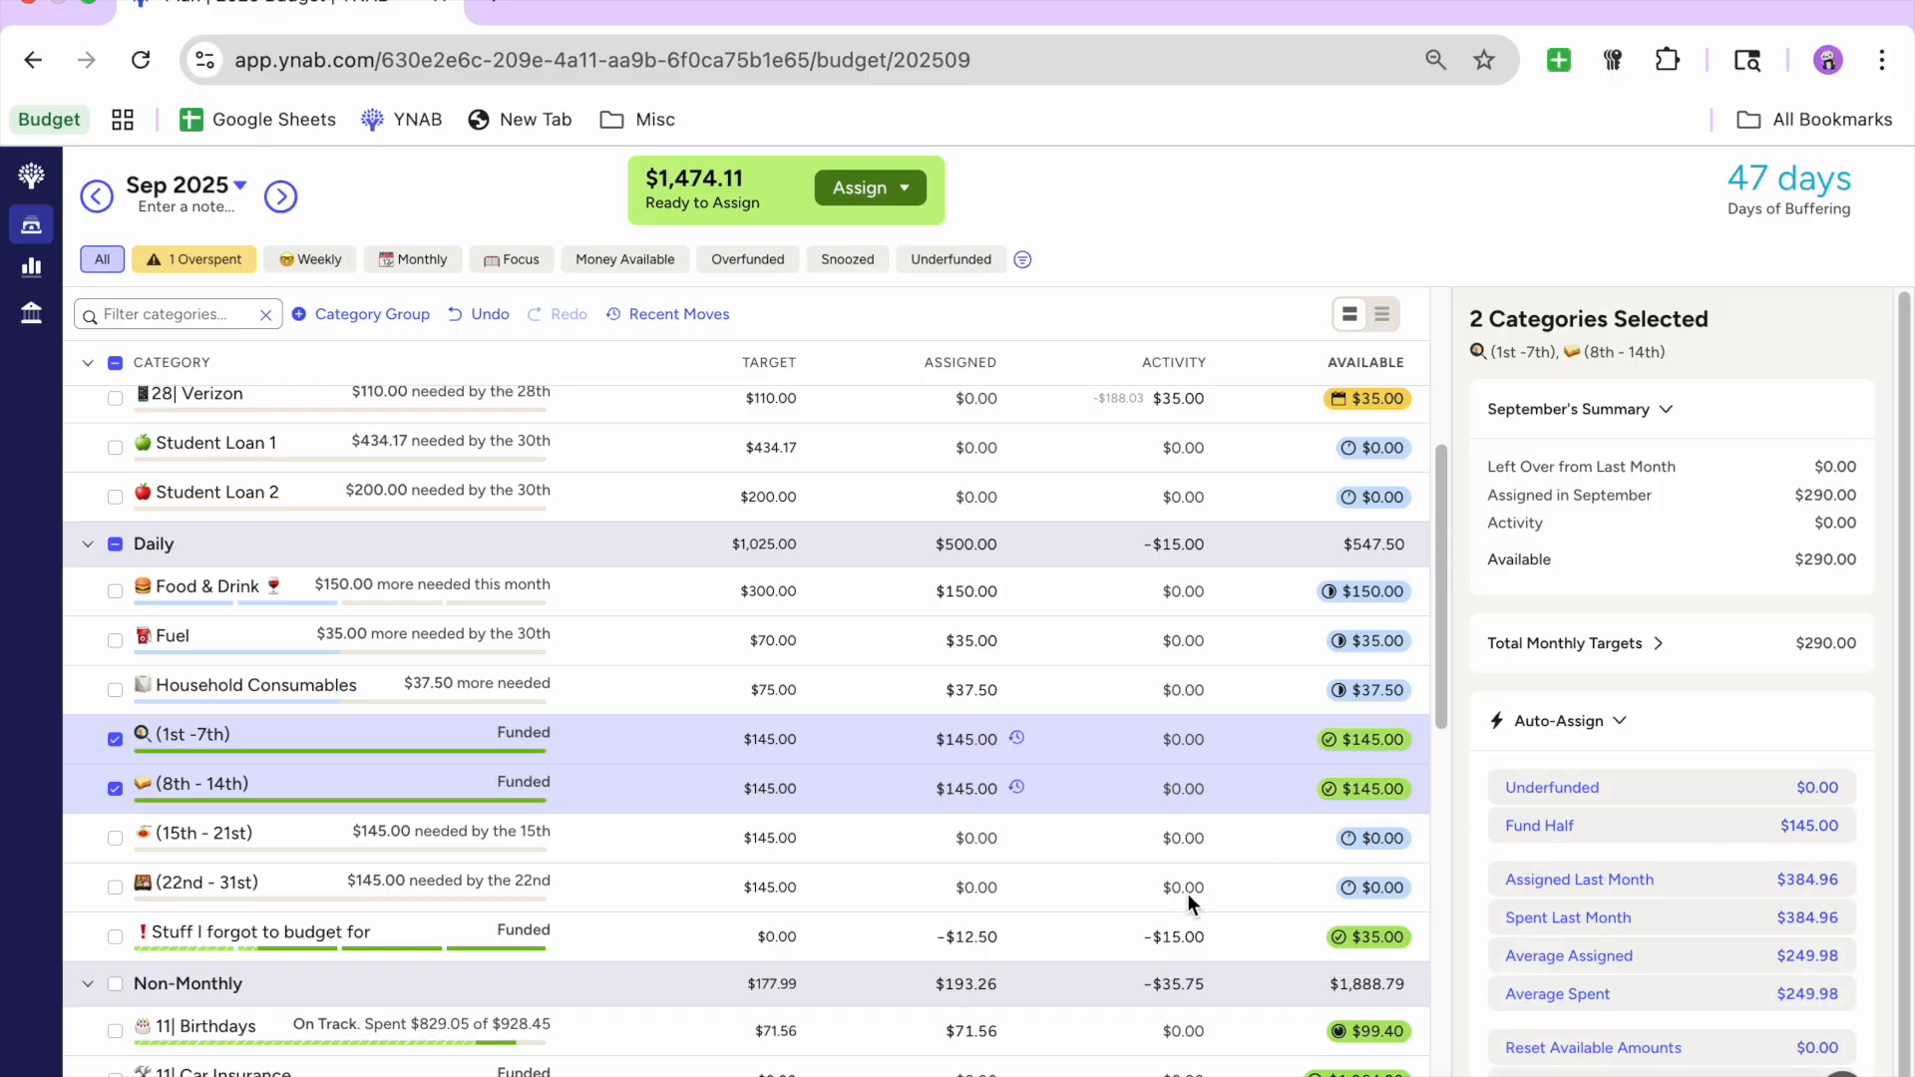
left_click(113, 738)
left_click(114, 788)
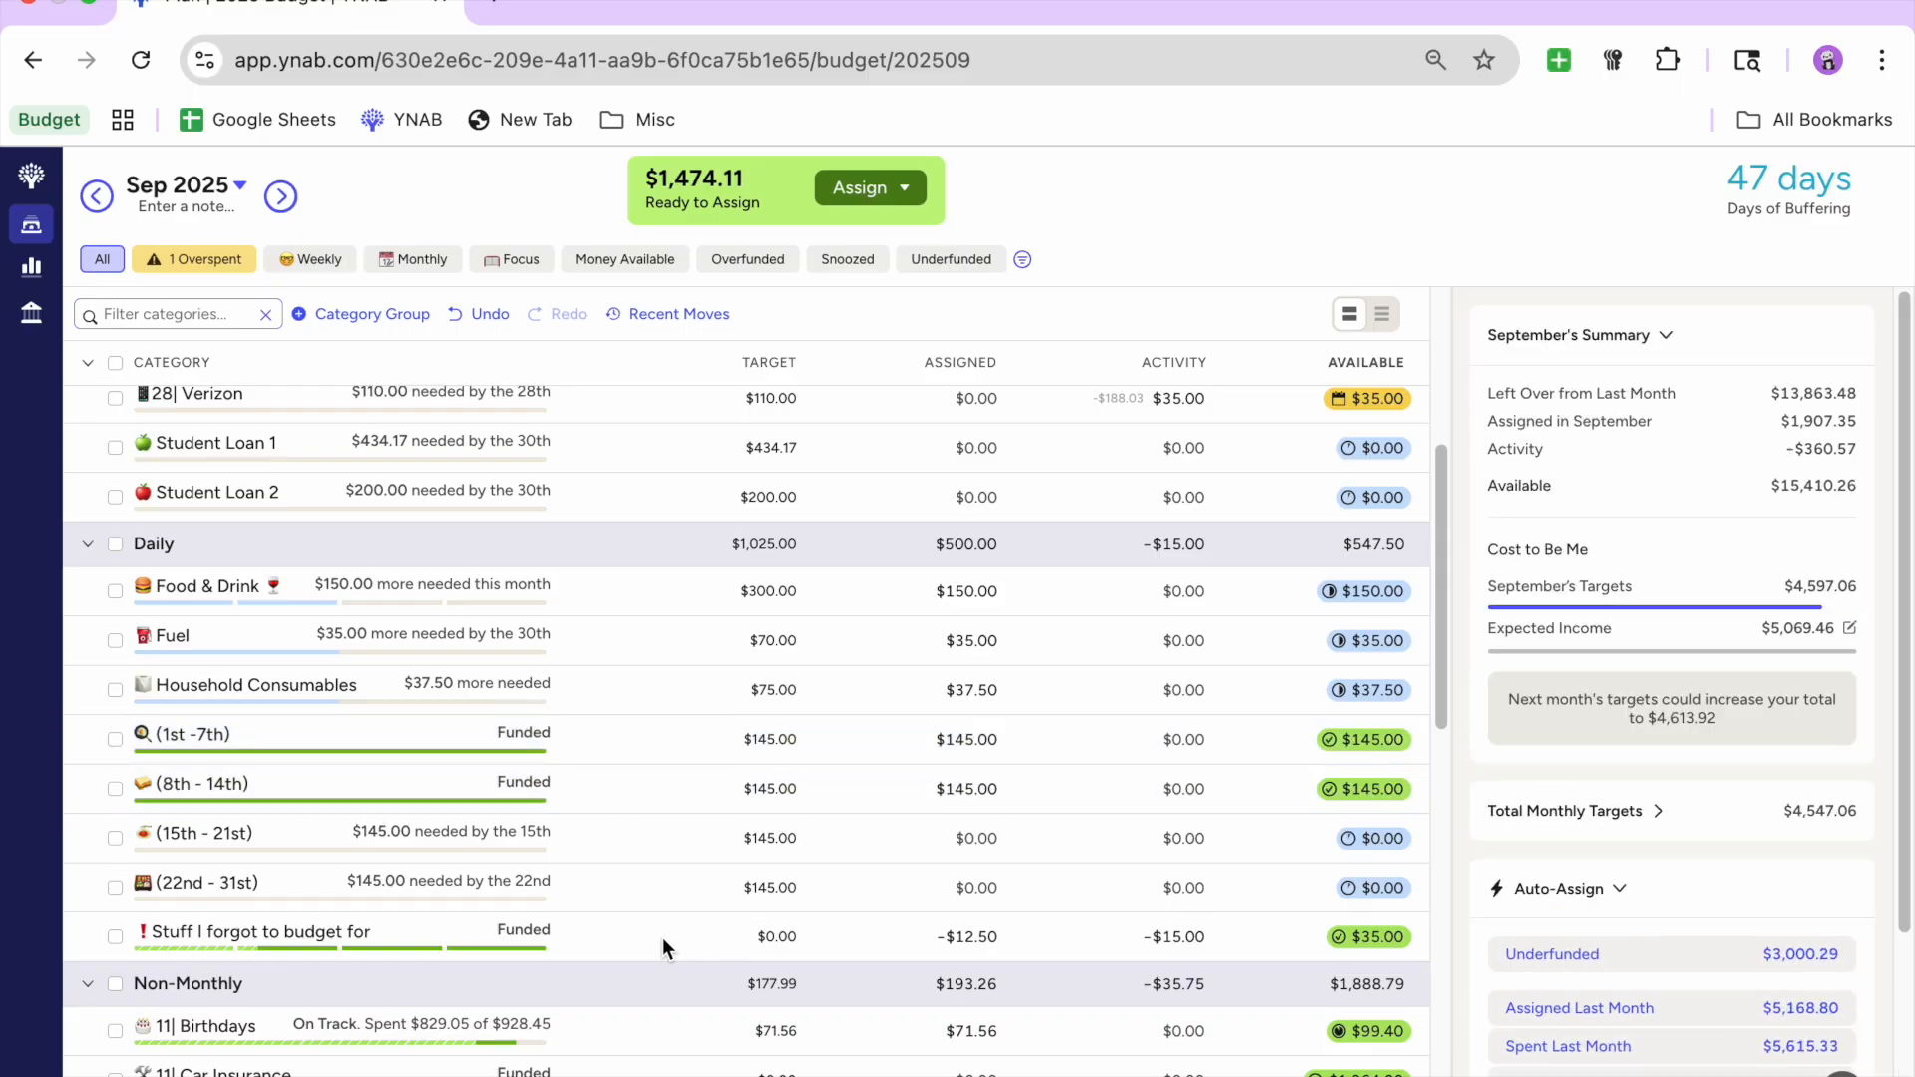
Step: Check the target details of the "Stuff I forgot to budget for" category
scroll(660, 901, "down", 1)
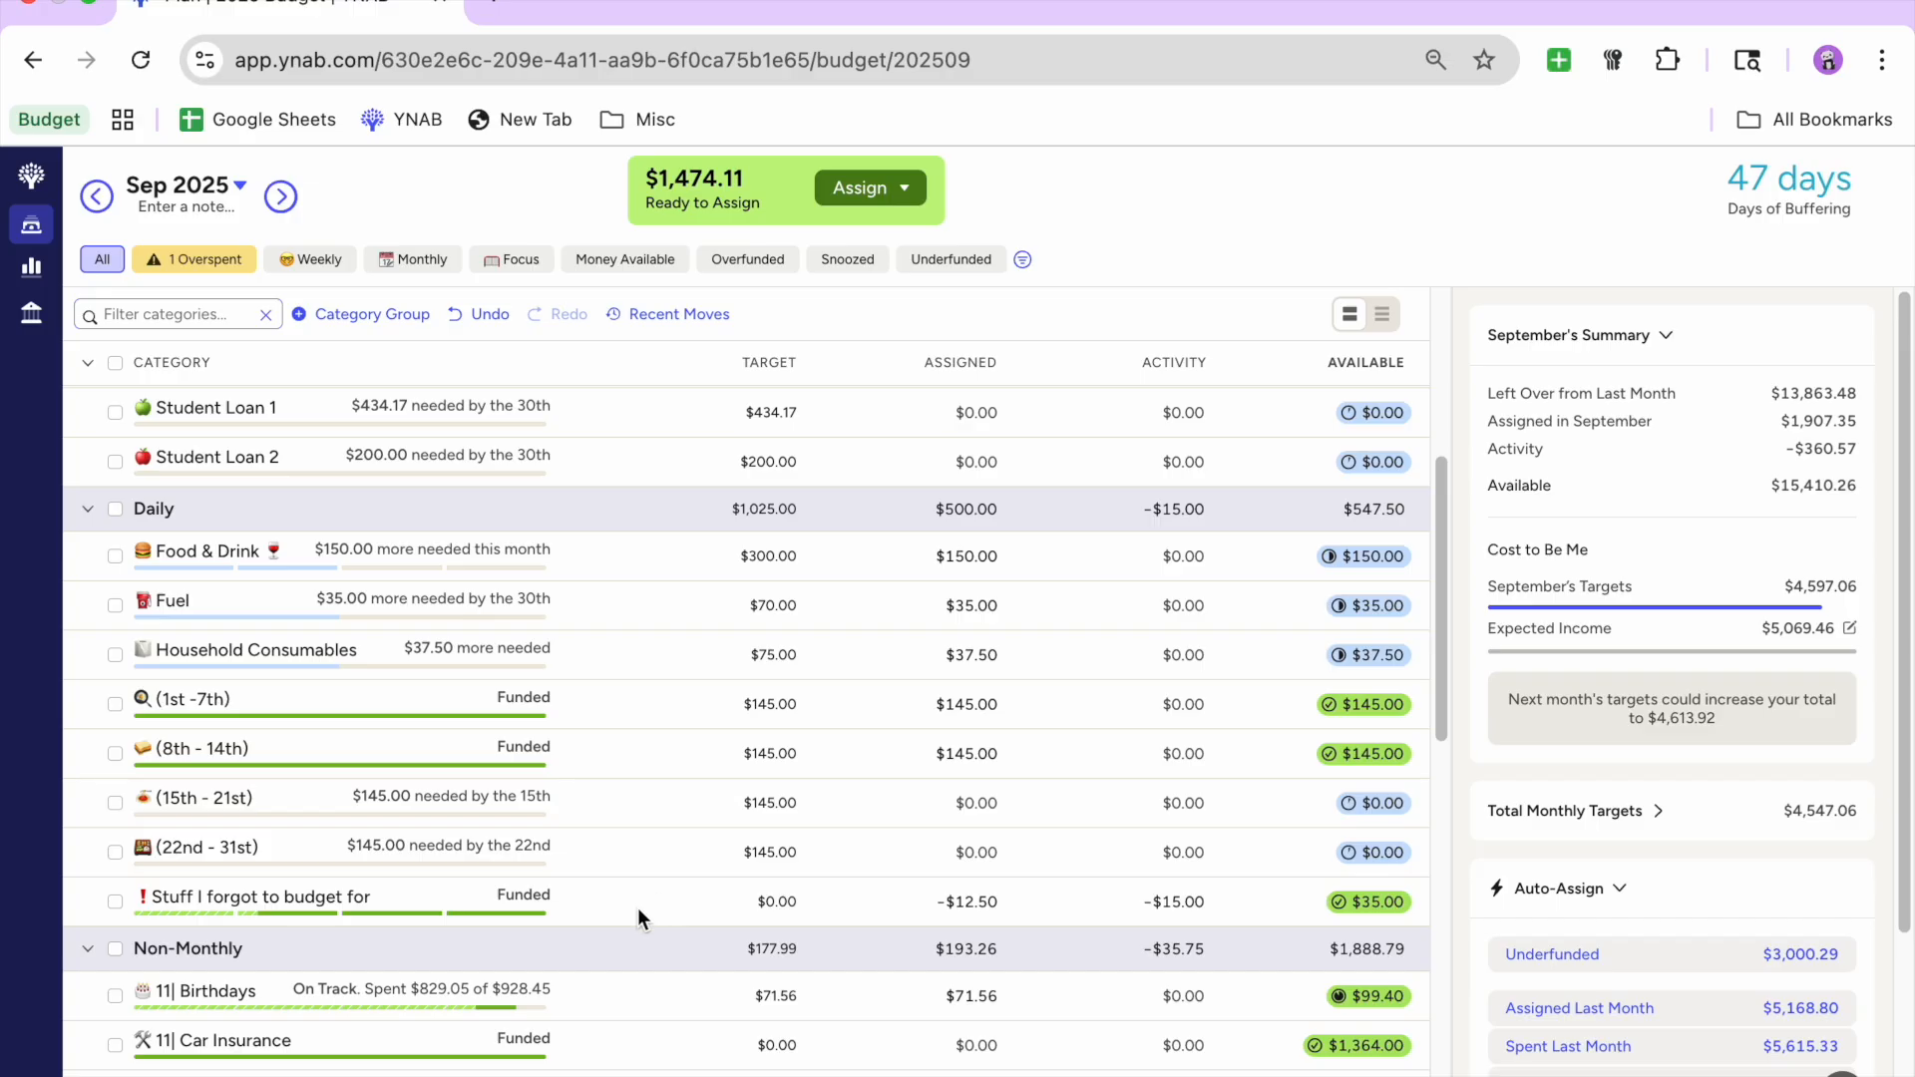
left_click(636, 906)
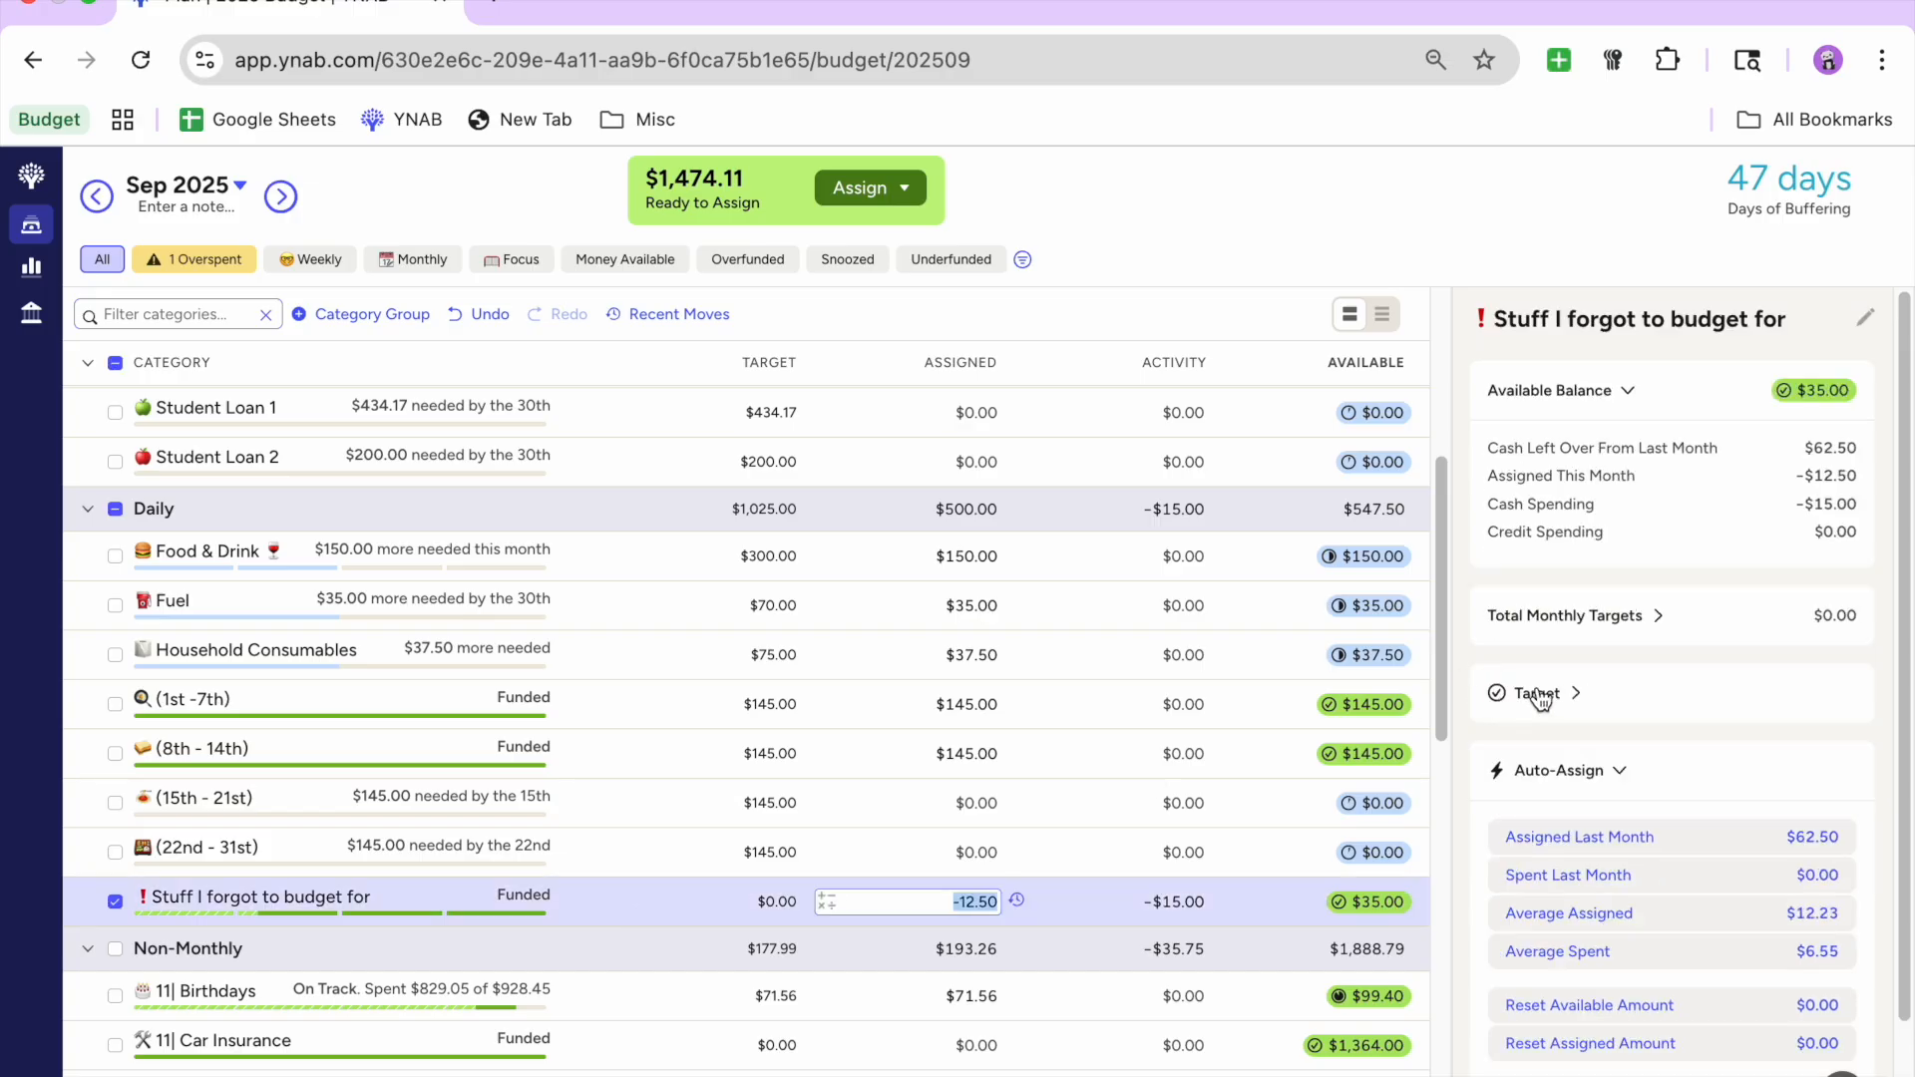
left_click(1576, 696)
left_click(1576, 698)
left_click(115, 901)
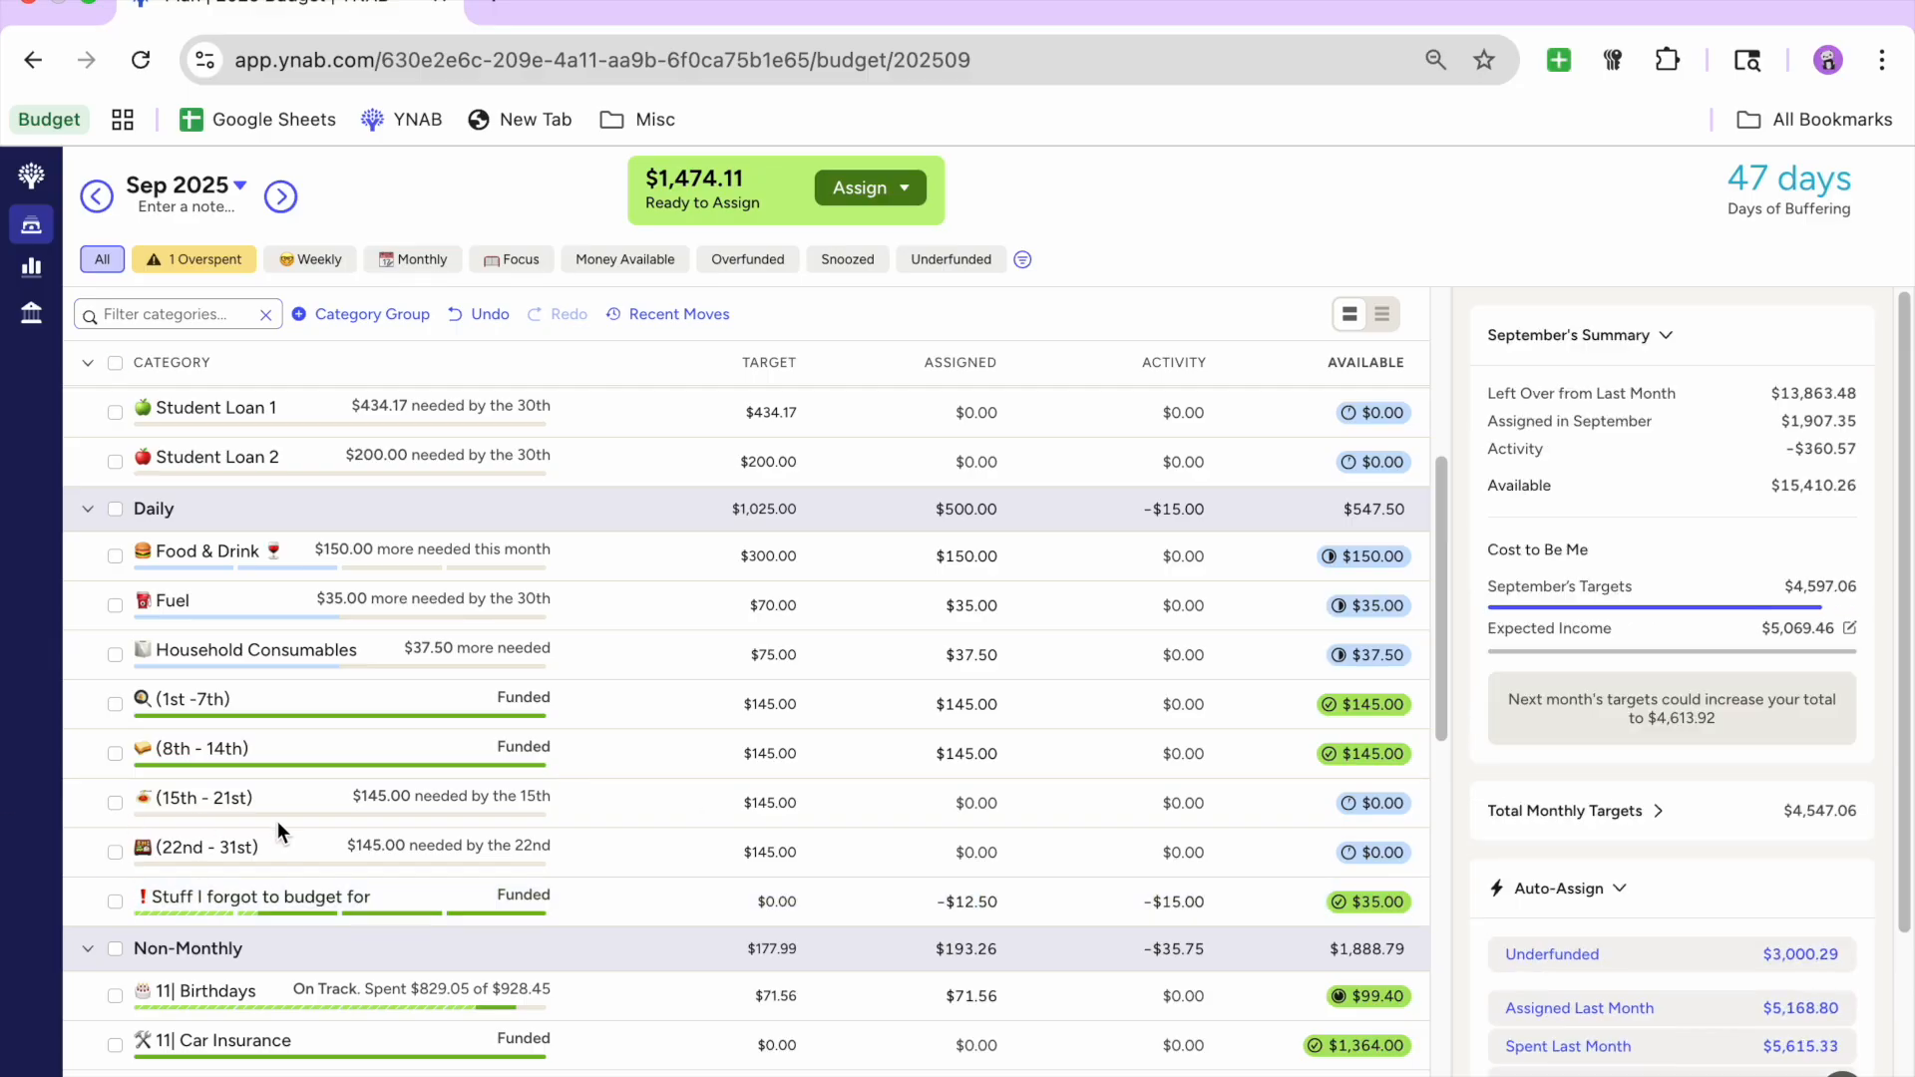
Step: Review the Birthdays category's balance and target in the Non-Monthly group, collapsing its target details
scroll(277, 820, "down", 3)
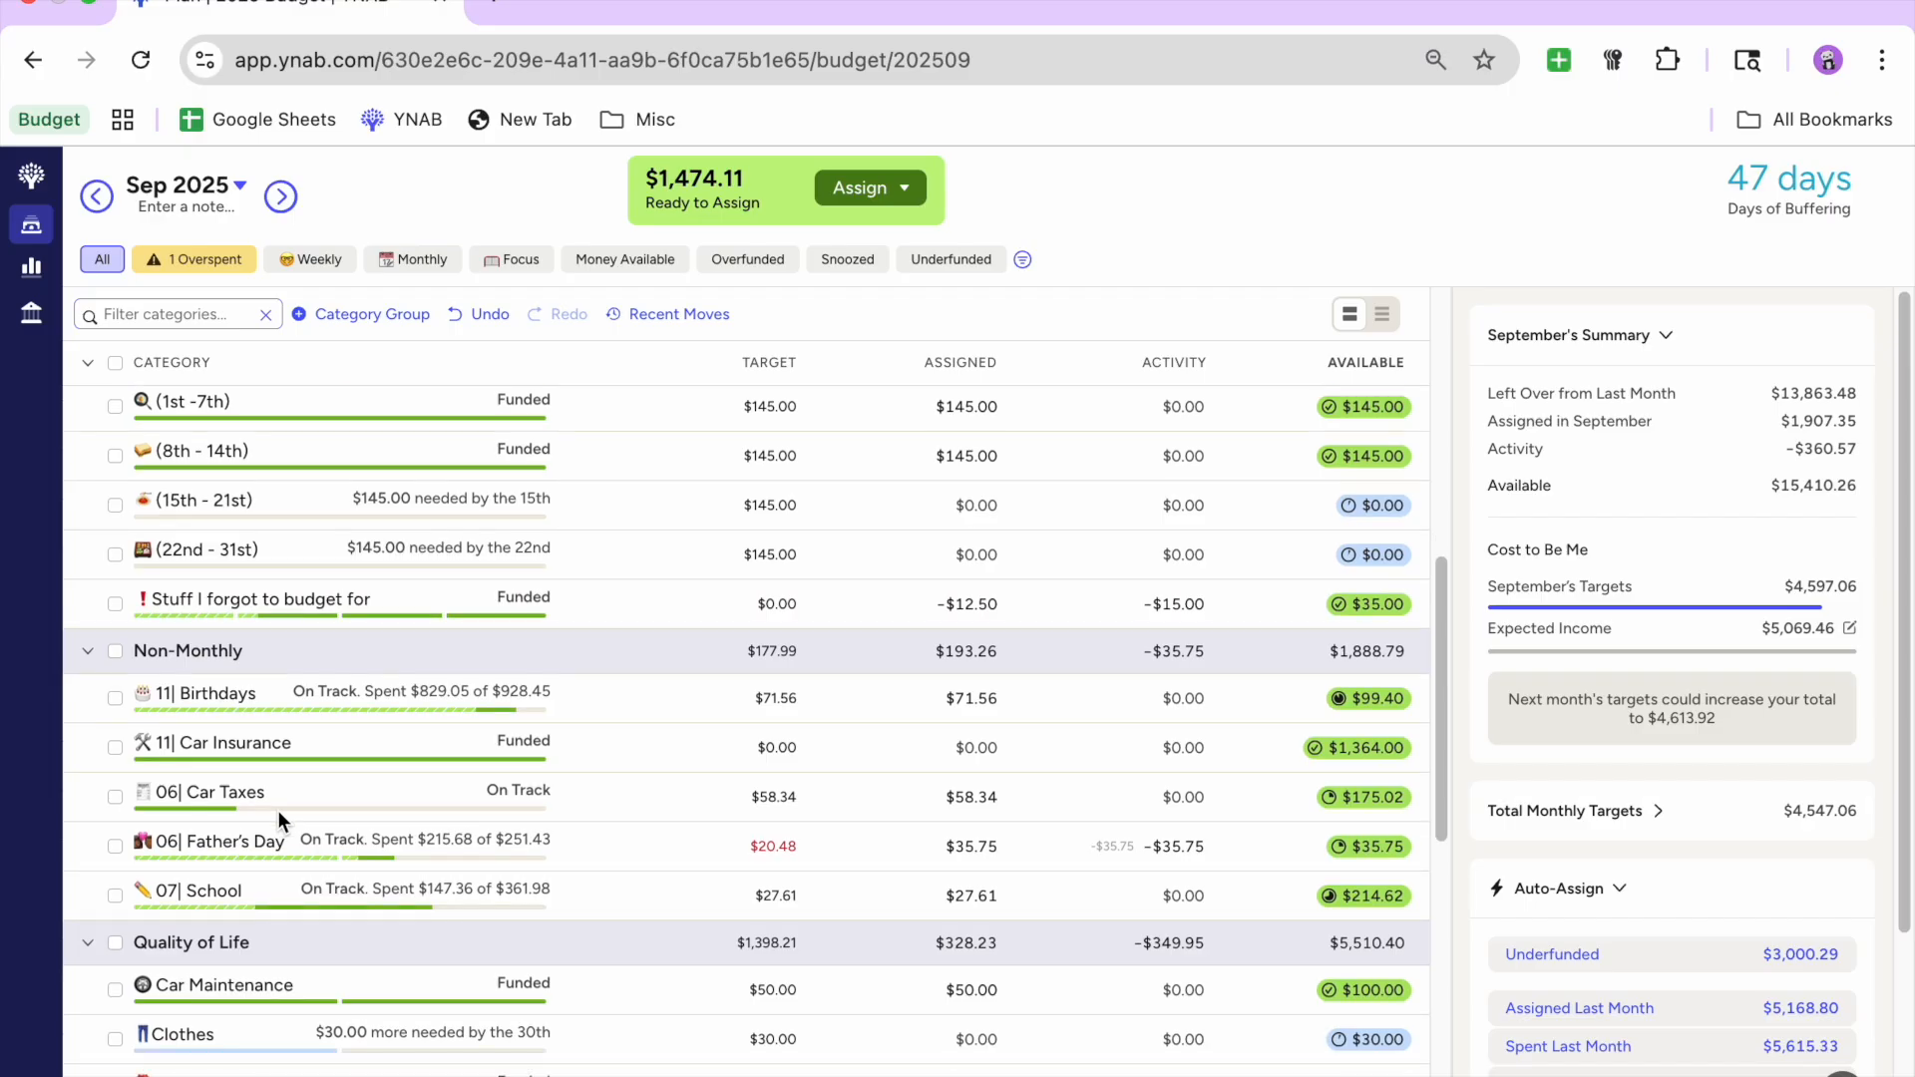
scroll(277, 810, "down", 2)
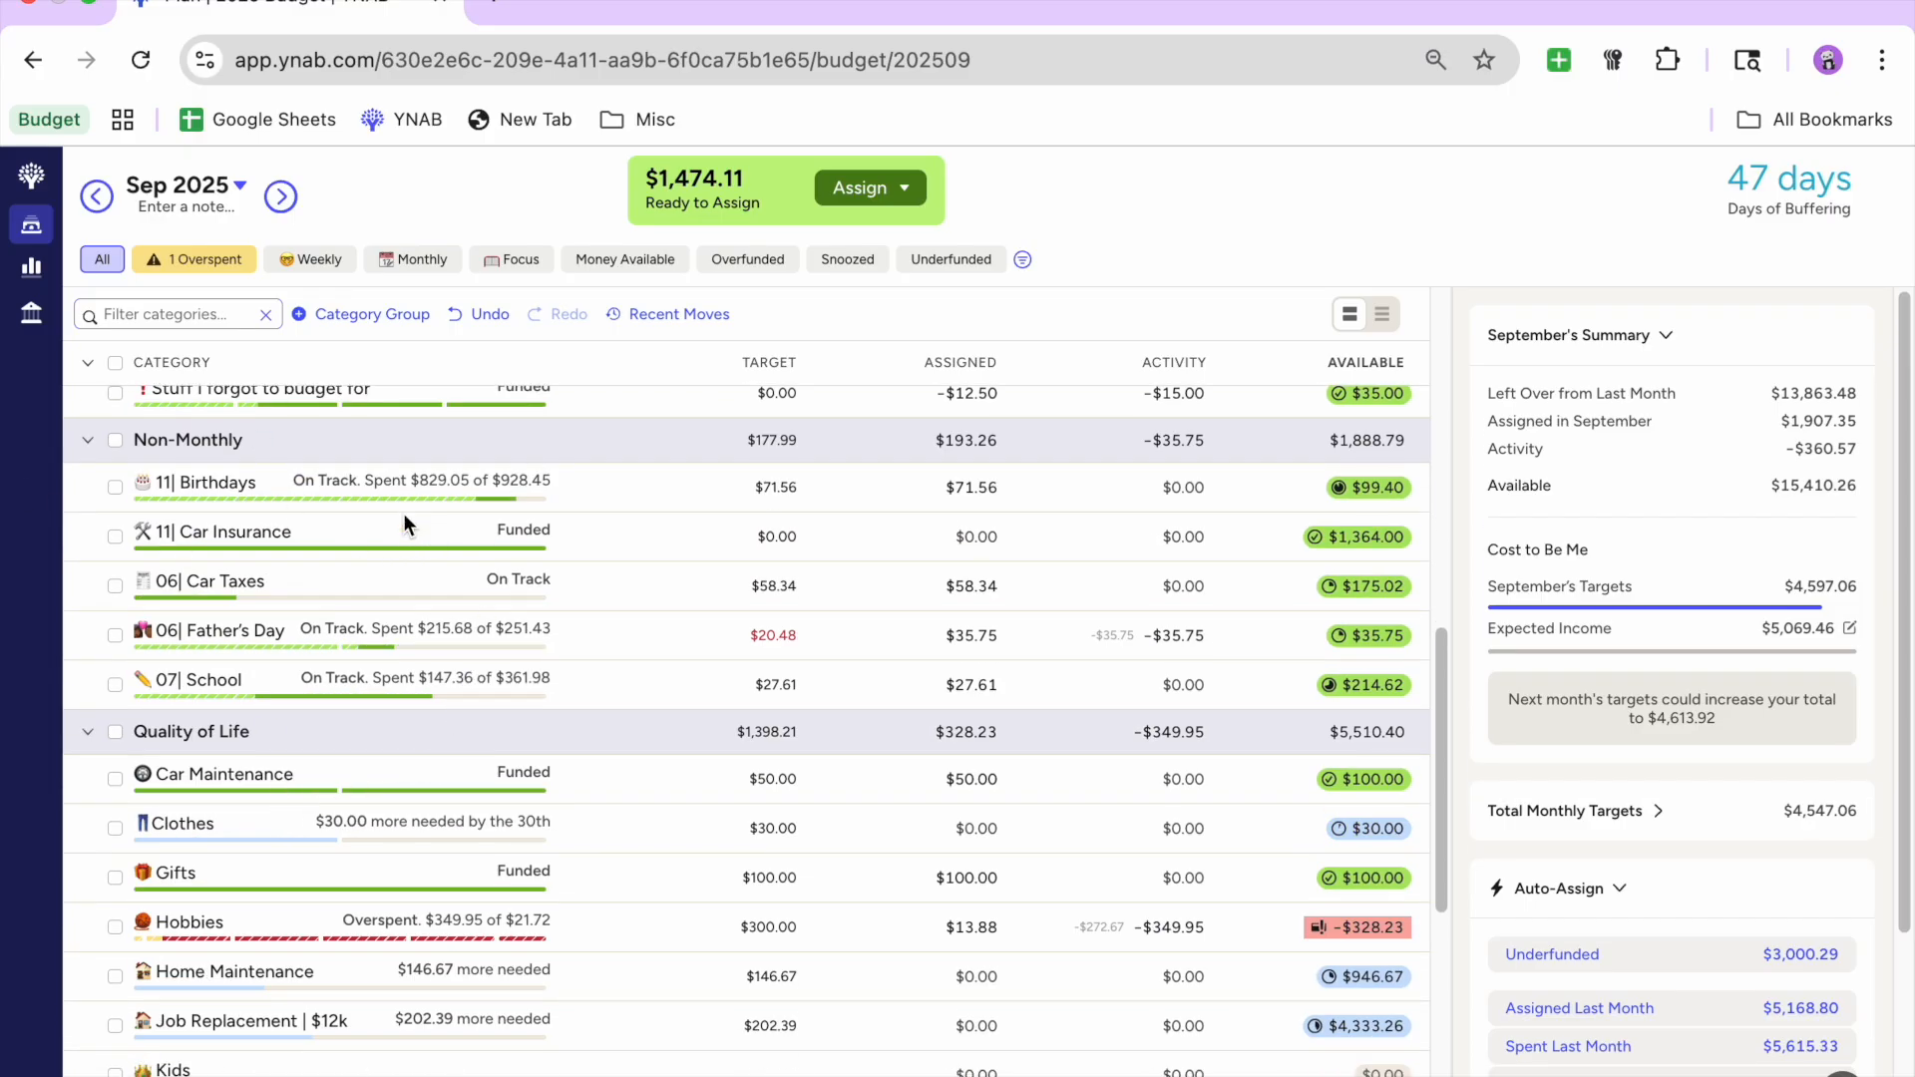
left_click(114, 488)
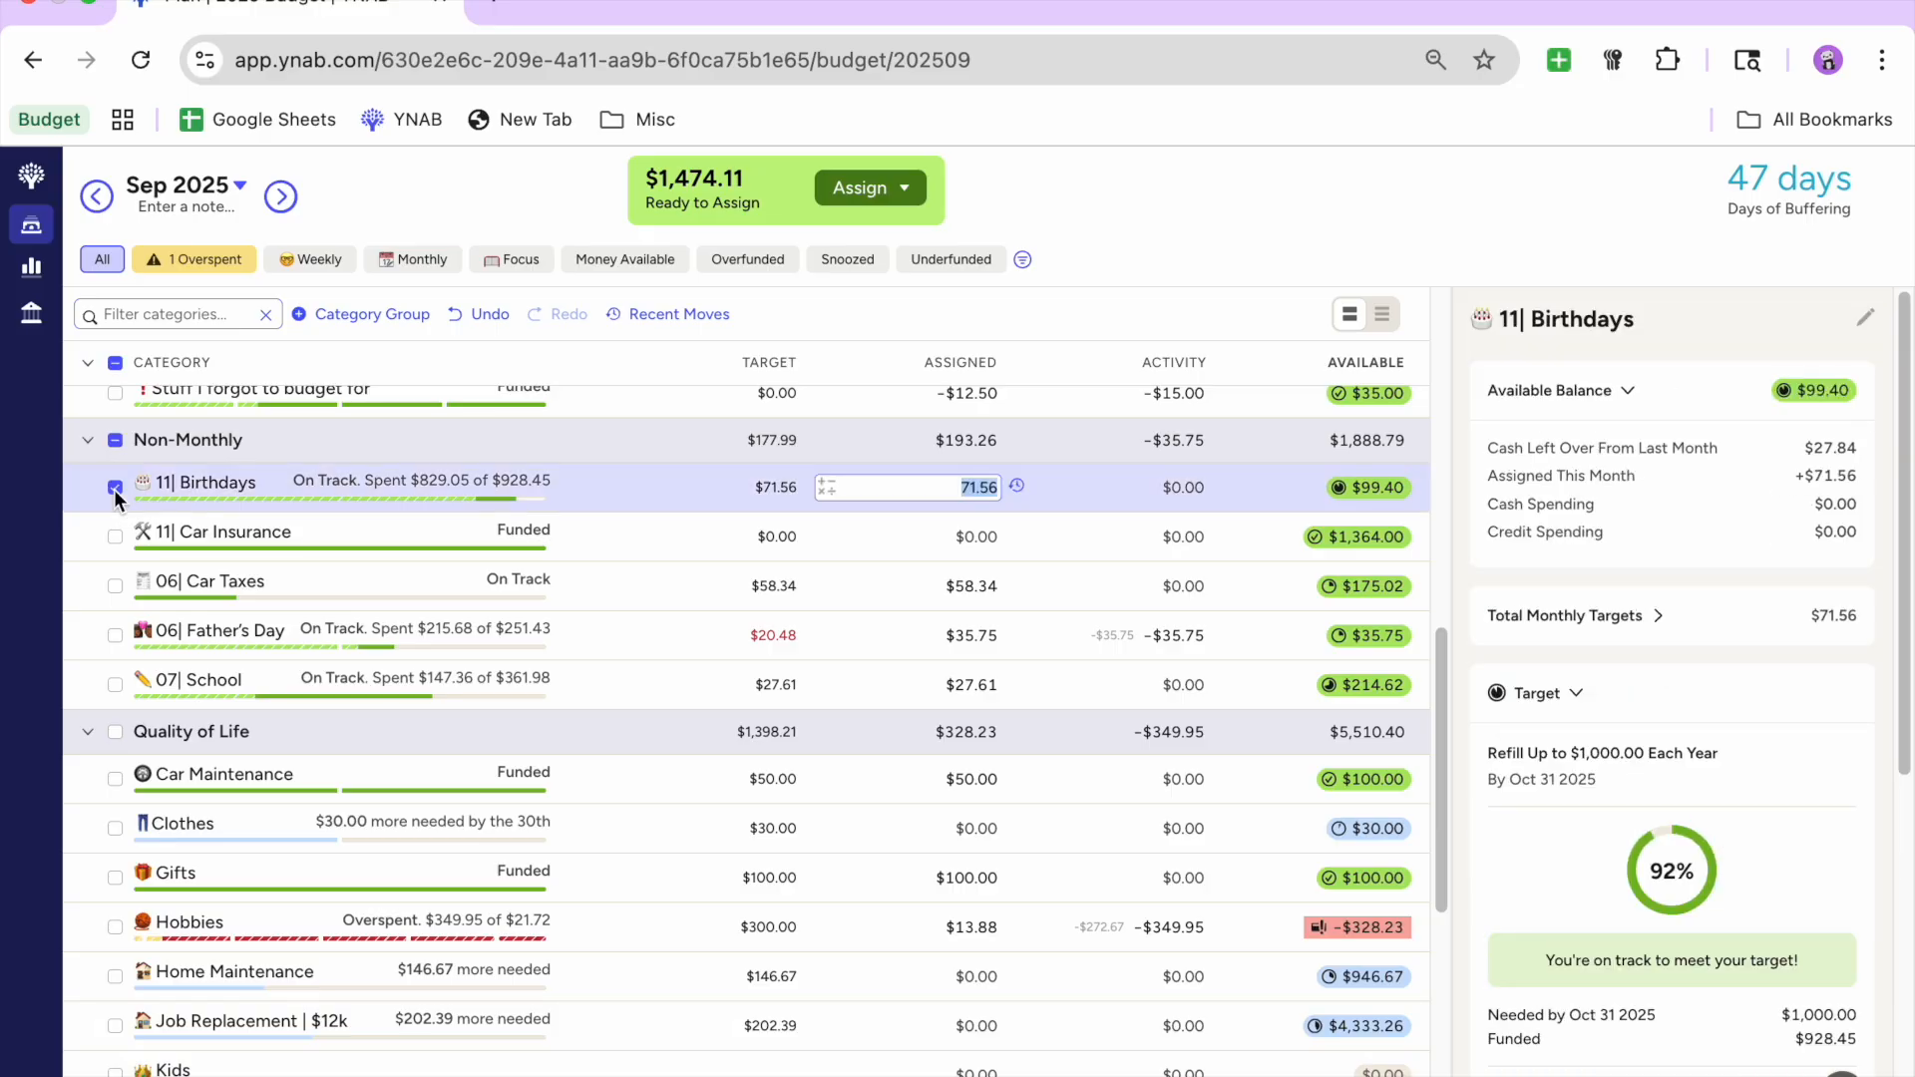
left_click(1580, 696)
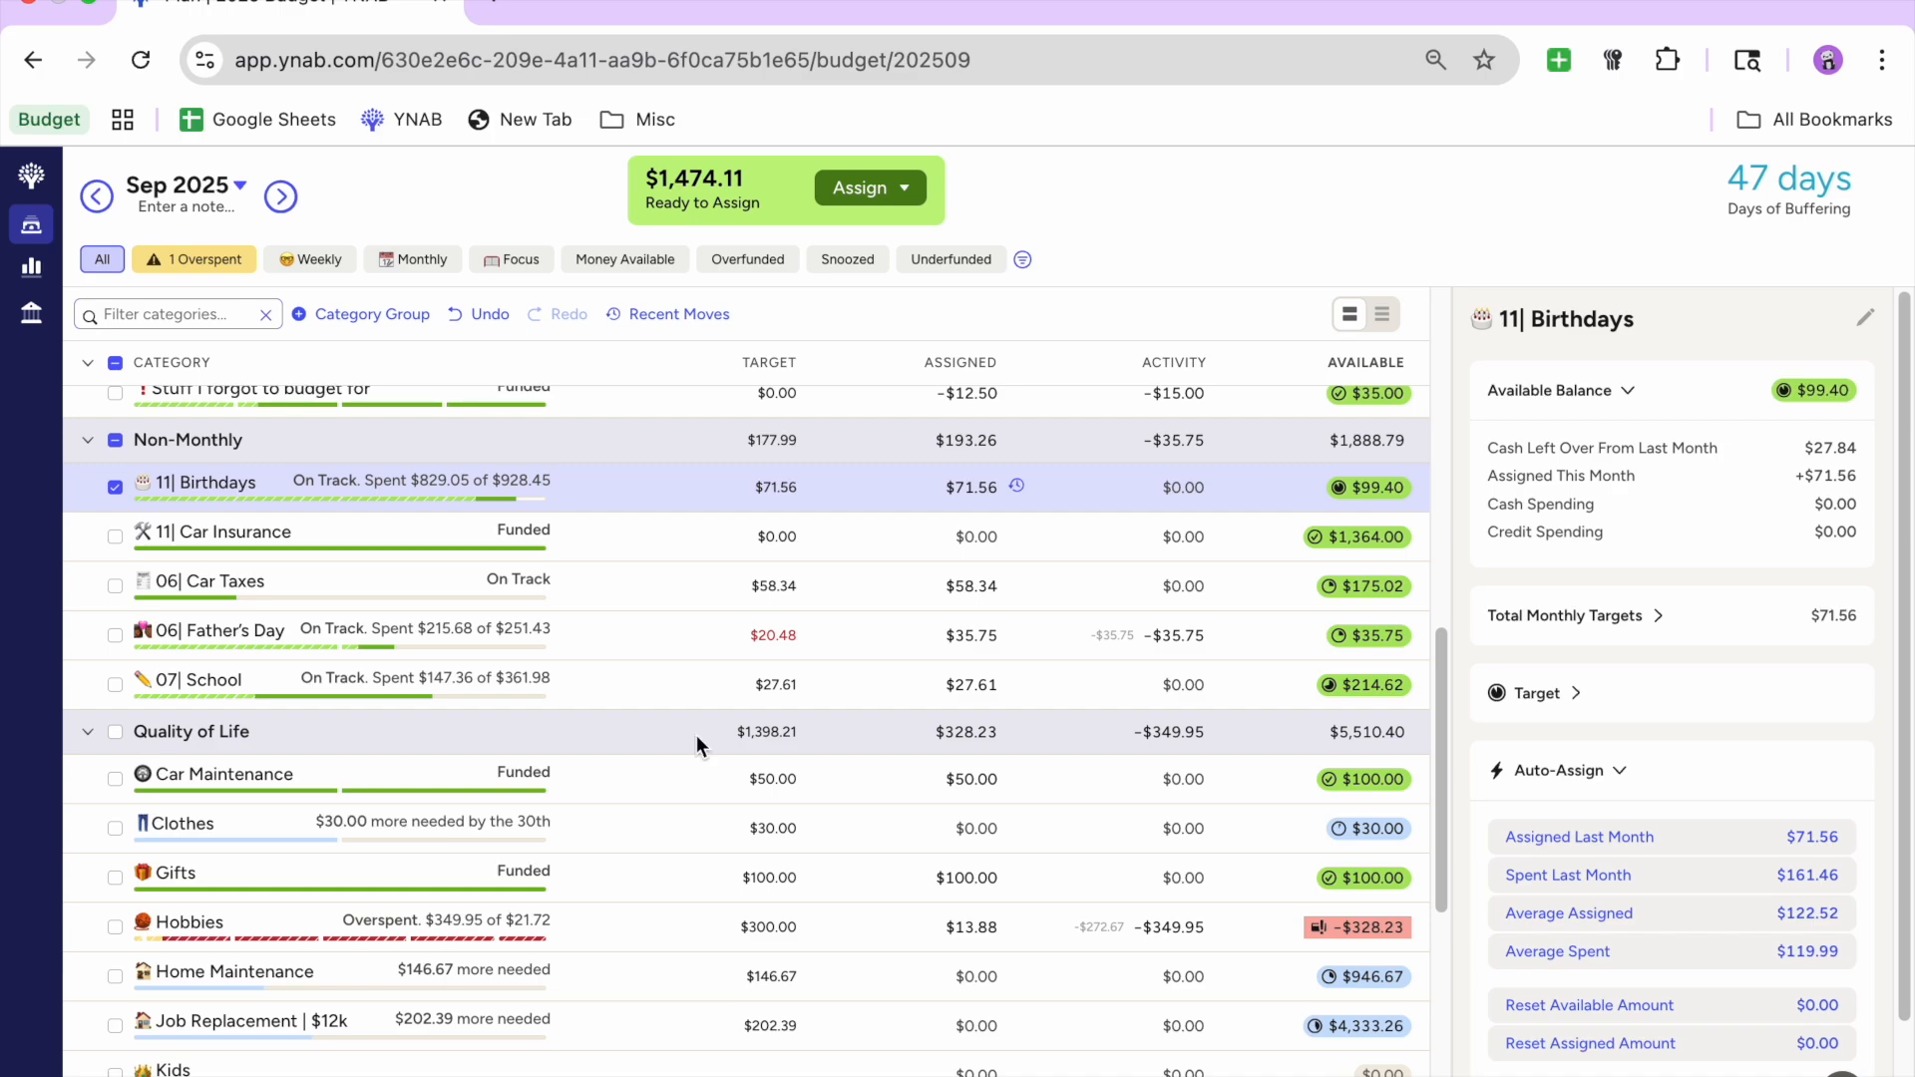
left_click(114, 487)
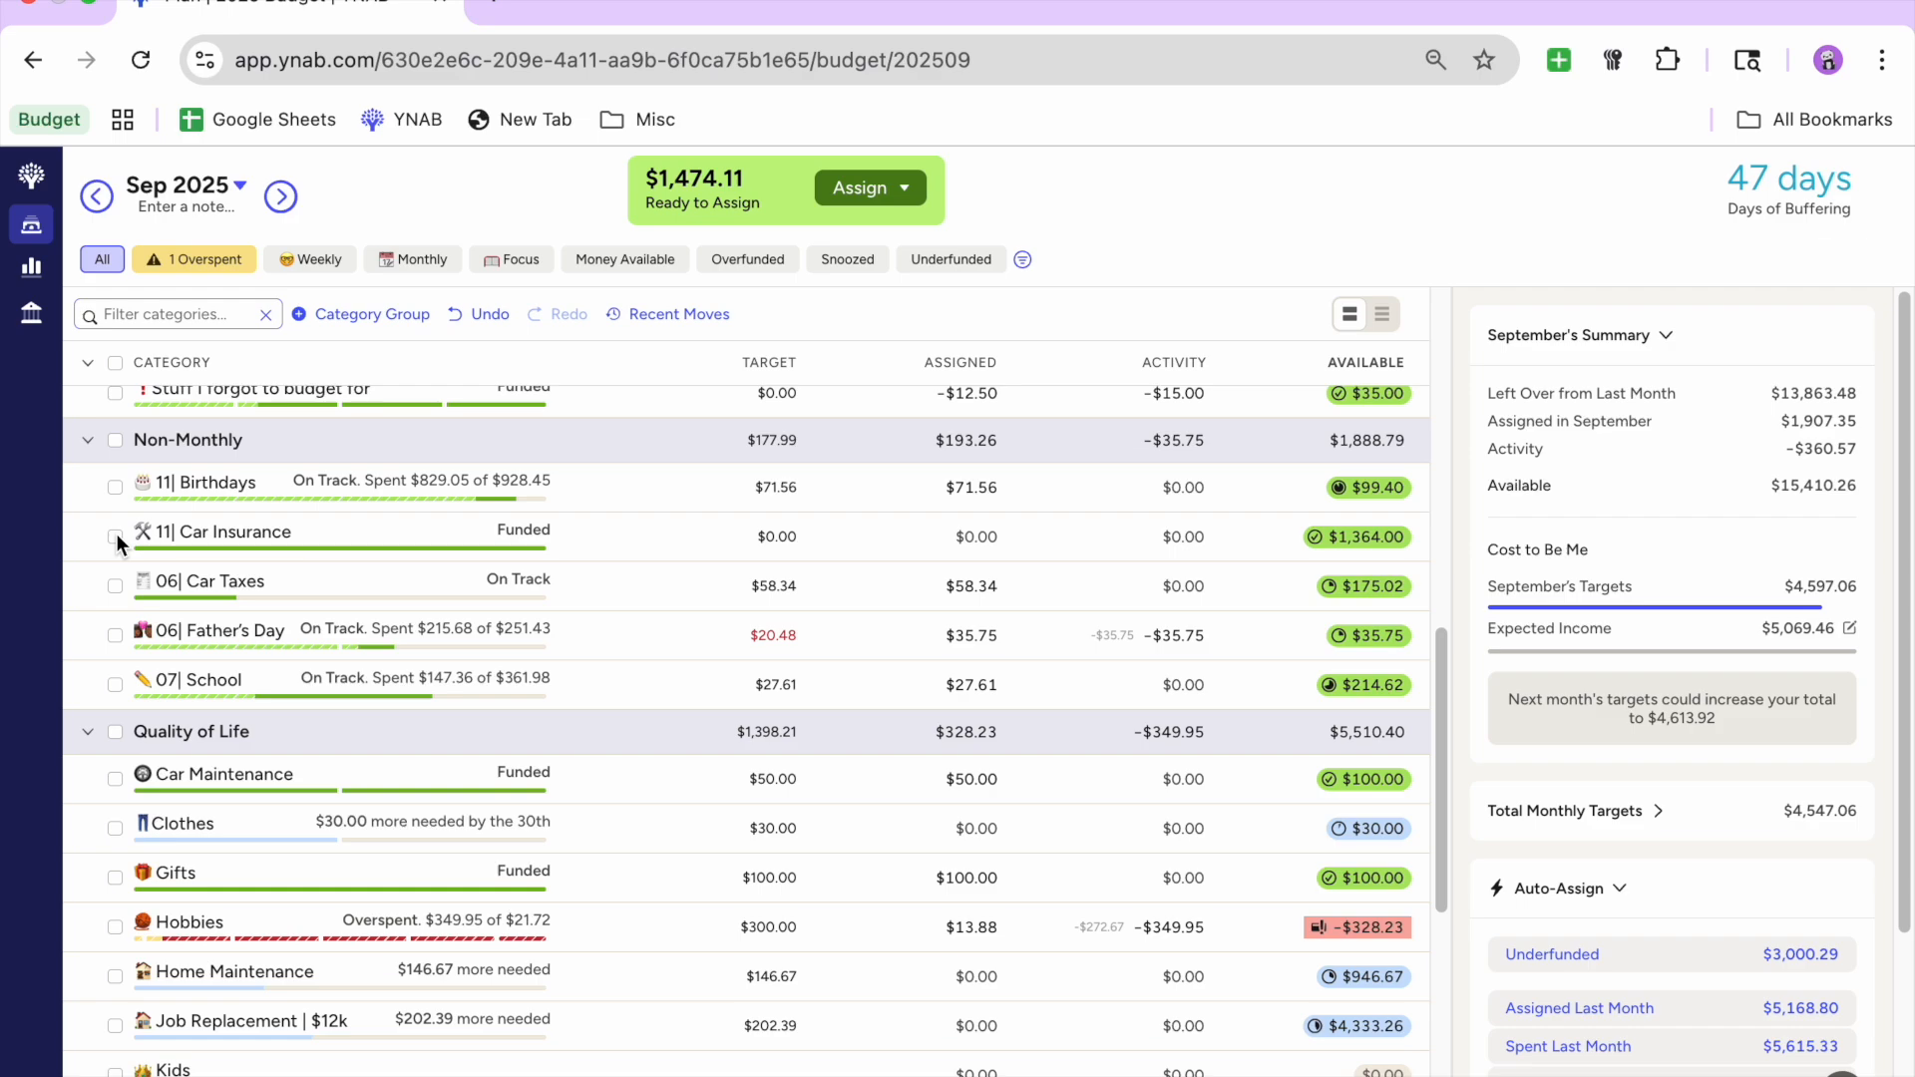
Step: Review the Car Taxes category's target details in the Non-Monthly group, then deselect it
left_click(114, 586)
scroll(1725, 772, "down", 6)
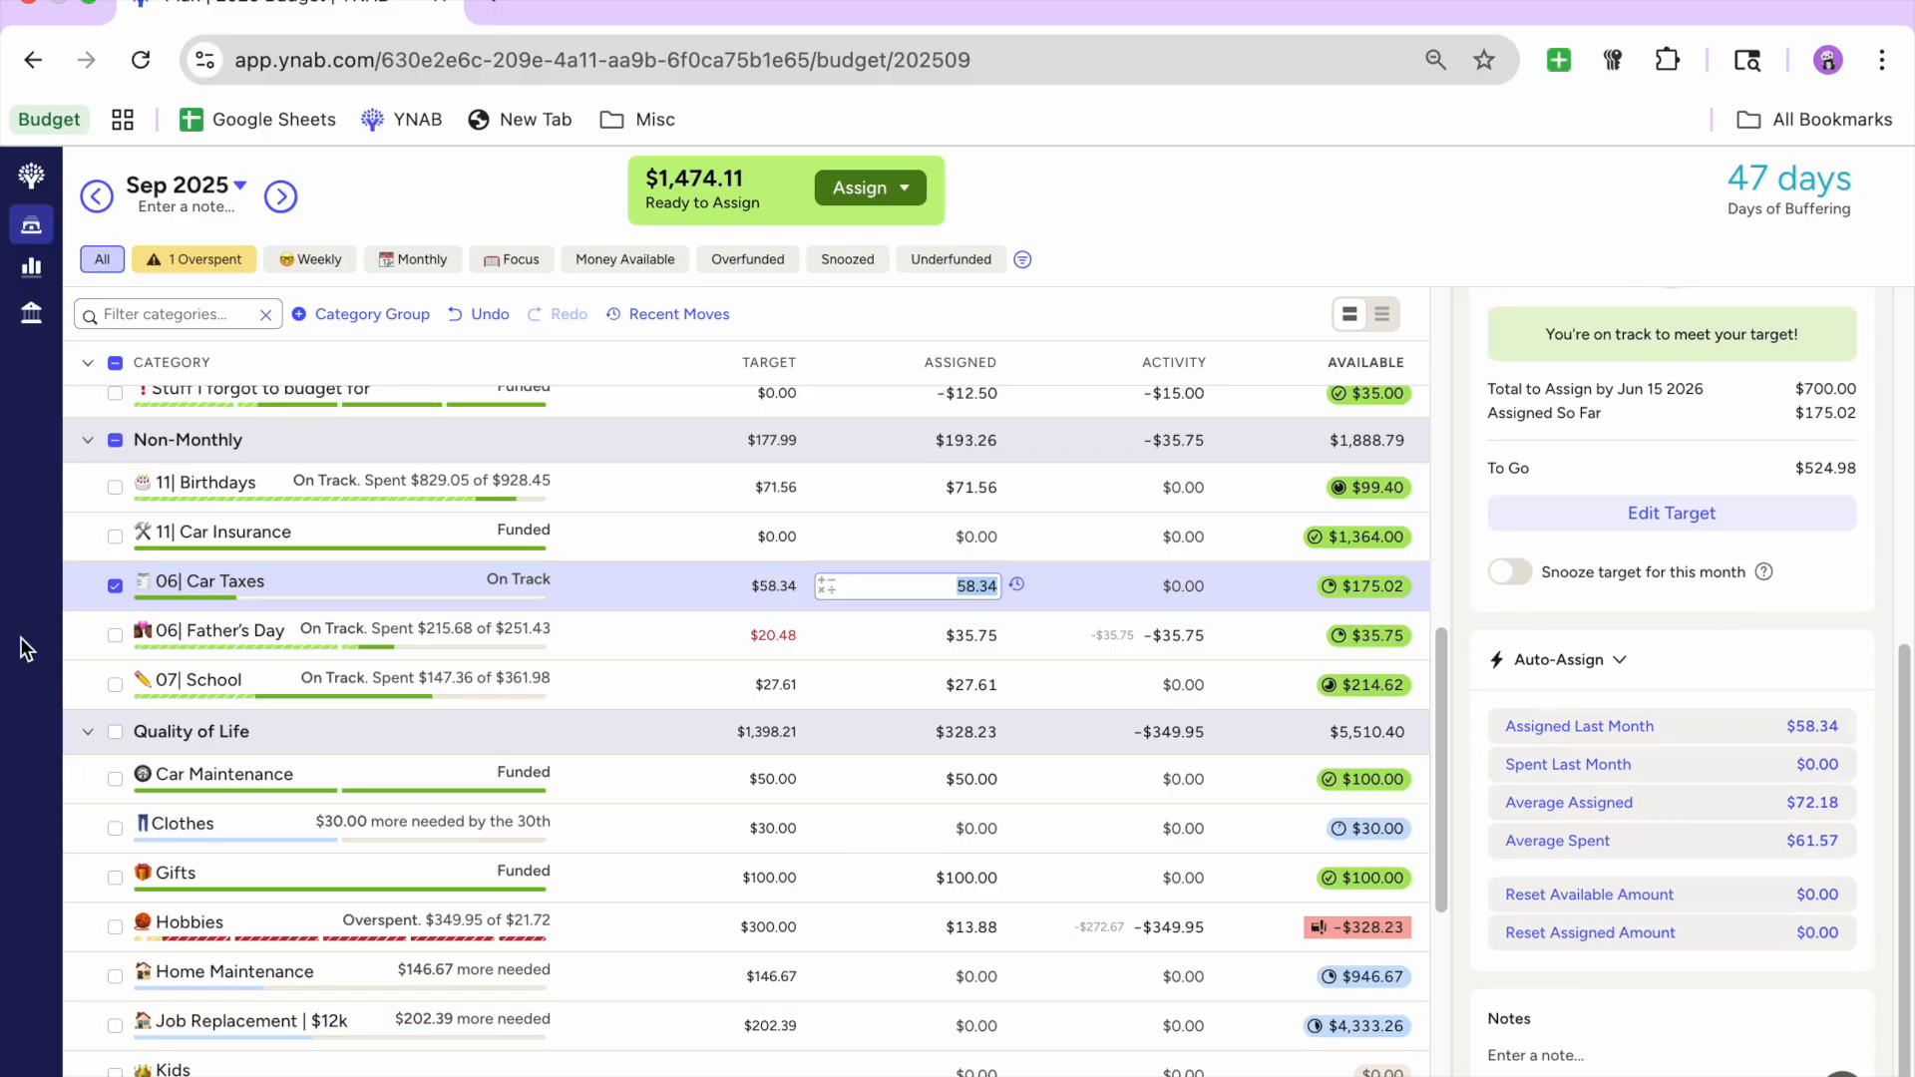
left_click(118, 591)
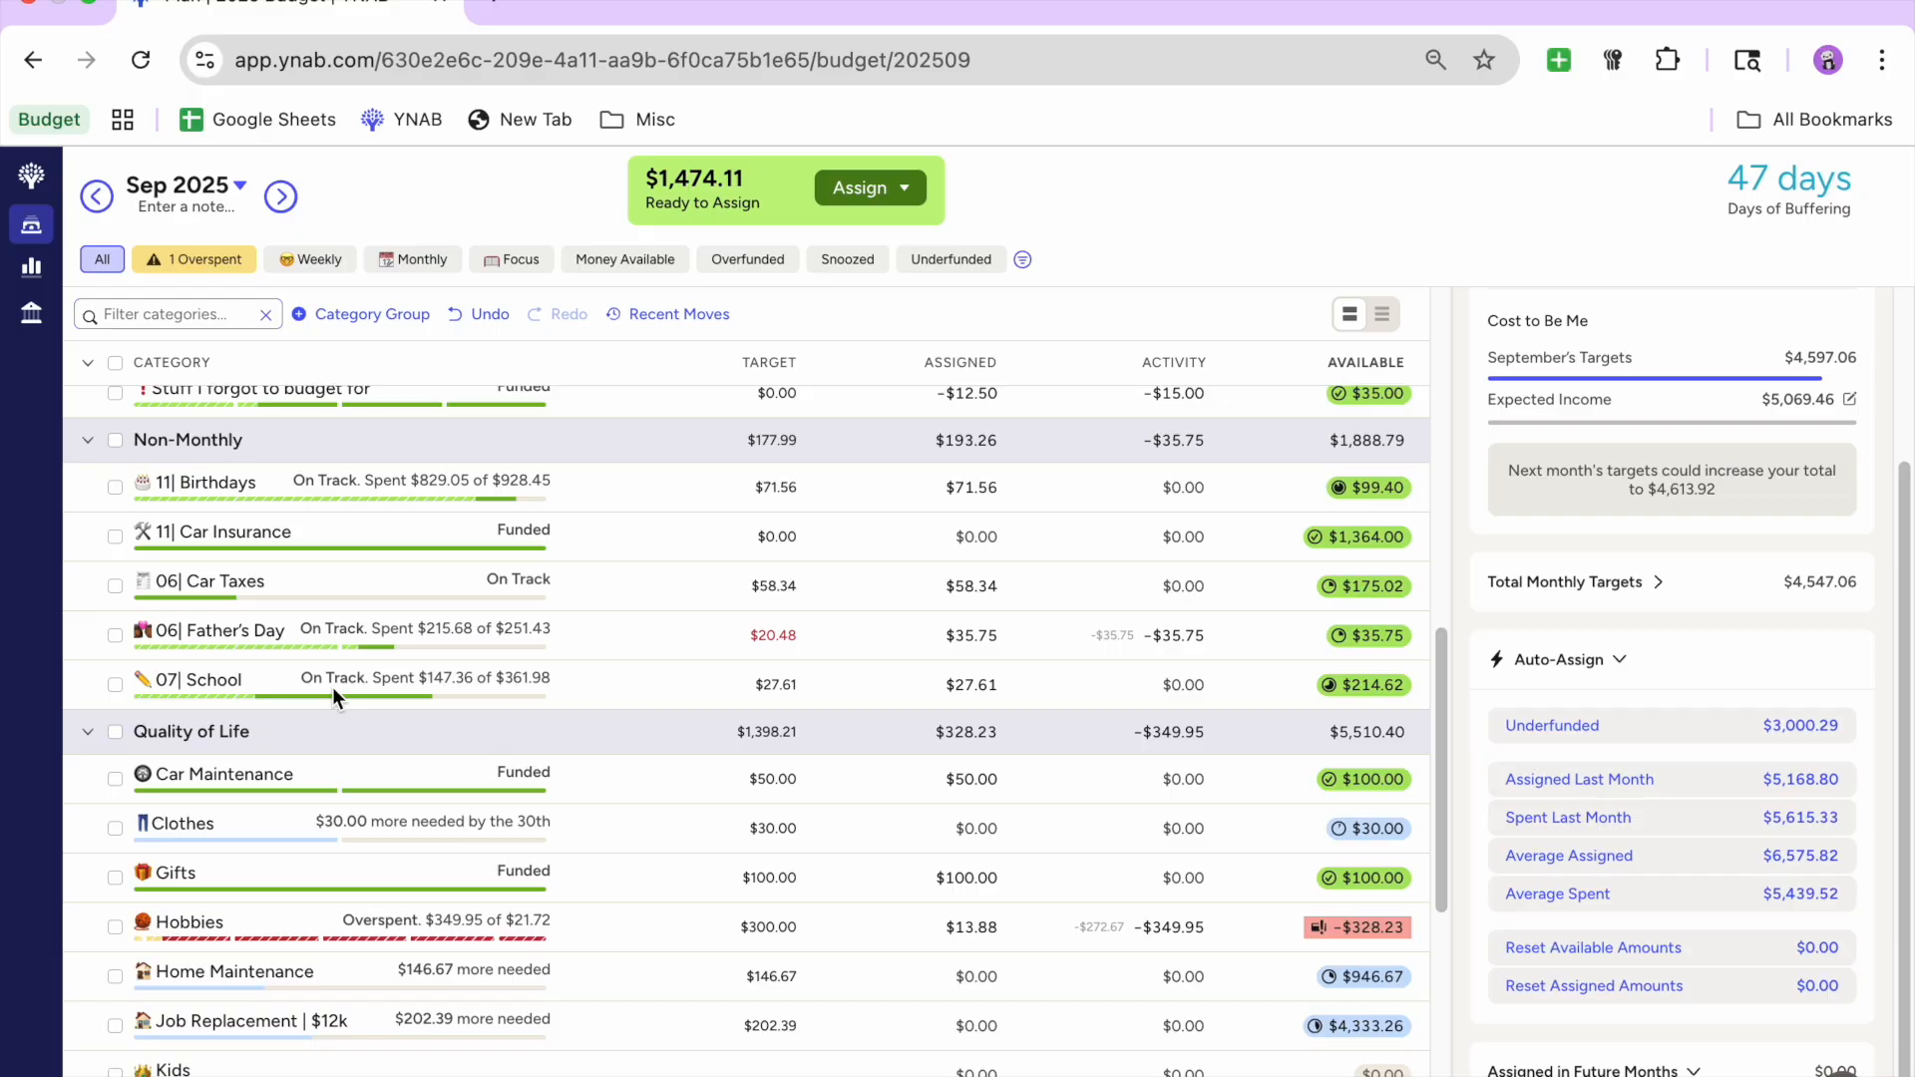
Step: Assign half of the targets to Clothes ($15.00) and Hobbies ($150.00) separately with Fund Half, deselecting each category
scroll(281, 777, "down", 3)
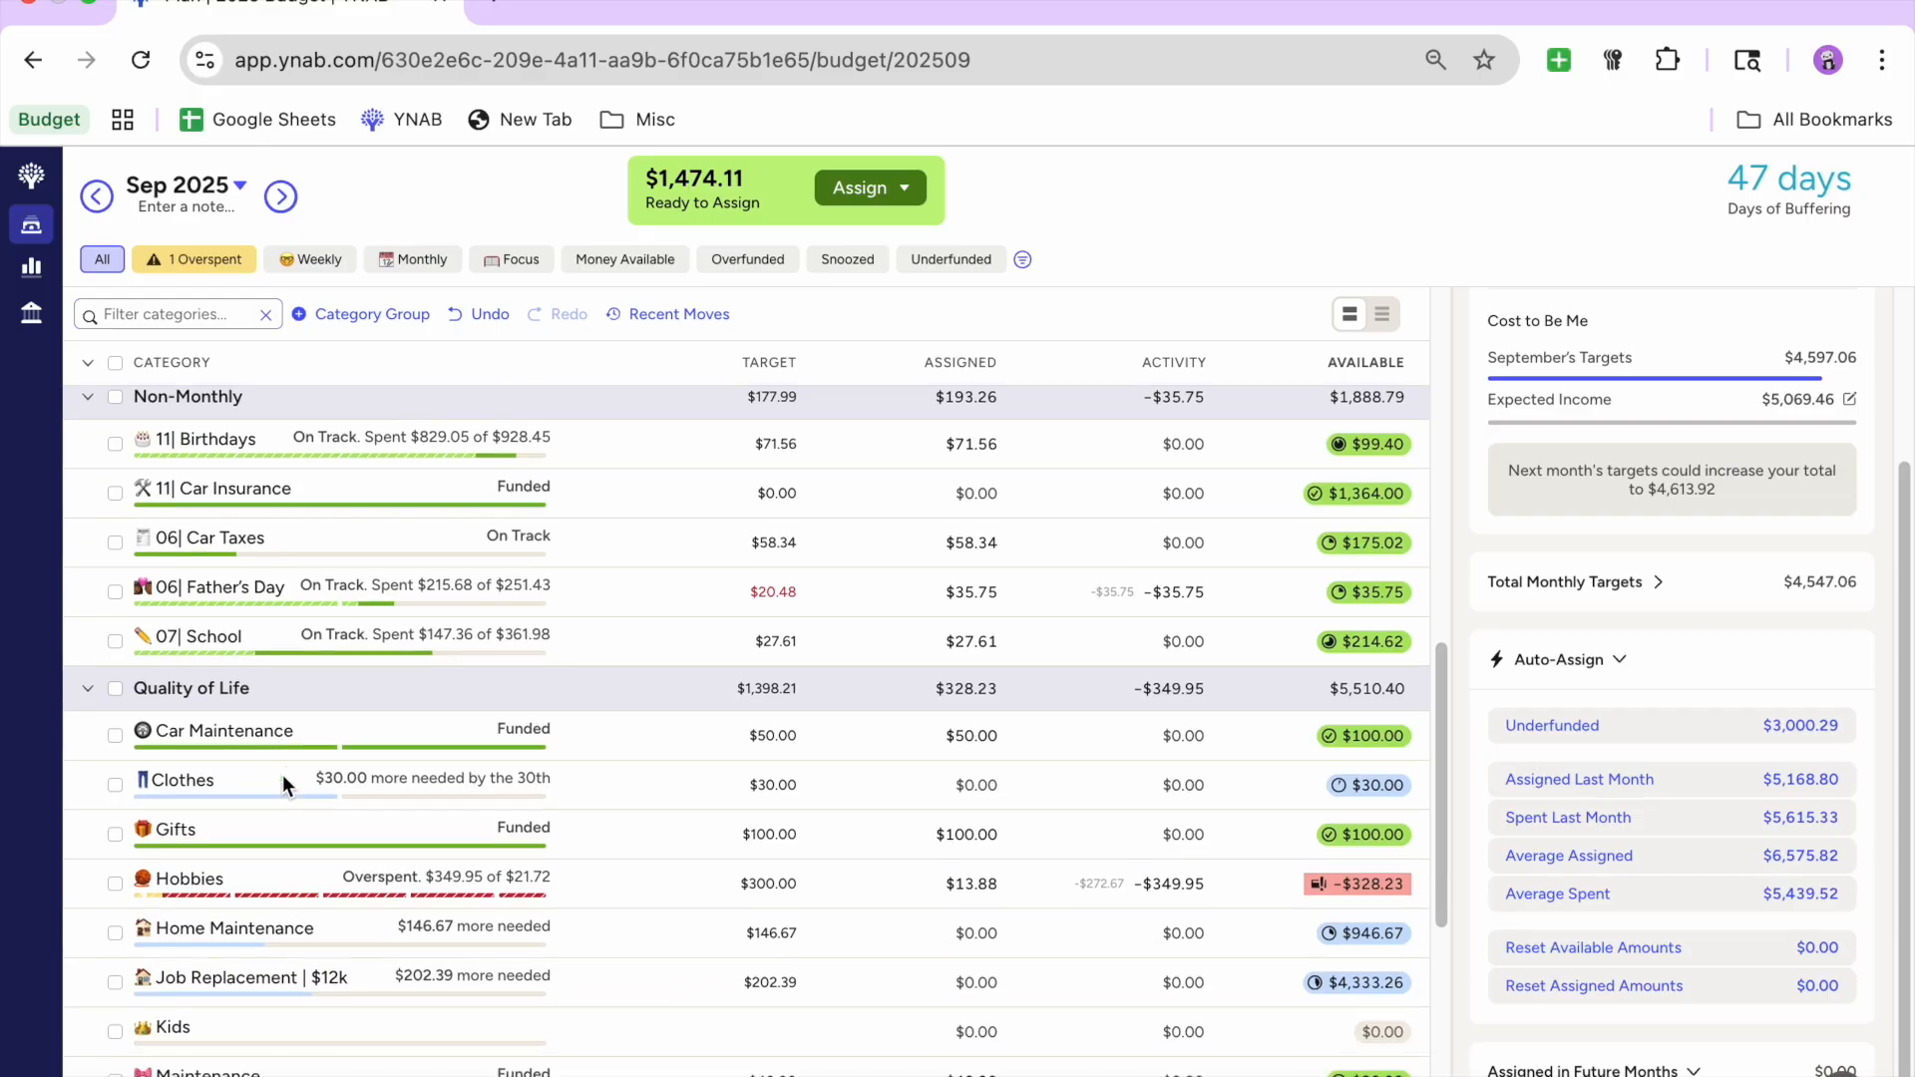
left_click(117, 668)
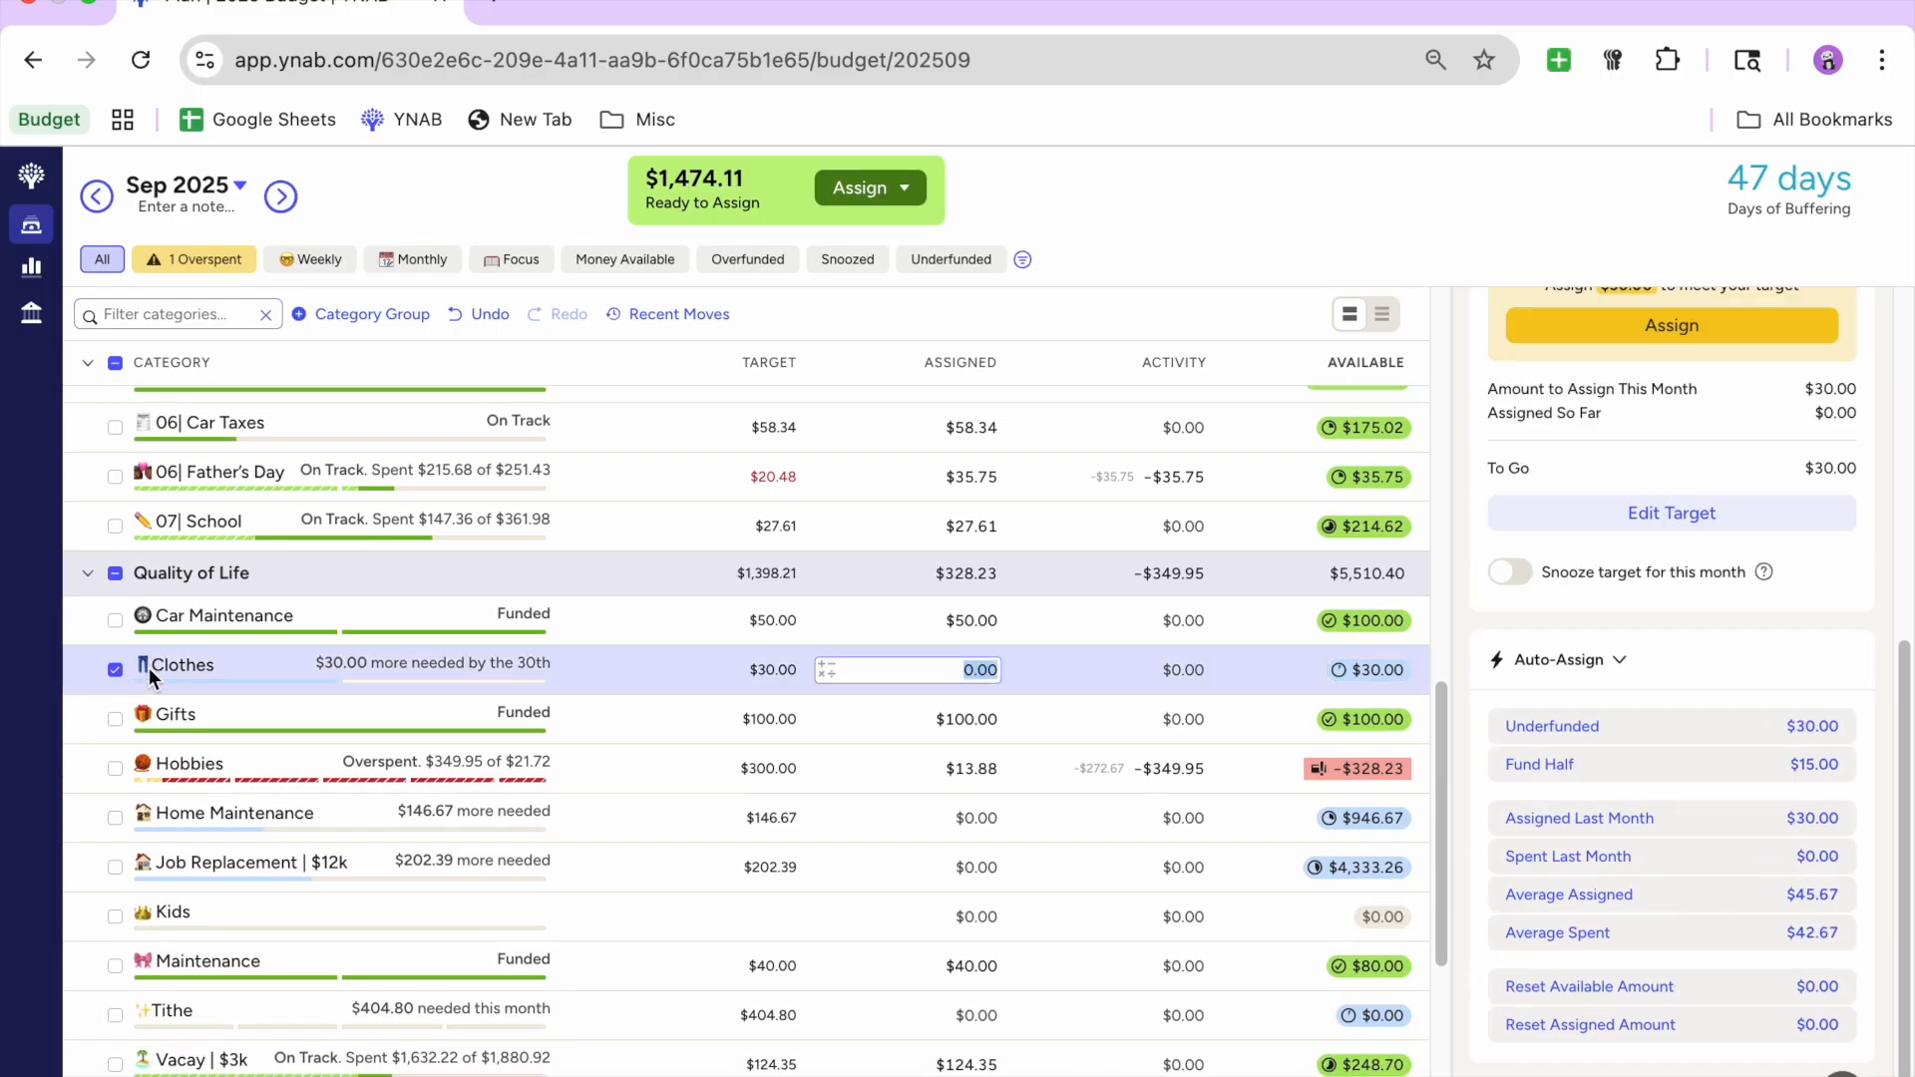
left_click(1611, 776)
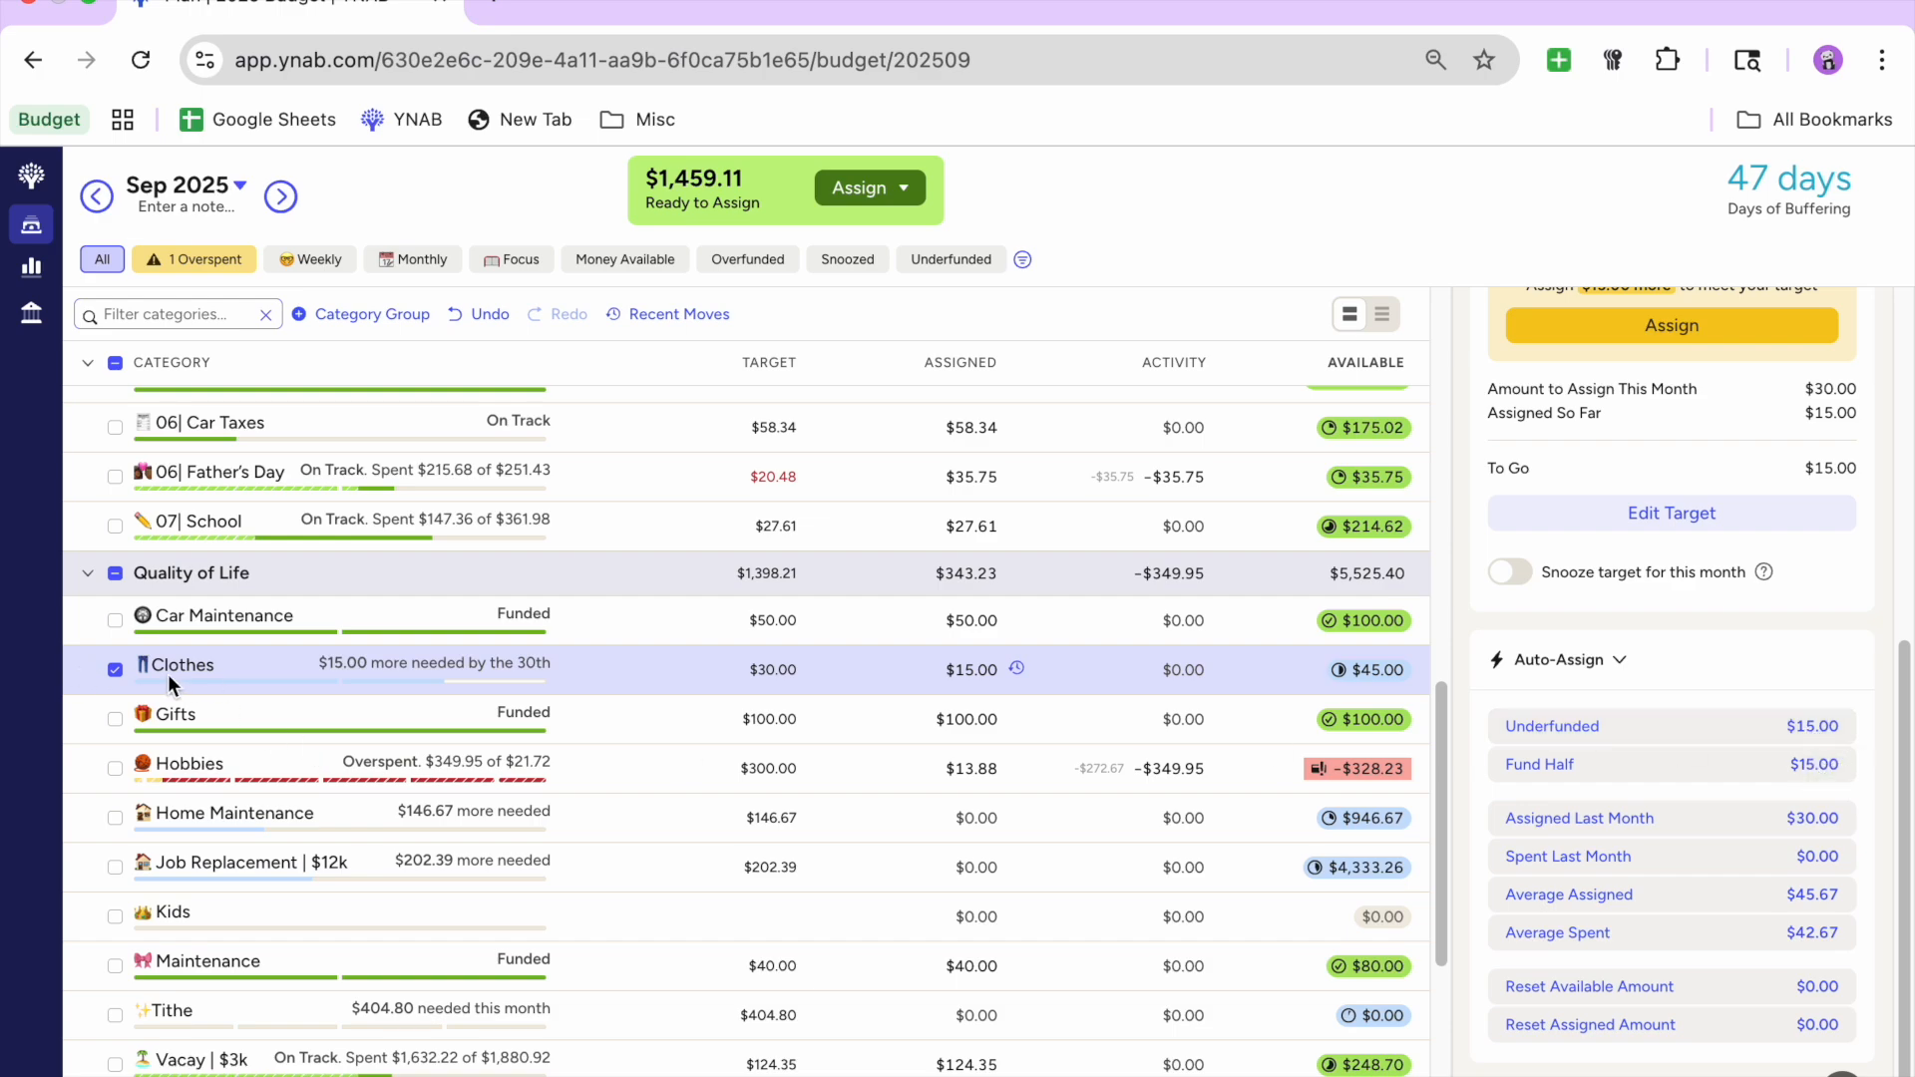
left_click(123, 670)
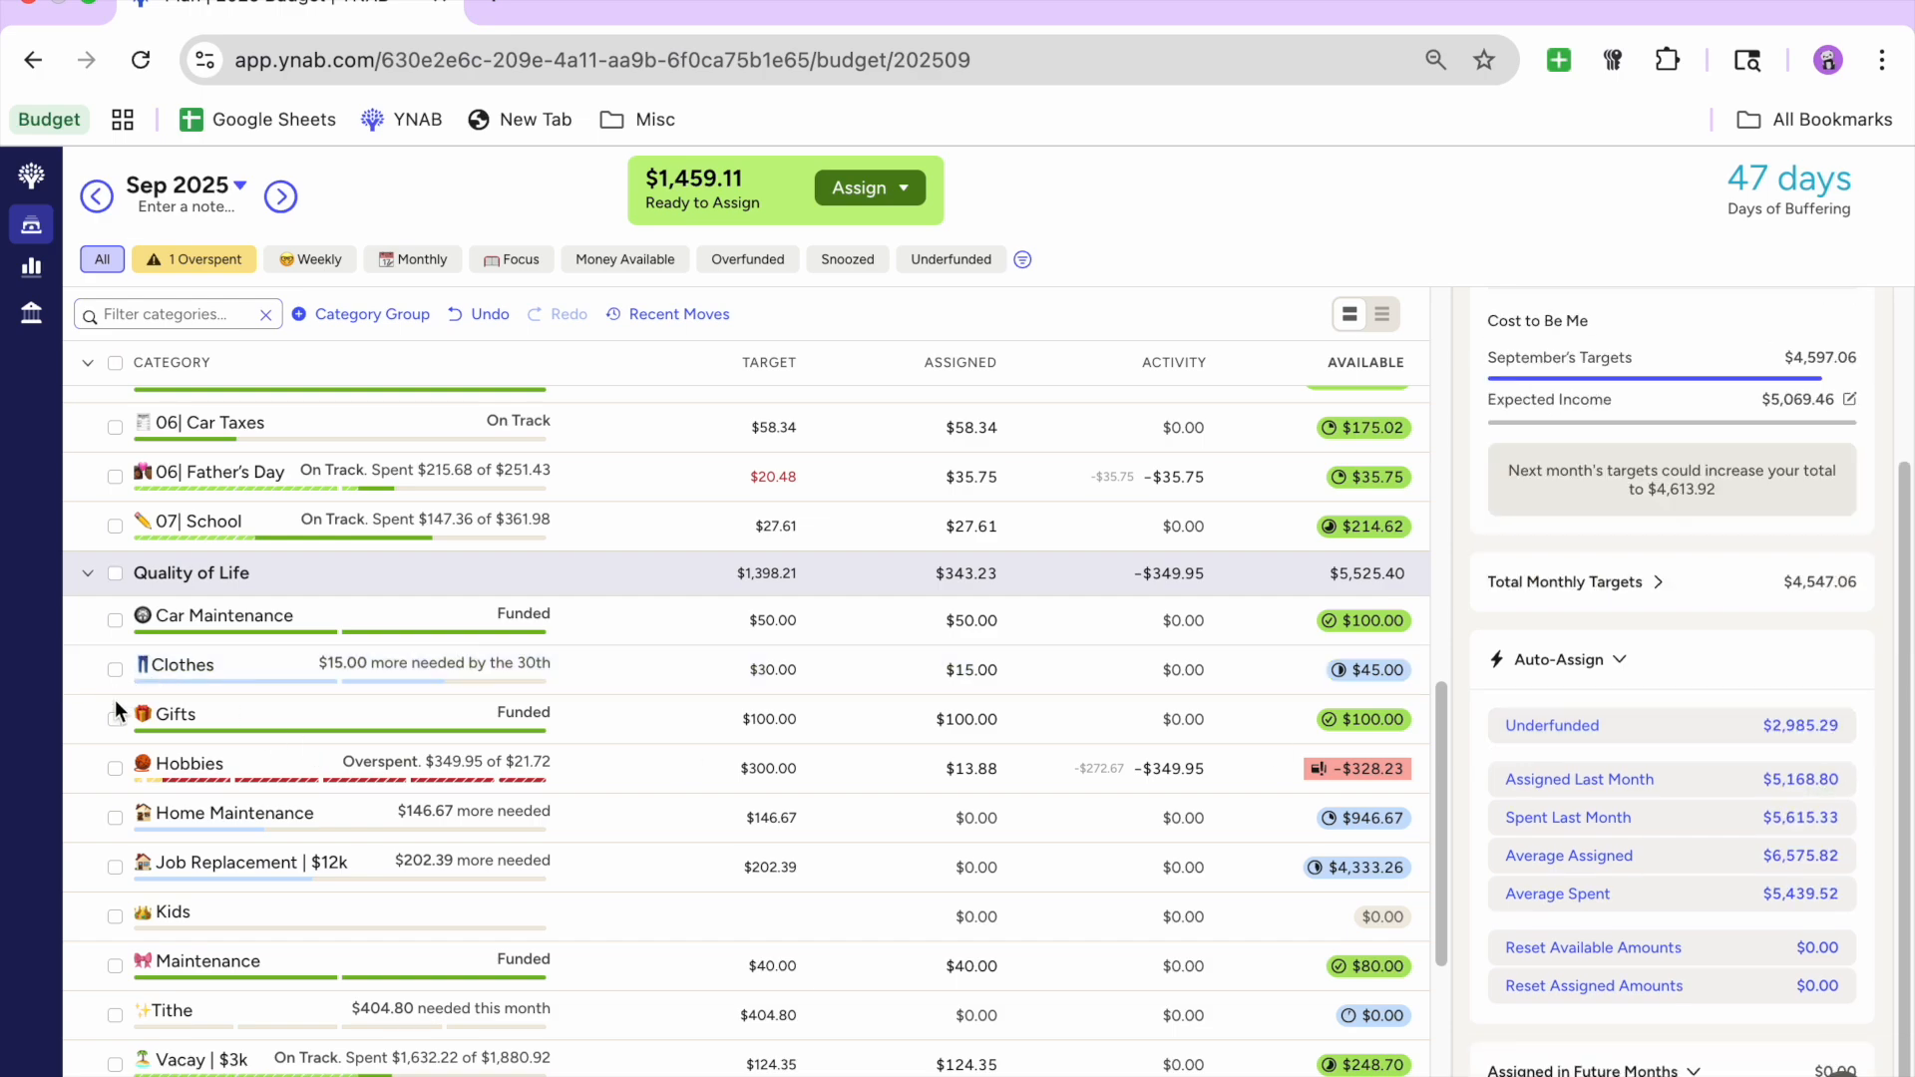
left_click(117, 770)
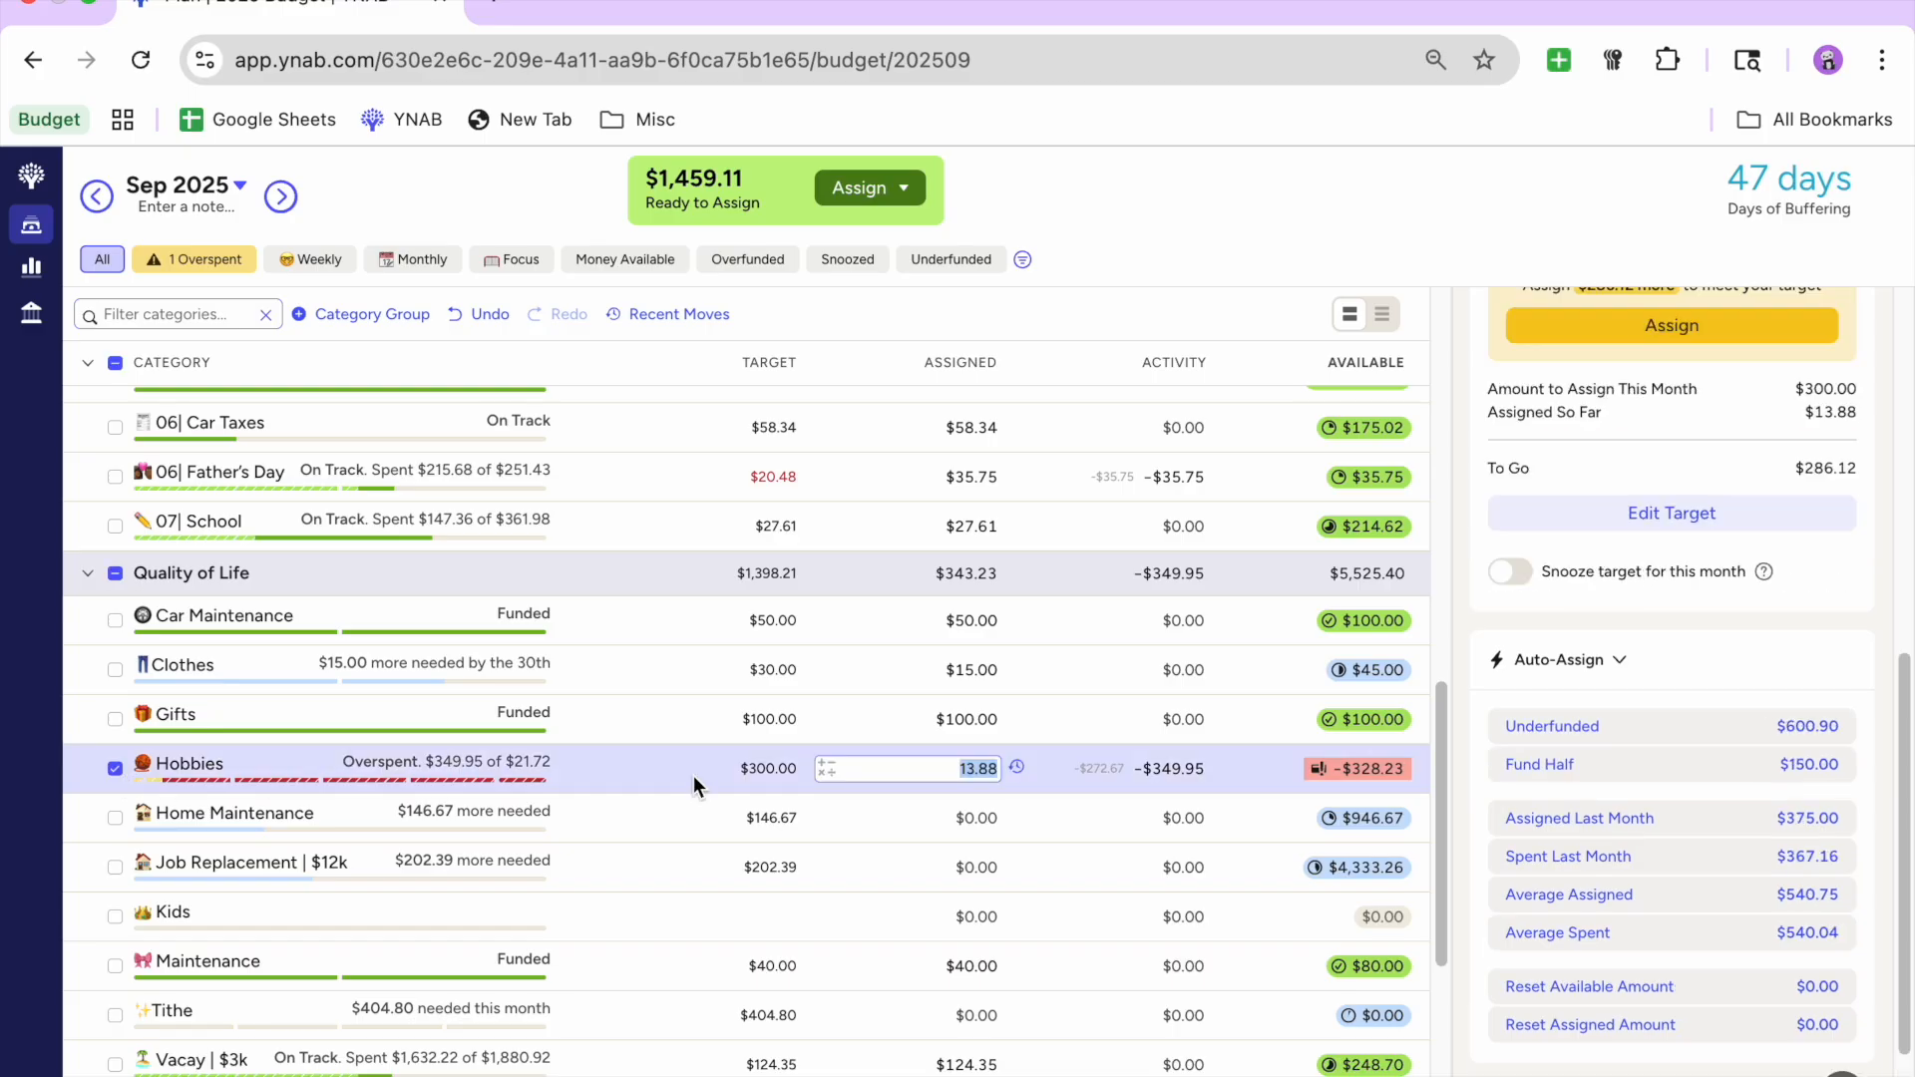
left_click(1608, 768)
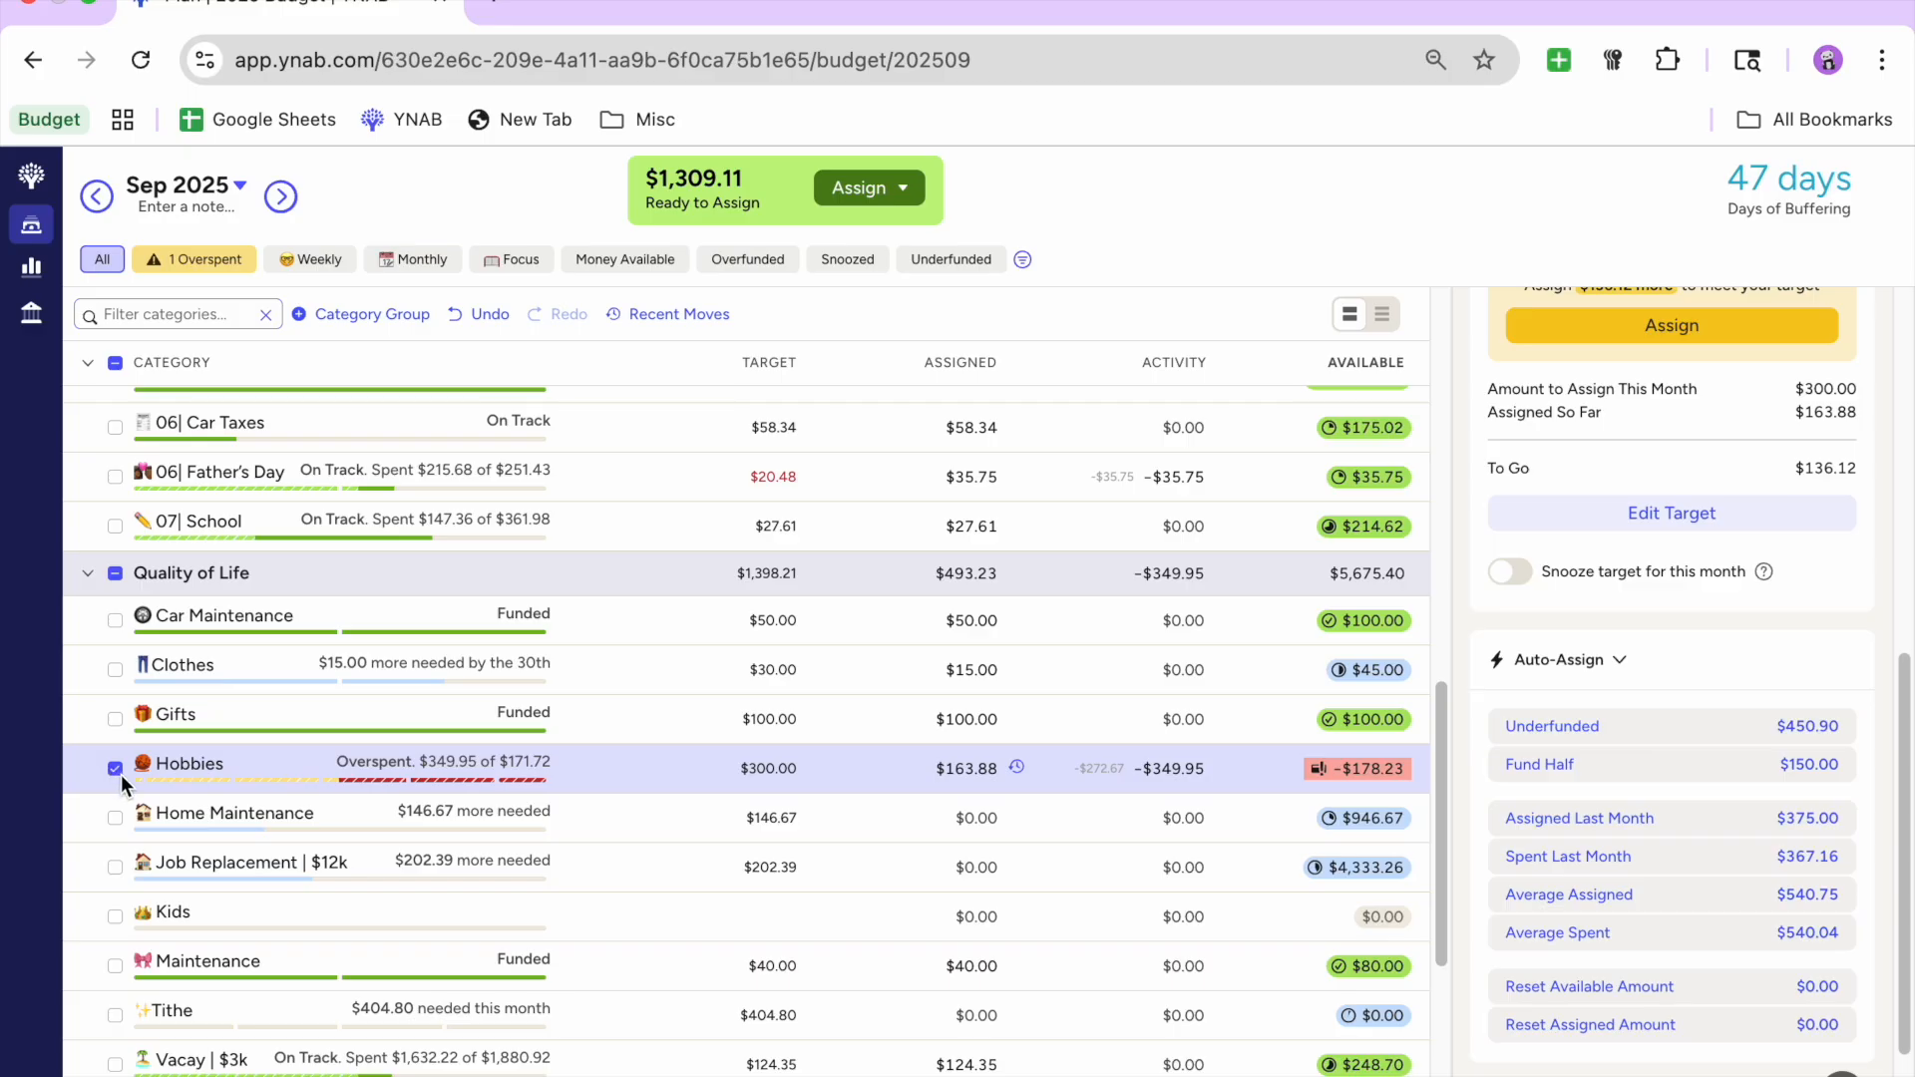
left_click(116, 768)
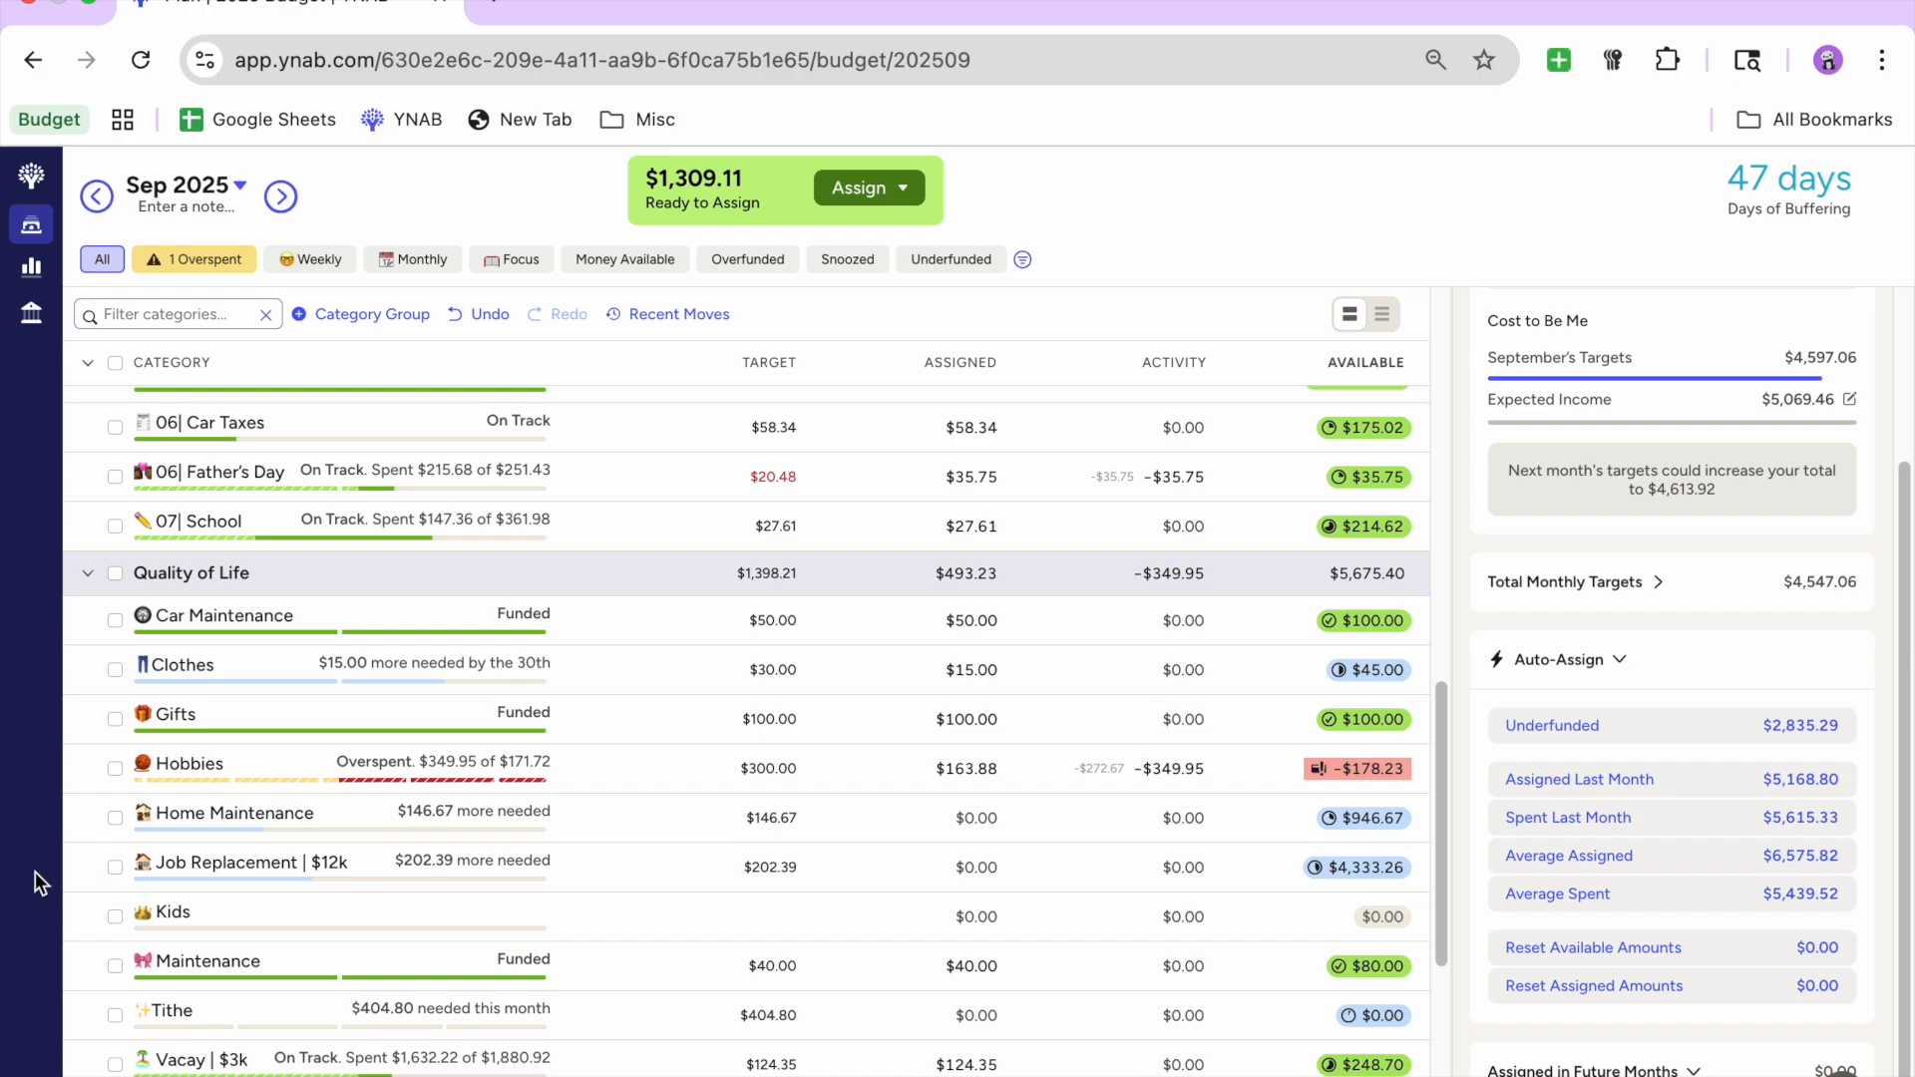
Step: Assign half of the Tithe target, $202.40, with Fund Half in the Quality of Life group, then deselect the category
scroll(239, 801, "down", 1)
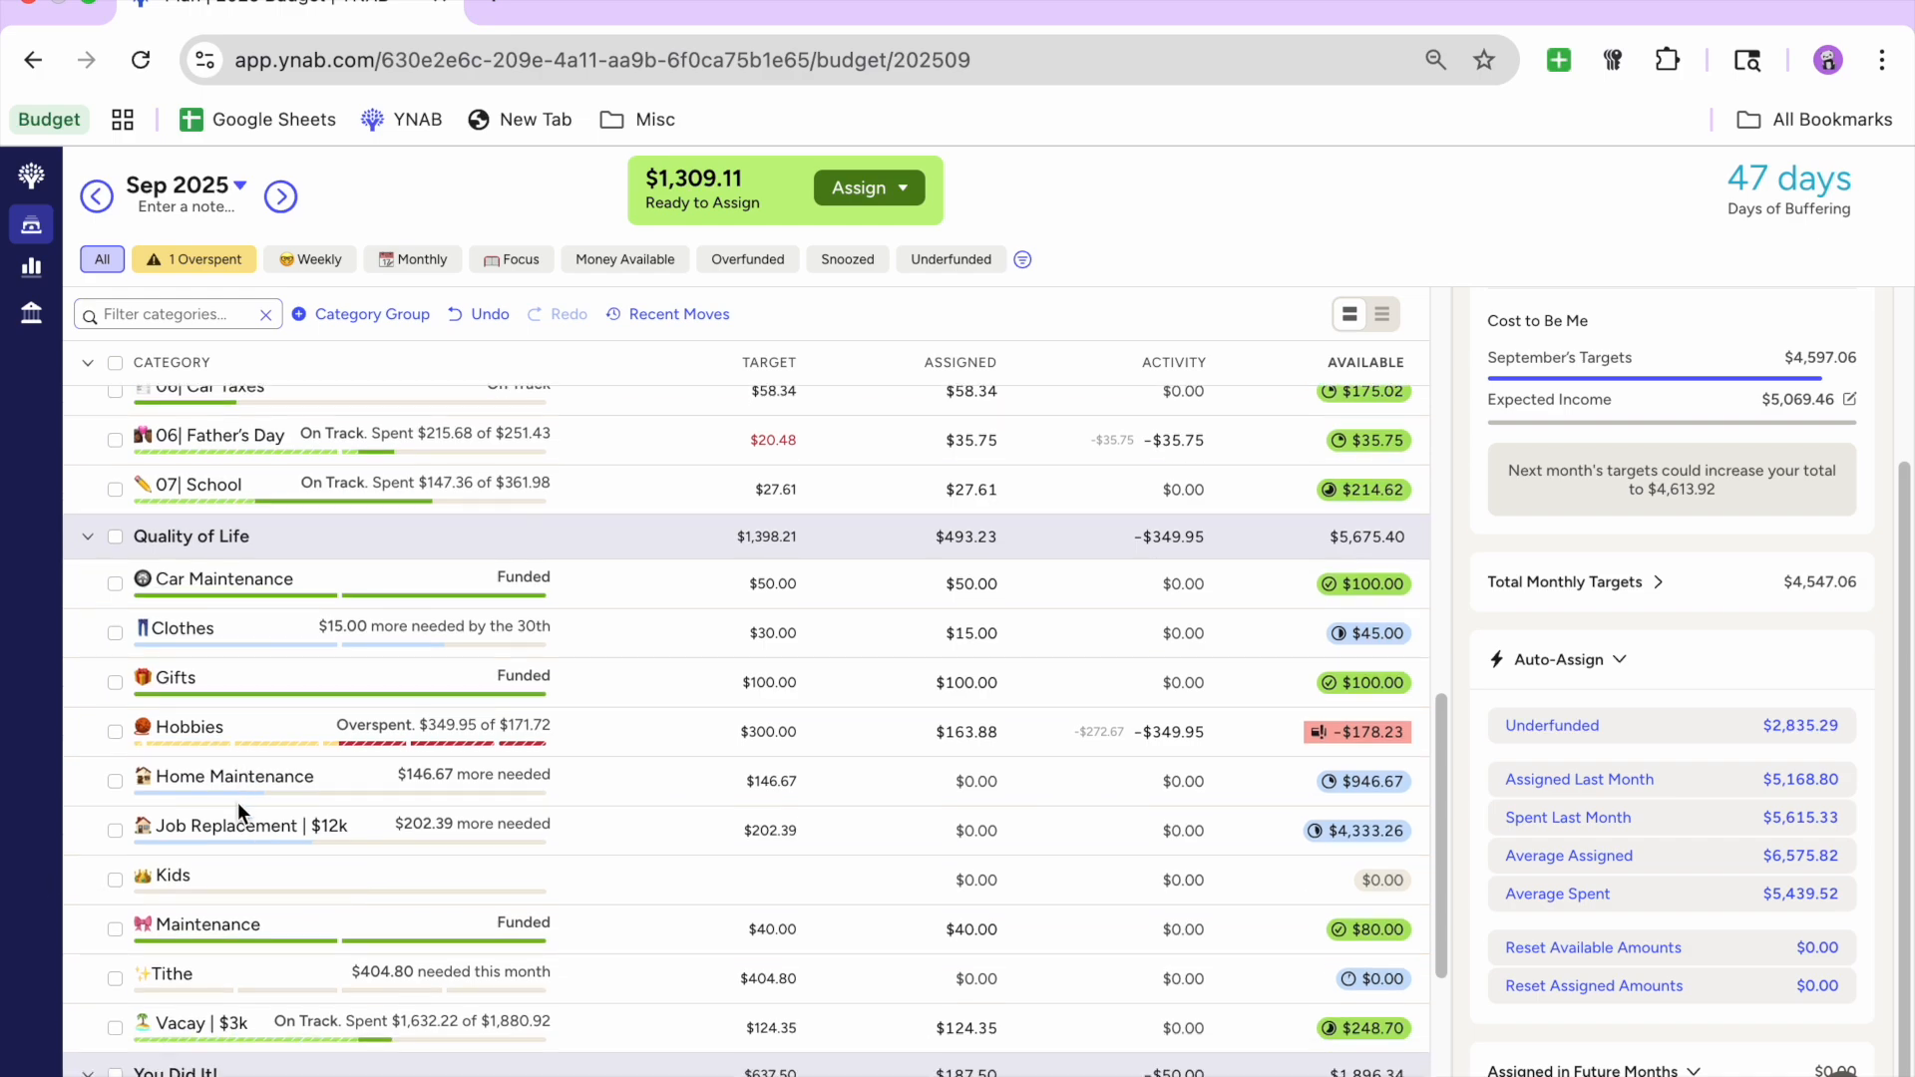
scroll(237, 802, "down", 3)
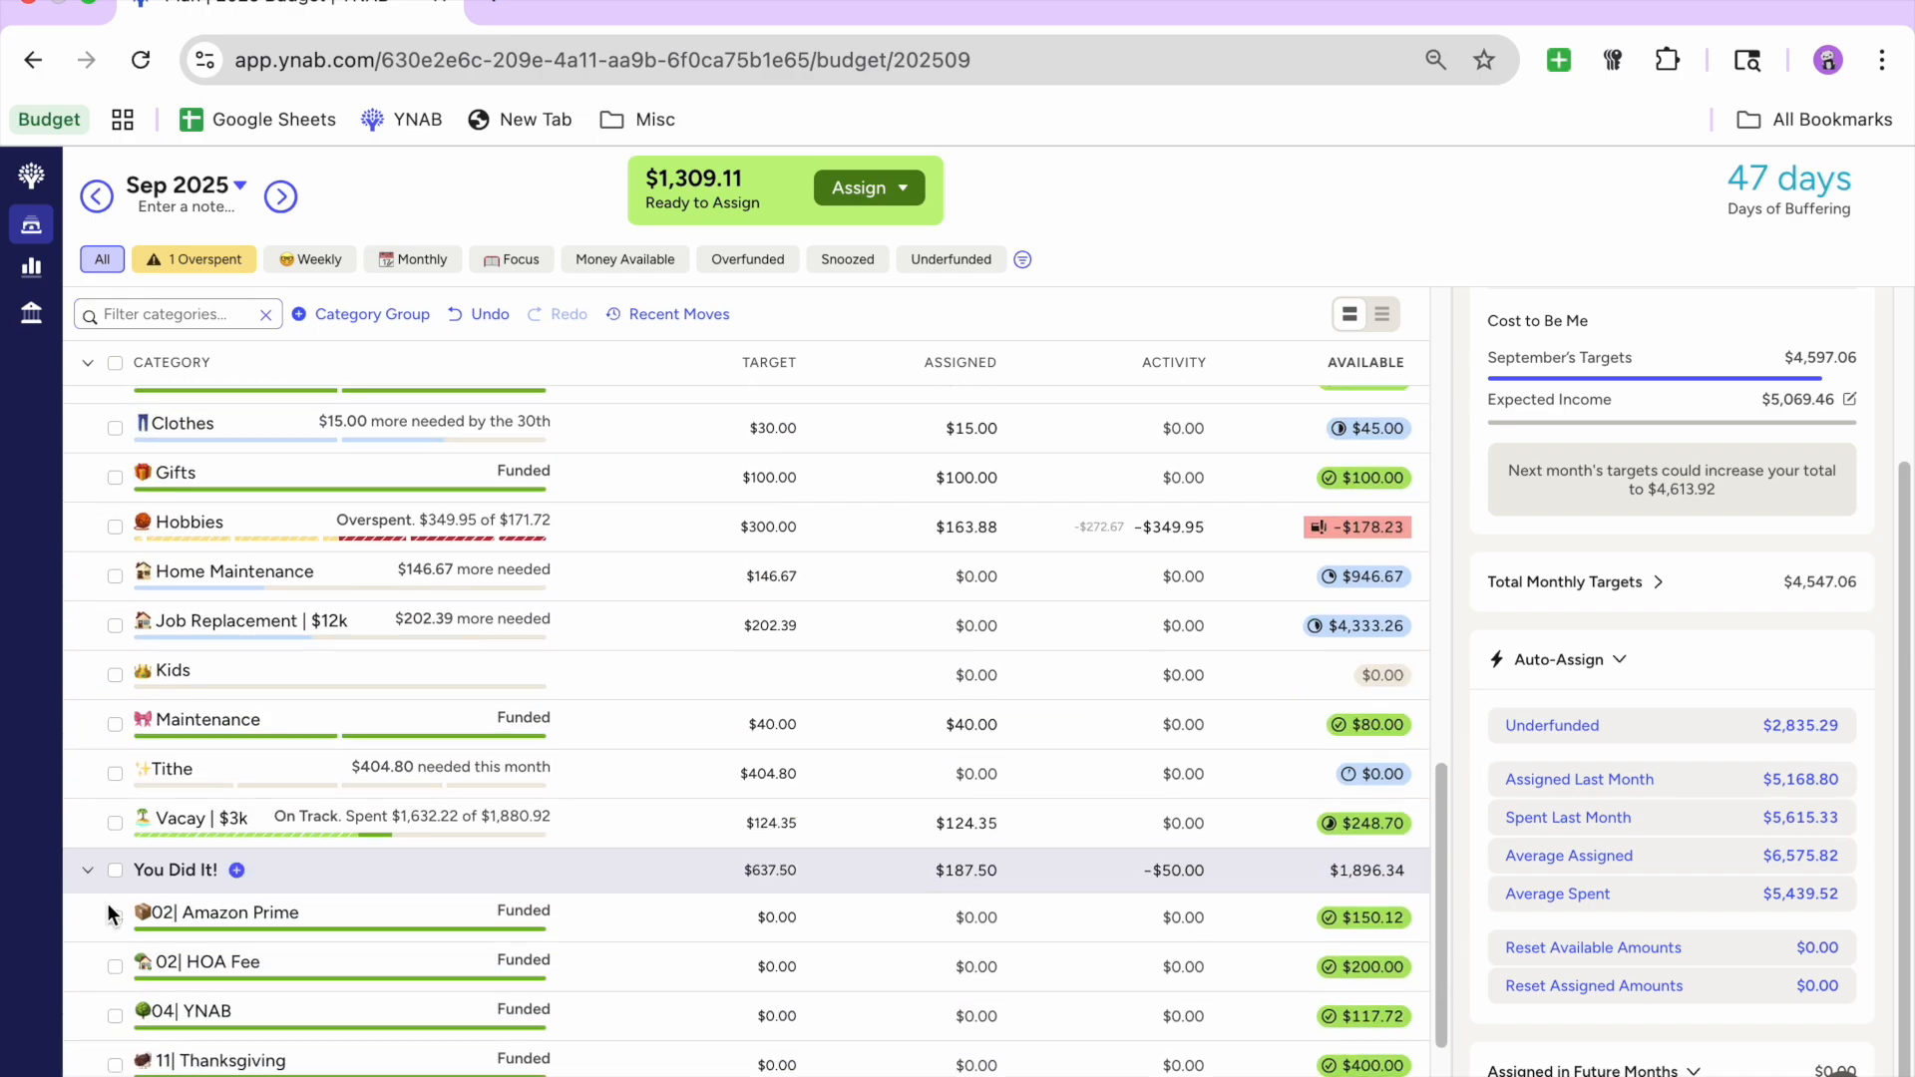
left_click(115, 773)
left_click(1616, 770)
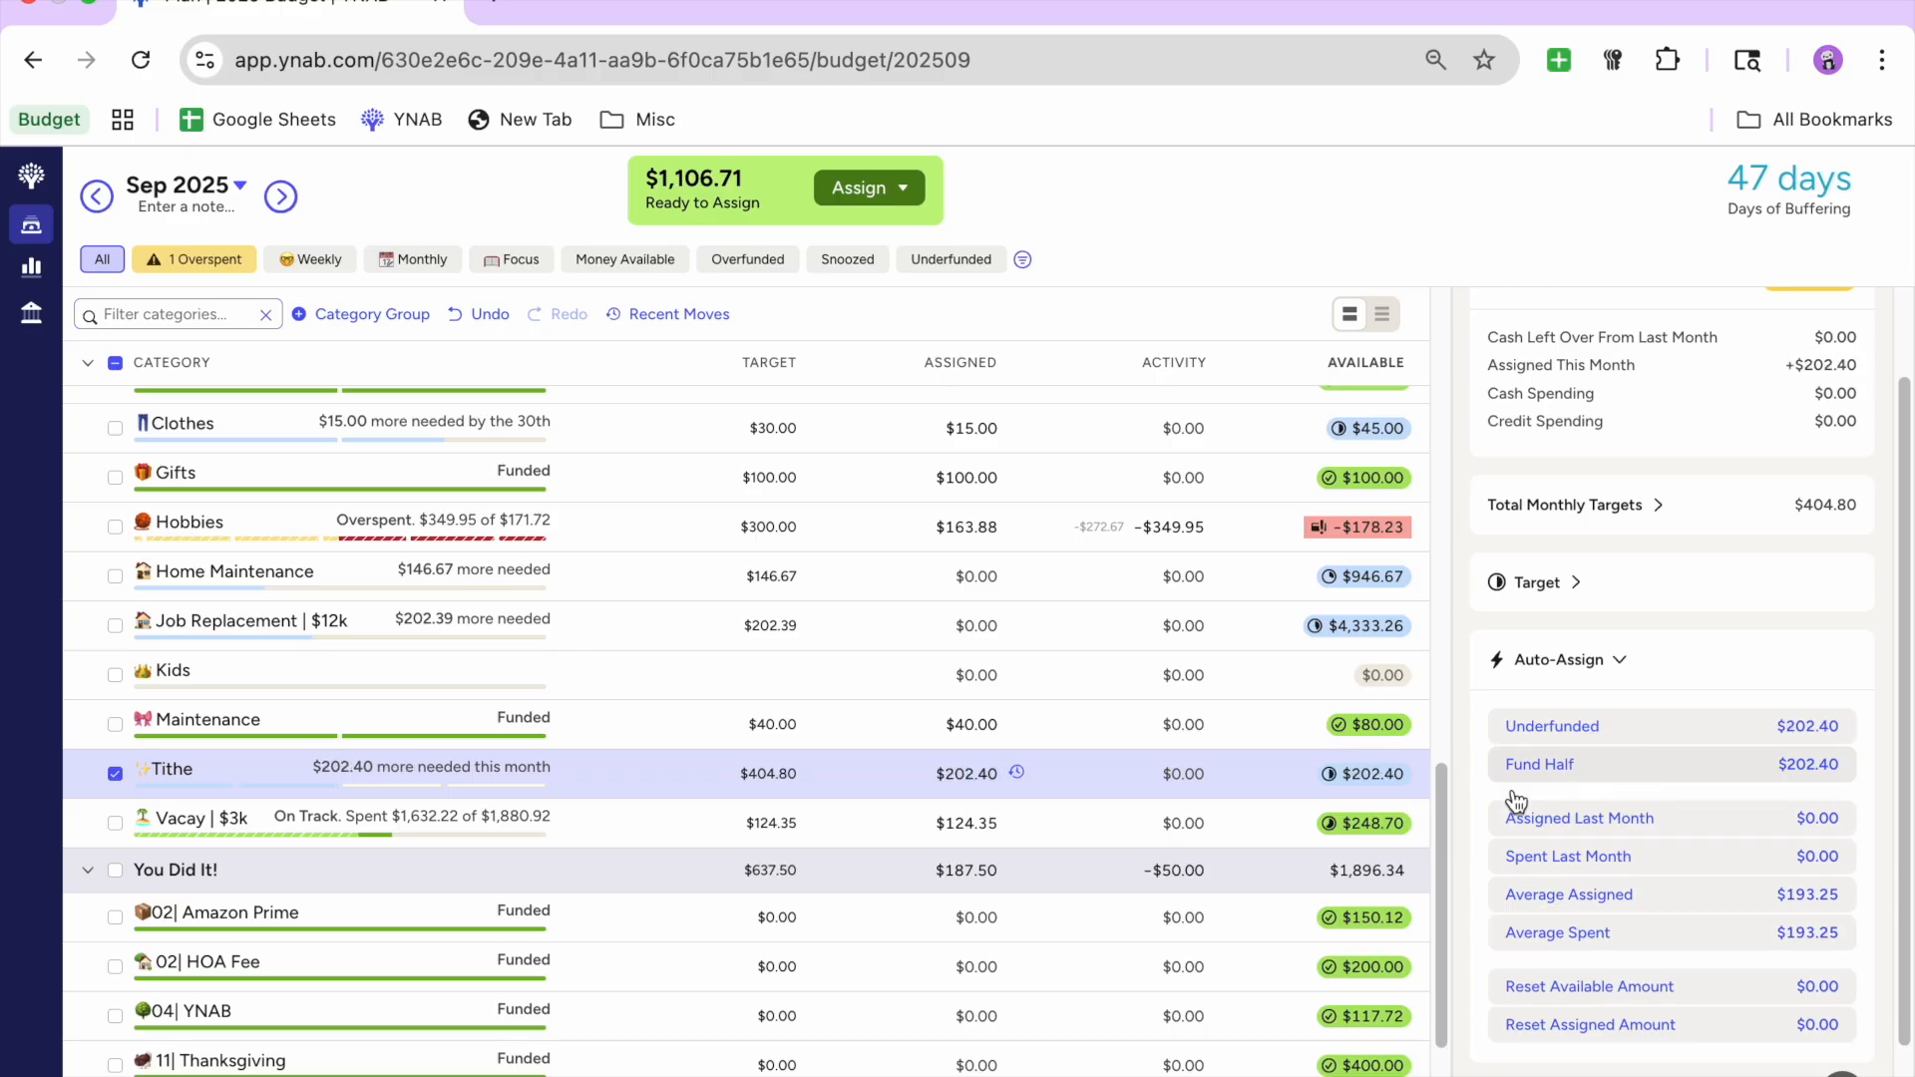
left_click(115, 773)
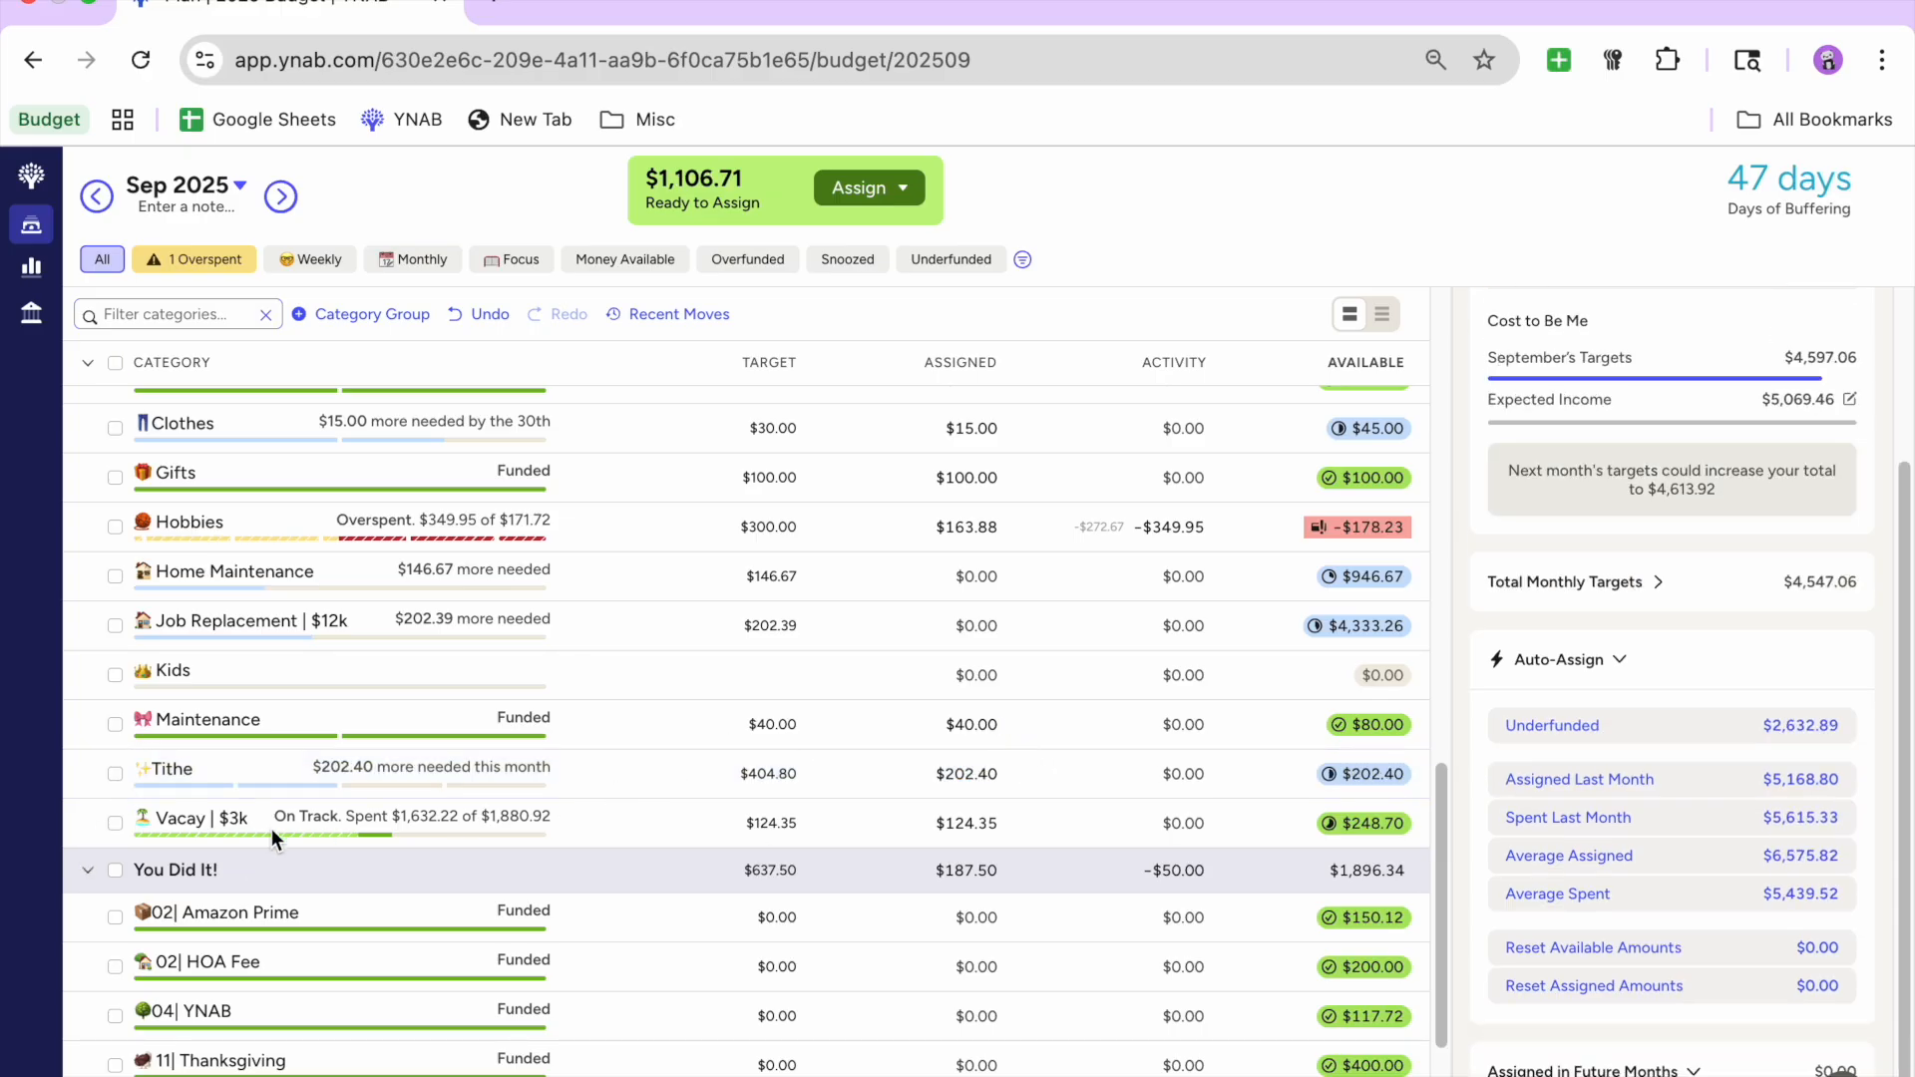
Step: Give the Medical category's $450.00 balance target a due date of December 2025 and save it
scroll(401, 873, "down", 4)
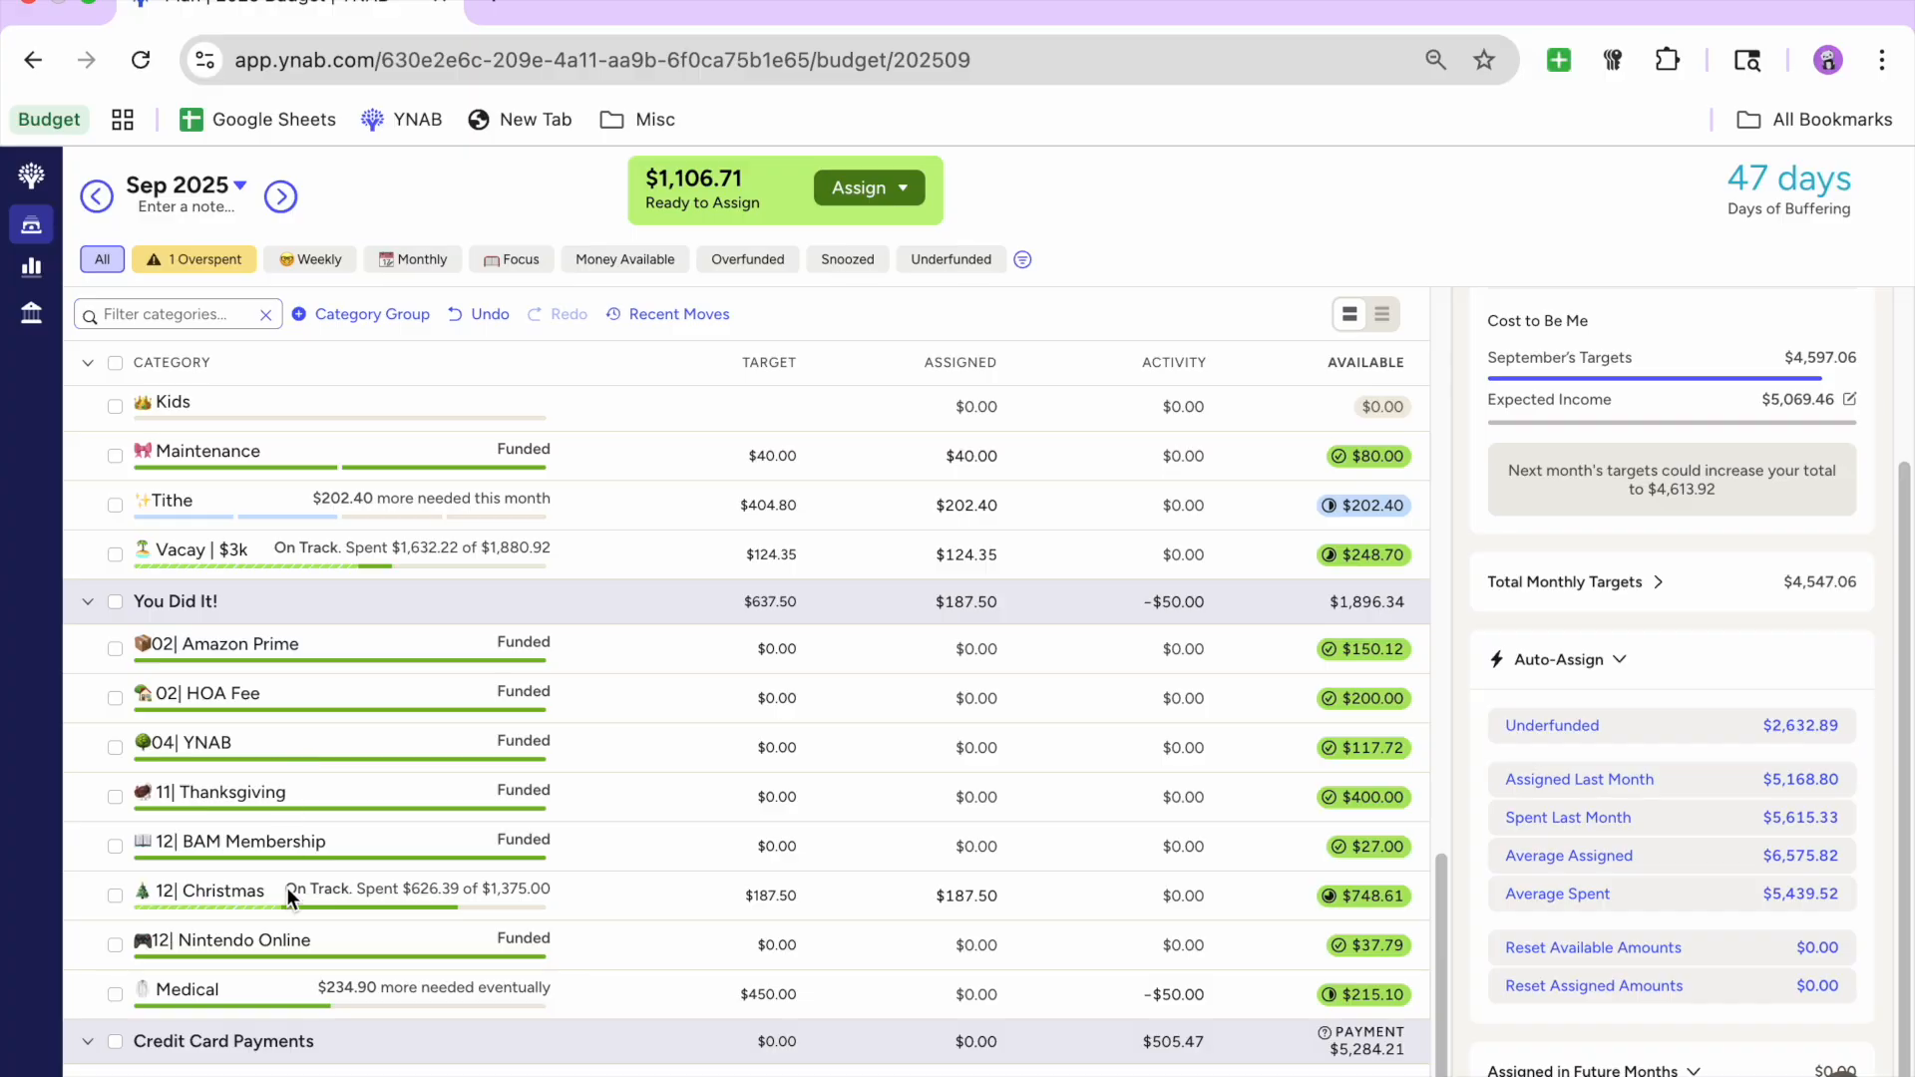
left_click(365, 993)
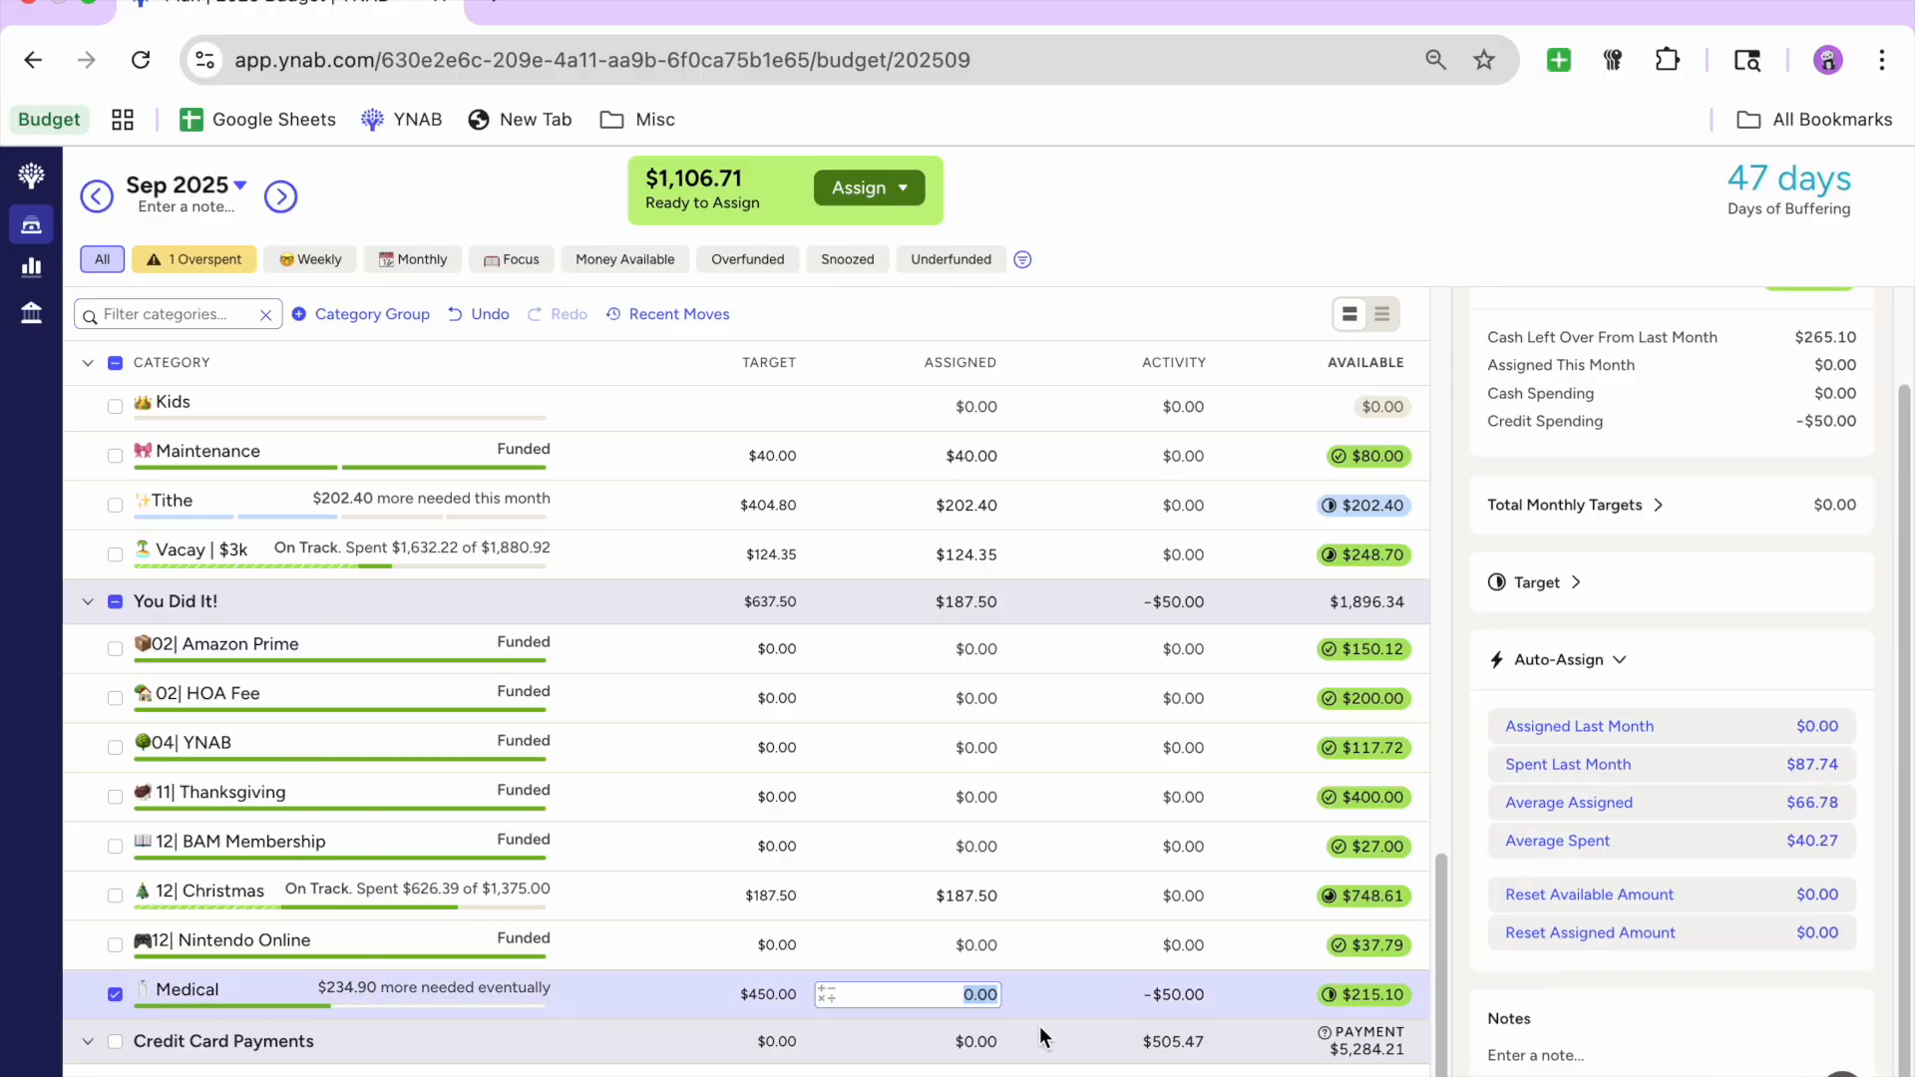
left_click(1579, 583)
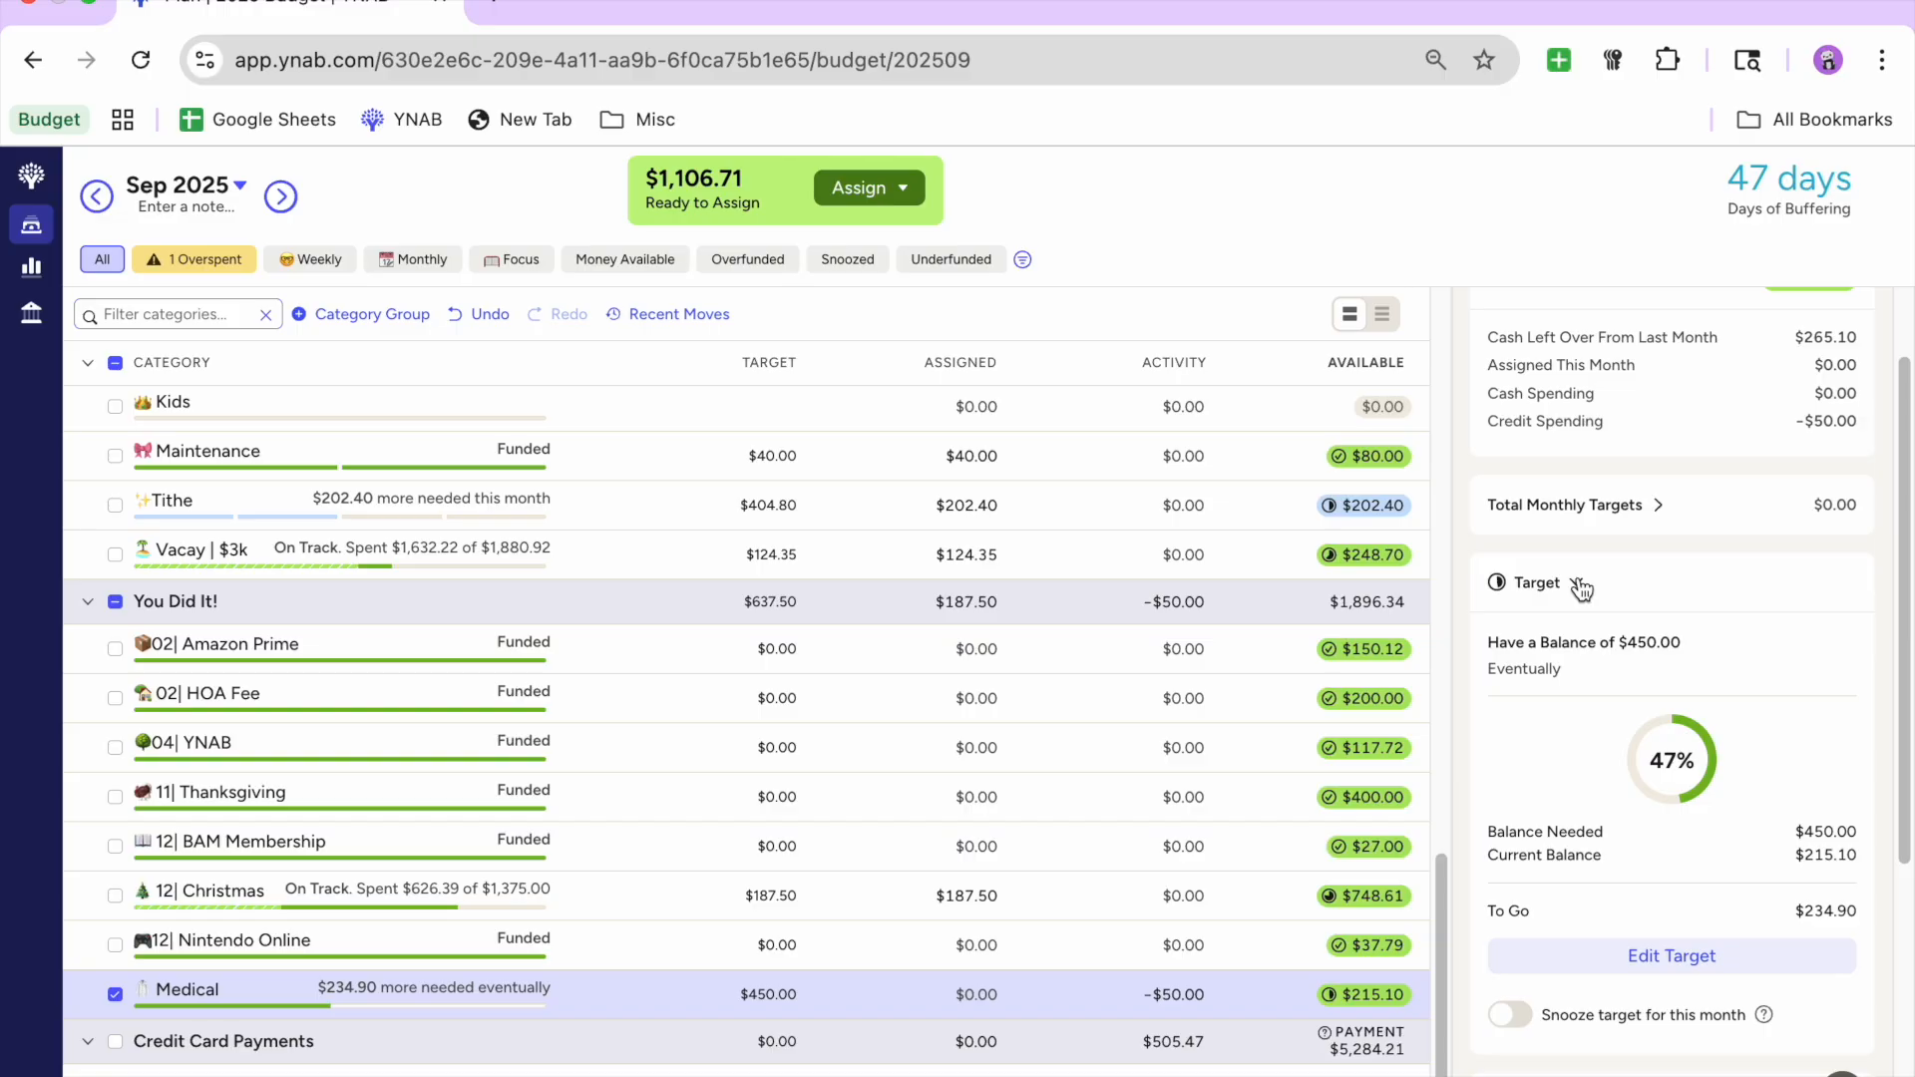
left_click(1669, 973)
left_click(1527, 855)
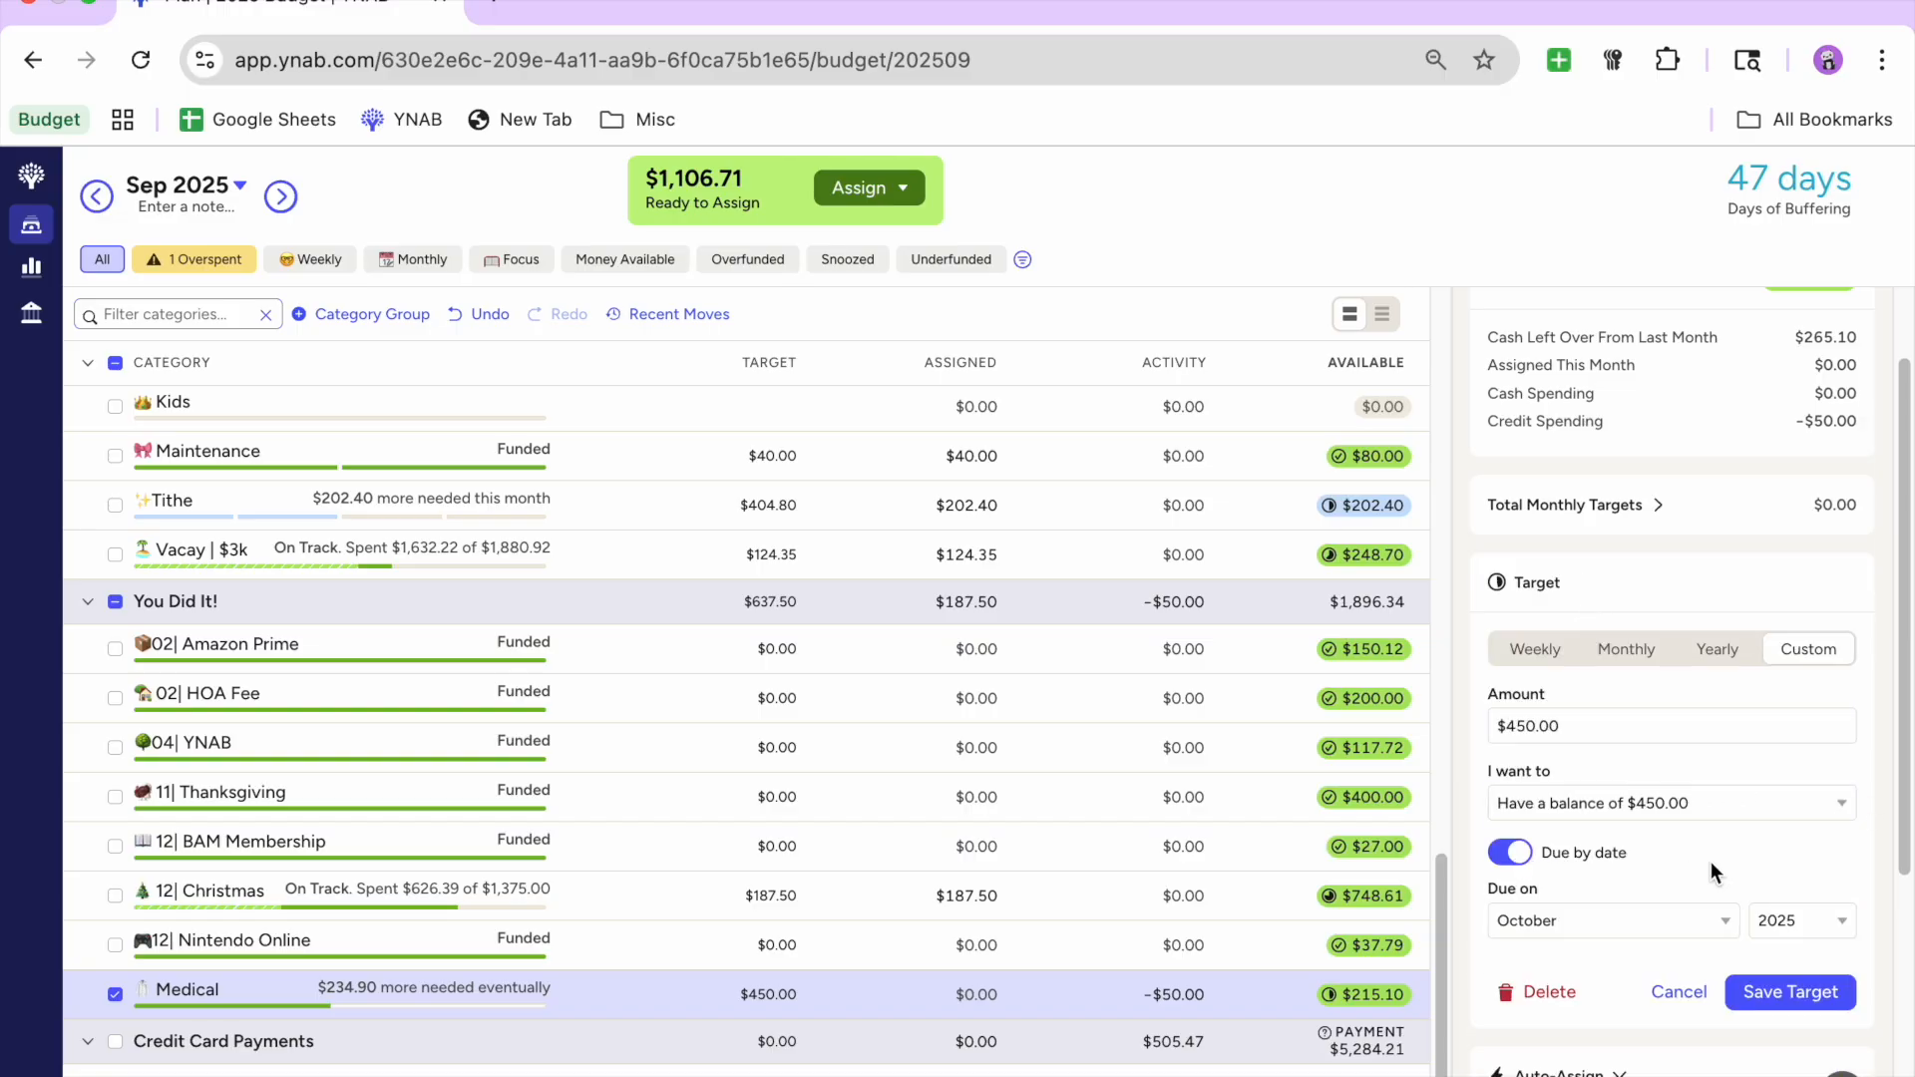
left_click(1719, 922)
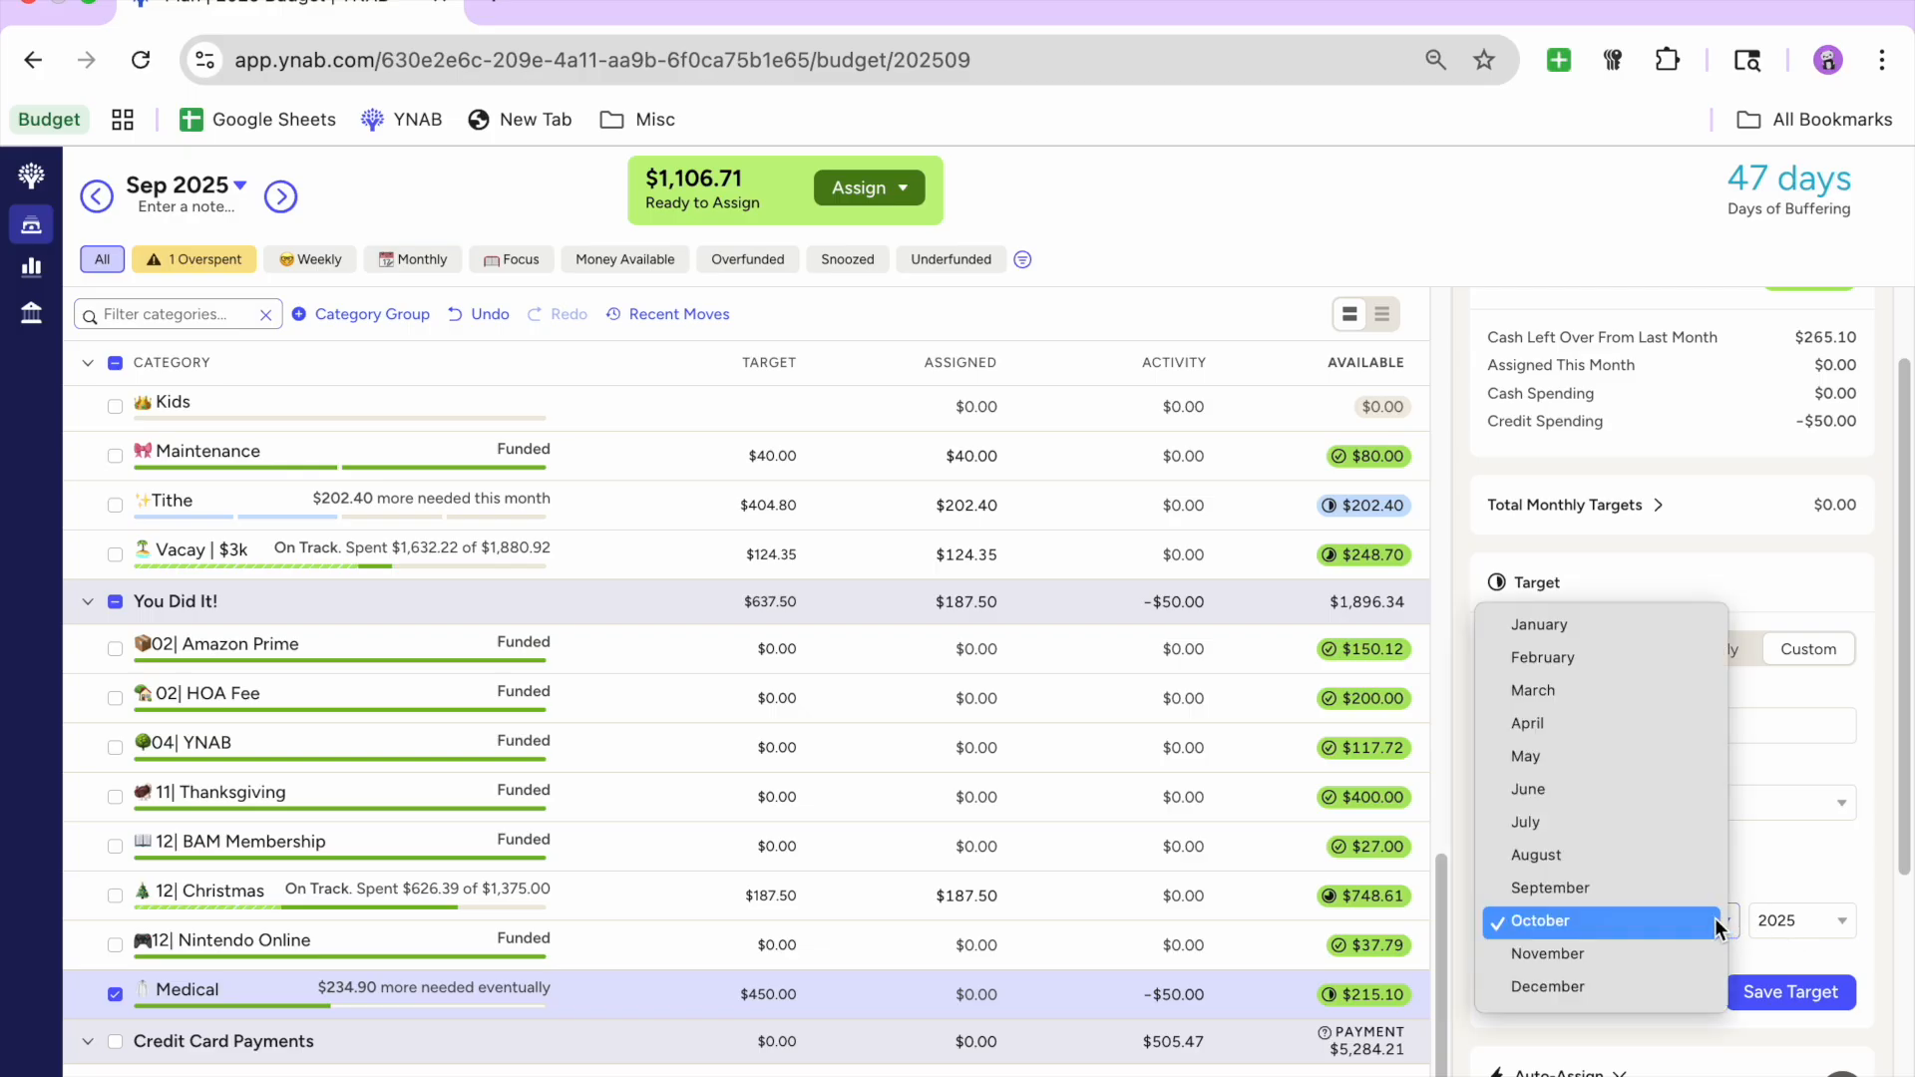
left_click(1556, 985)
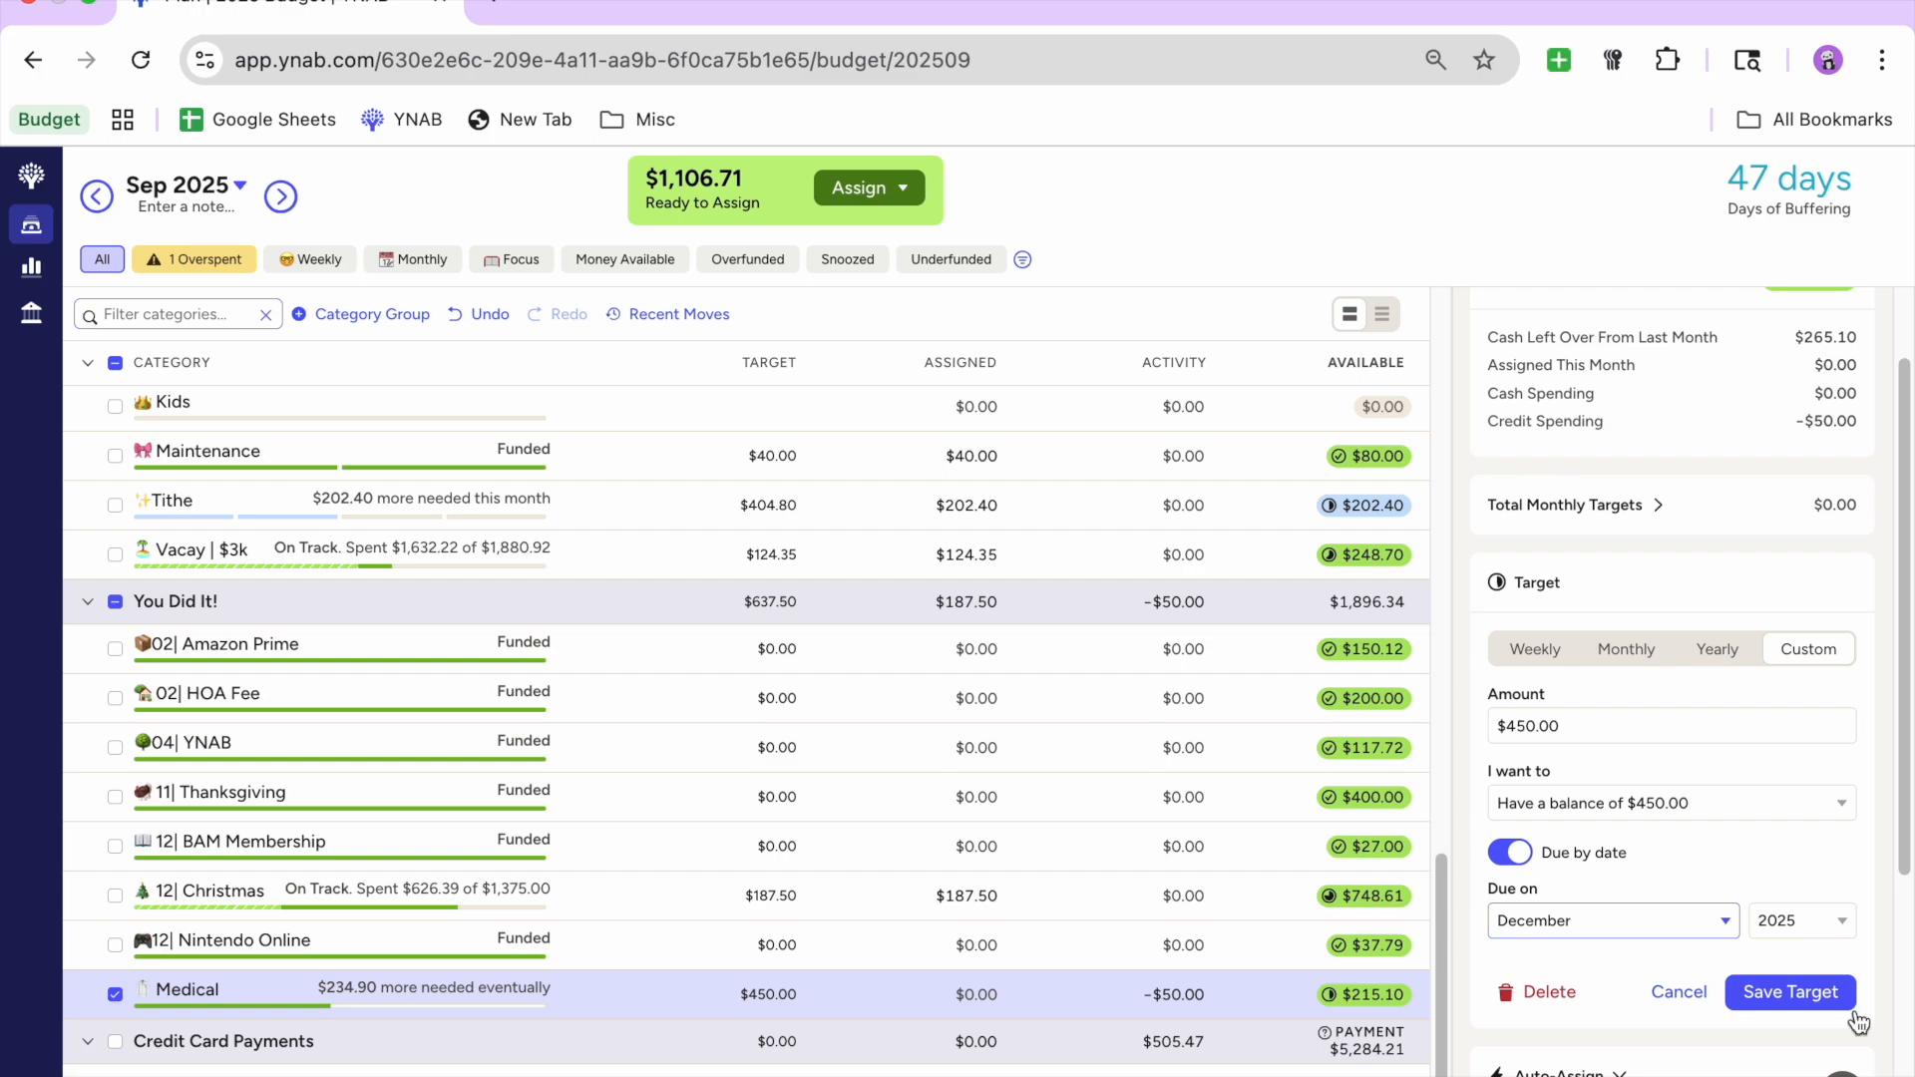
left_click(1790, 992)
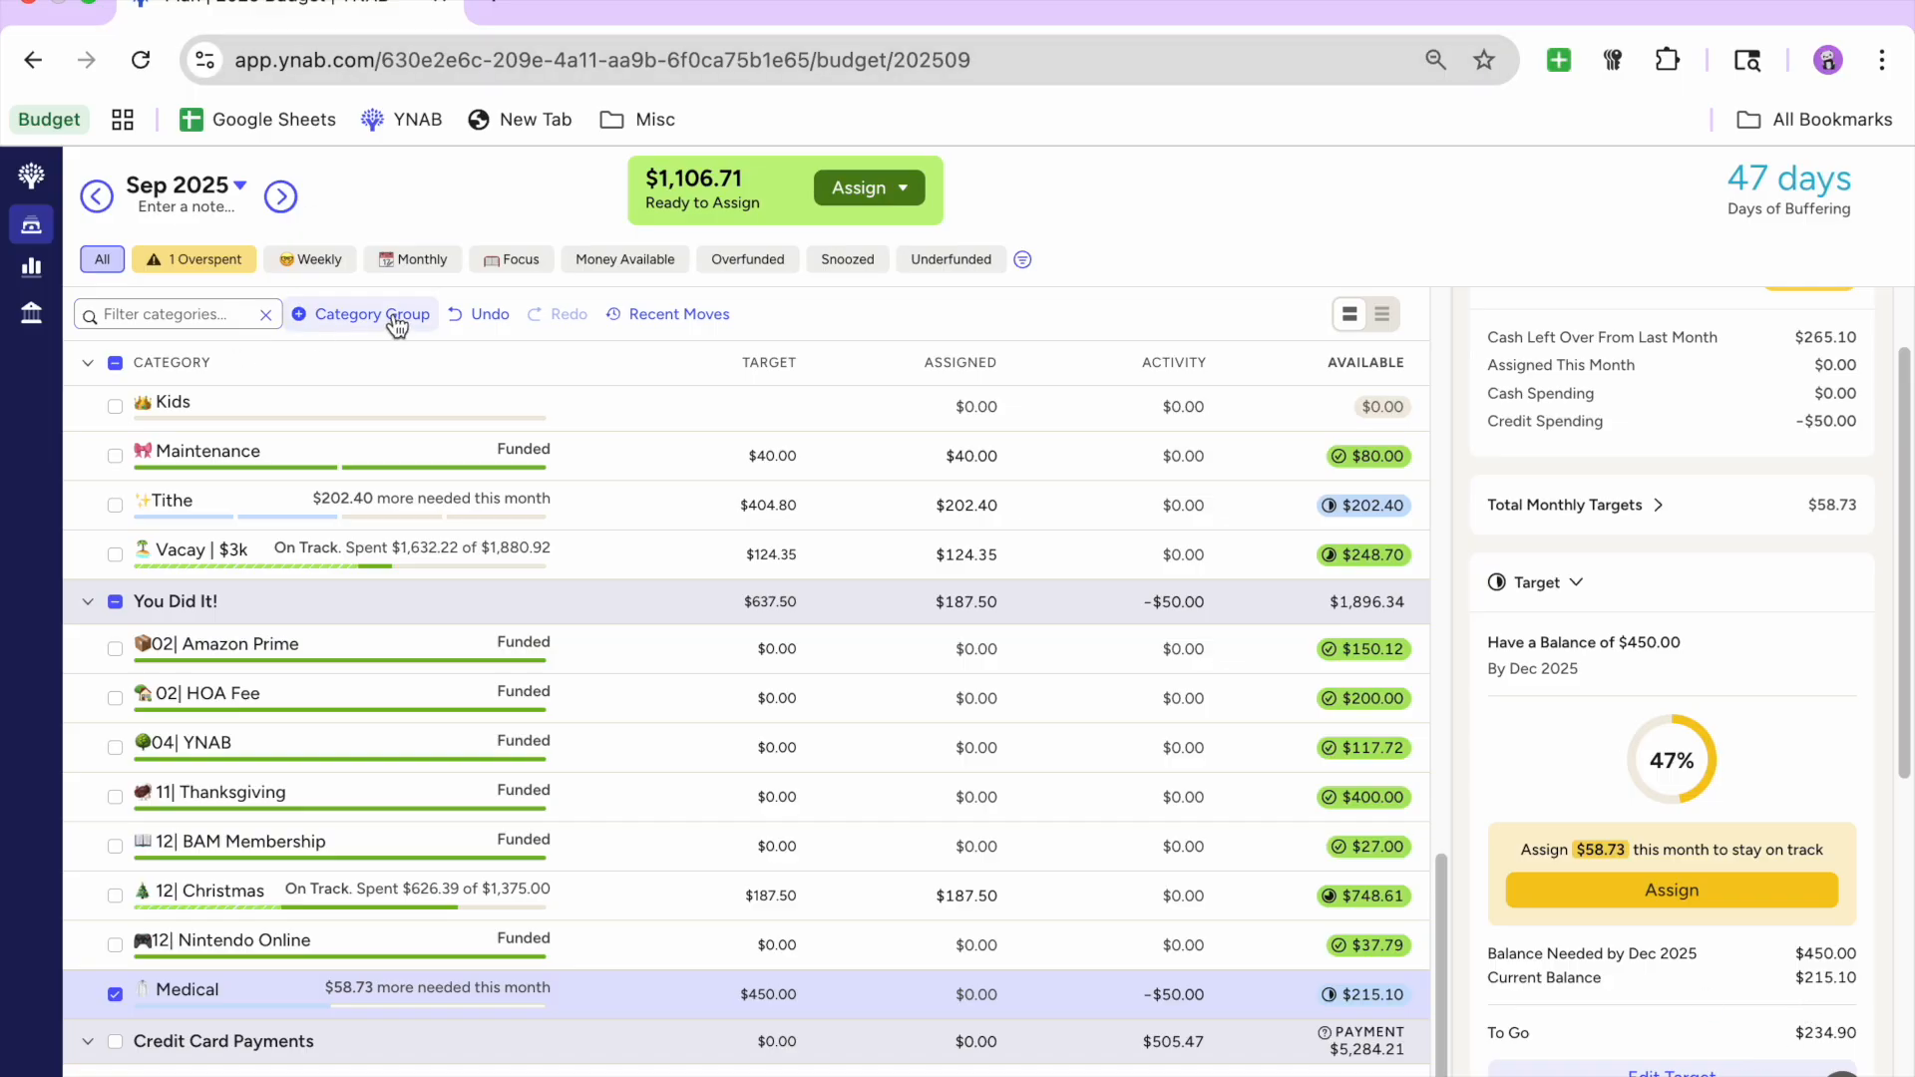
Step: Undo the due date change on the Medical target and deselect the category
left_click(463, 321)
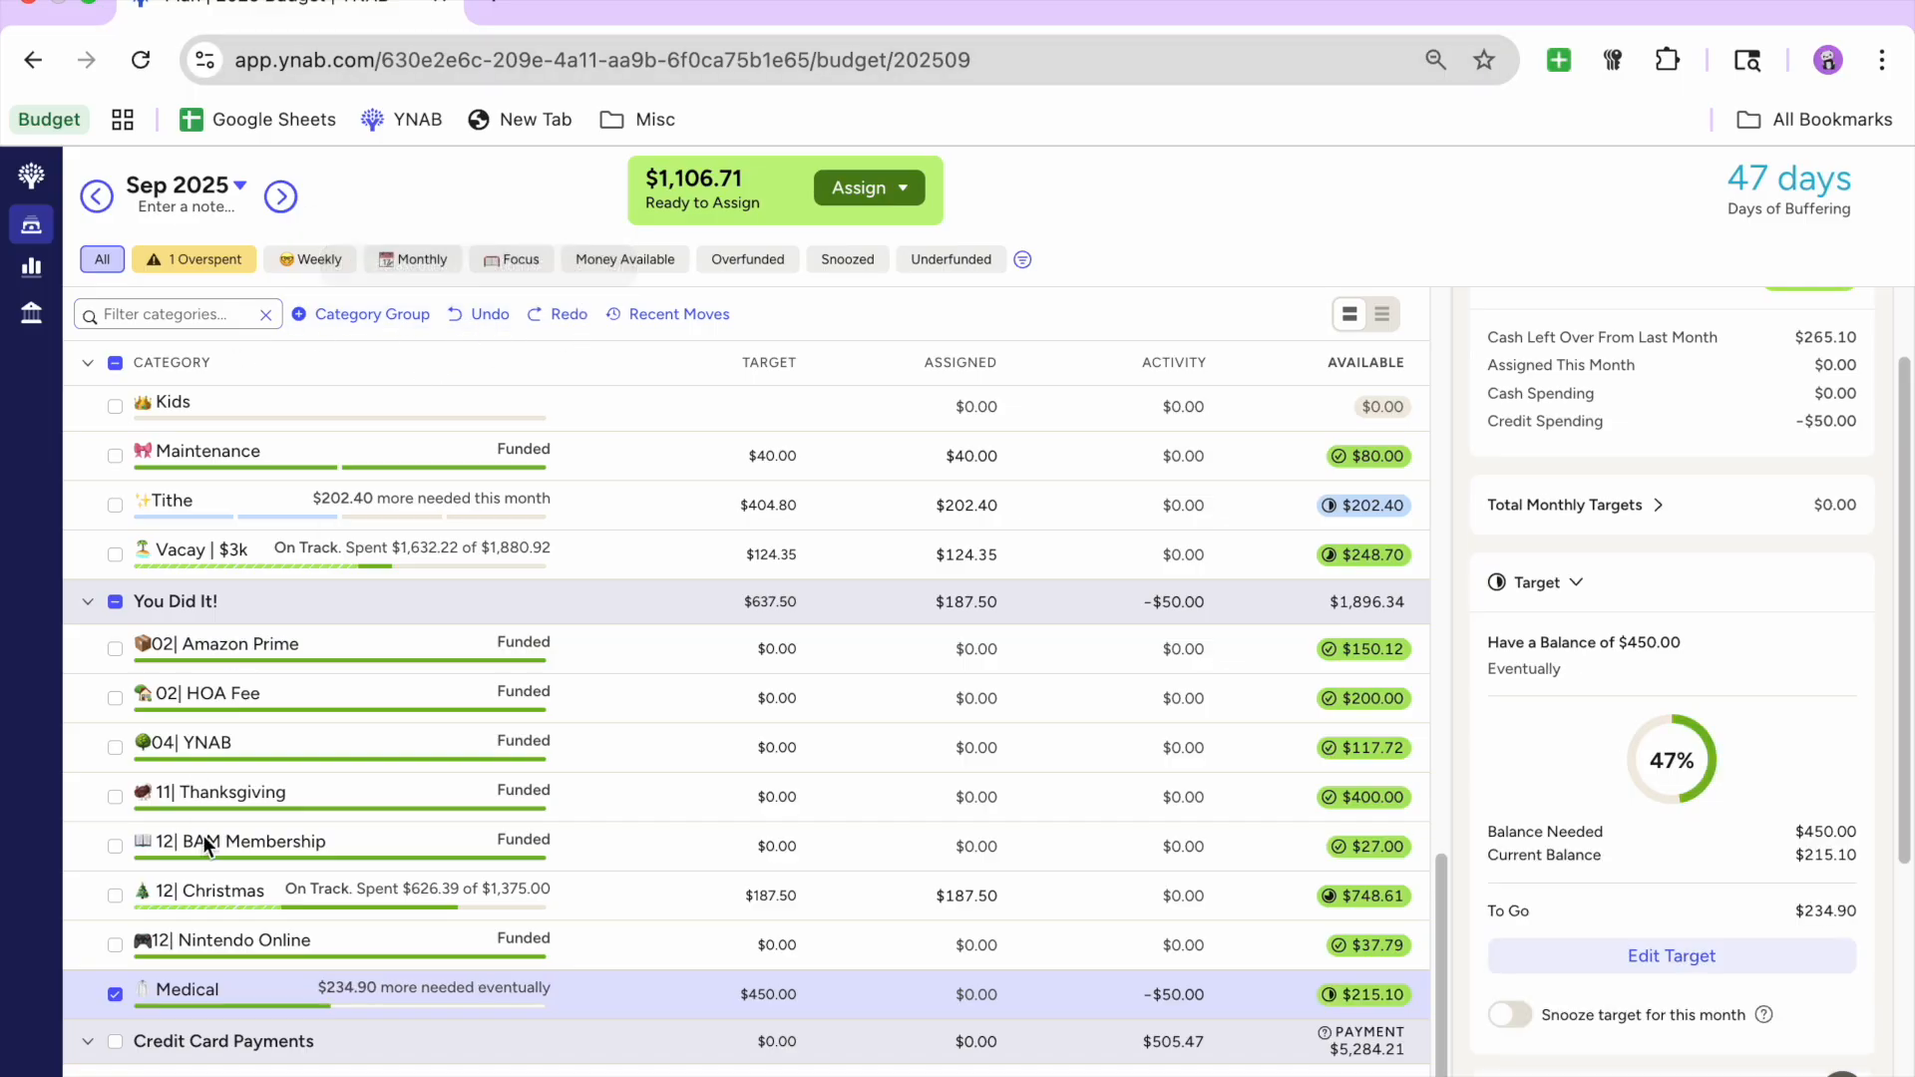
scroll(1646, 843, "down", 6)
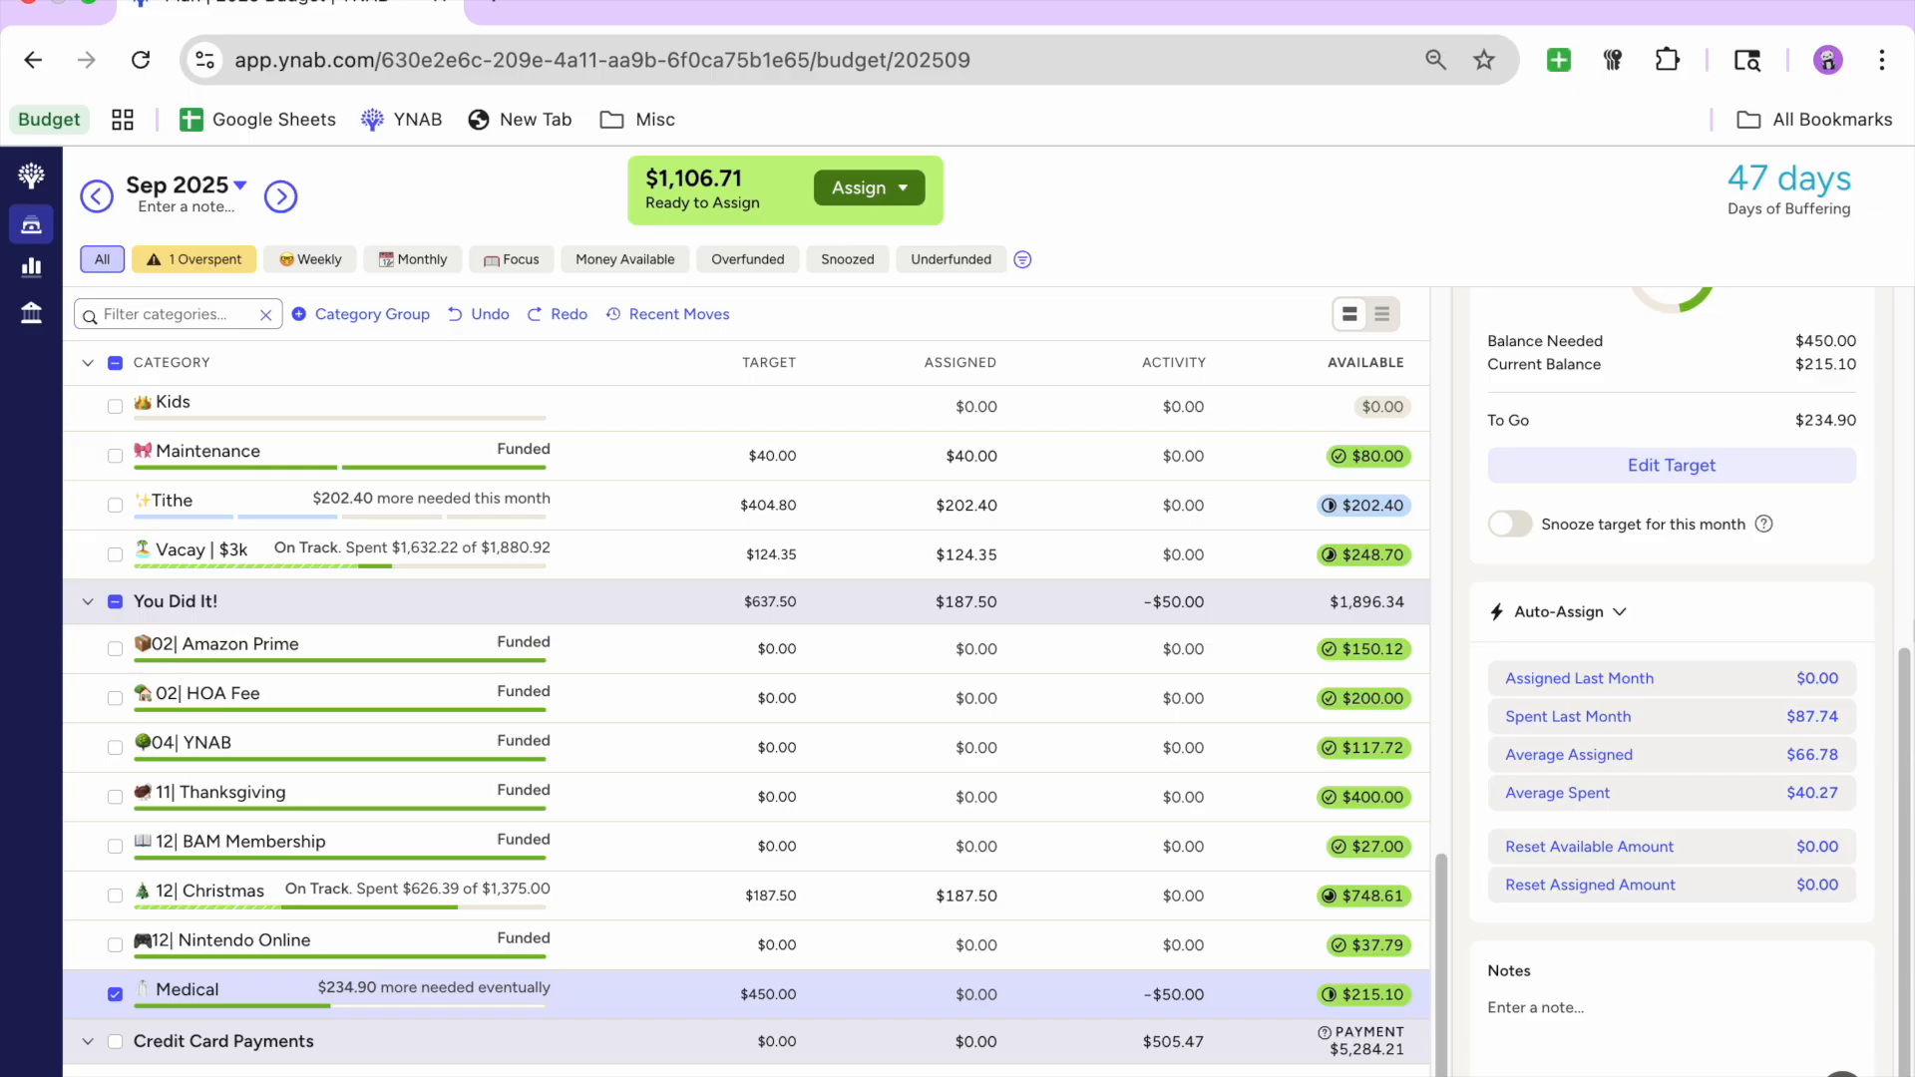
left_click(116, 994)
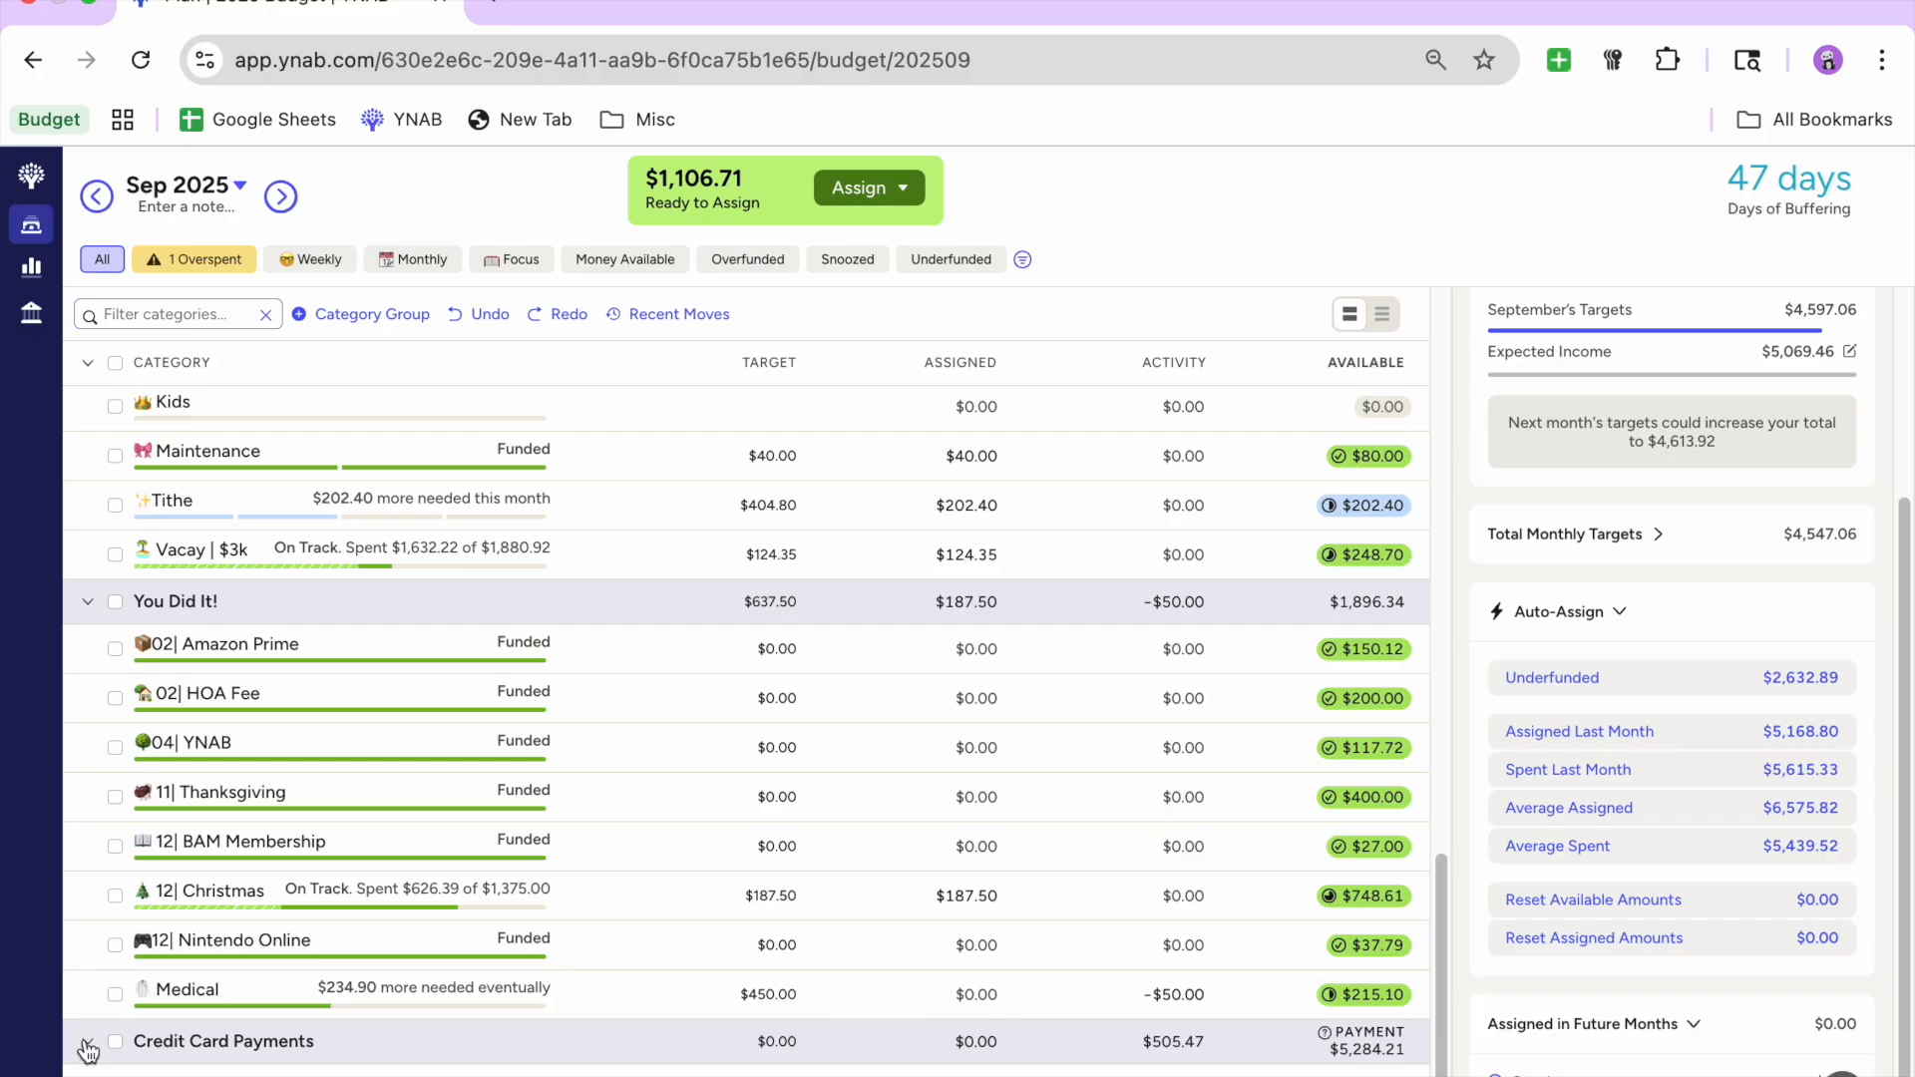
Step: Collapse the You Did It! category group
scroll(118, 1043, "down", 1)
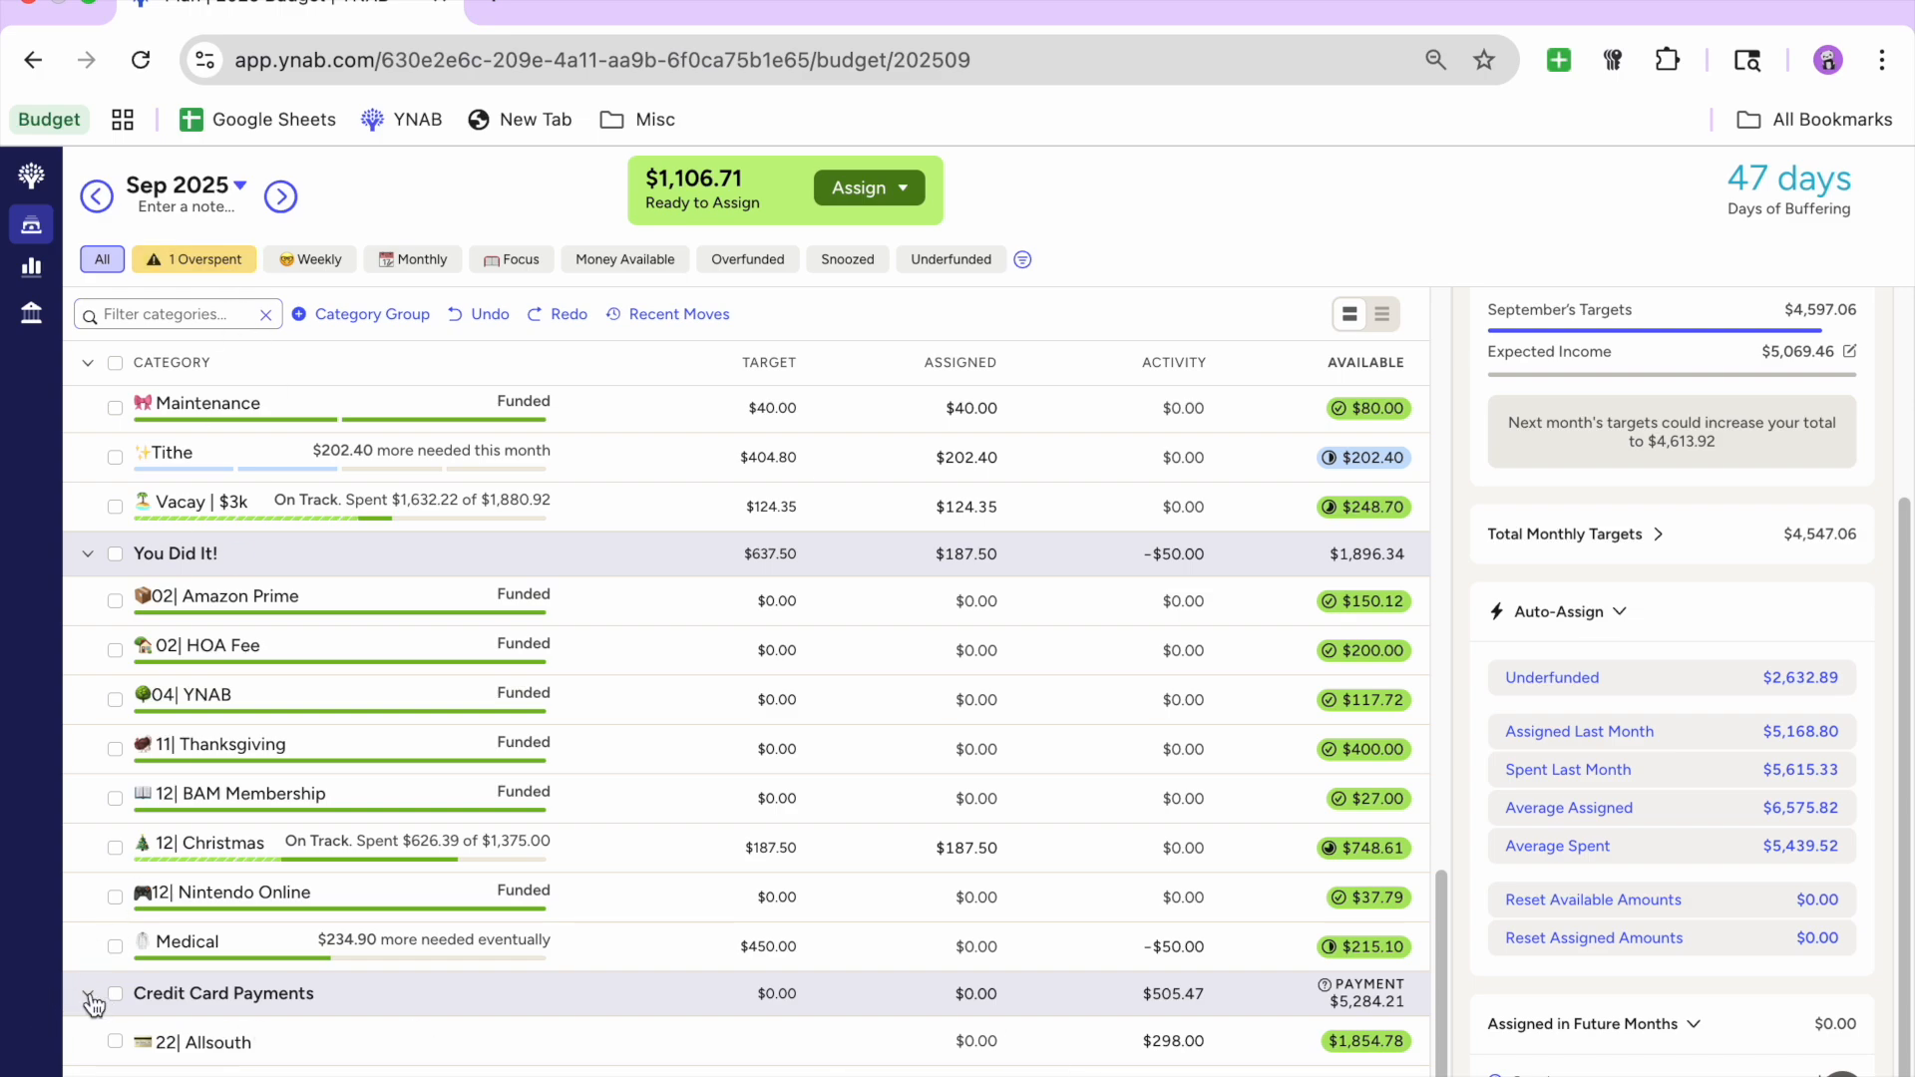
scroll(97, 995, "up", 2)
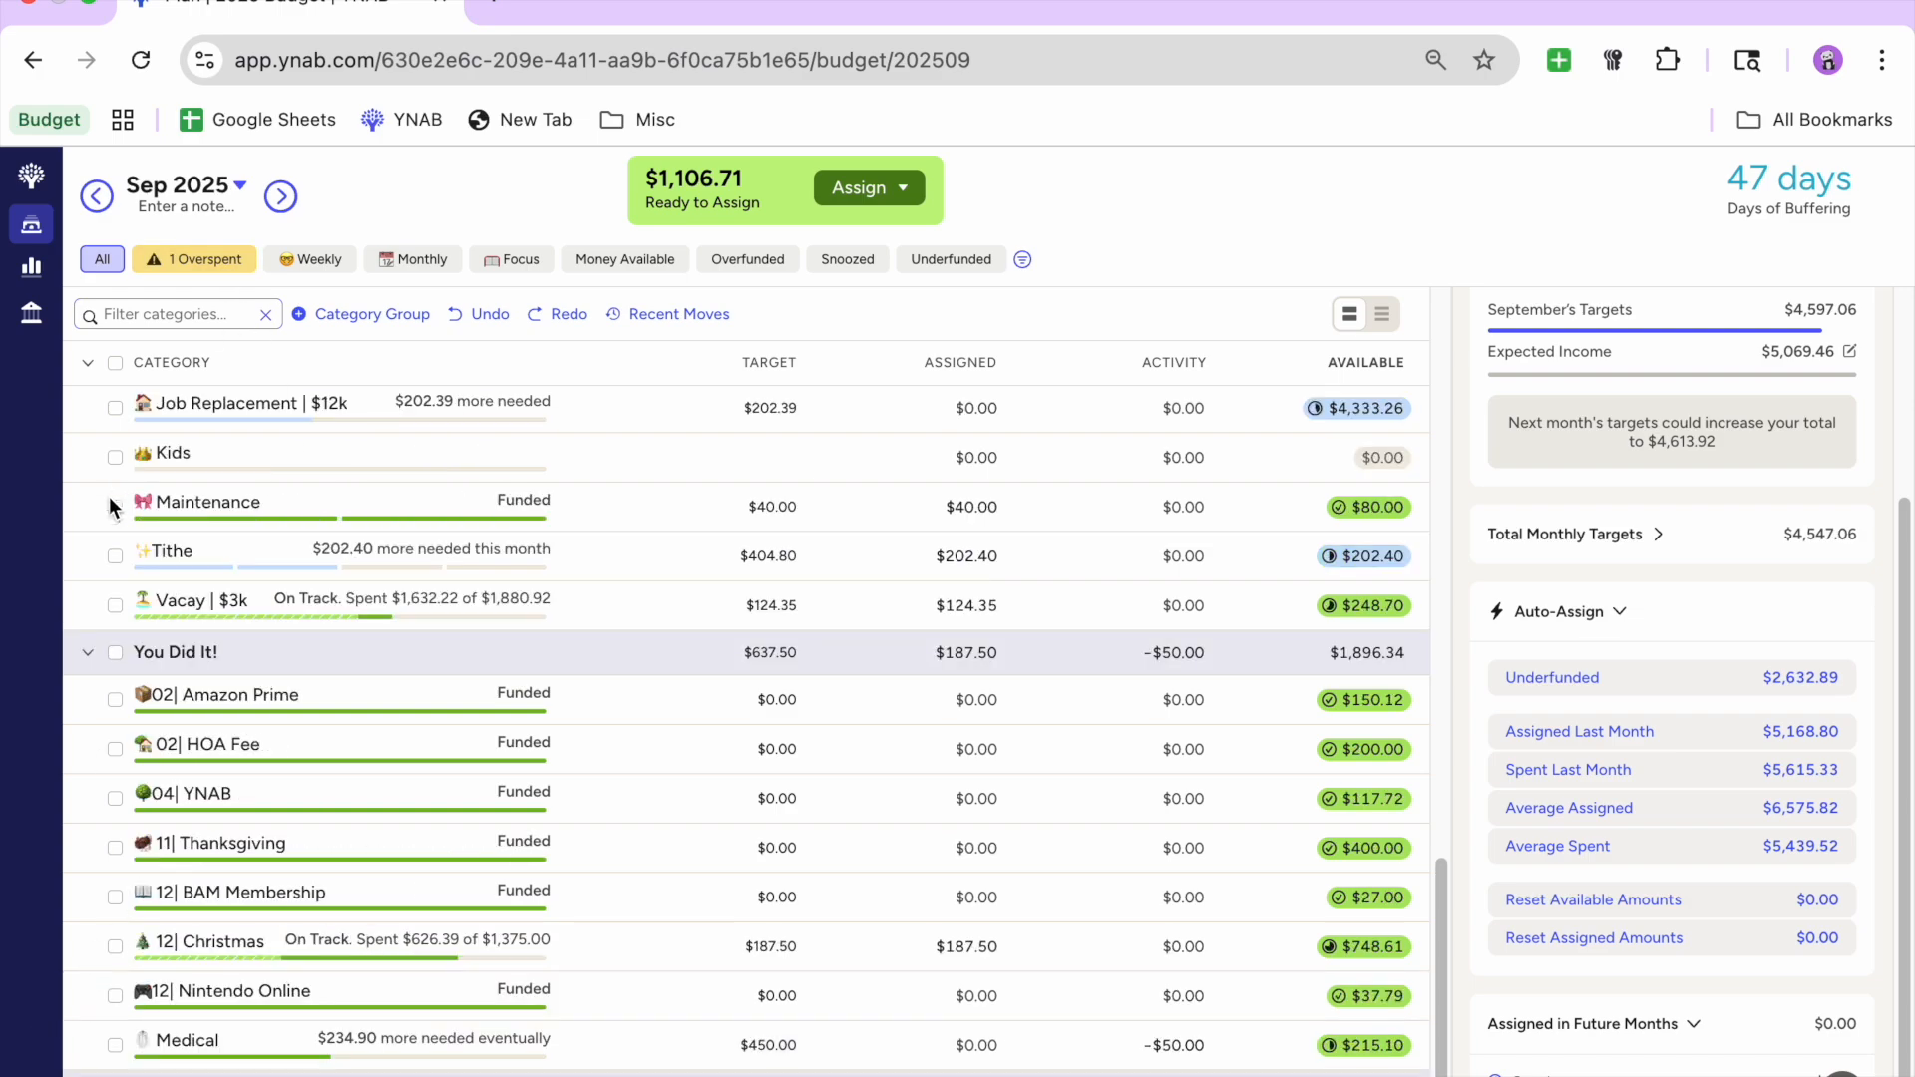
left_click(92, 655)
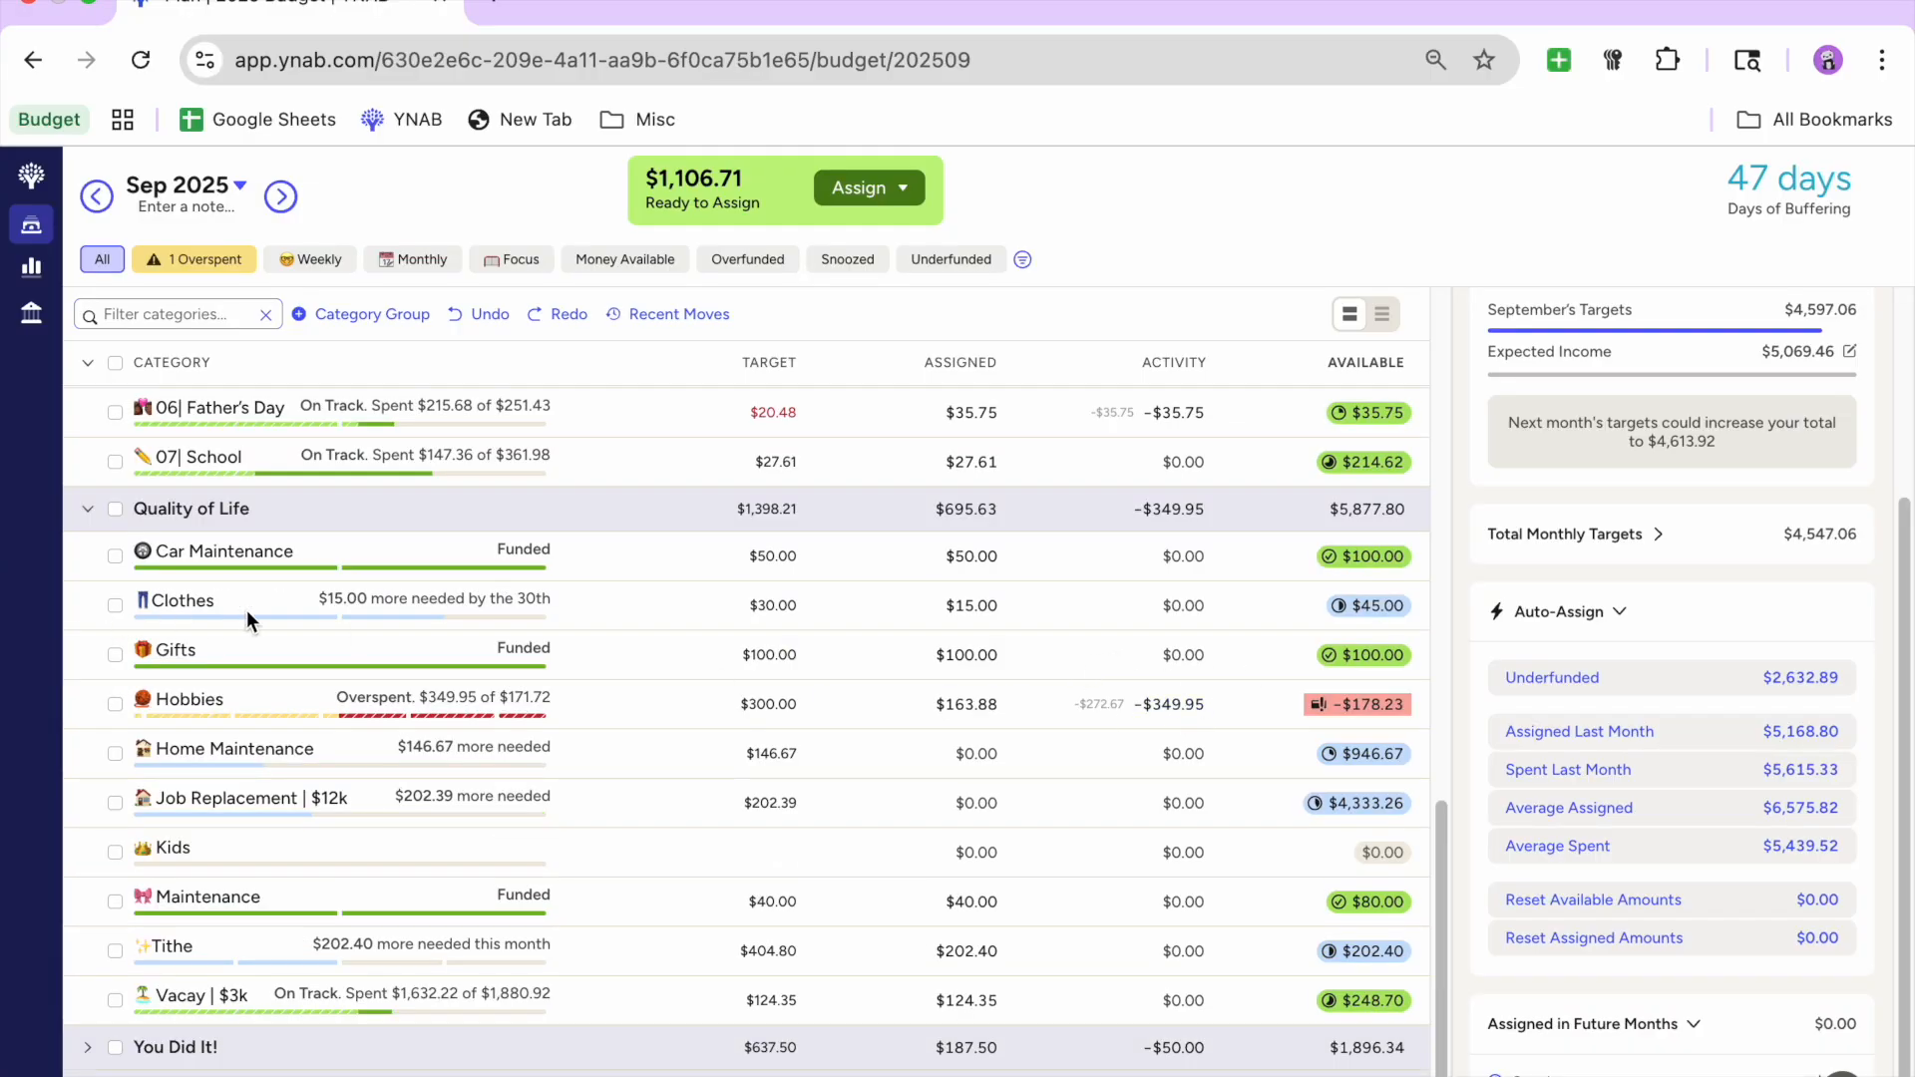
Step: Auto-assign the underfunded $364.06 to Clothes, Home Maintenance and Job Replacement | $12k, then deselect all three
scroll(401, 610, "up", 1)
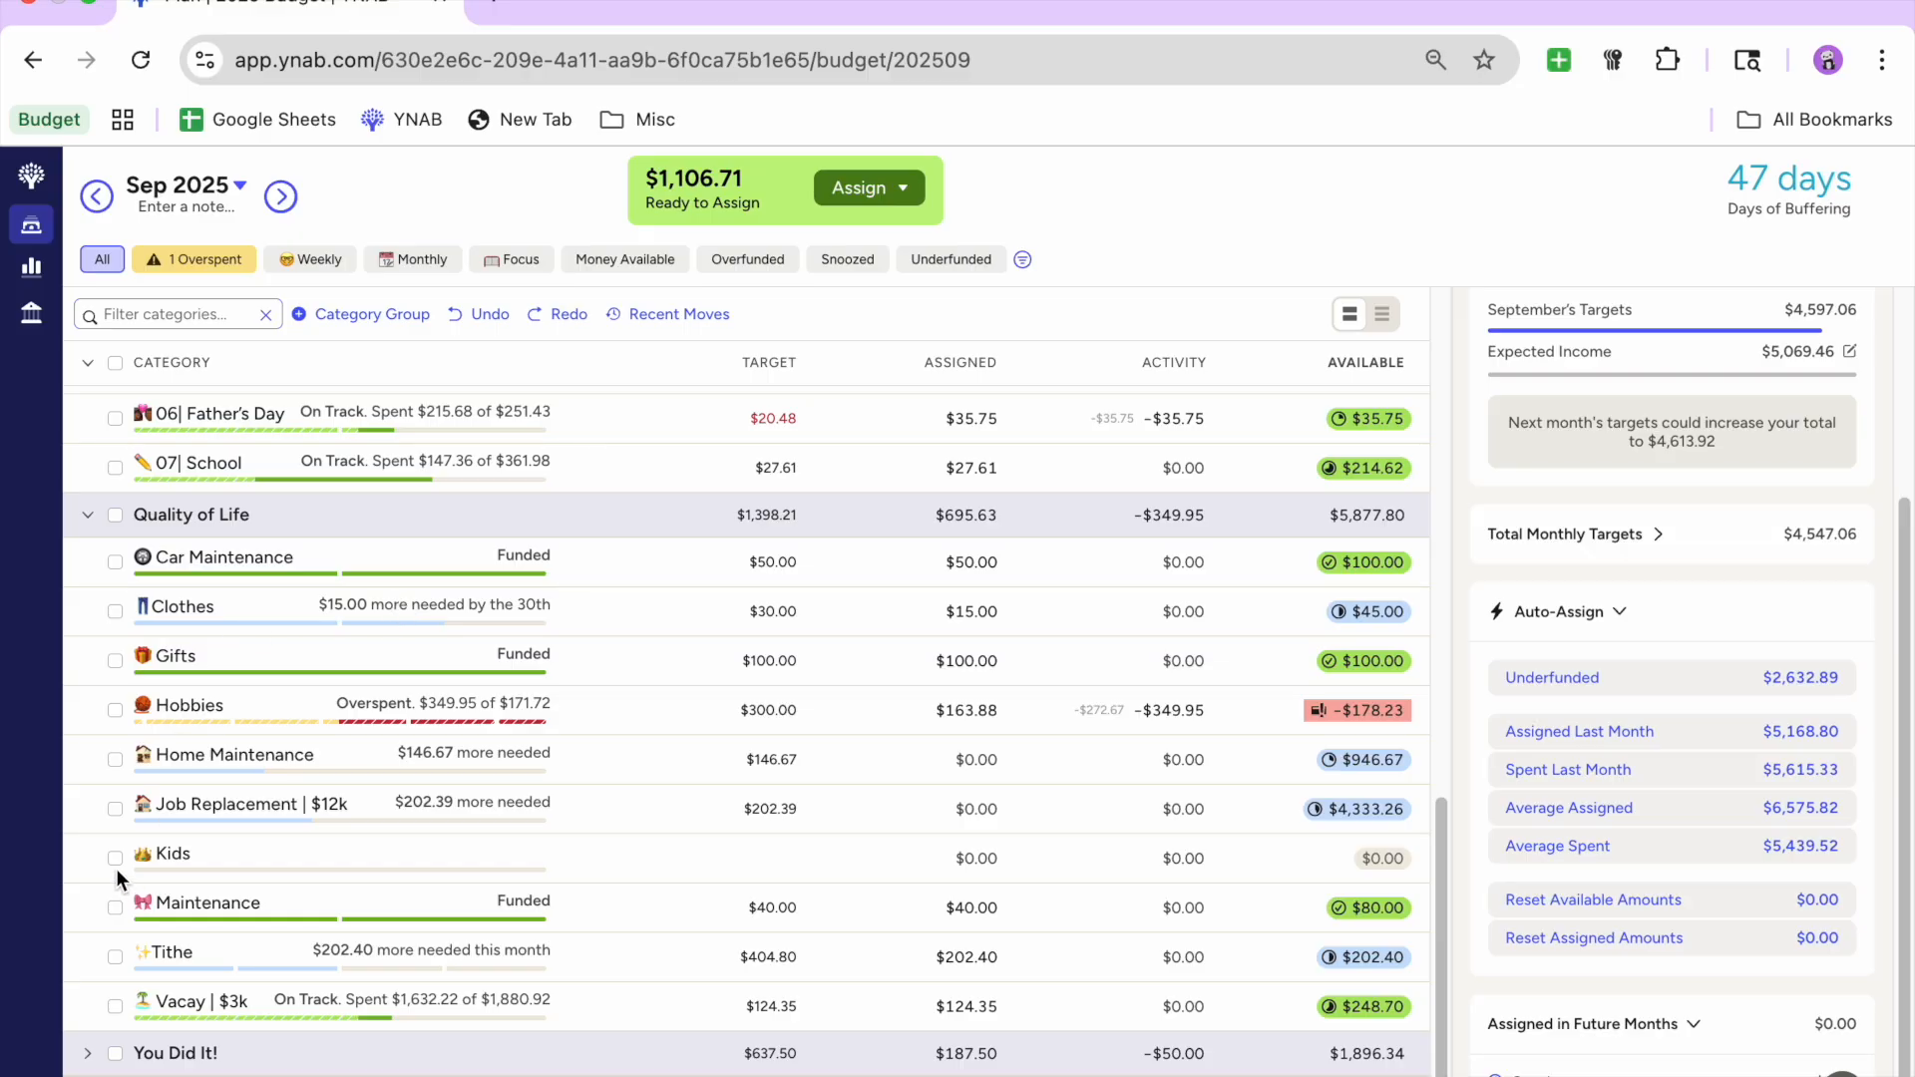
left_click(115, 809)
left_click(112, 760)
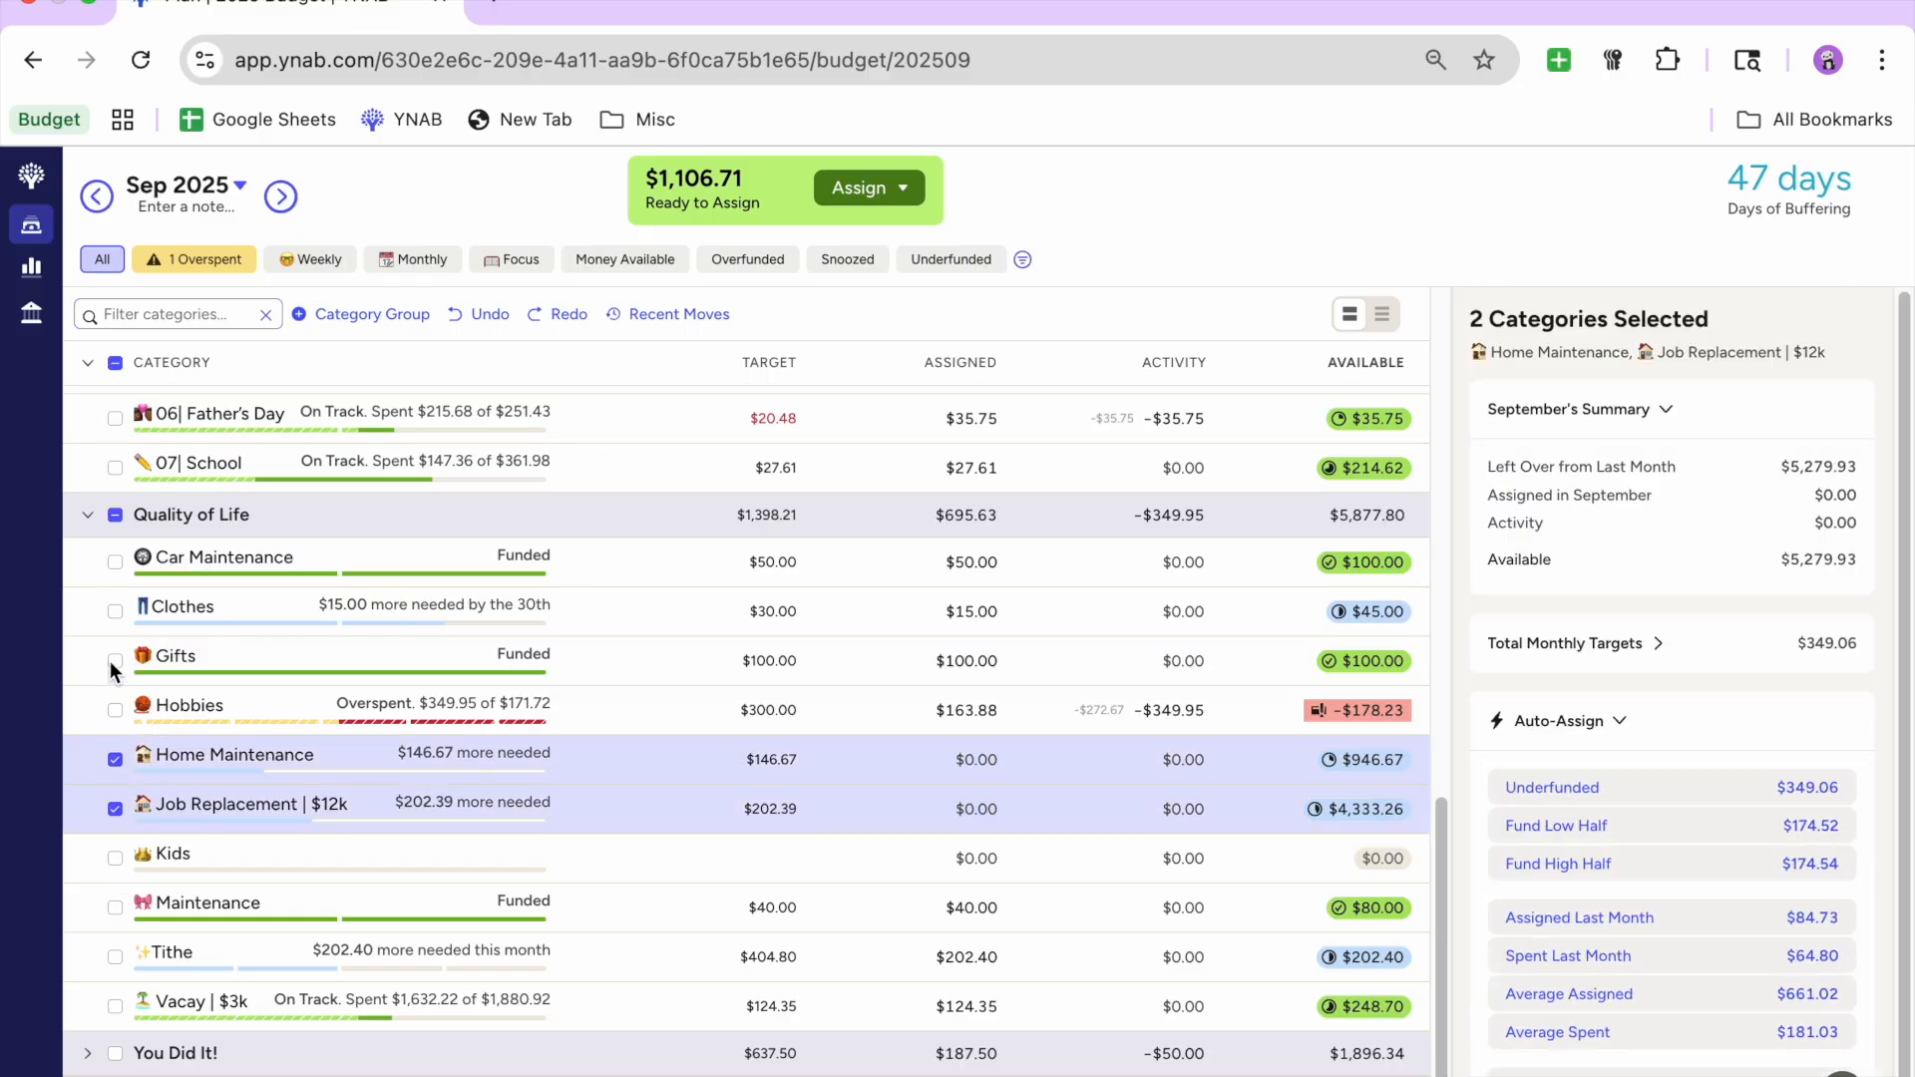
left_click(118, 613)
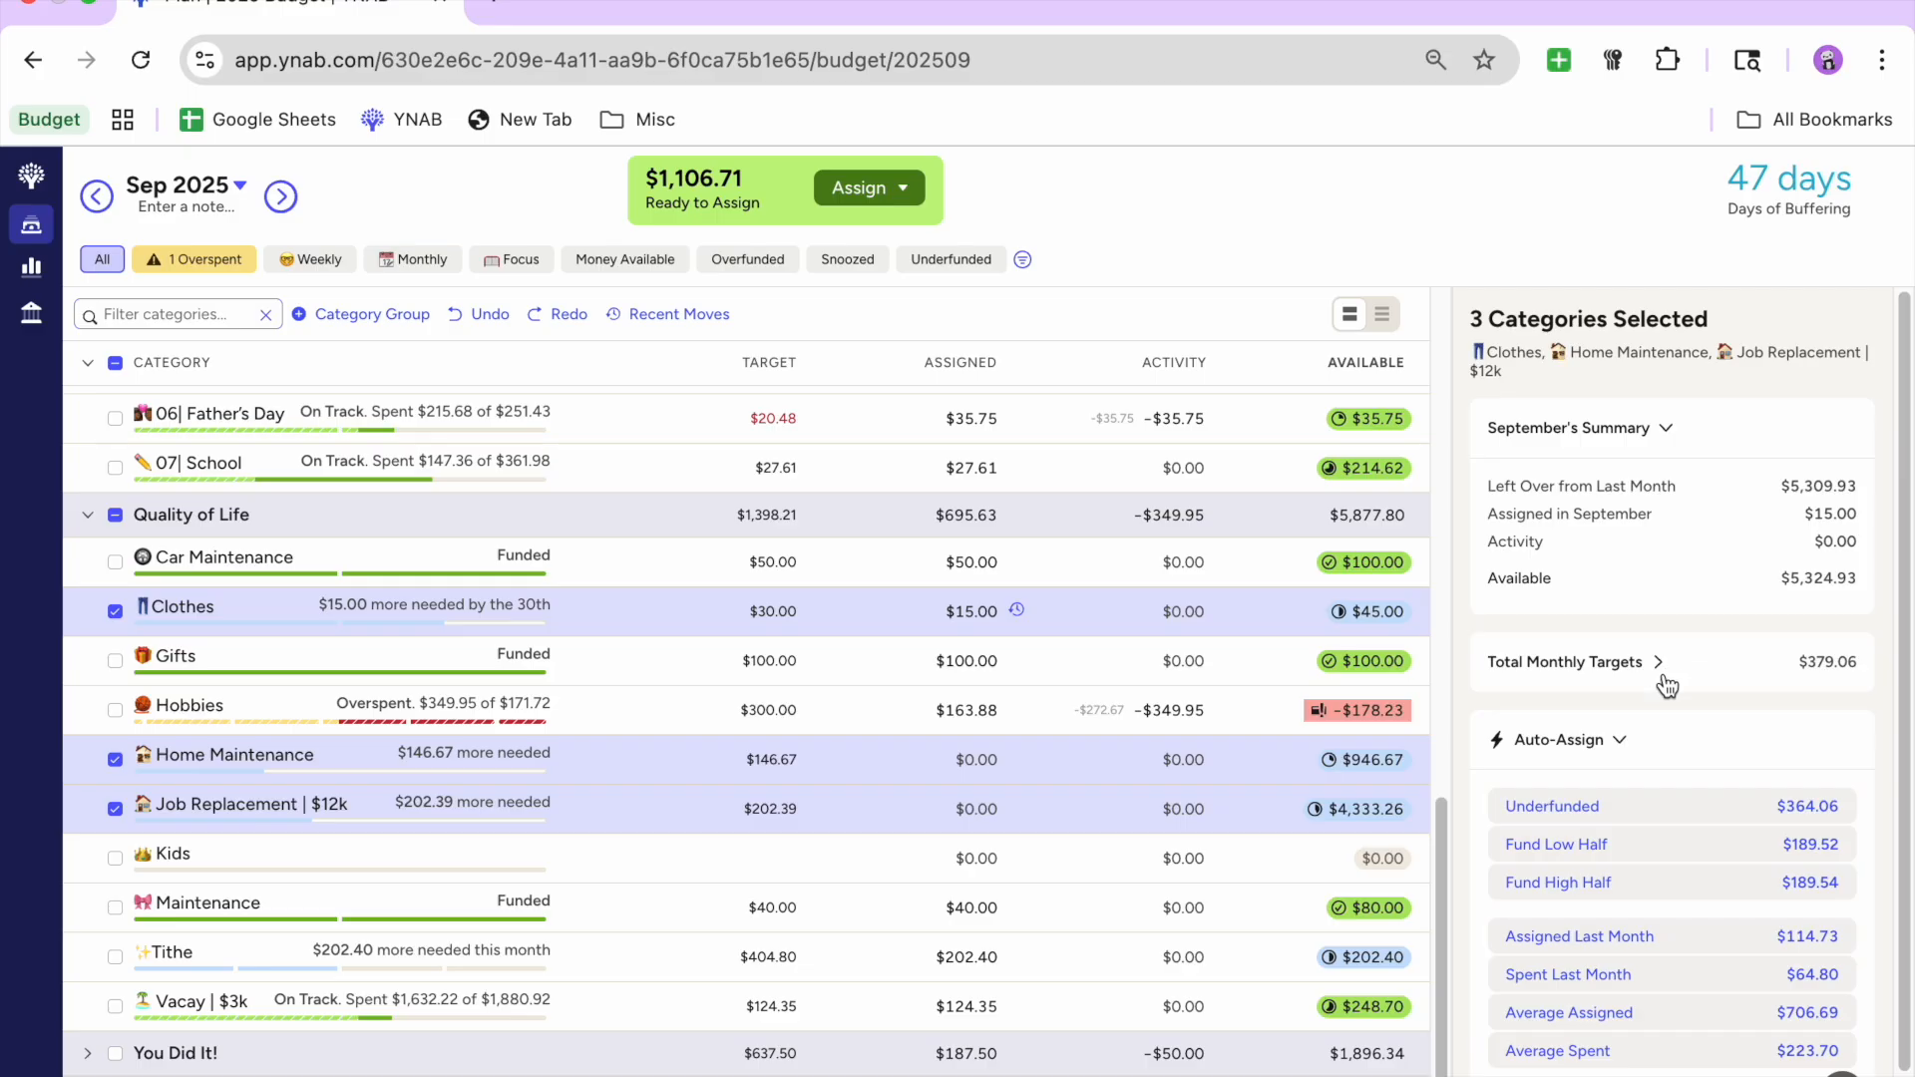
left_click(1624, 810)
left_click(116, 611)
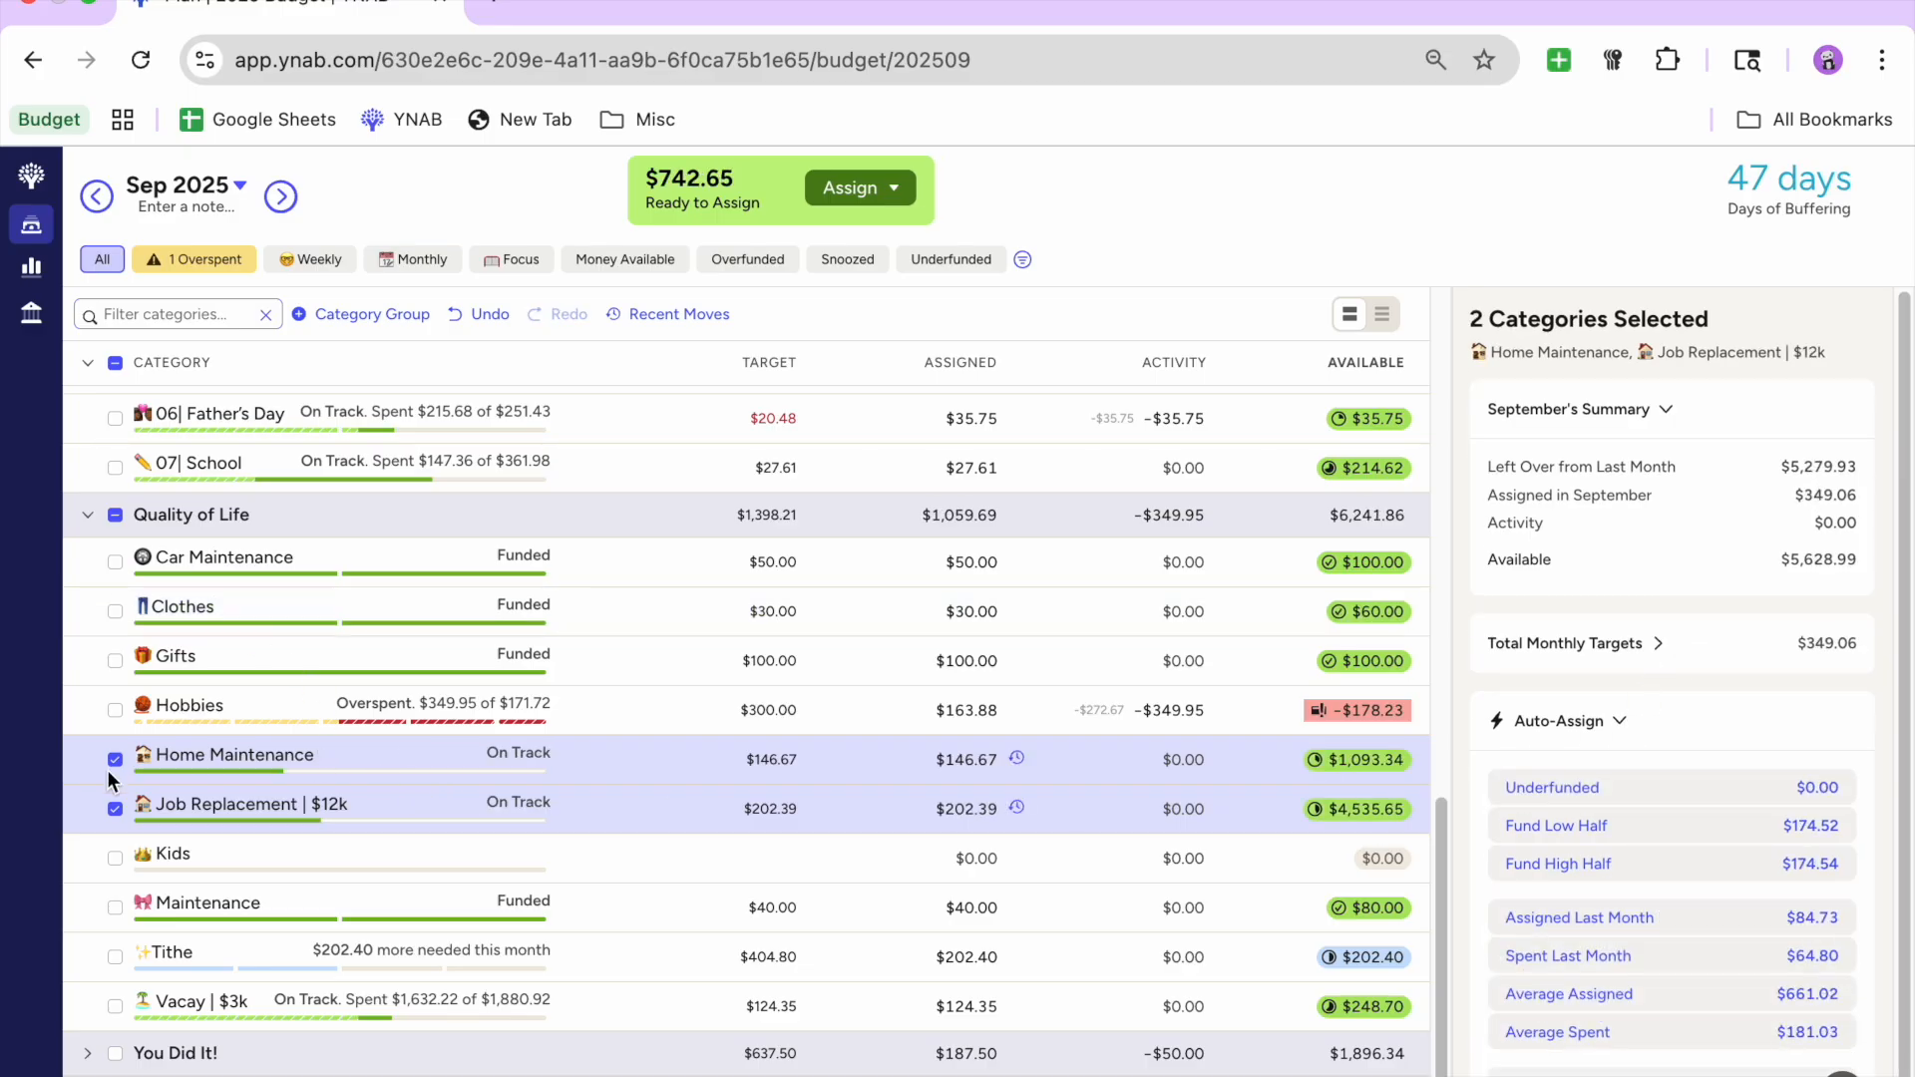
left_click(115, 760)
left_click(116, 809)
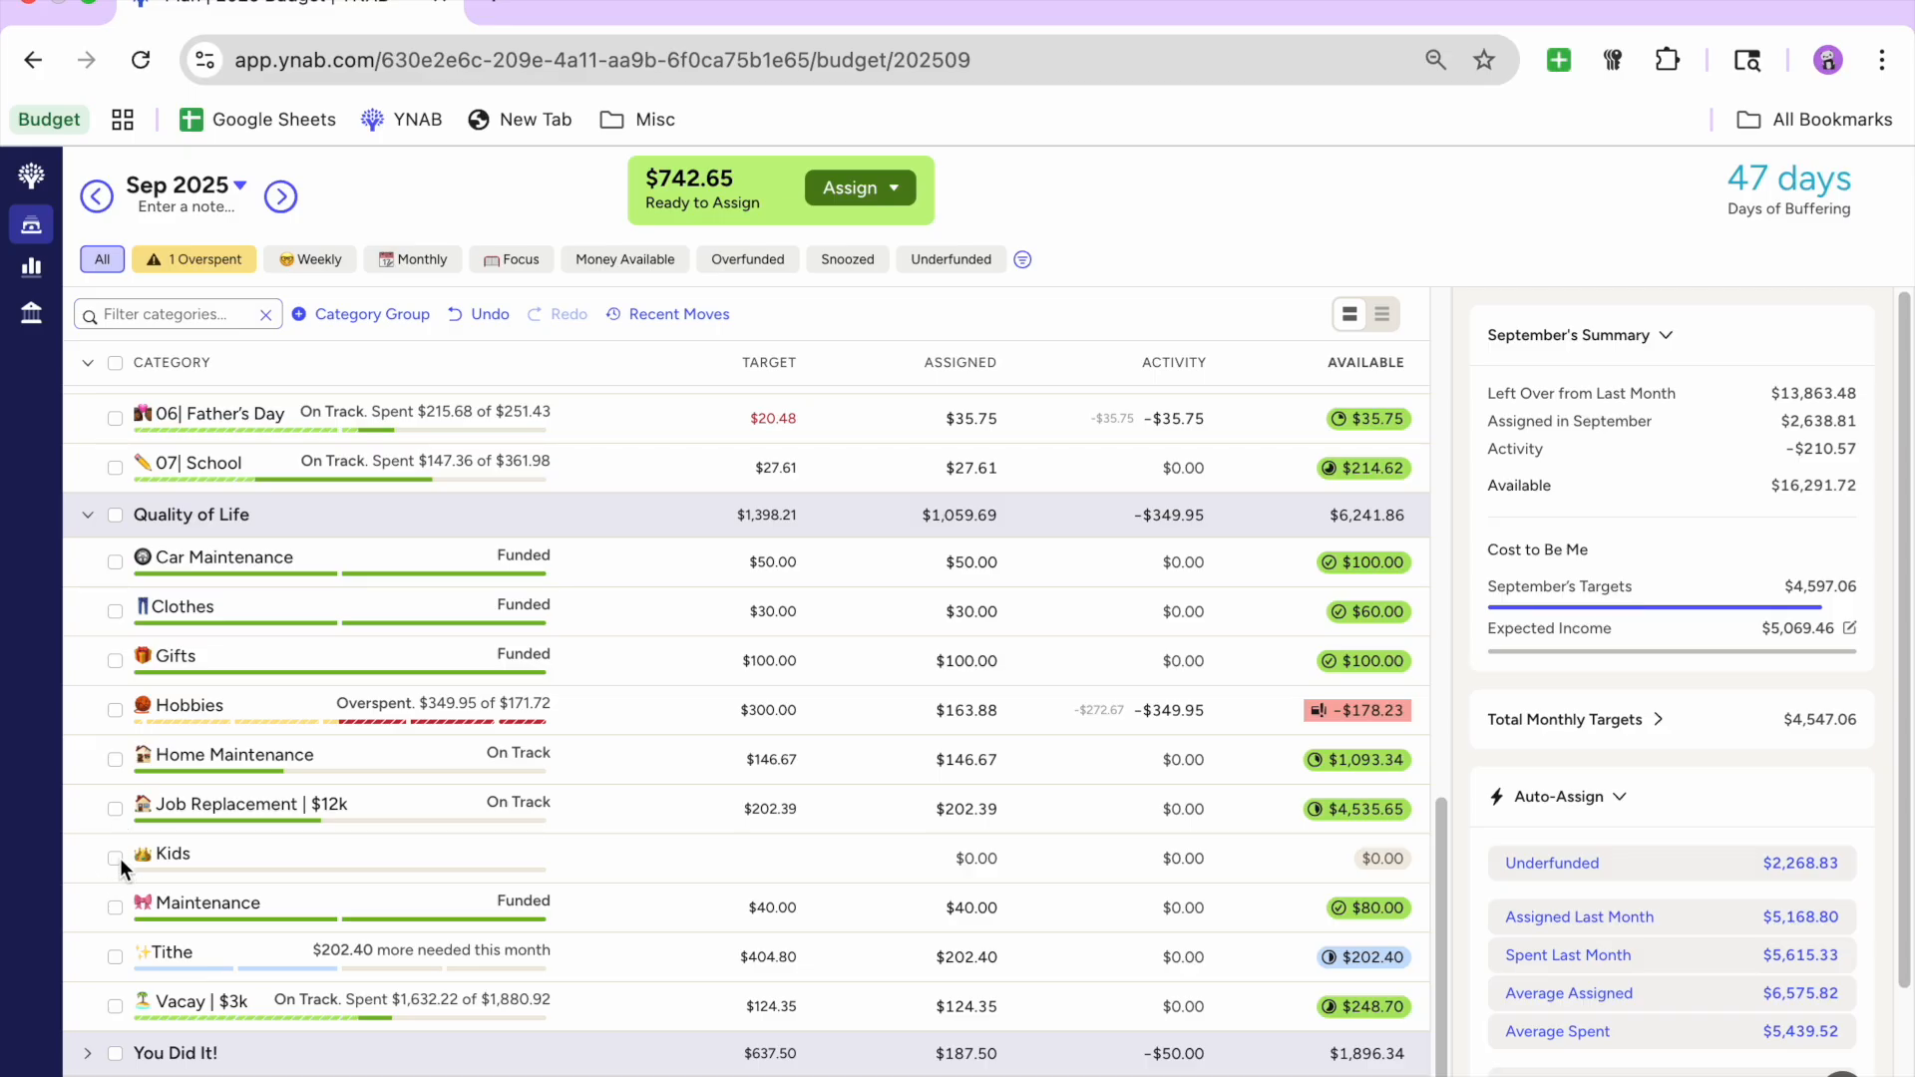
Step: Expand the Kids category's target section and assign $40.00 to Kids for this month
left_click(118, 858)
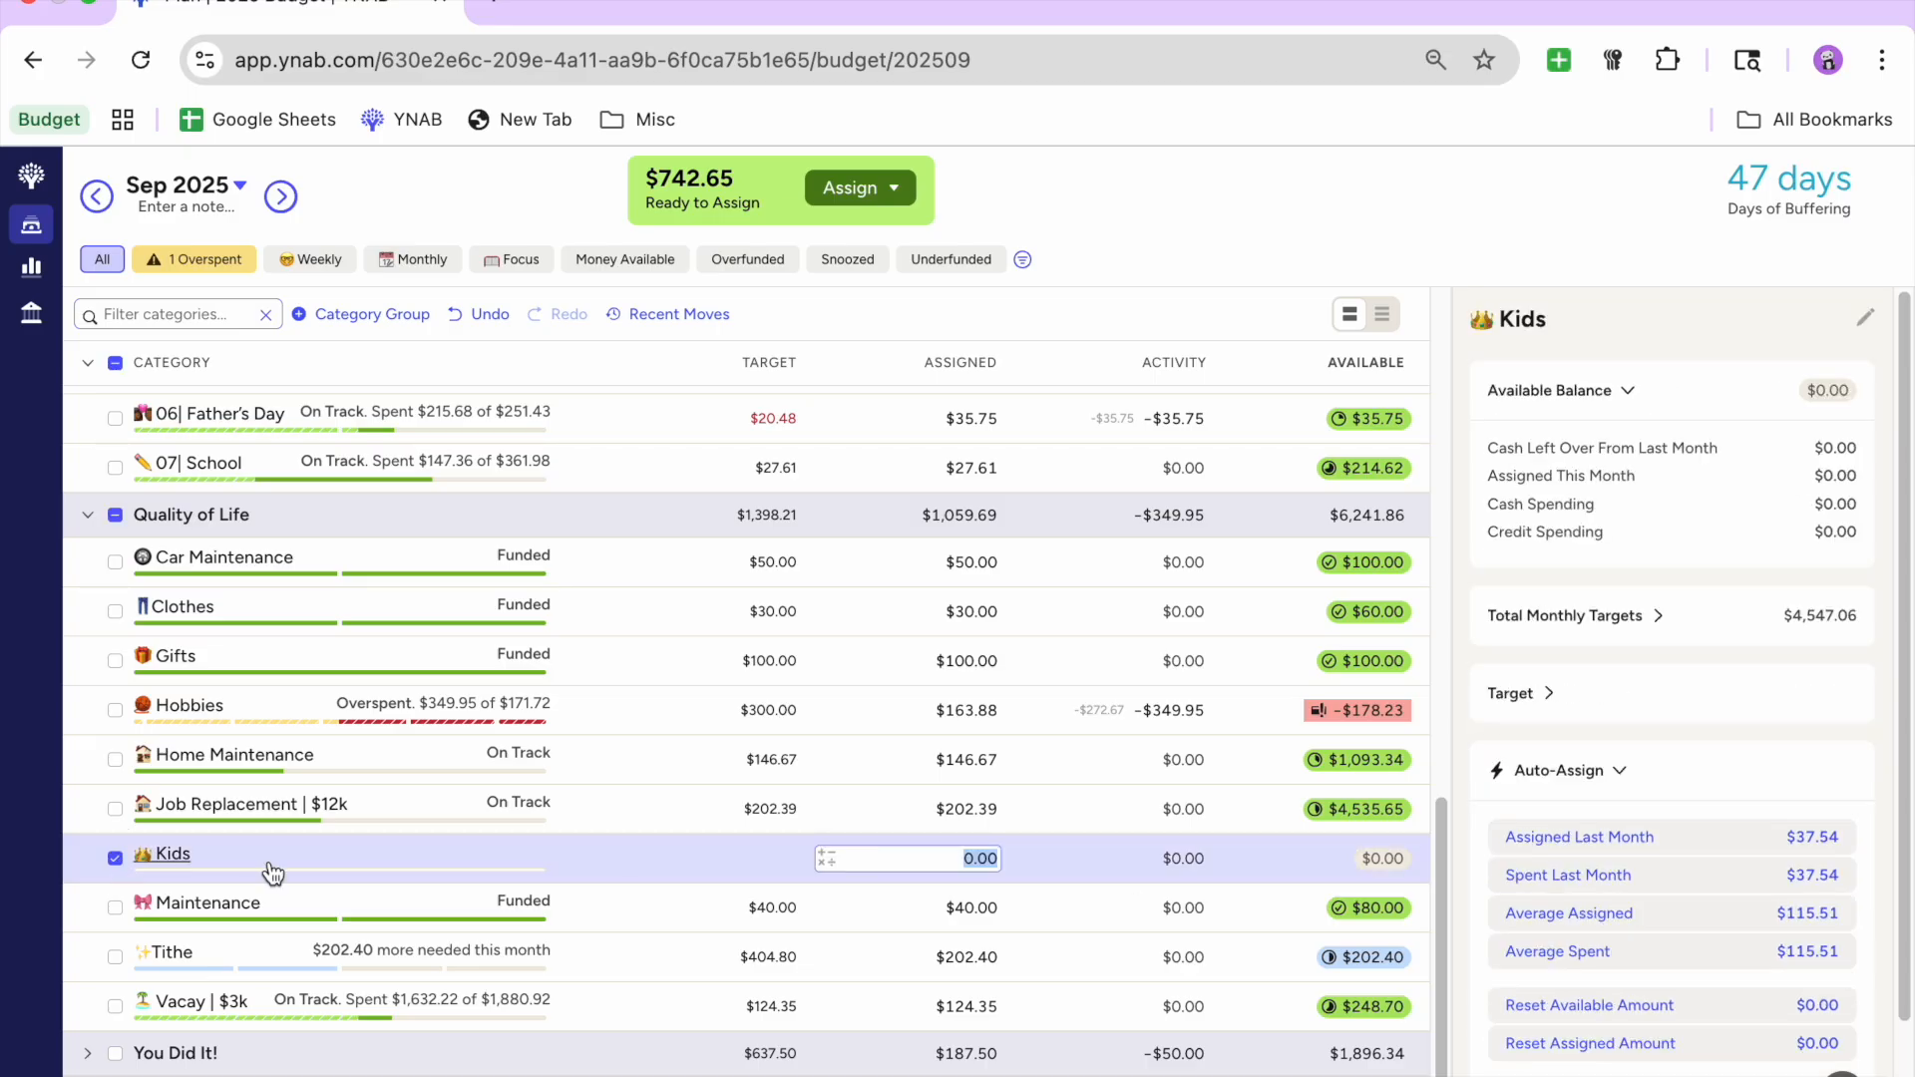
left_click(1563, 702)
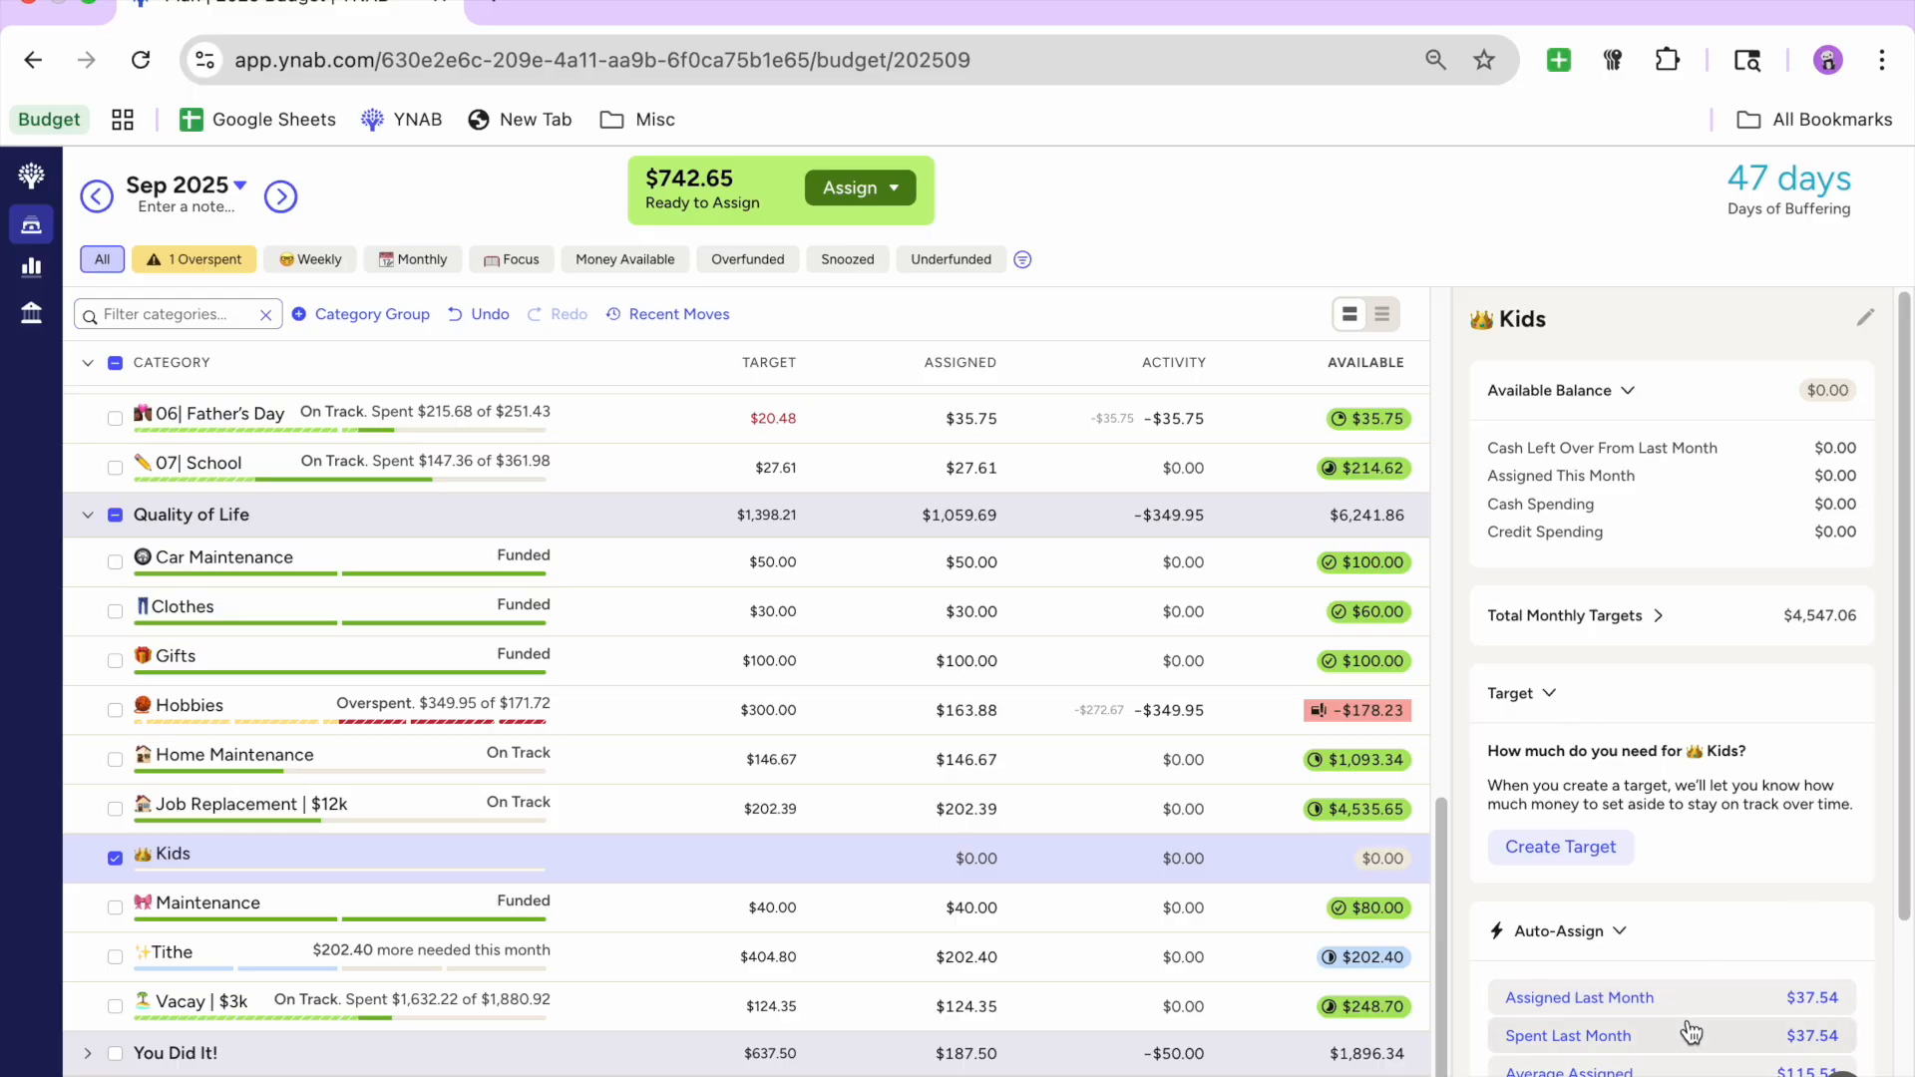
left_click(928, 859)
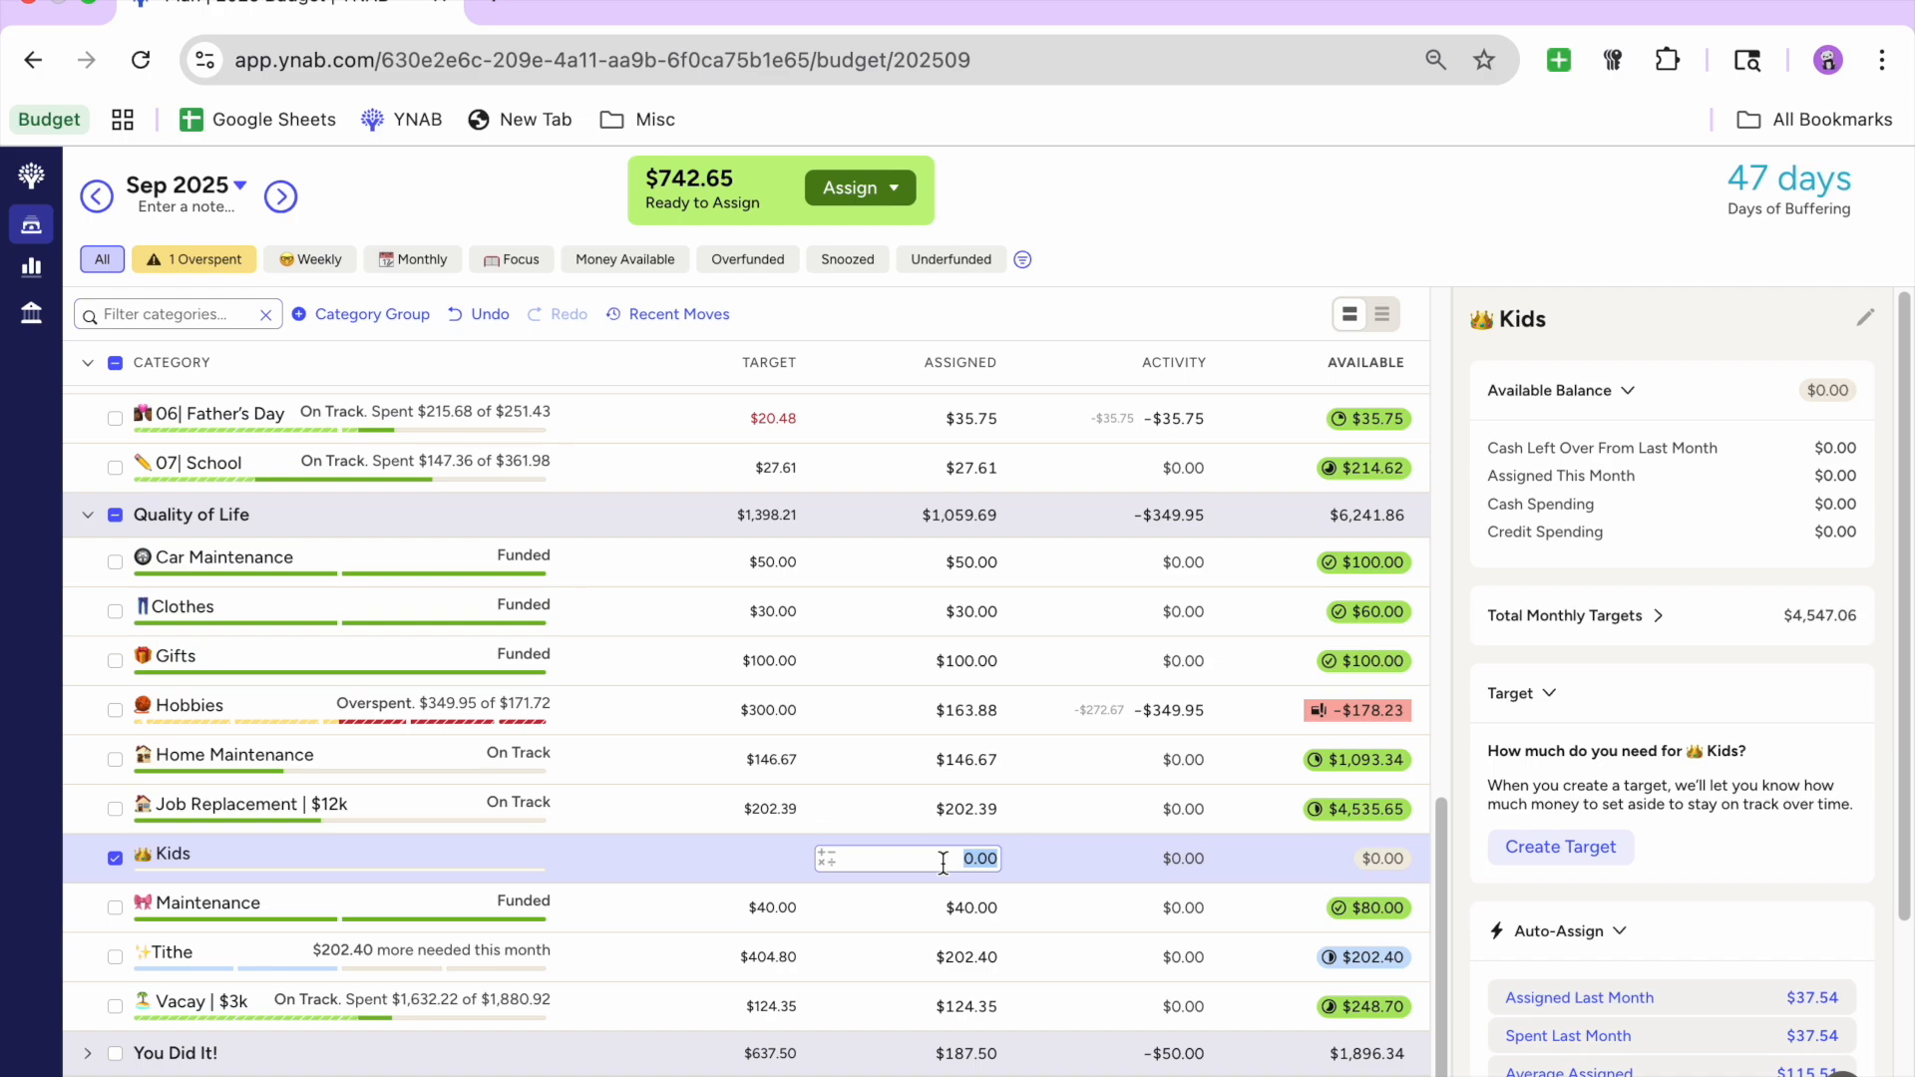
type("40")
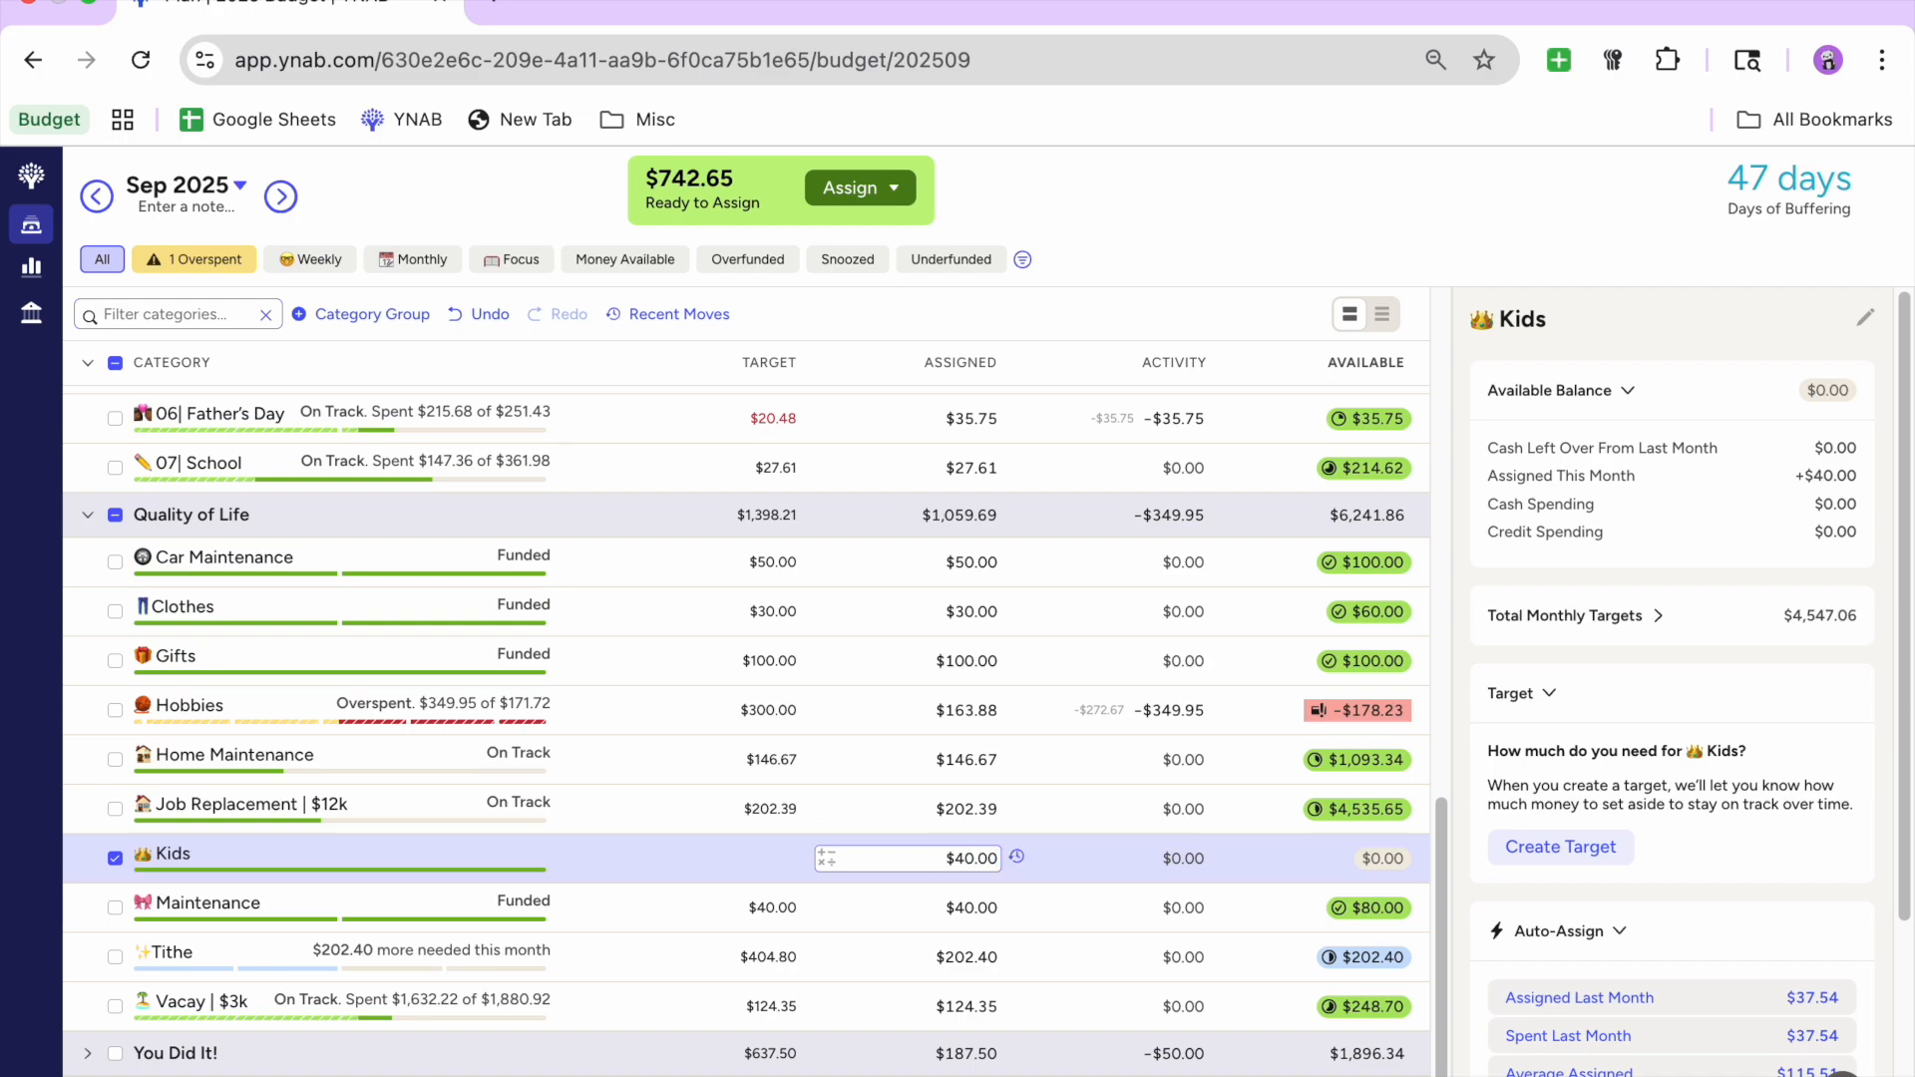
Step: Commit the $40.00 assignment for Kids and deselect the category
key("Return")
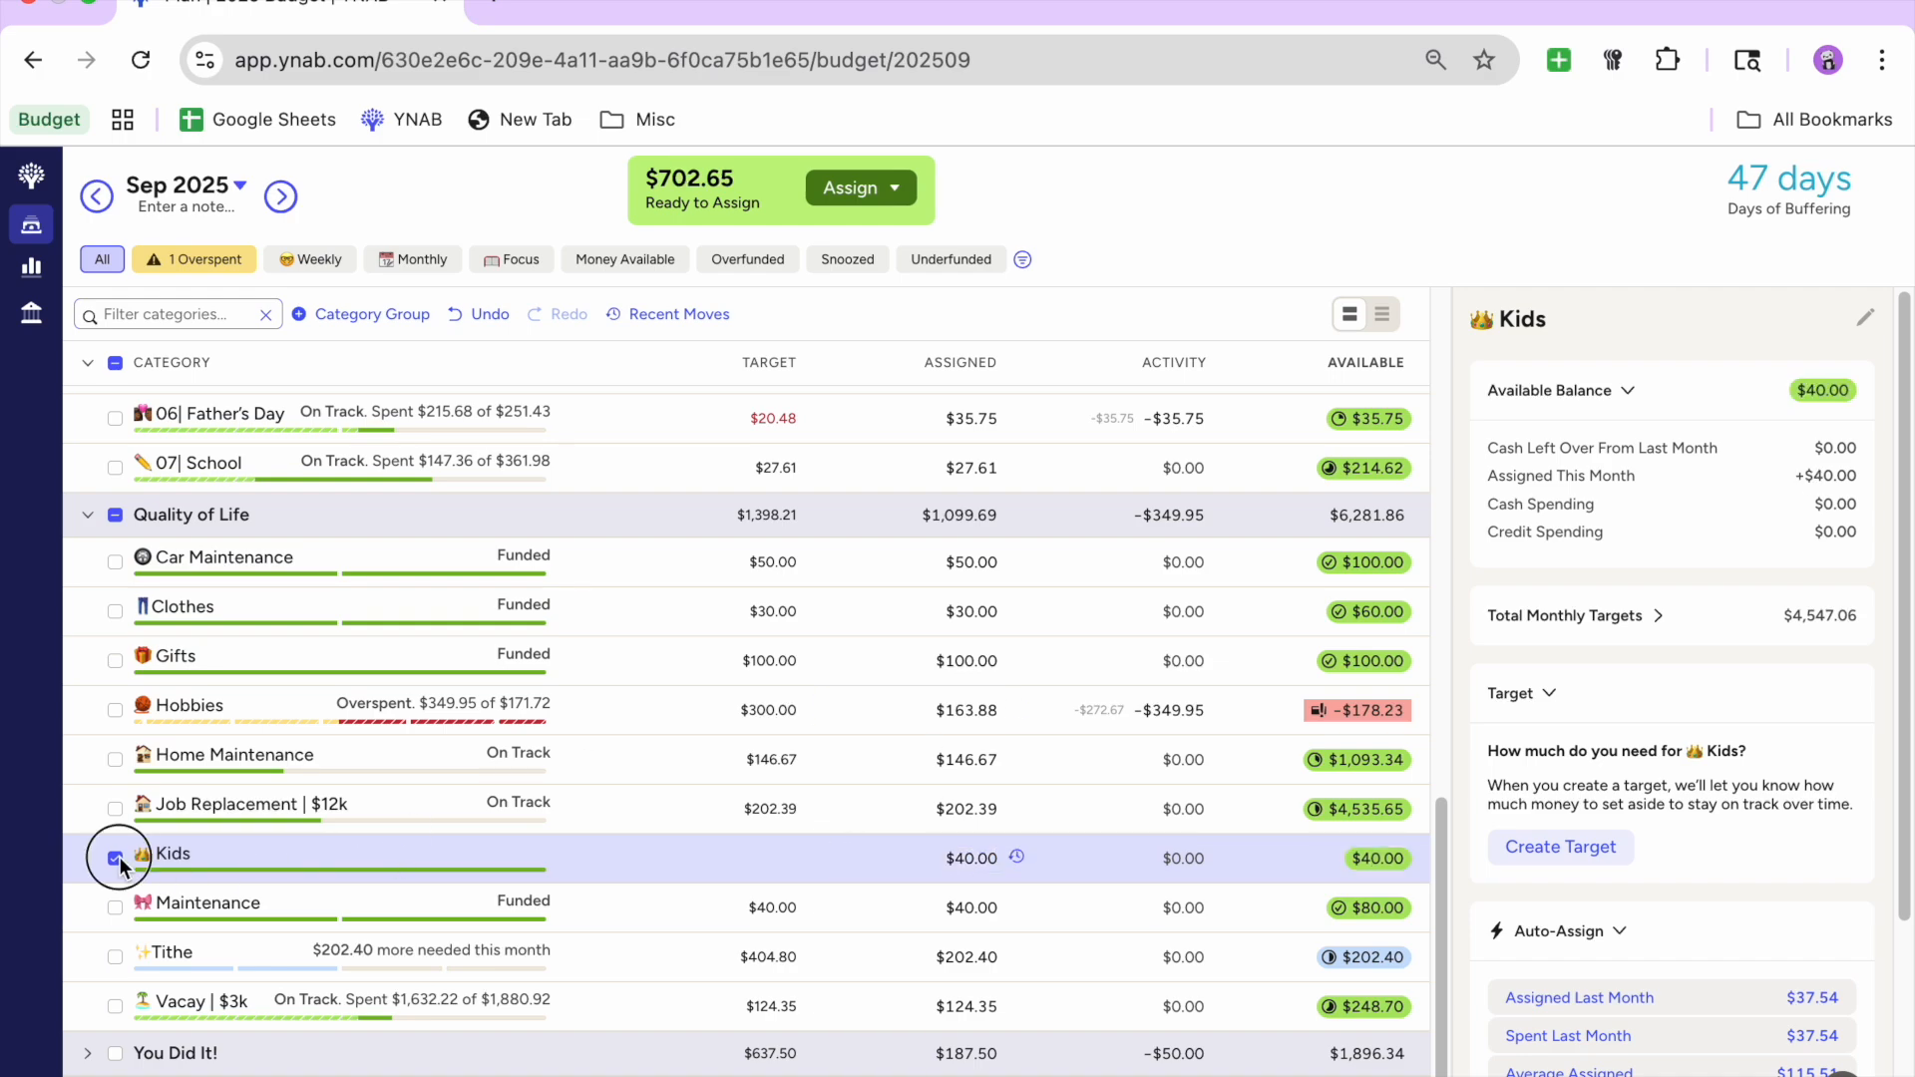
left_click(117, 856)
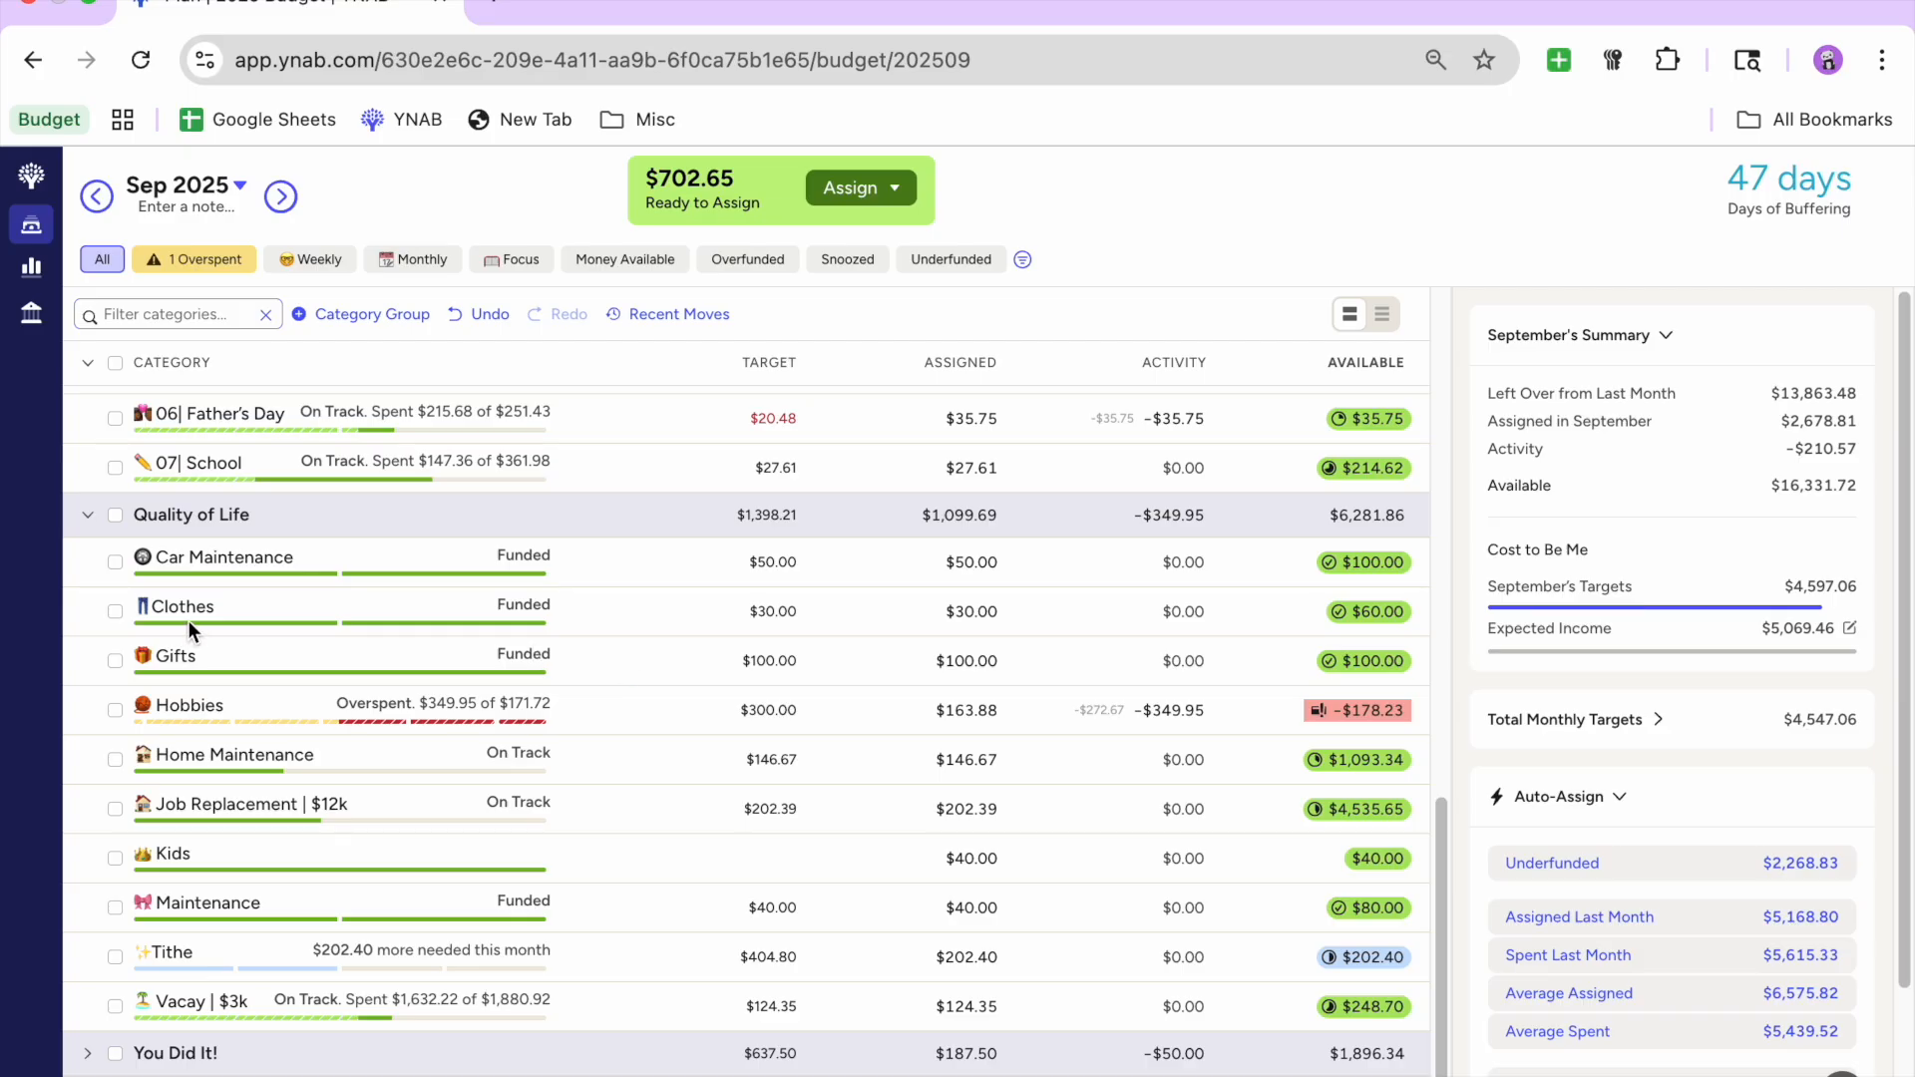
Step: Filter the plan to underfunded categories and auto-assign the underfunded $35.00 to Fuel only, leaving nothing selected
left_click(951, 260)
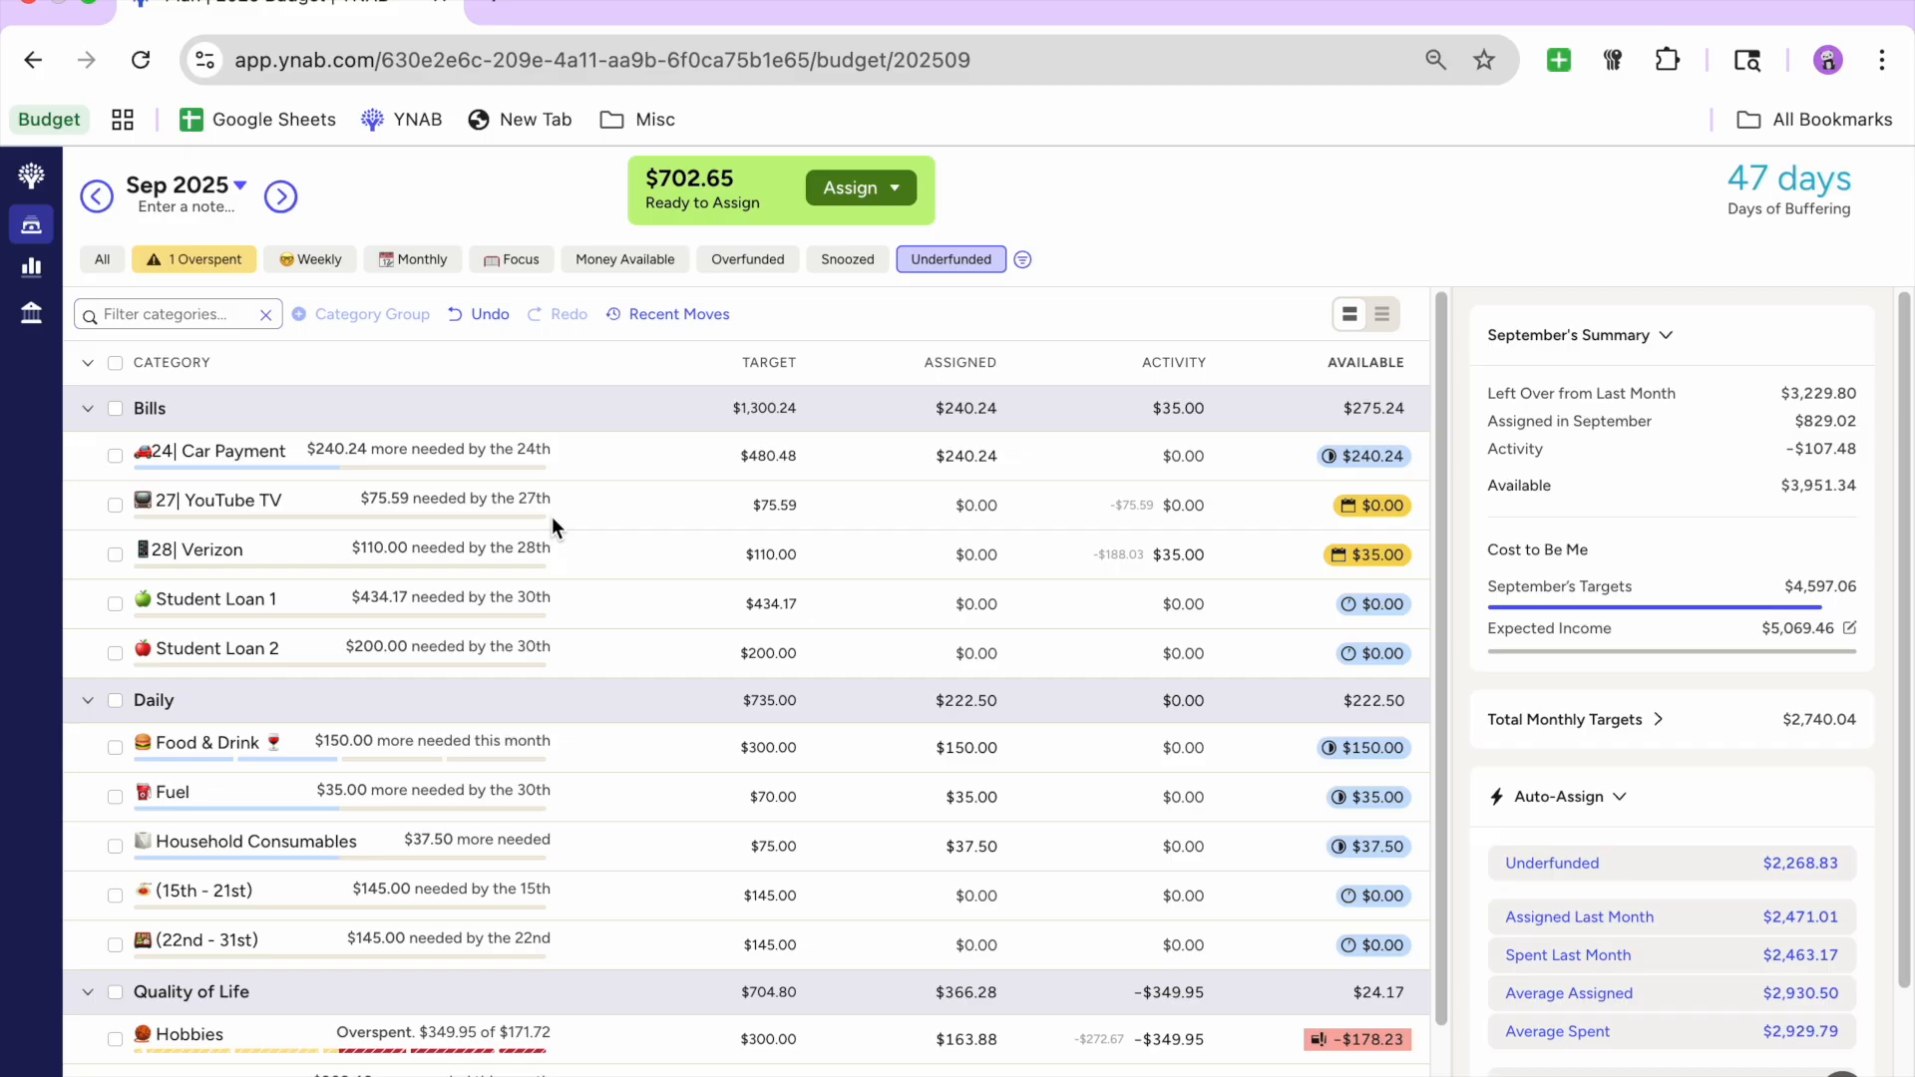
left_click(116, 747)
left_click(114, 796)
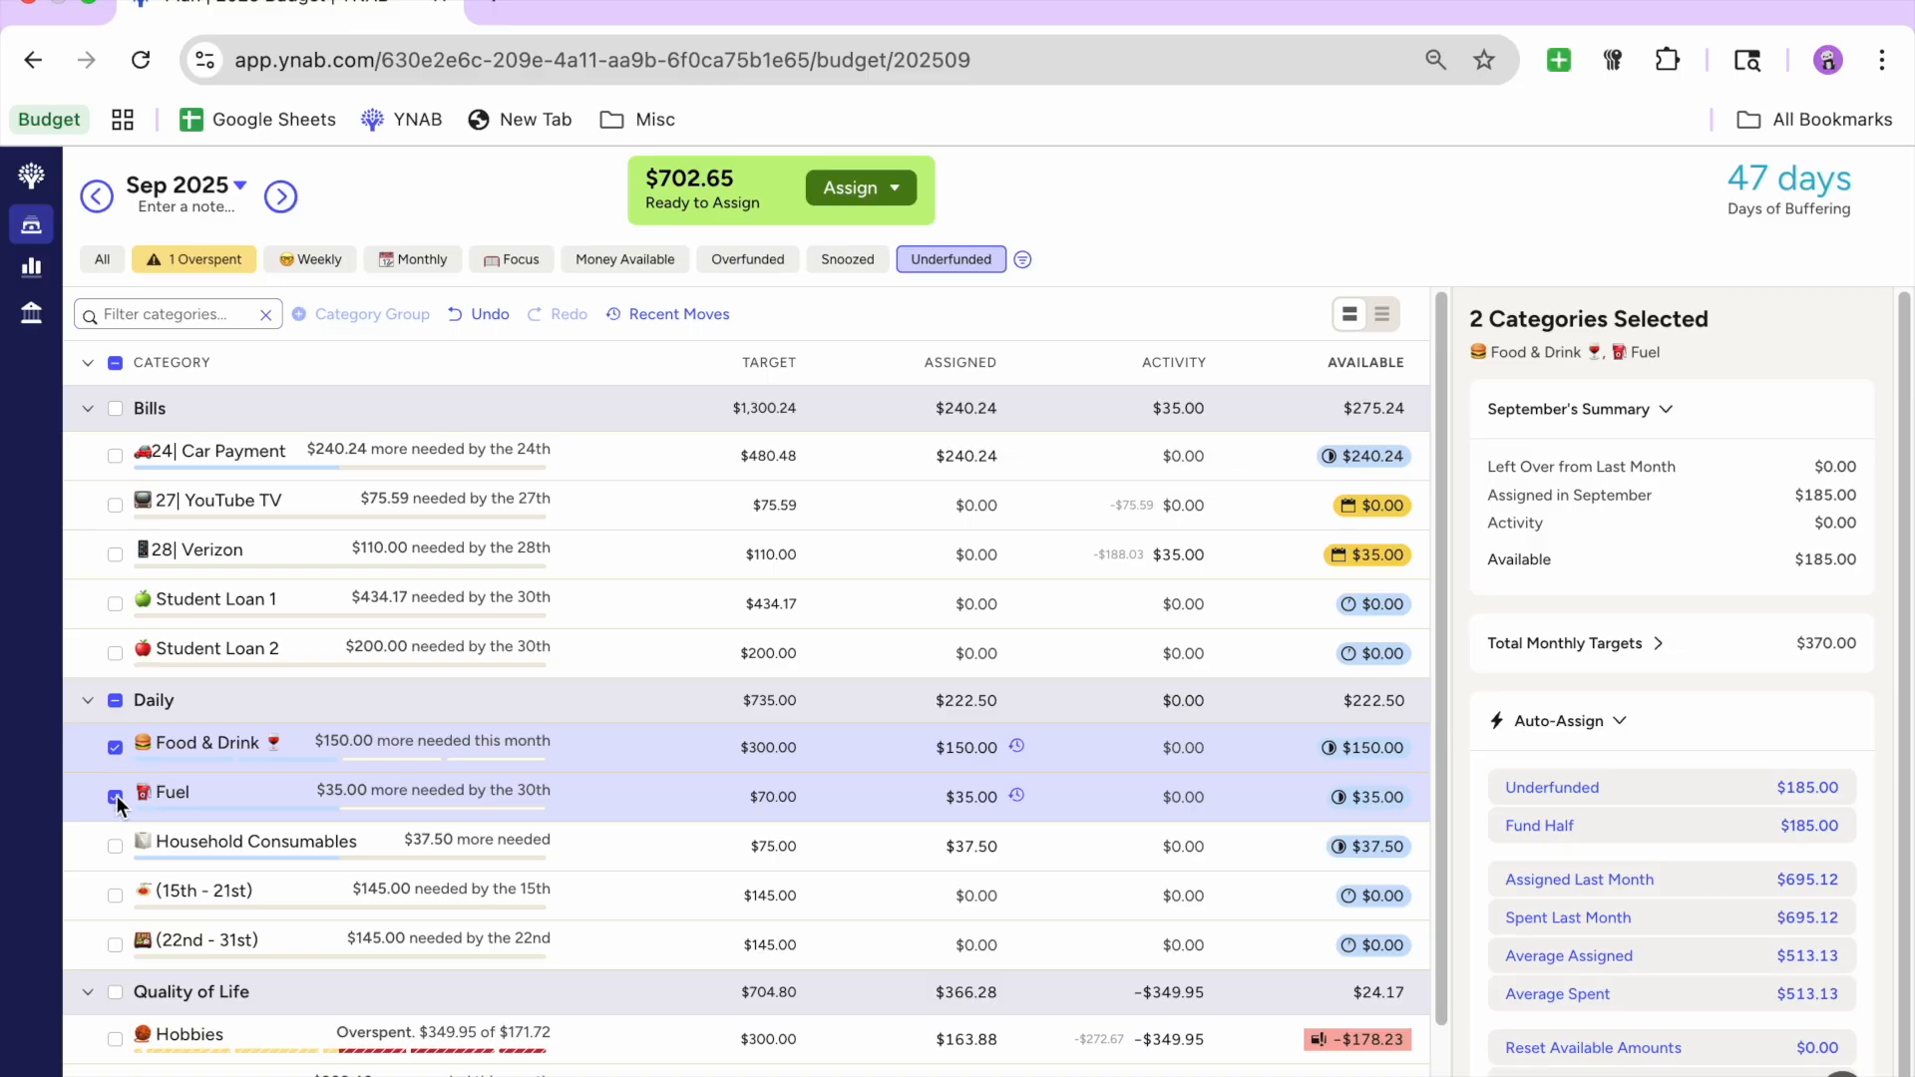
left_click(116, 795)
left_click(117, 847)
left_click(119, 847)
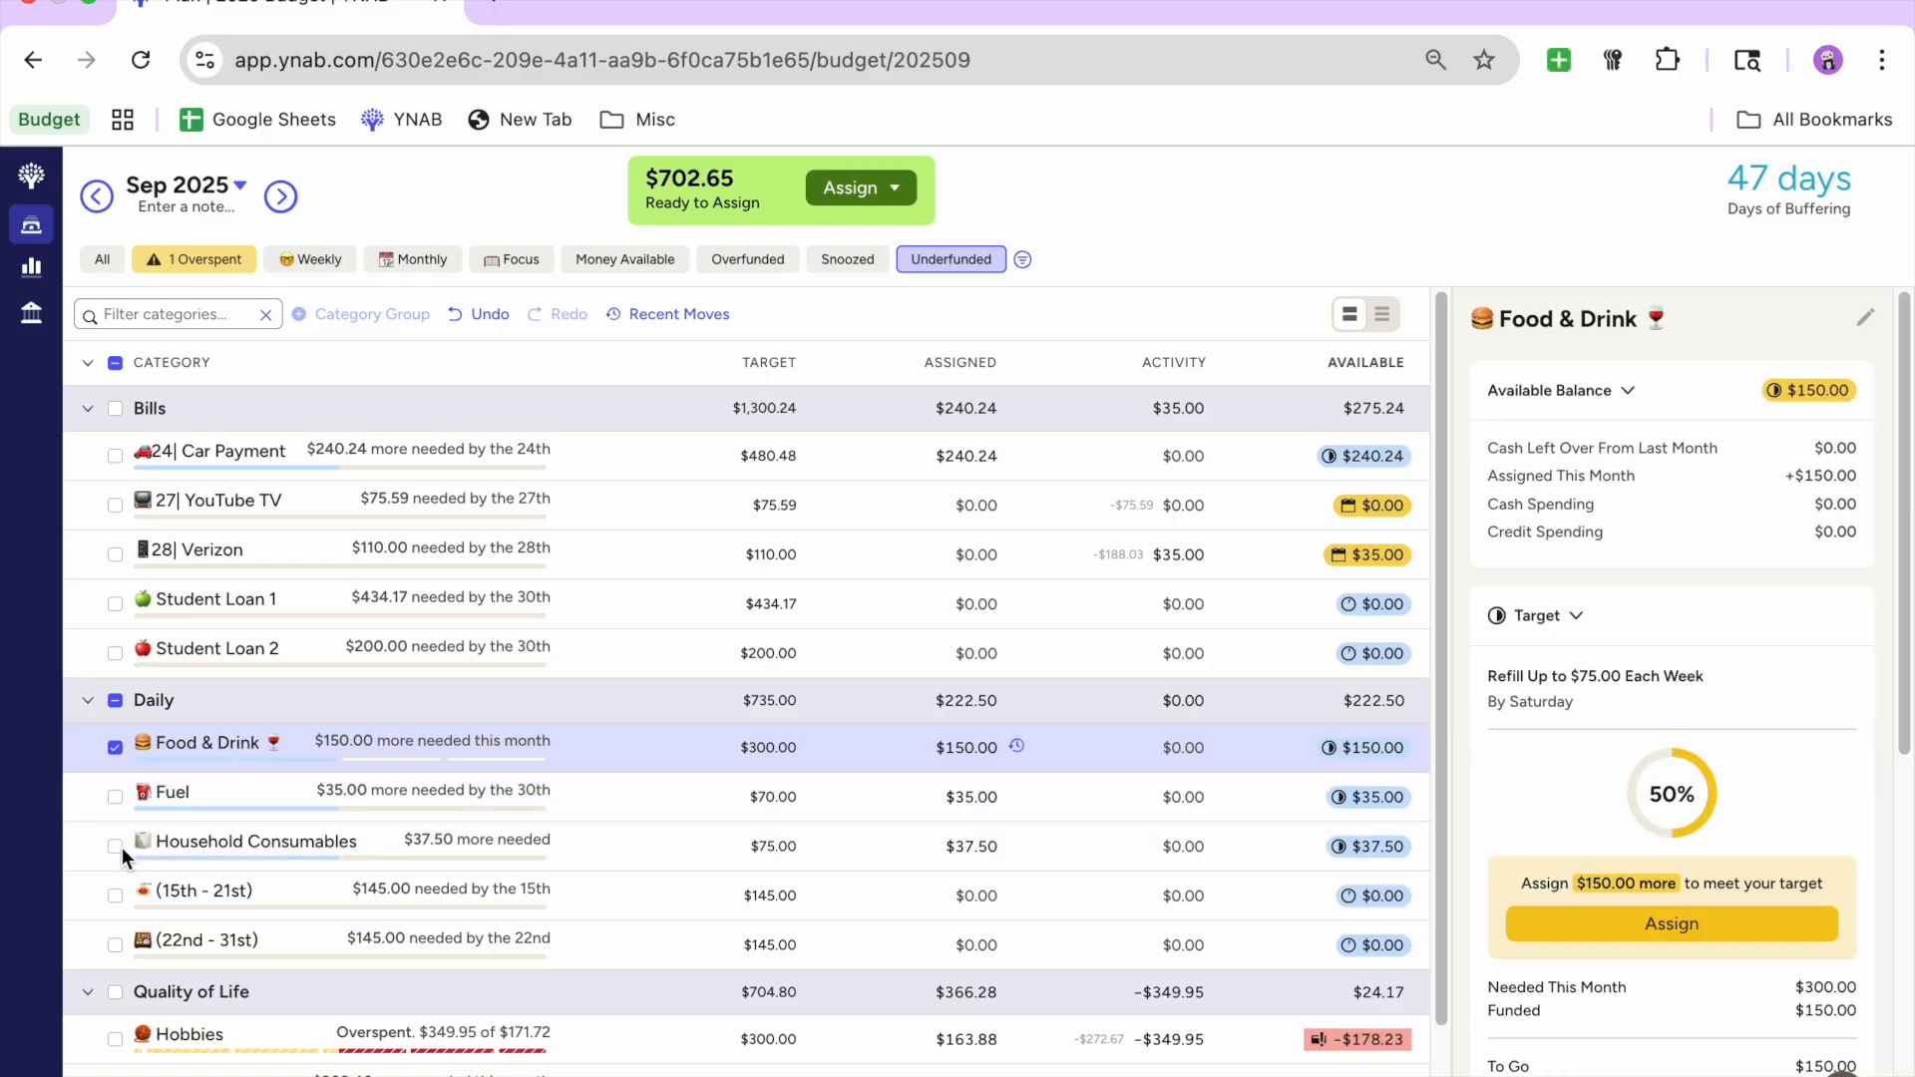
left_click(116, 747)
left_click(175, 793)
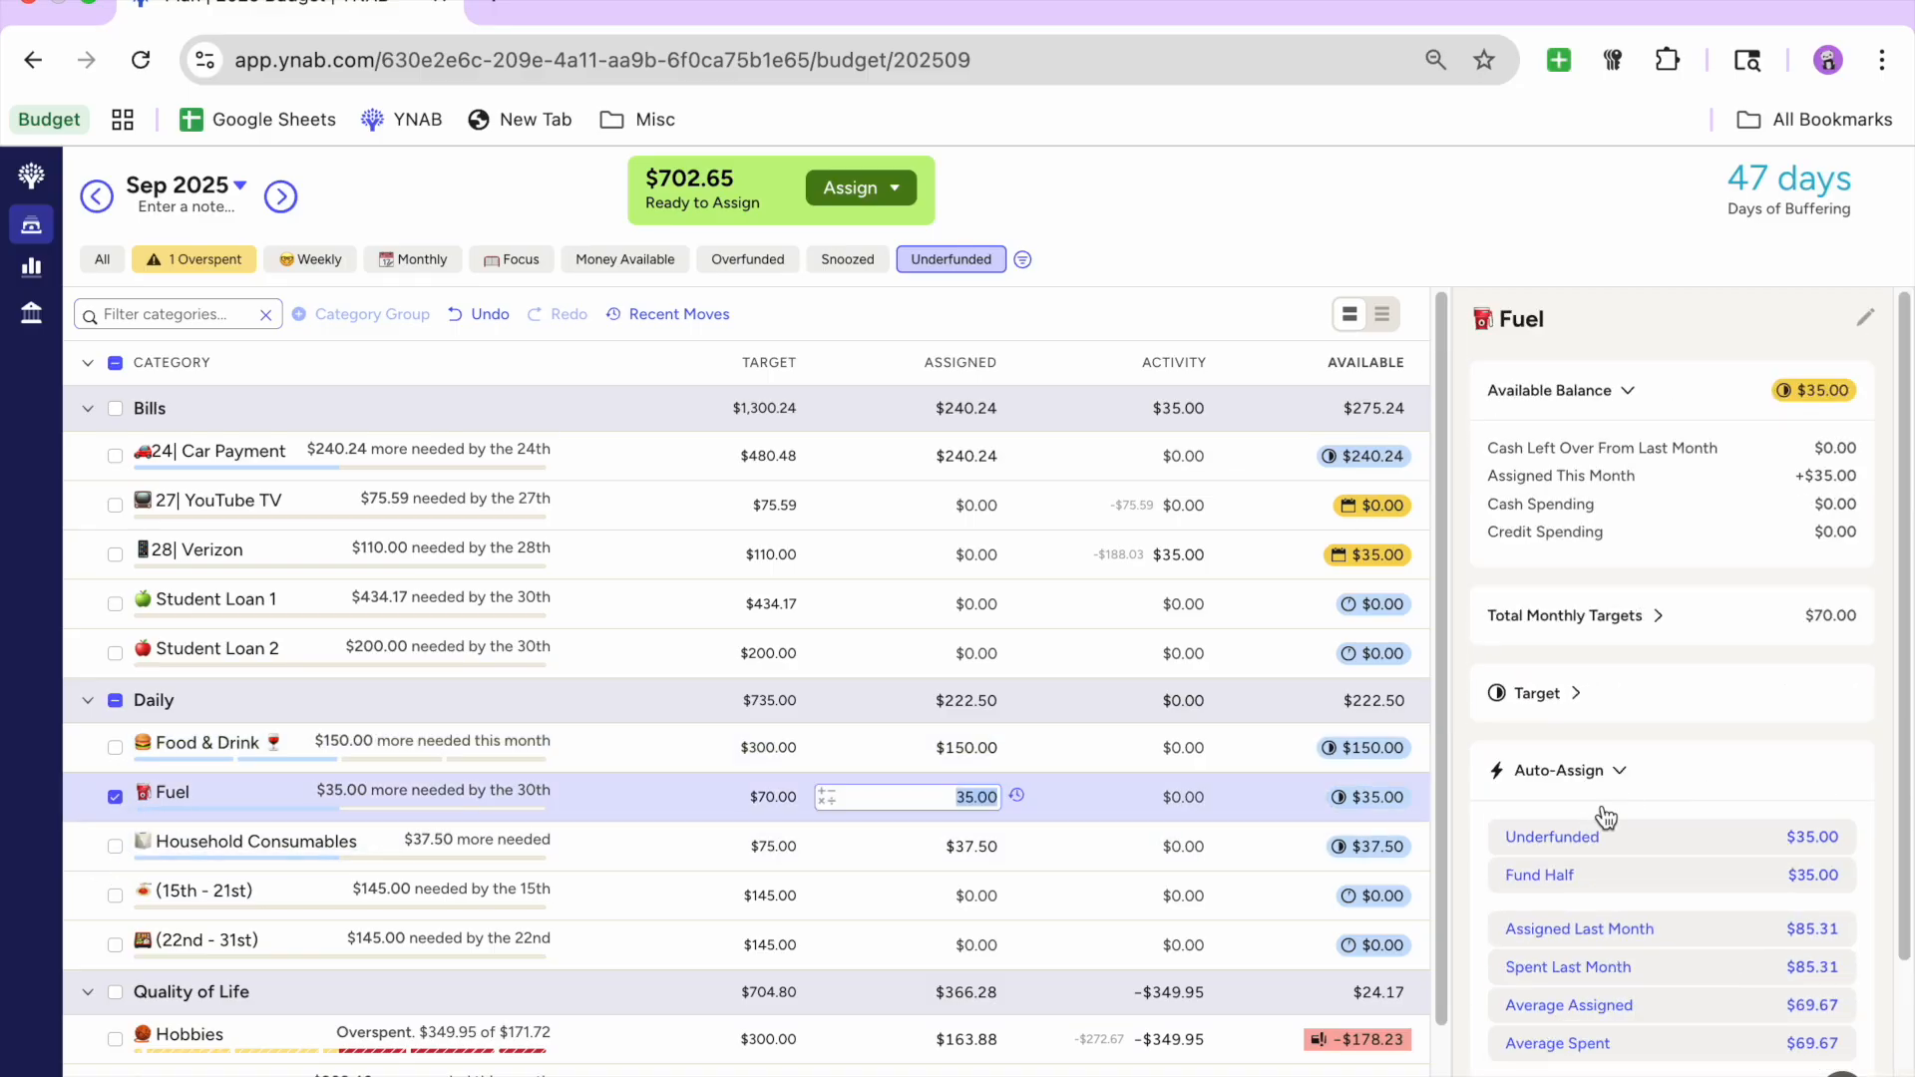
left_click(1604, 824)
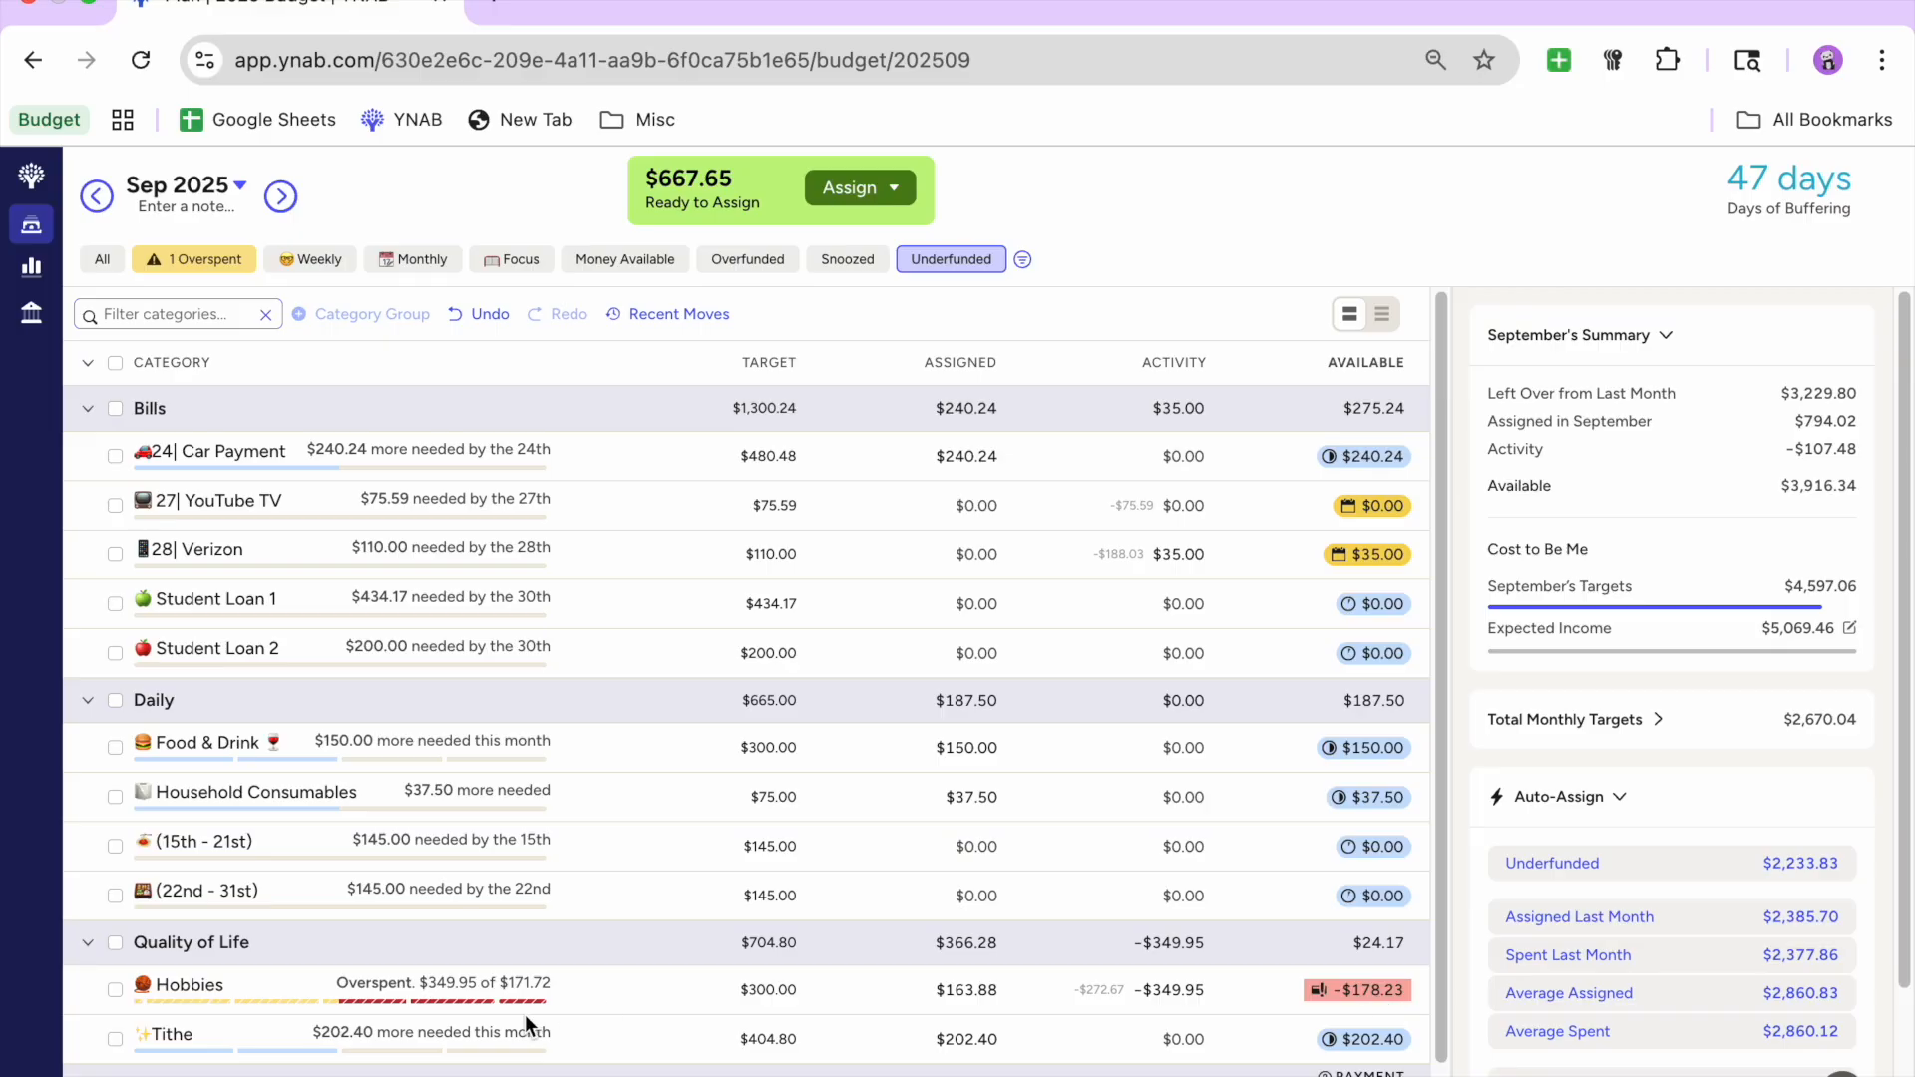
Step: Check the transactions behind the Hobbies activity and assign the $136.12 needed to meet the Hobbies target
left_click(1390, 994)
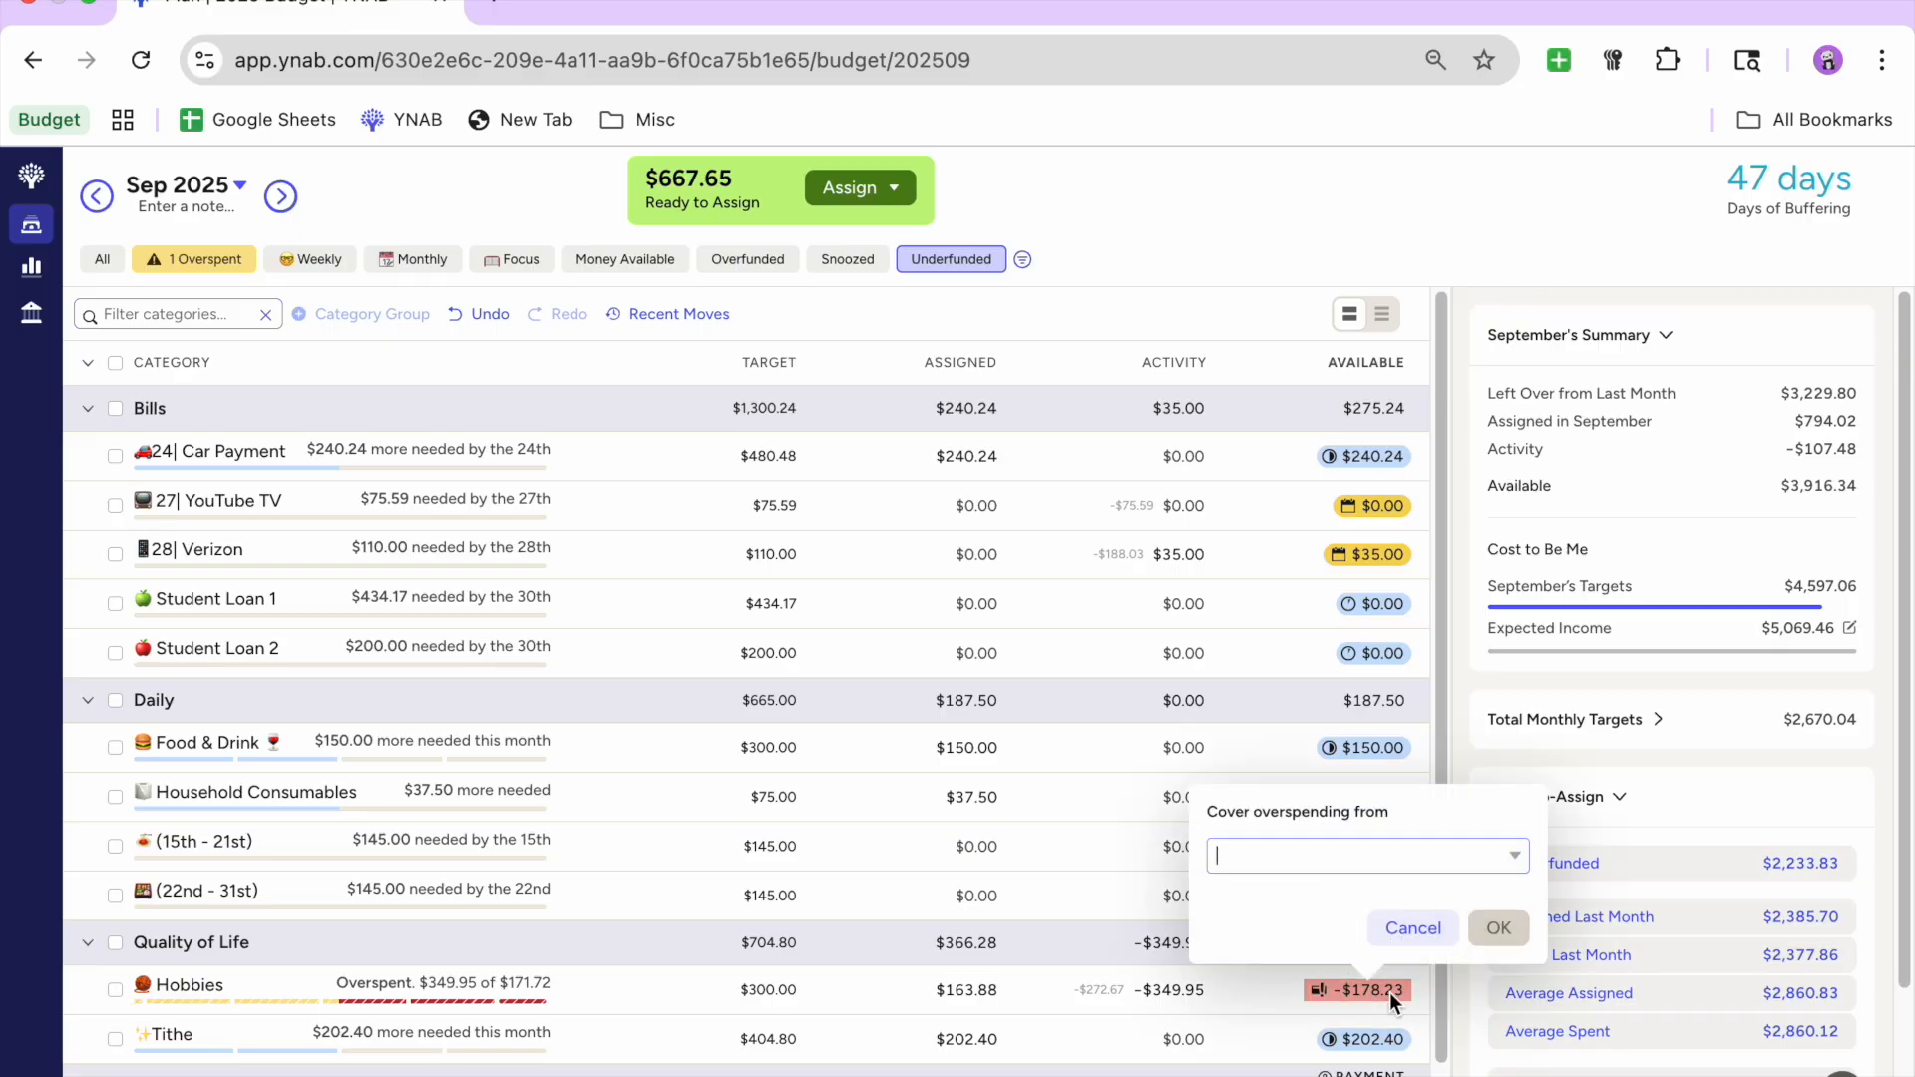
left_click(1177, 992)
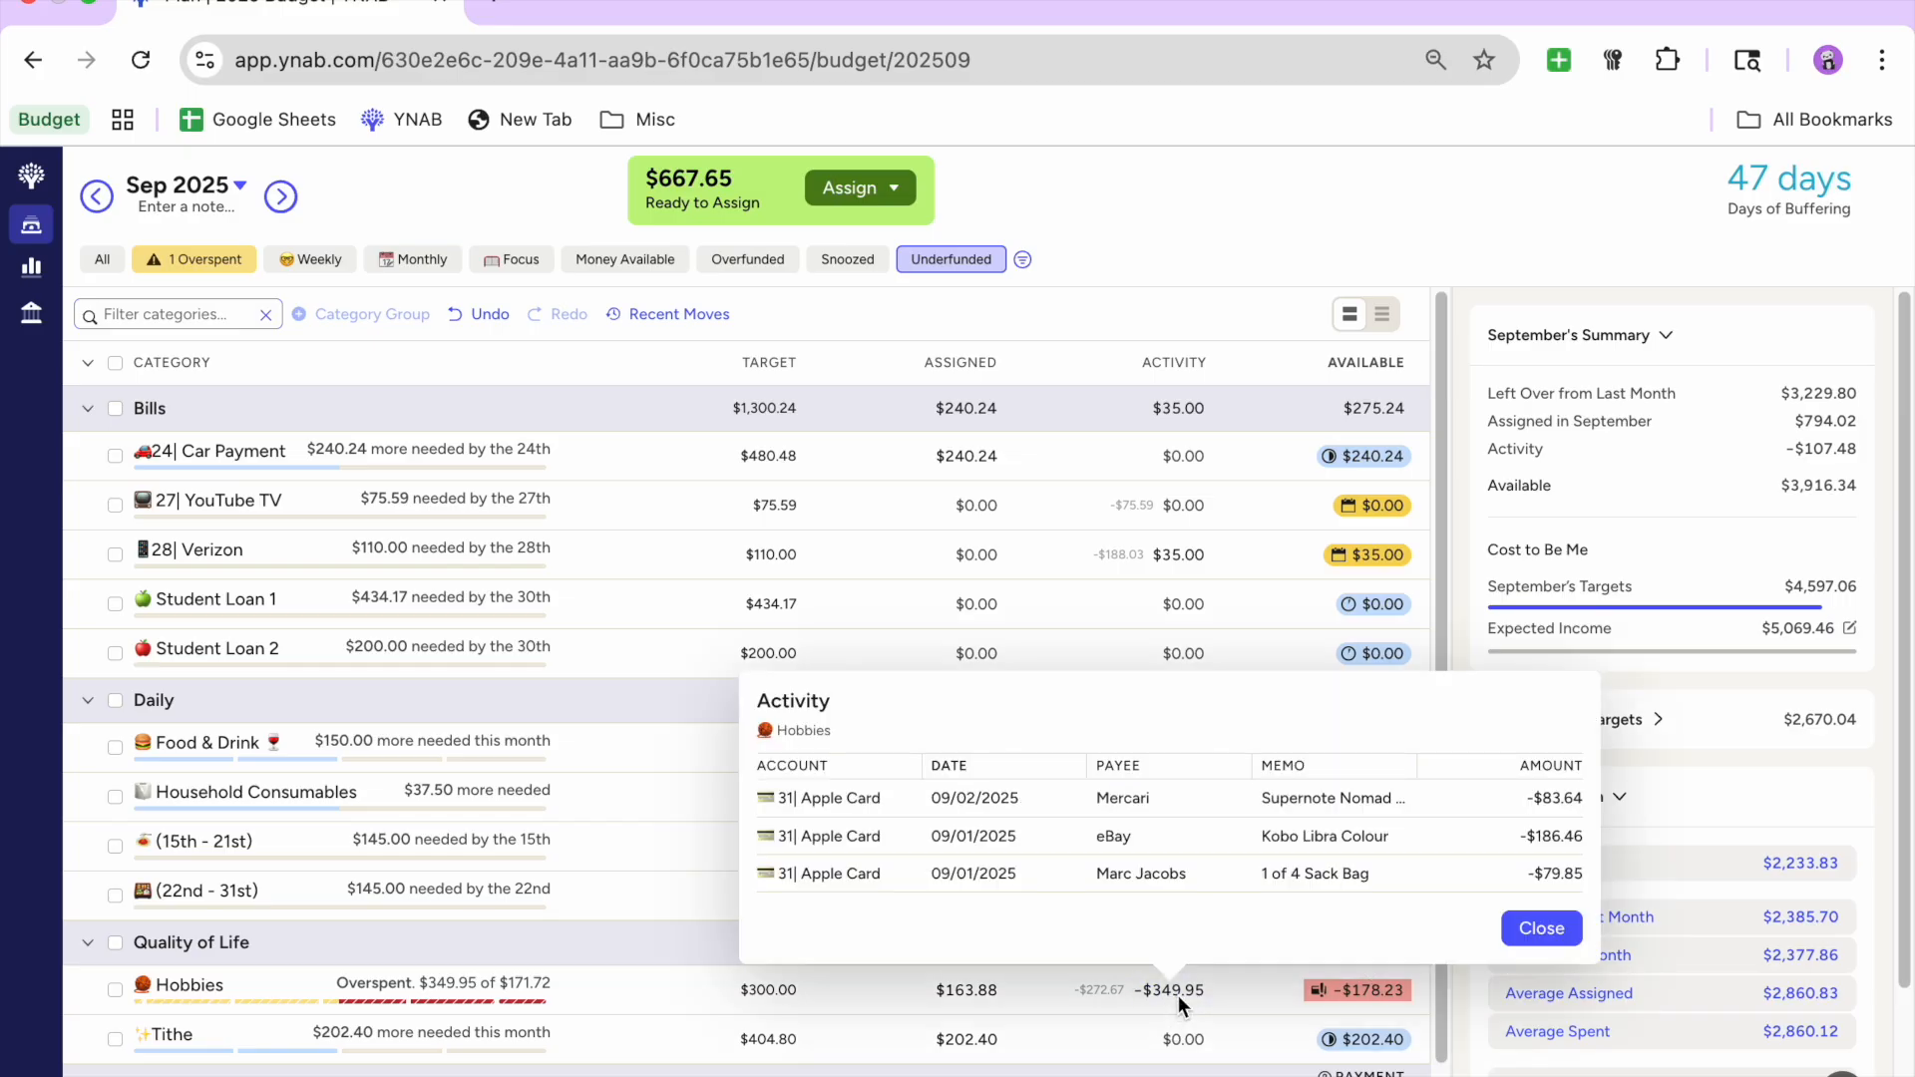
left_click(1031, 1003)
left_click(108, 993)
scroll(1817, 799, "down", 5)
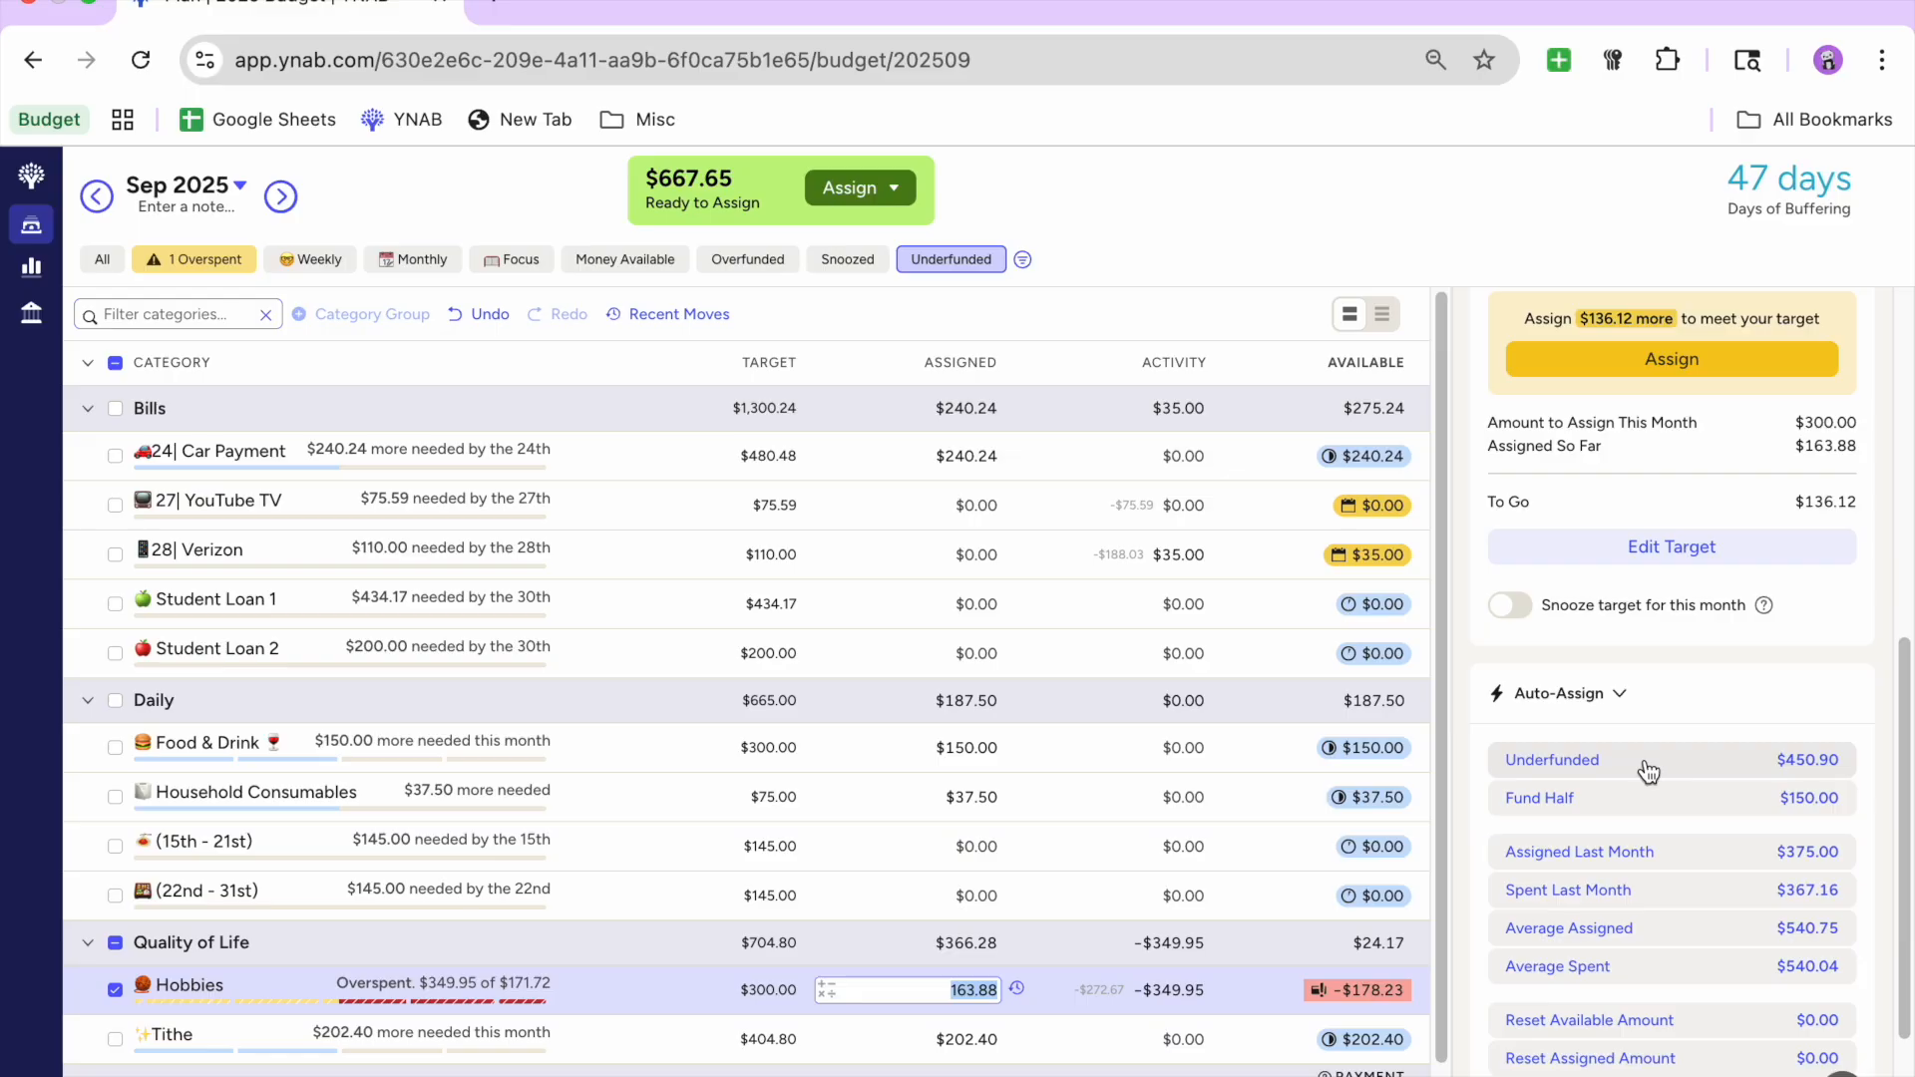
scroll(1661, 748, "up", 2)
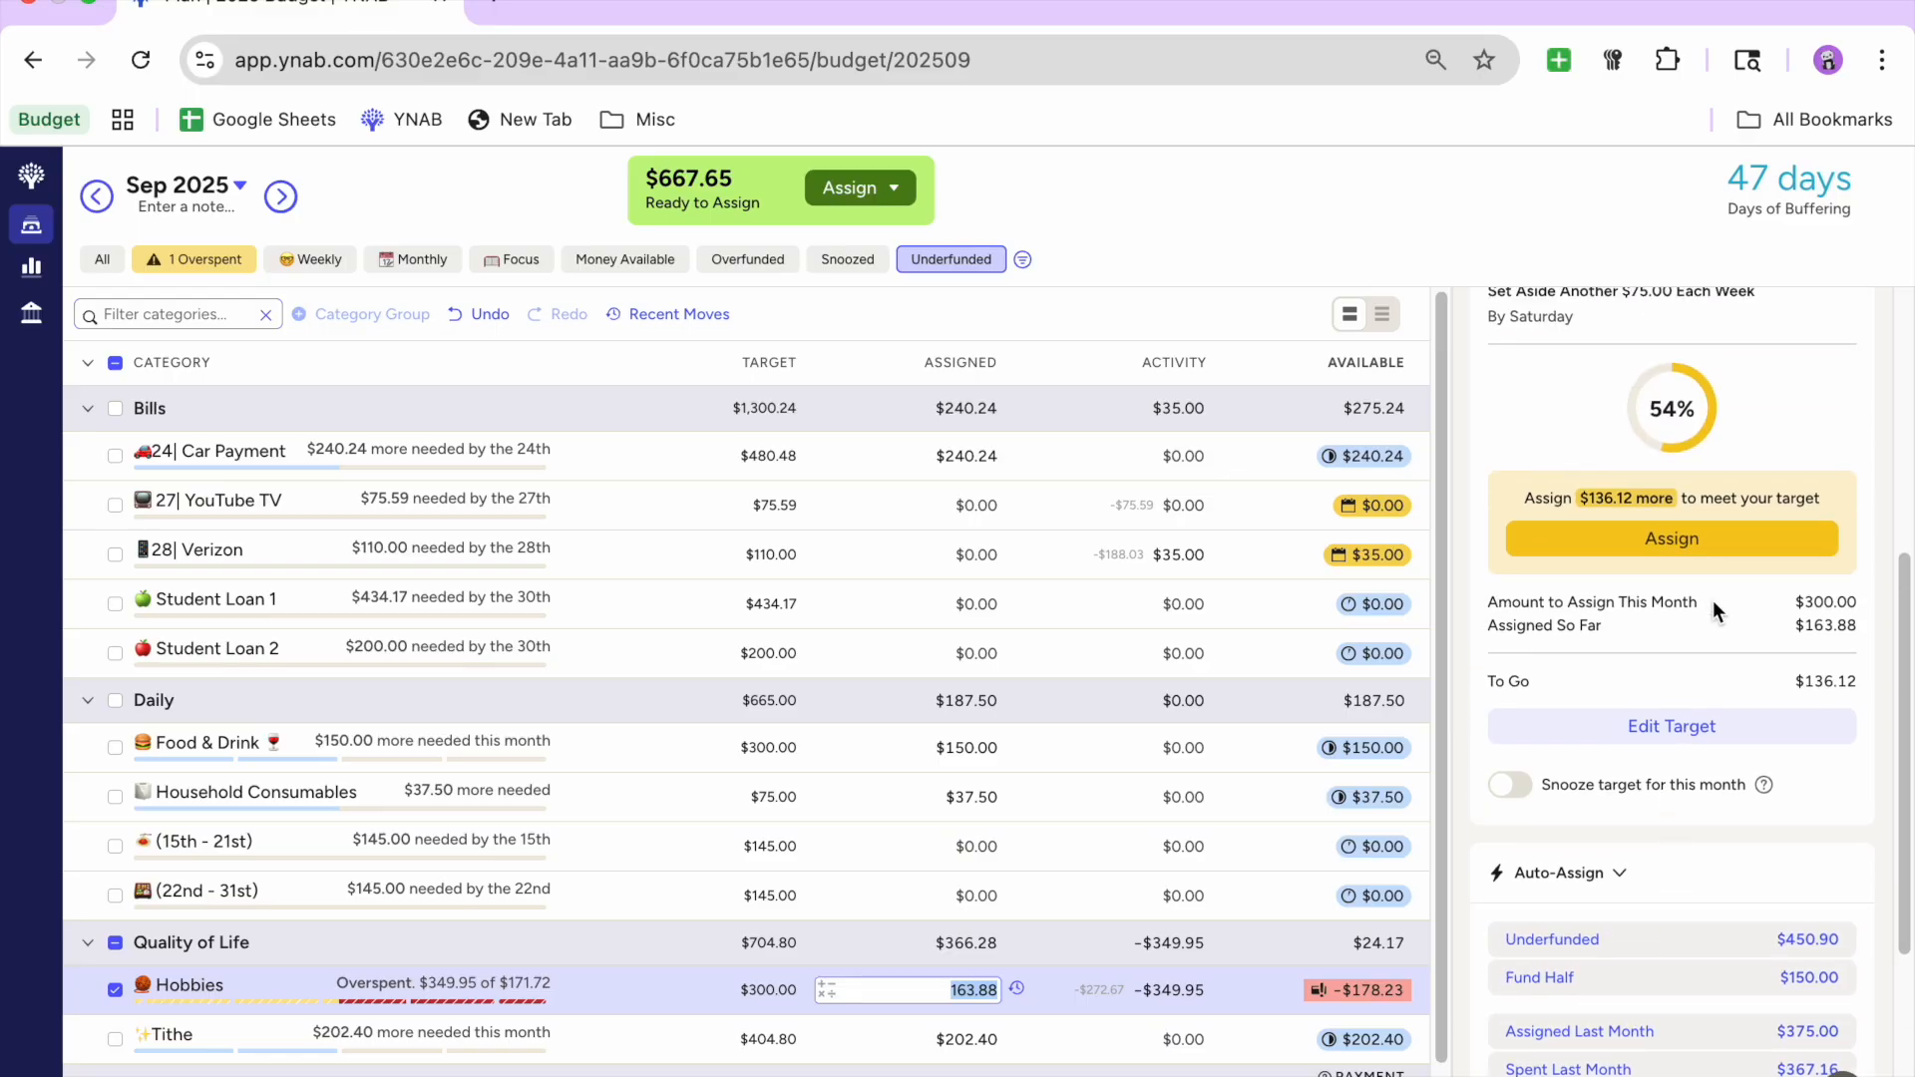
left_click(1709, 562)
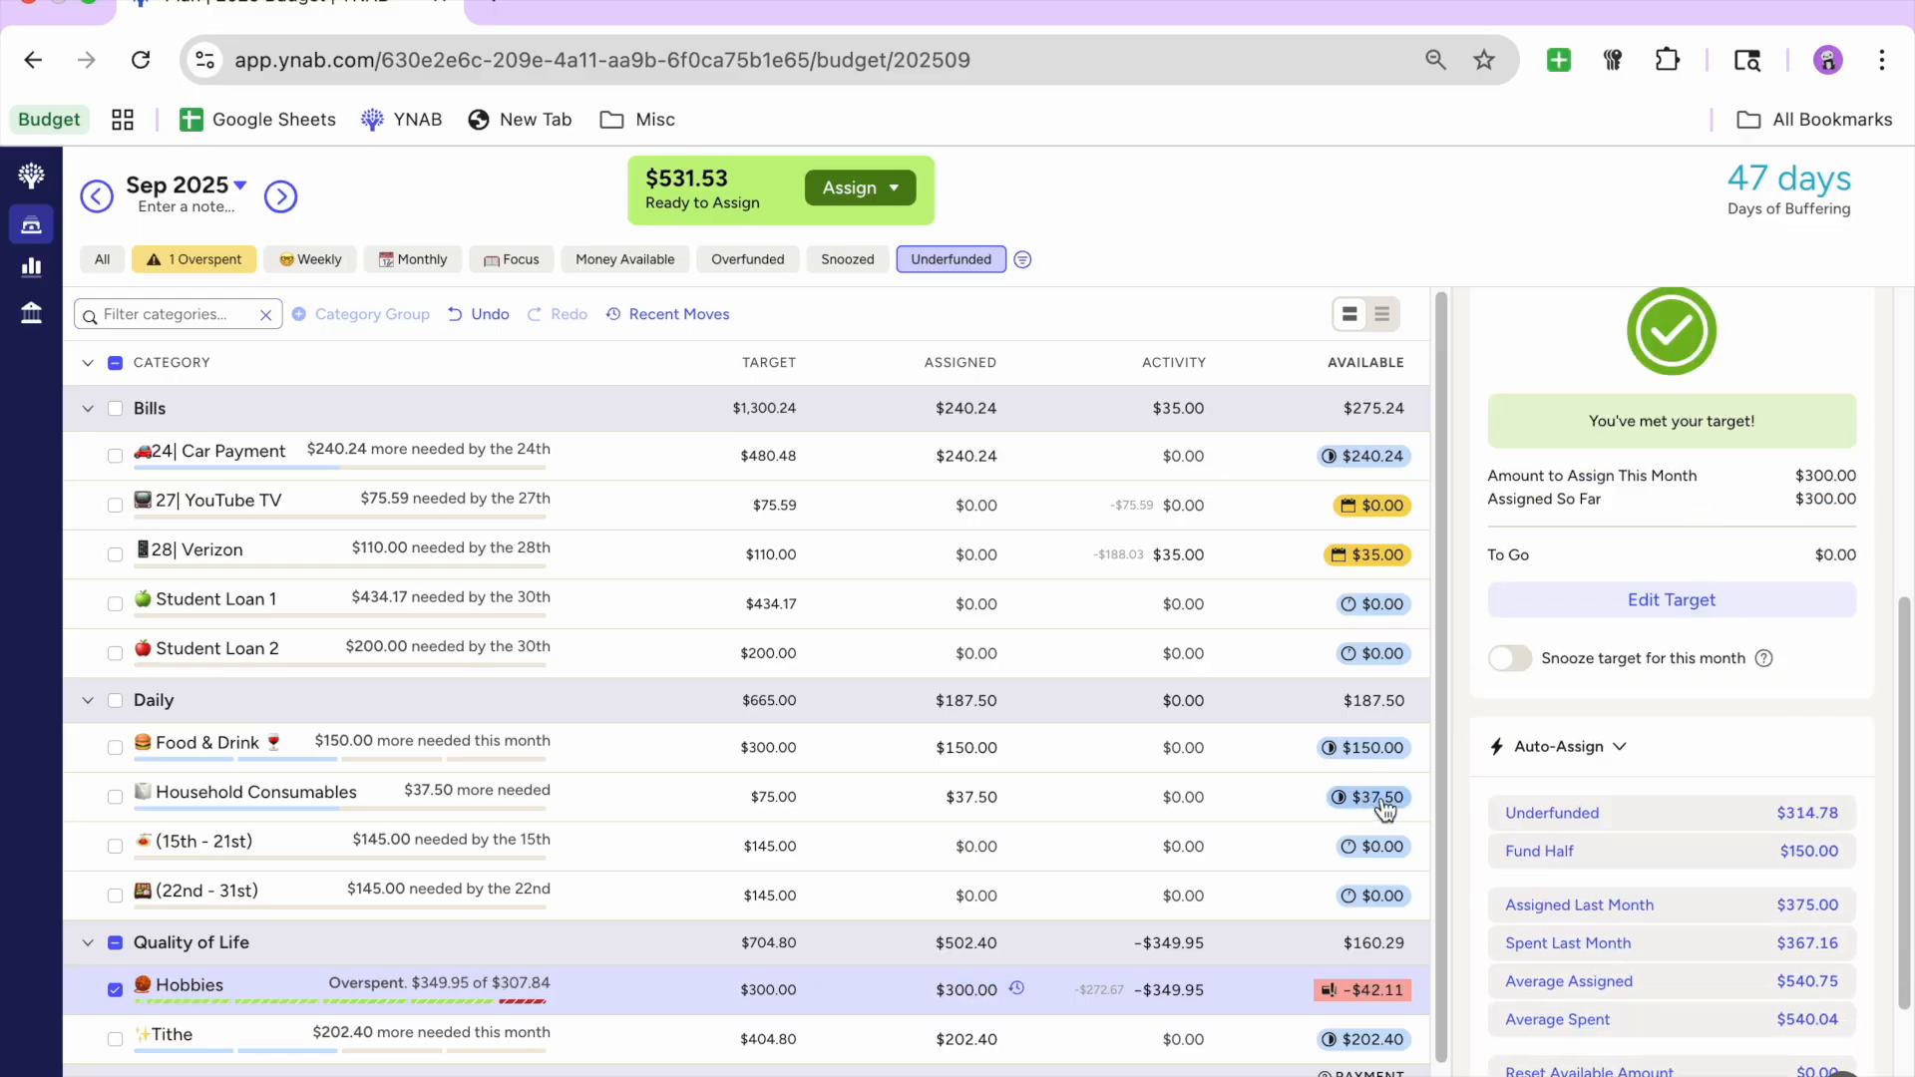
left_click(115, 991)
Step: Filter the plan to overspent categories and cover the Hobbies overspending from Inflow: Ready to Assign
left_click(199, 259)
left_click(1386, 459)
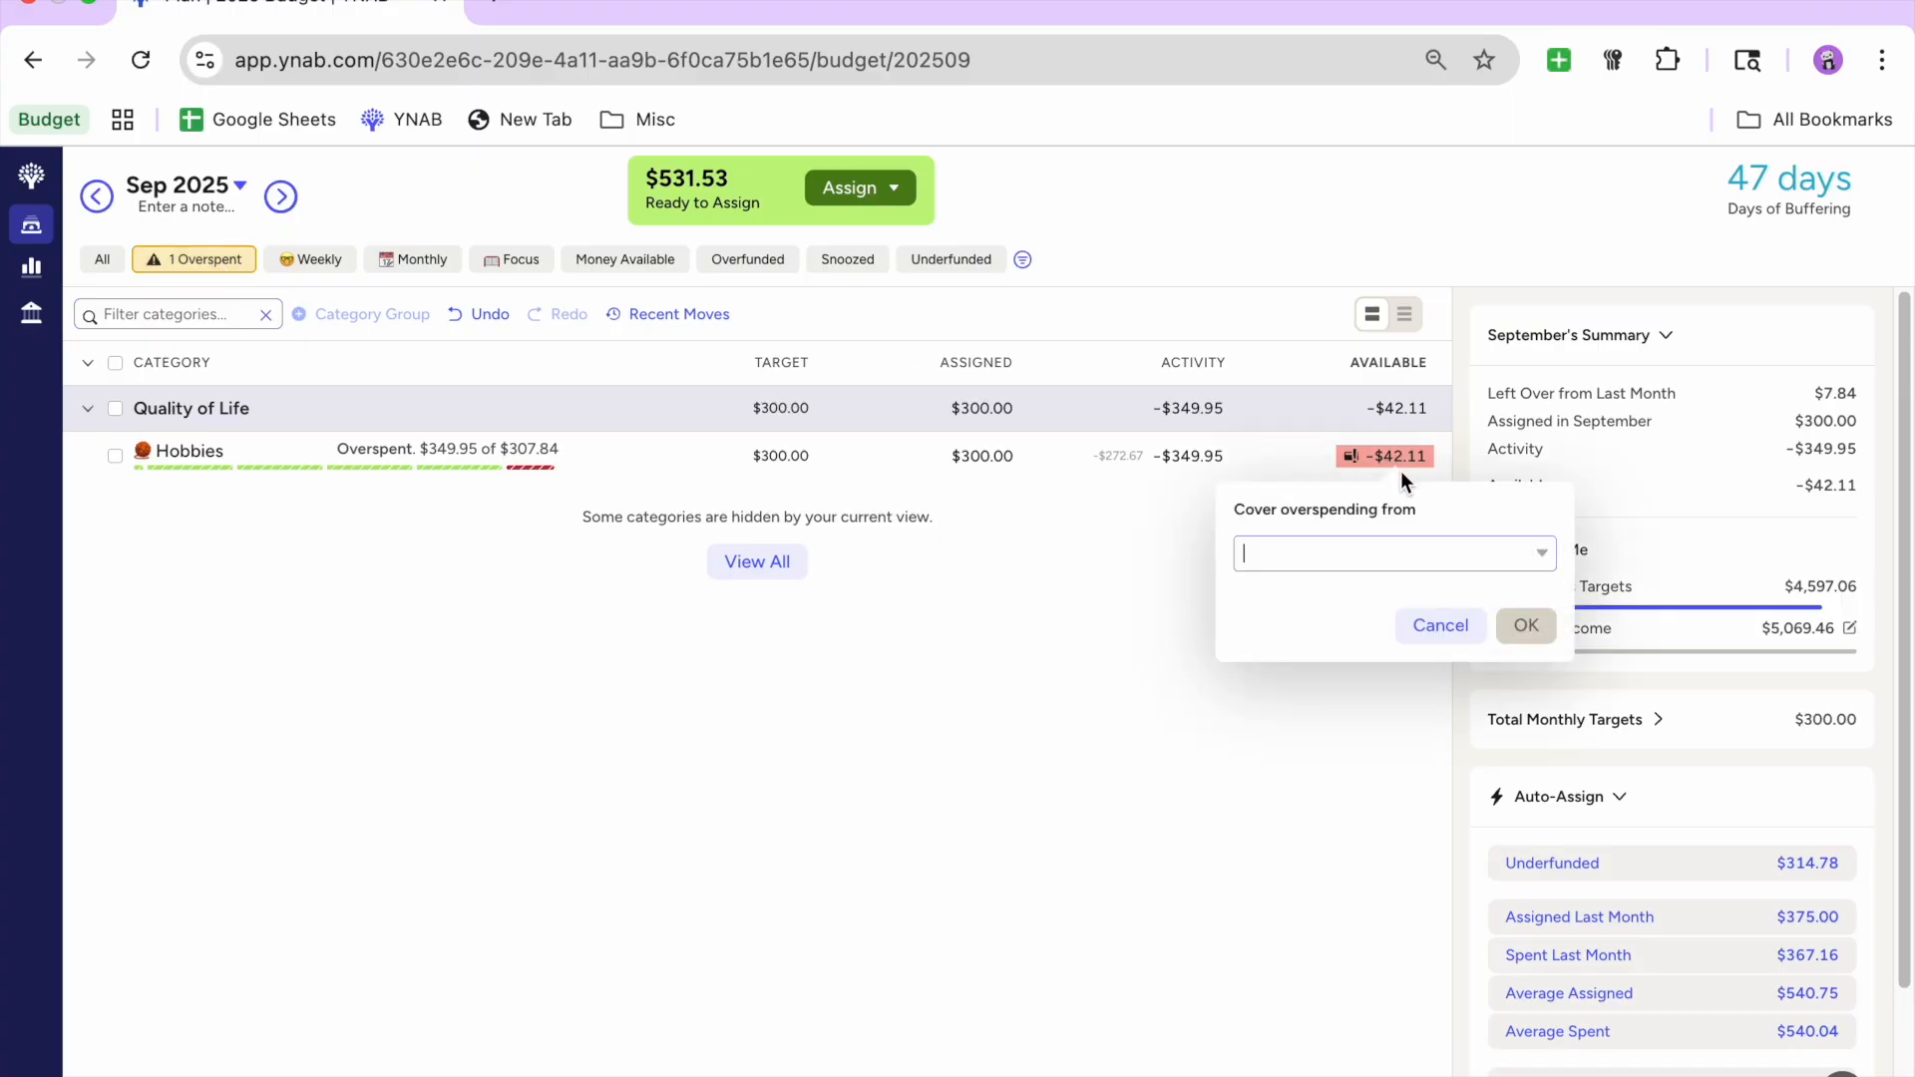
left_click(1337, 555)
type("rea")
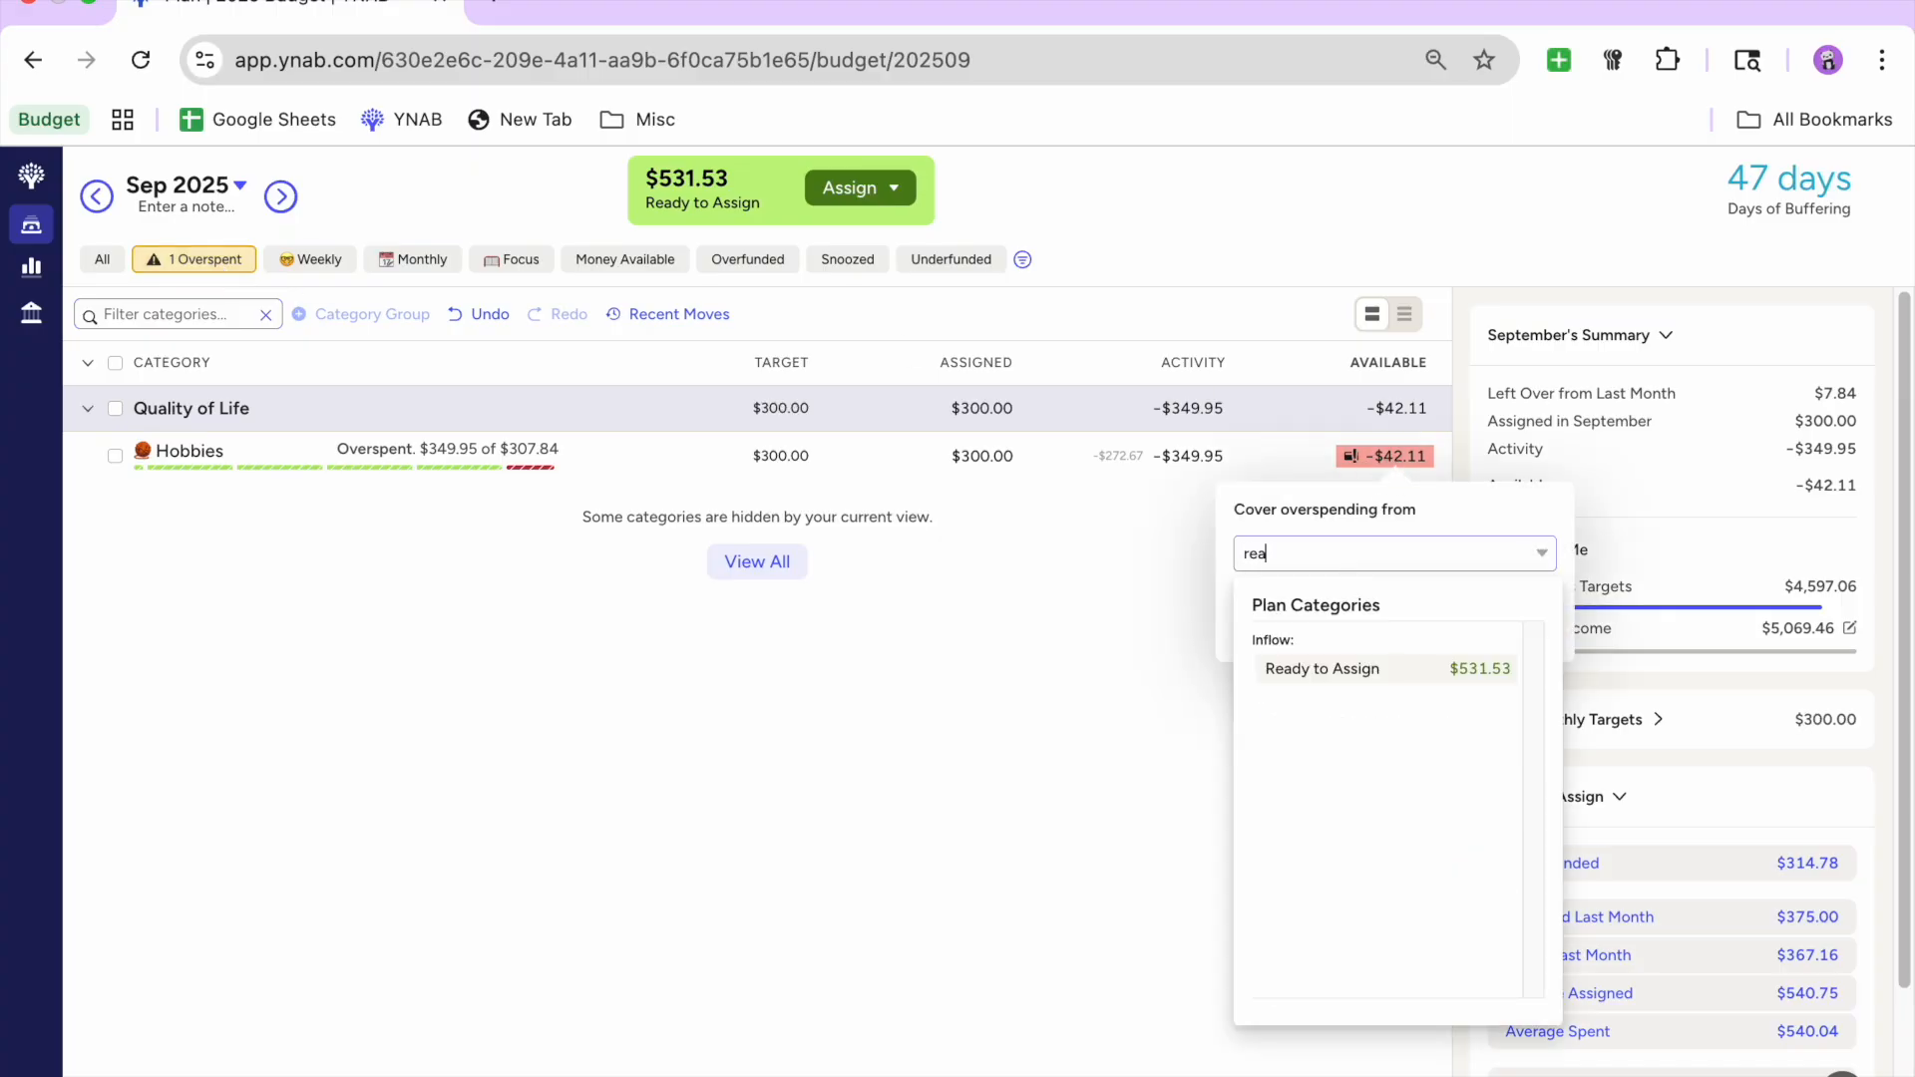
left_click(1363, 670)
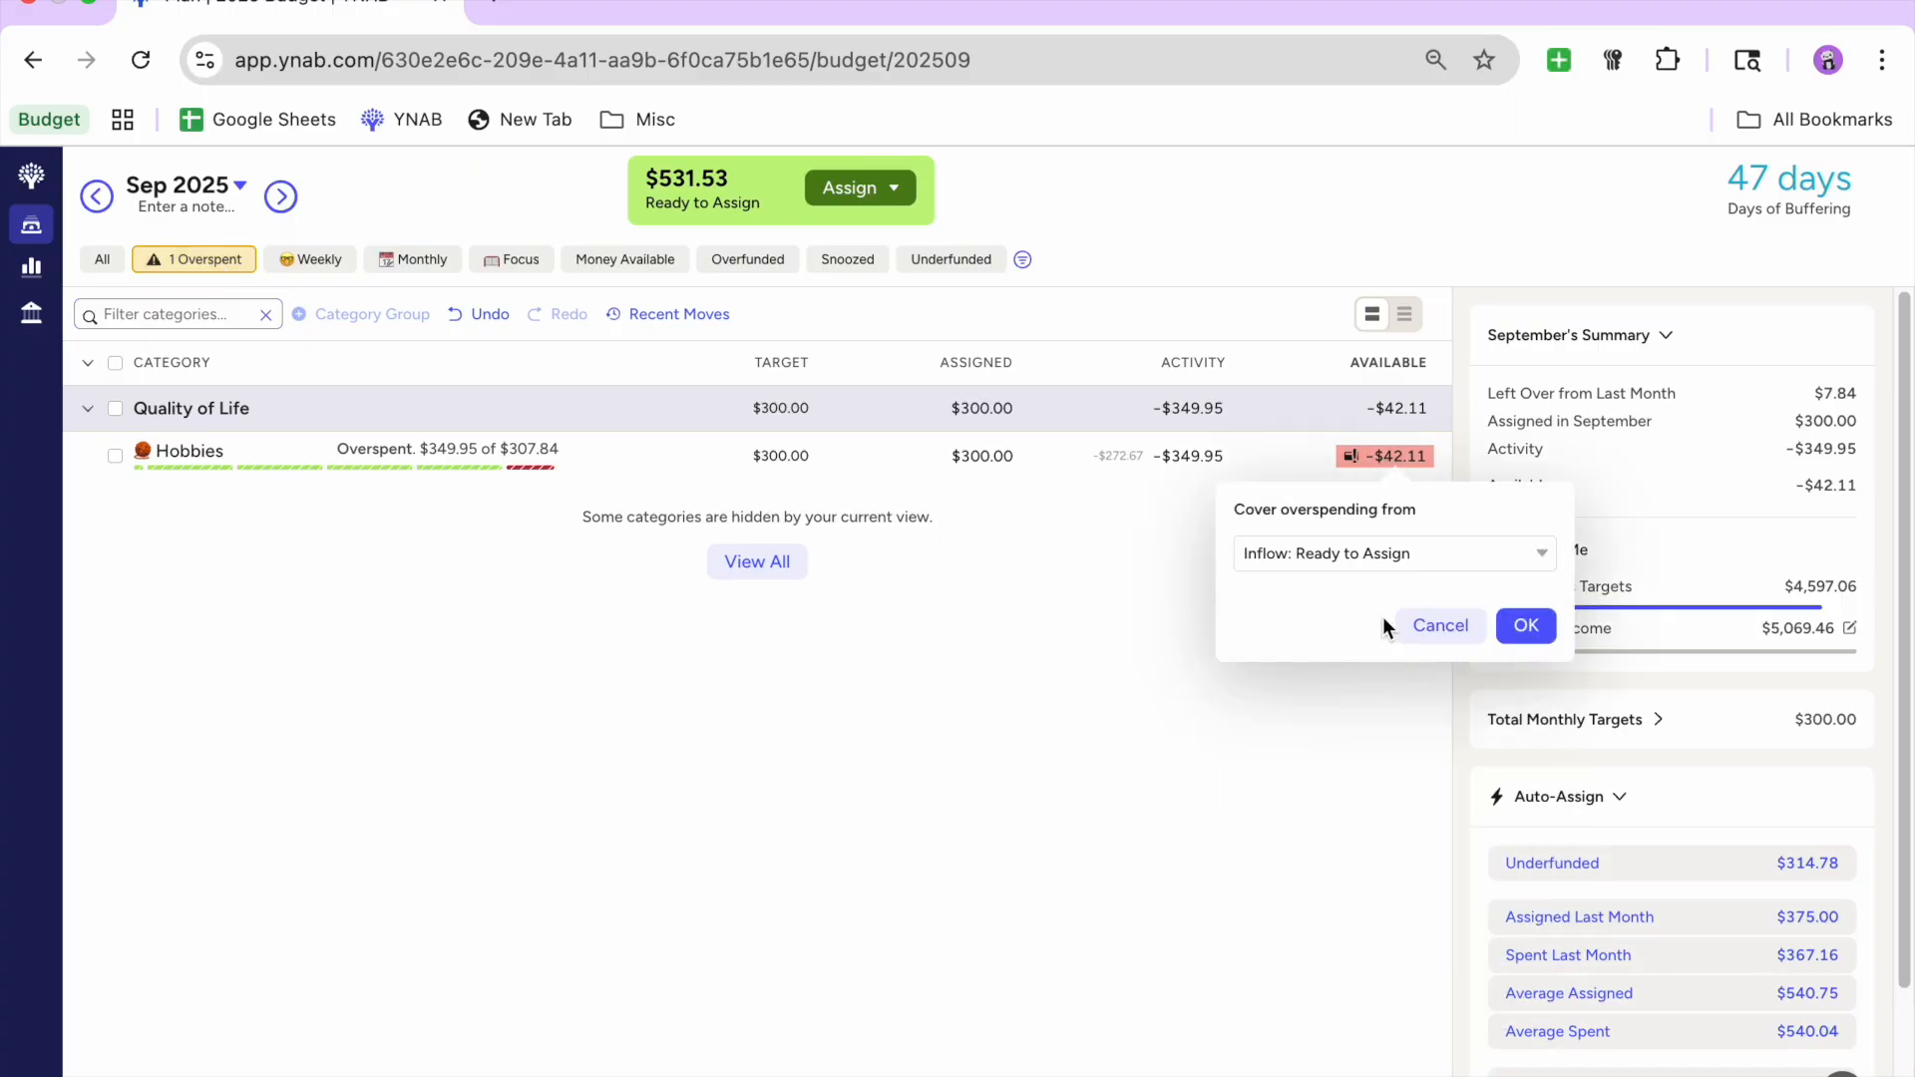
left_click(1526, 627)
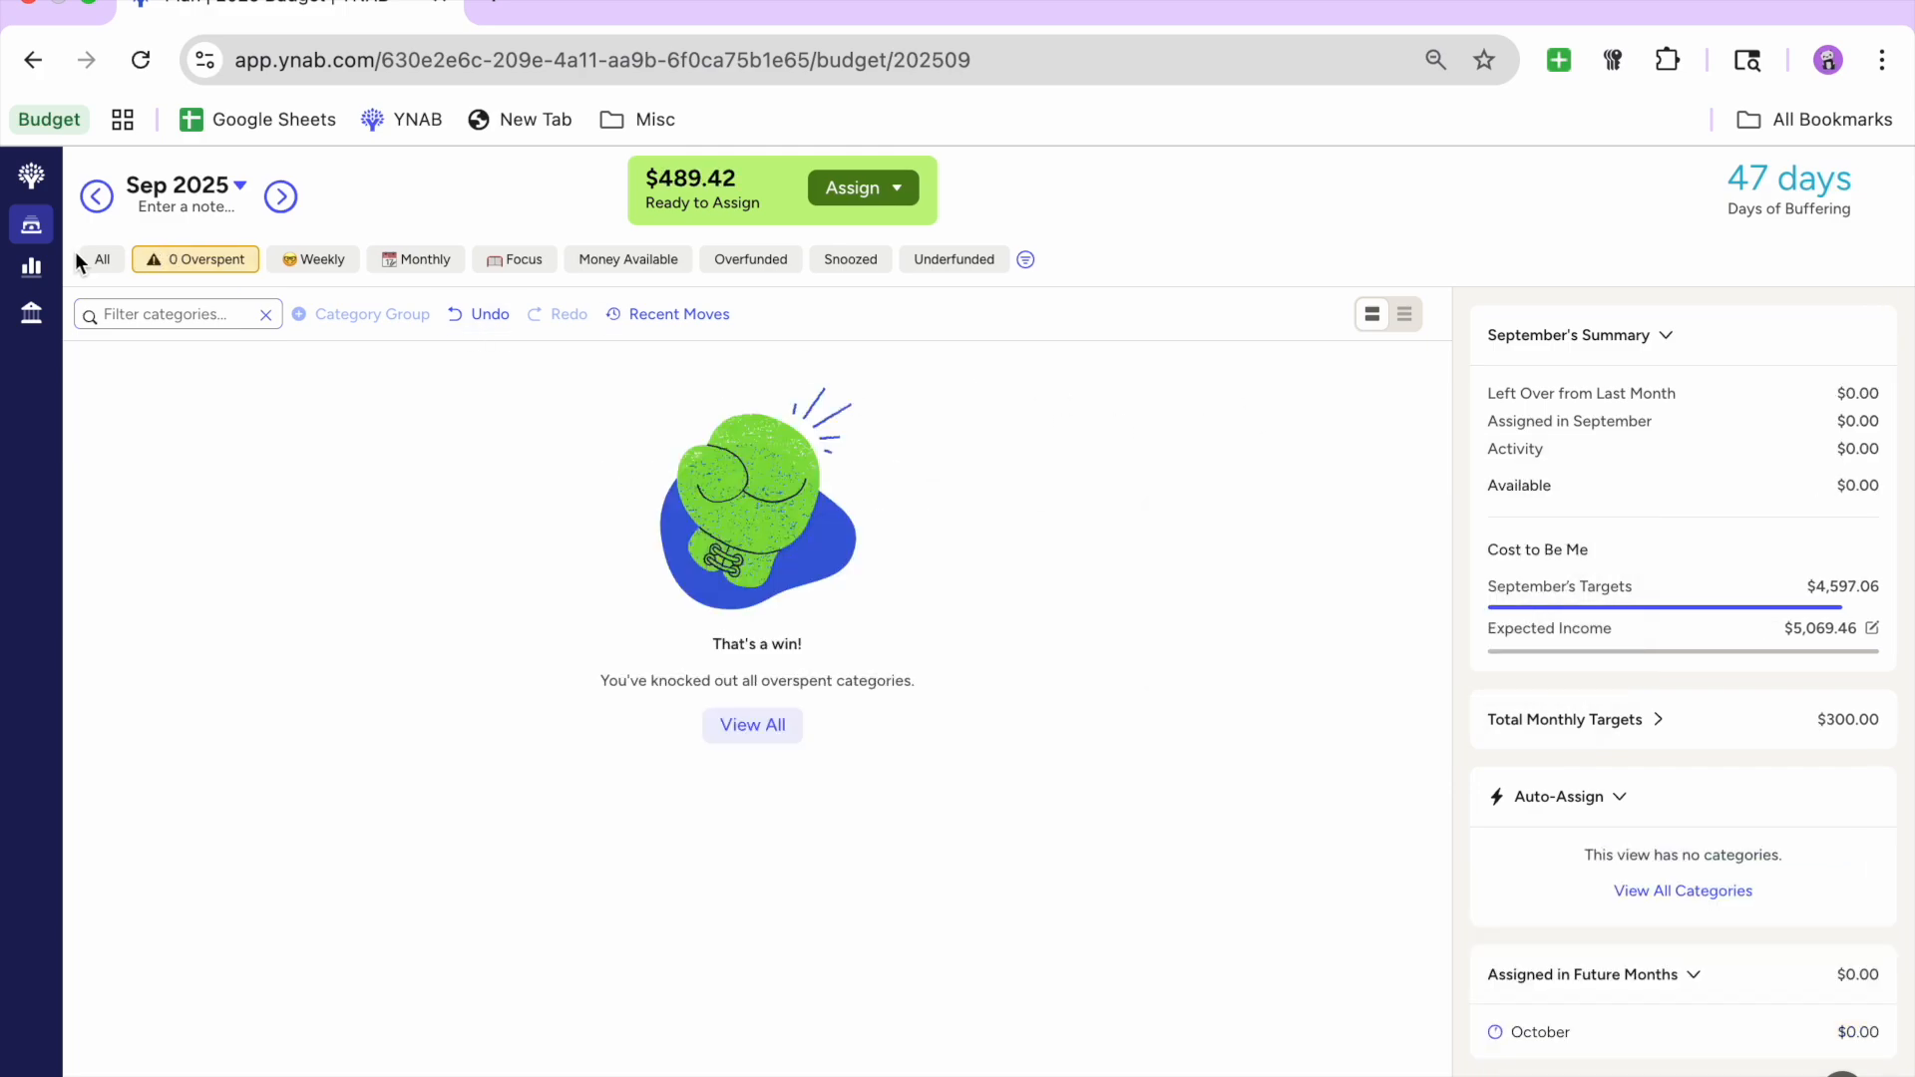
Step: Filter the plan to underfunded categories and auto-assign the underfunded $468.86 to Car Payment, YouTube TV and Verizon
left_click(96, 259)
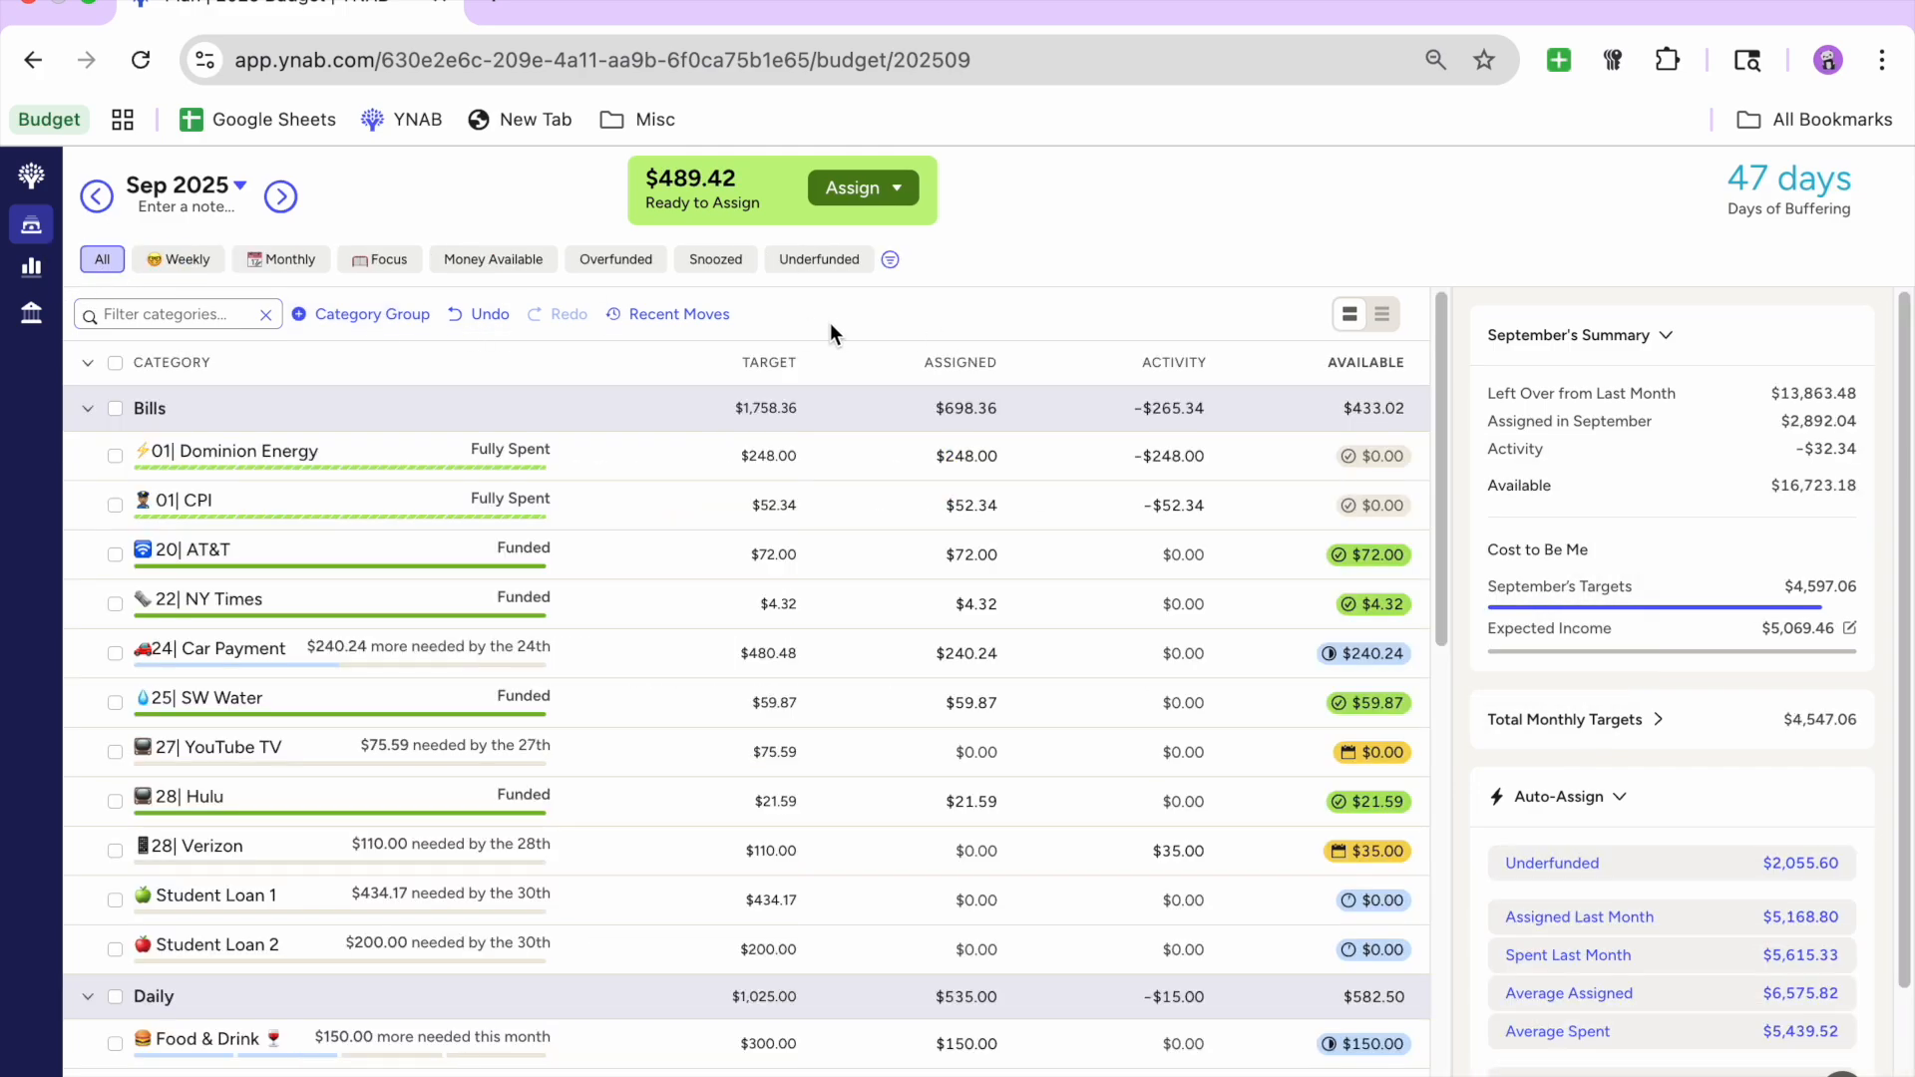
scroll(1087, 698, "down", 3)
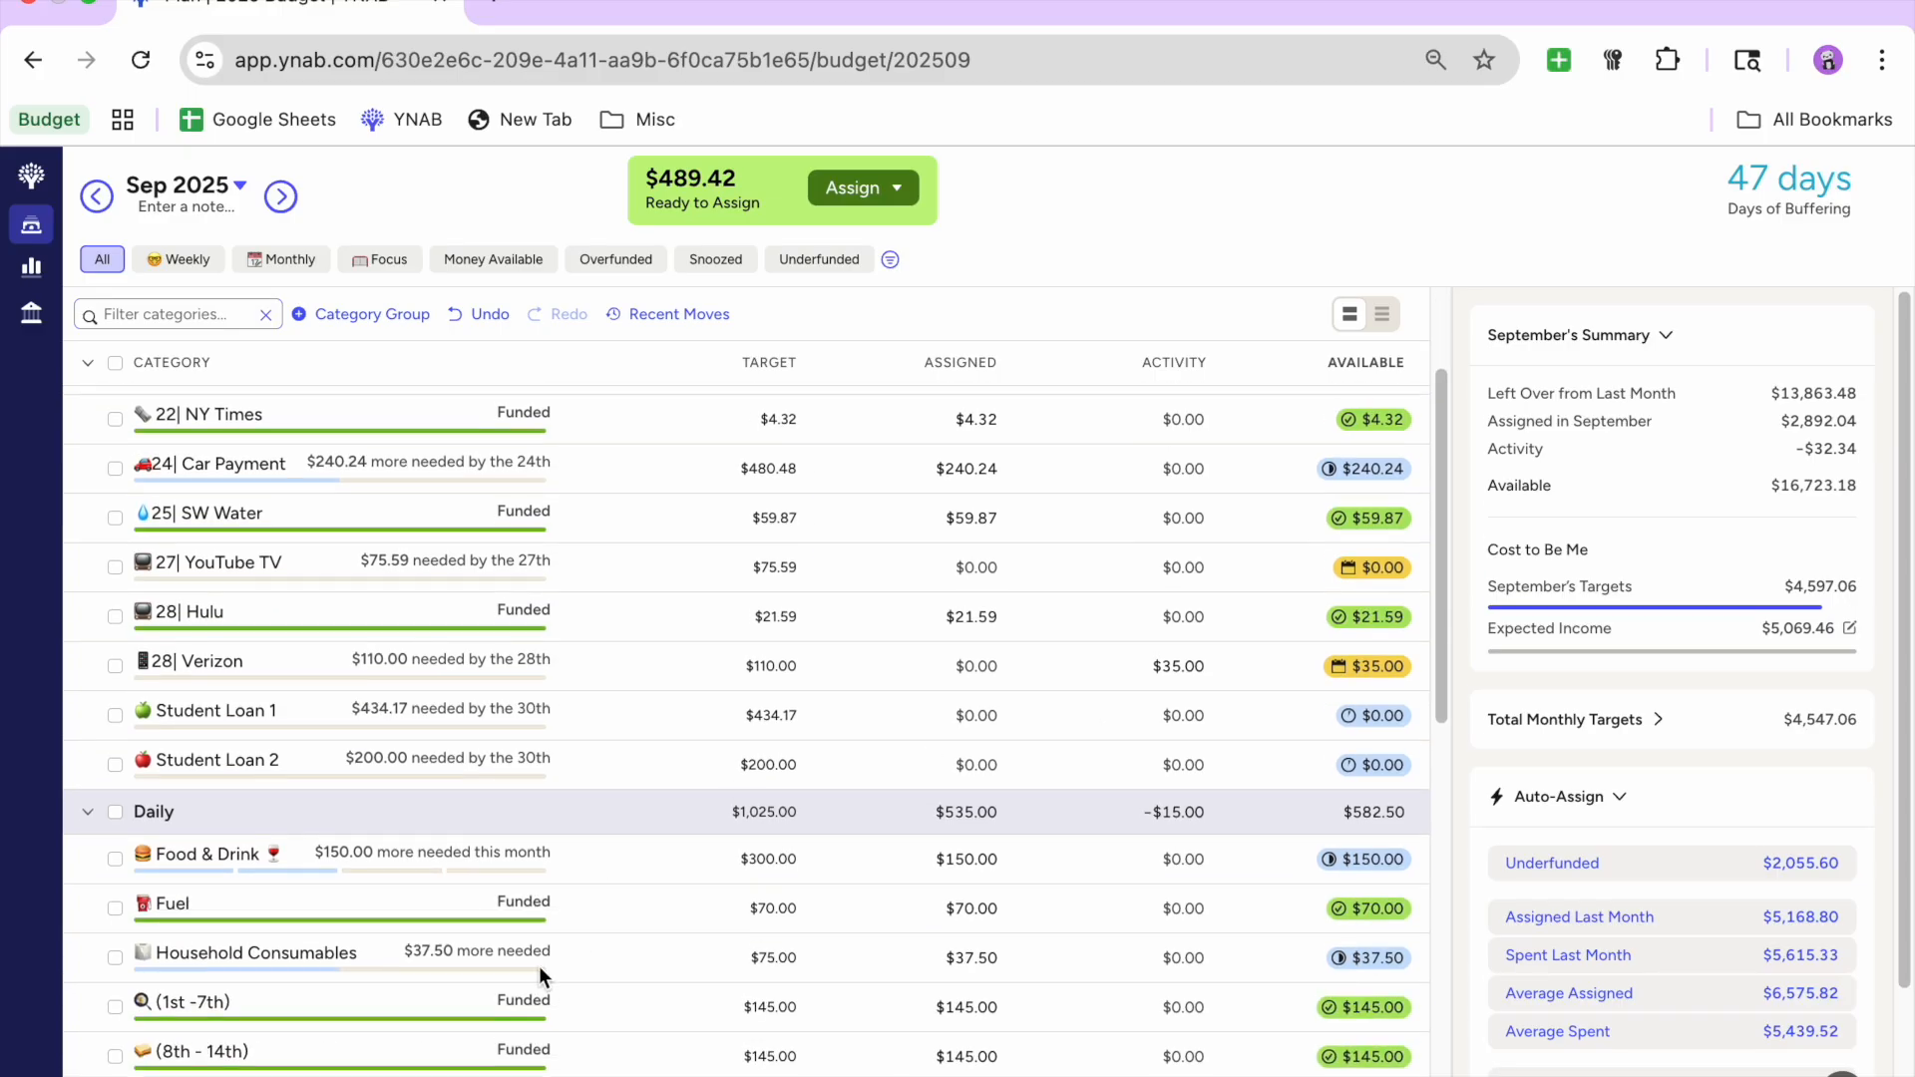
scroll(314, 1030, "down", 1)
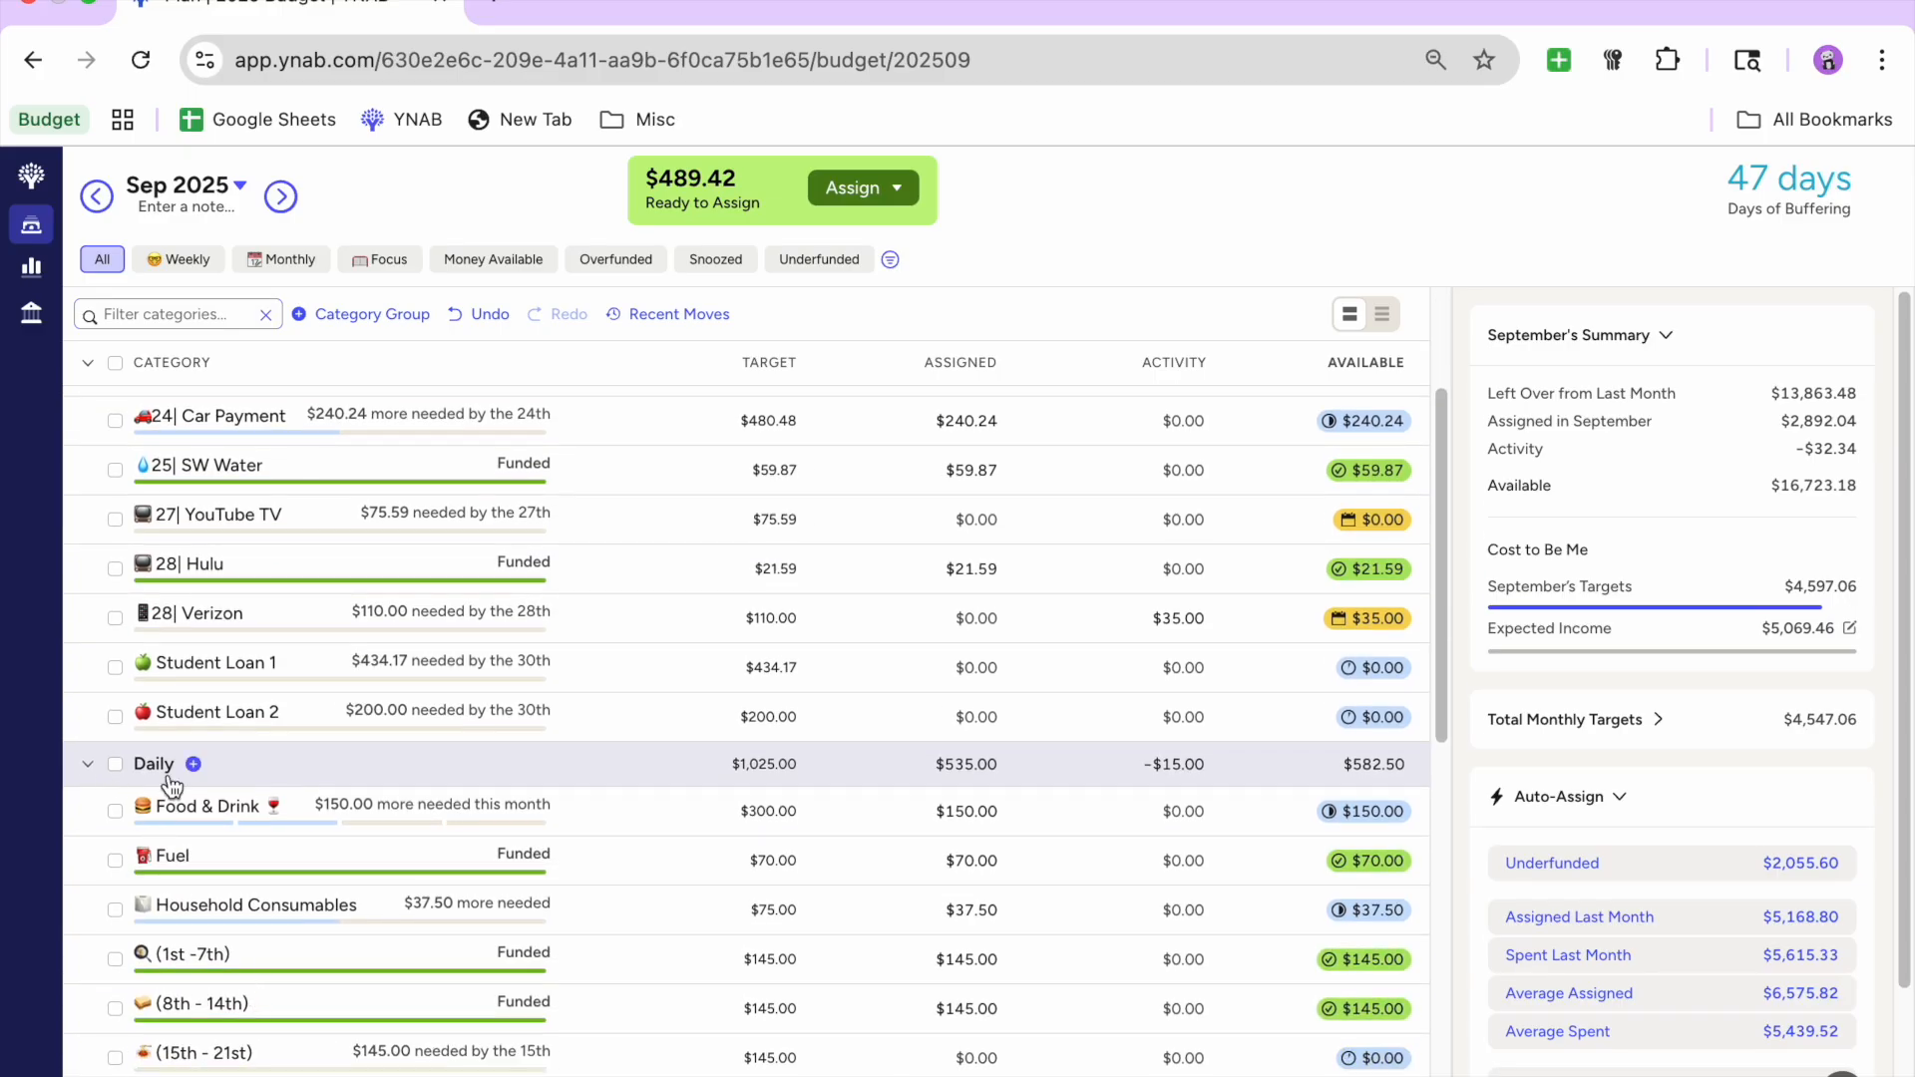
scroll(257, 810, "down", 3)
left_click(806, 255)
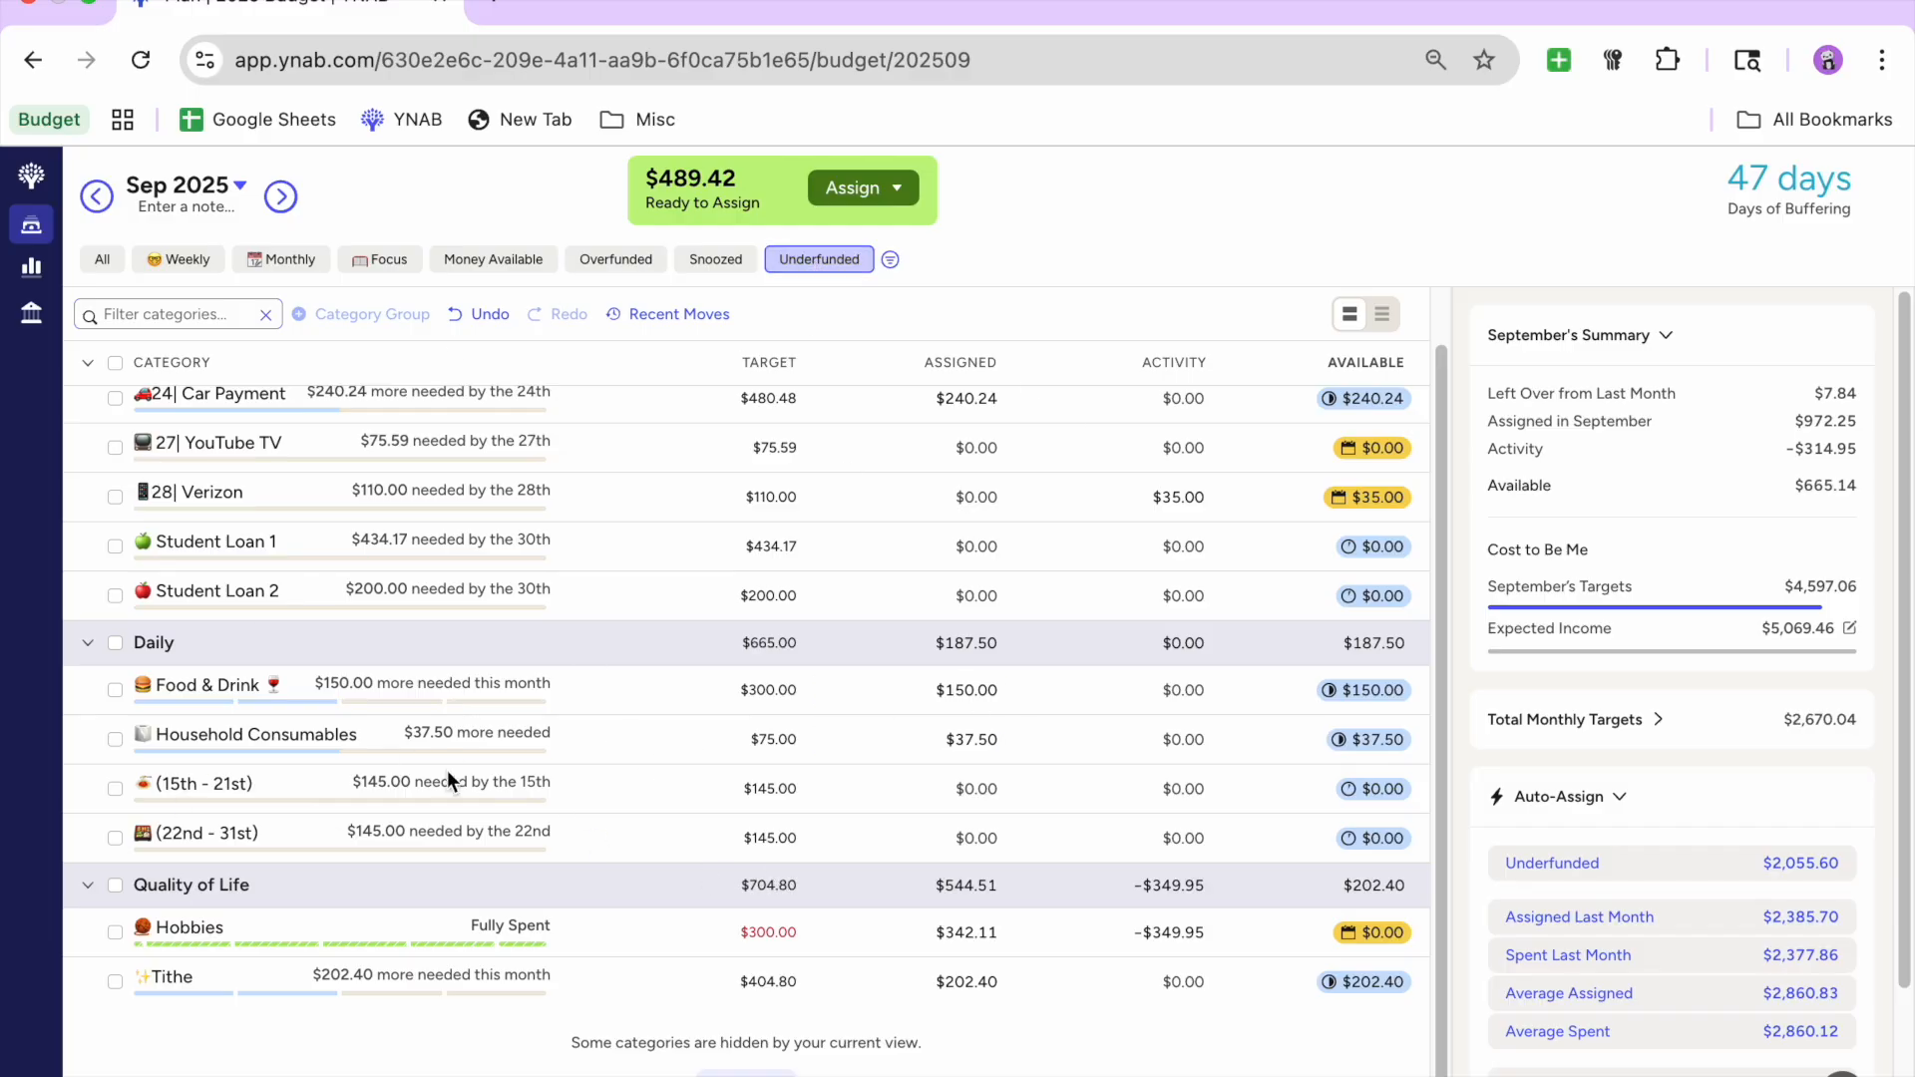
scroll(447, 770, "up", 1)
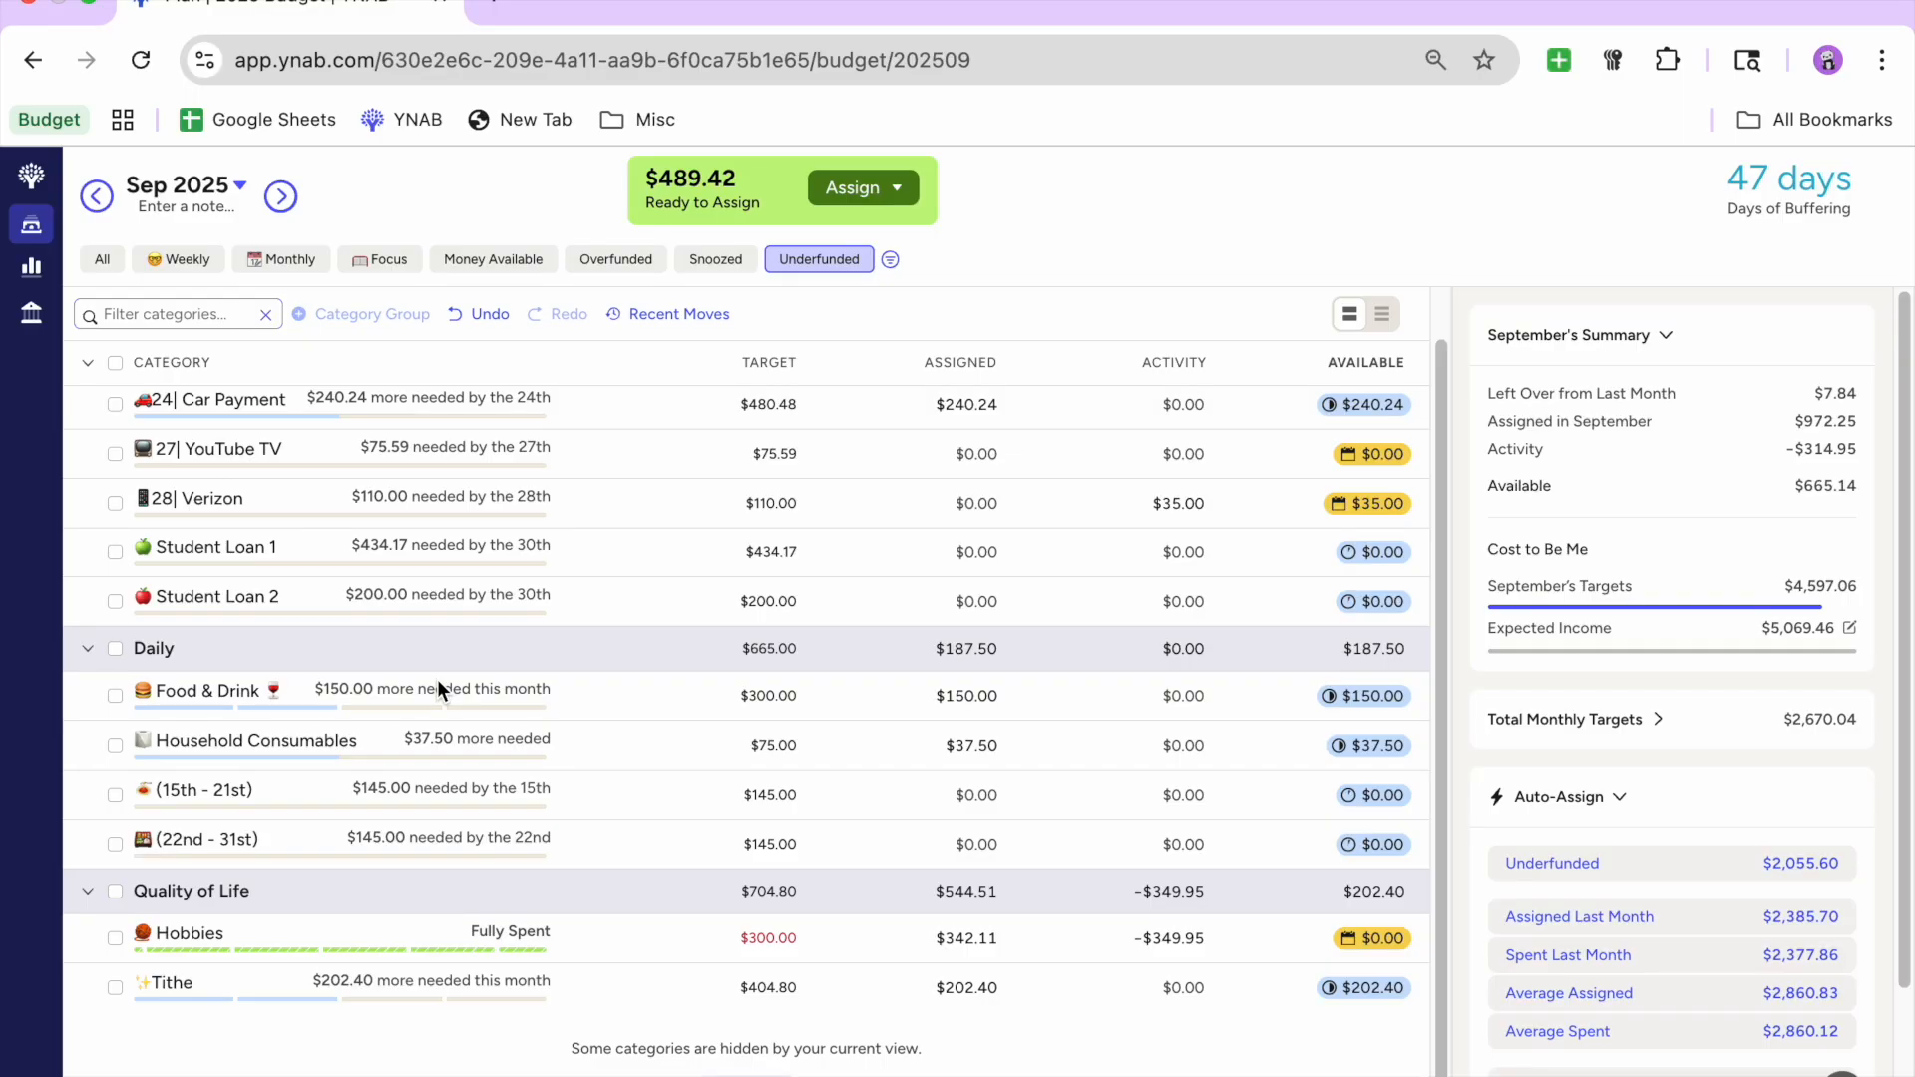
scroll(447, 679, "up", 1)
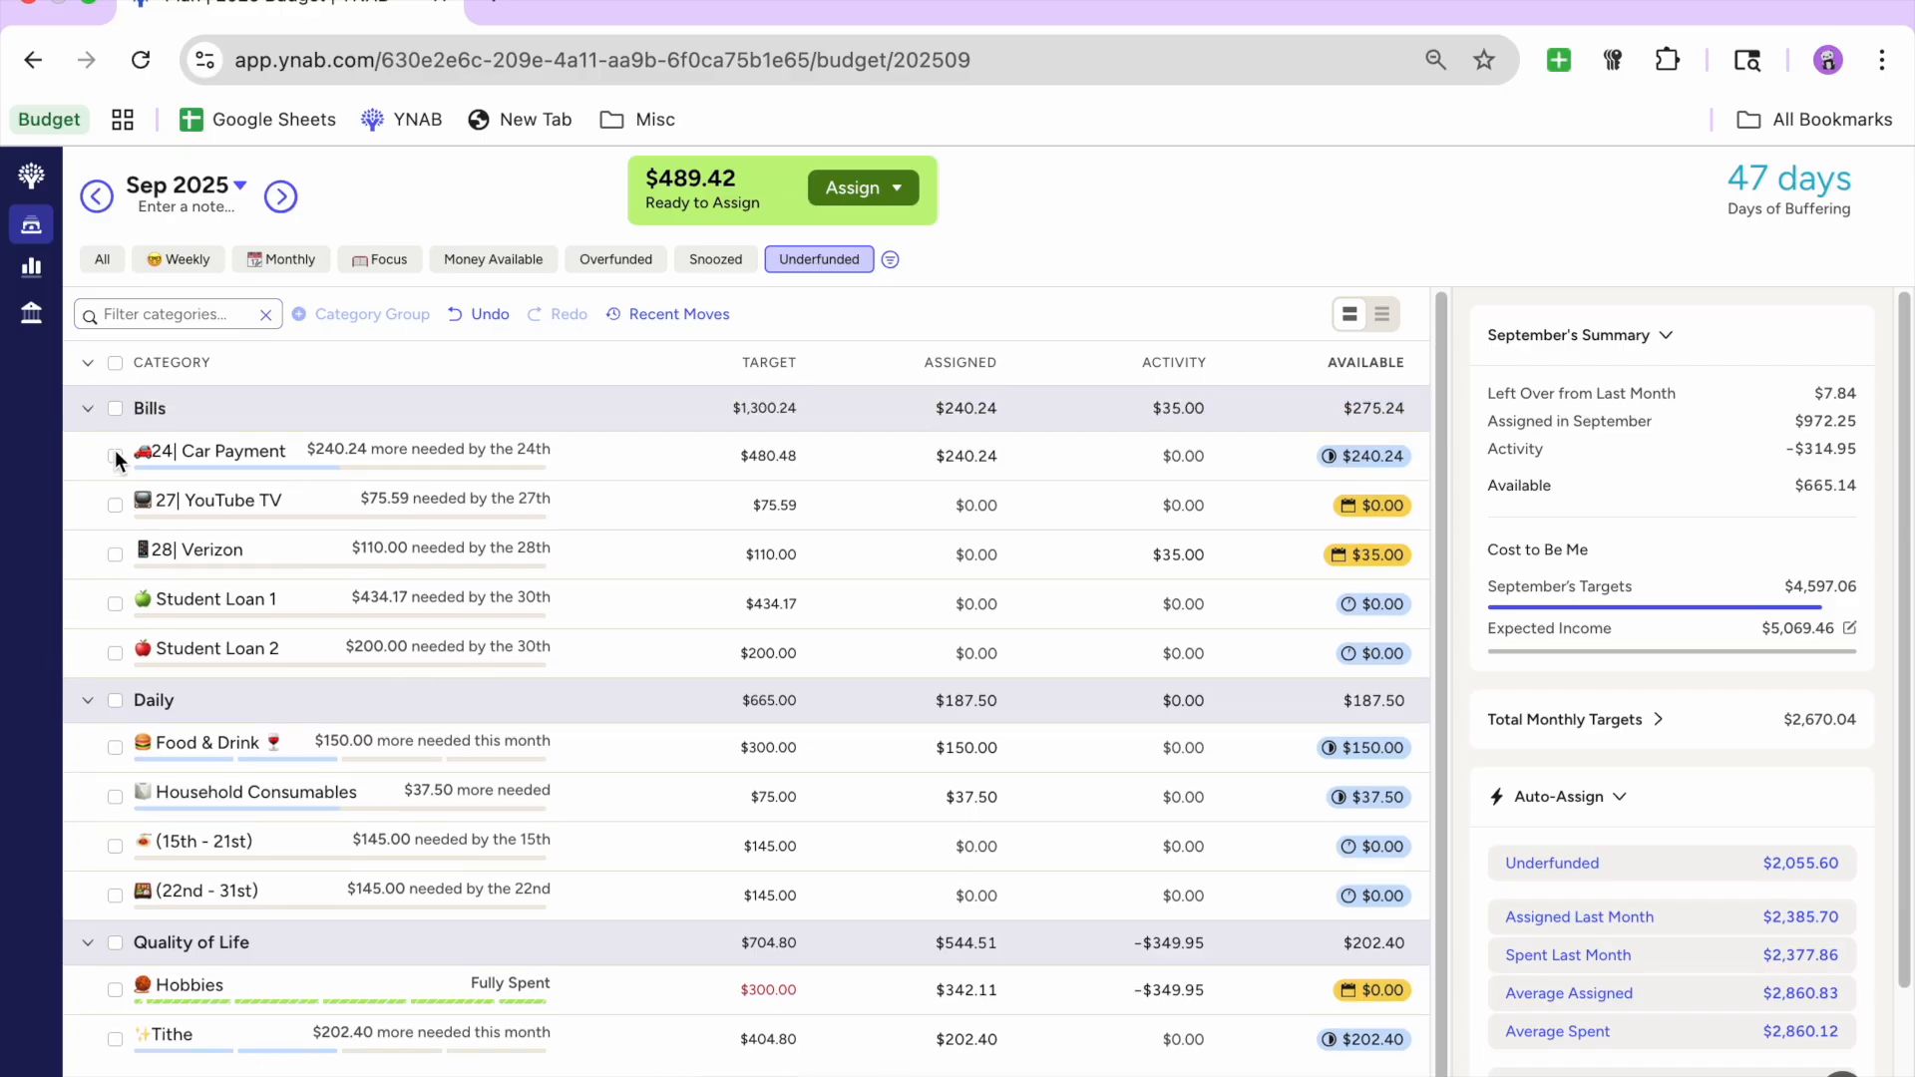
left_click(116, 455)
left_click(1651, 690)
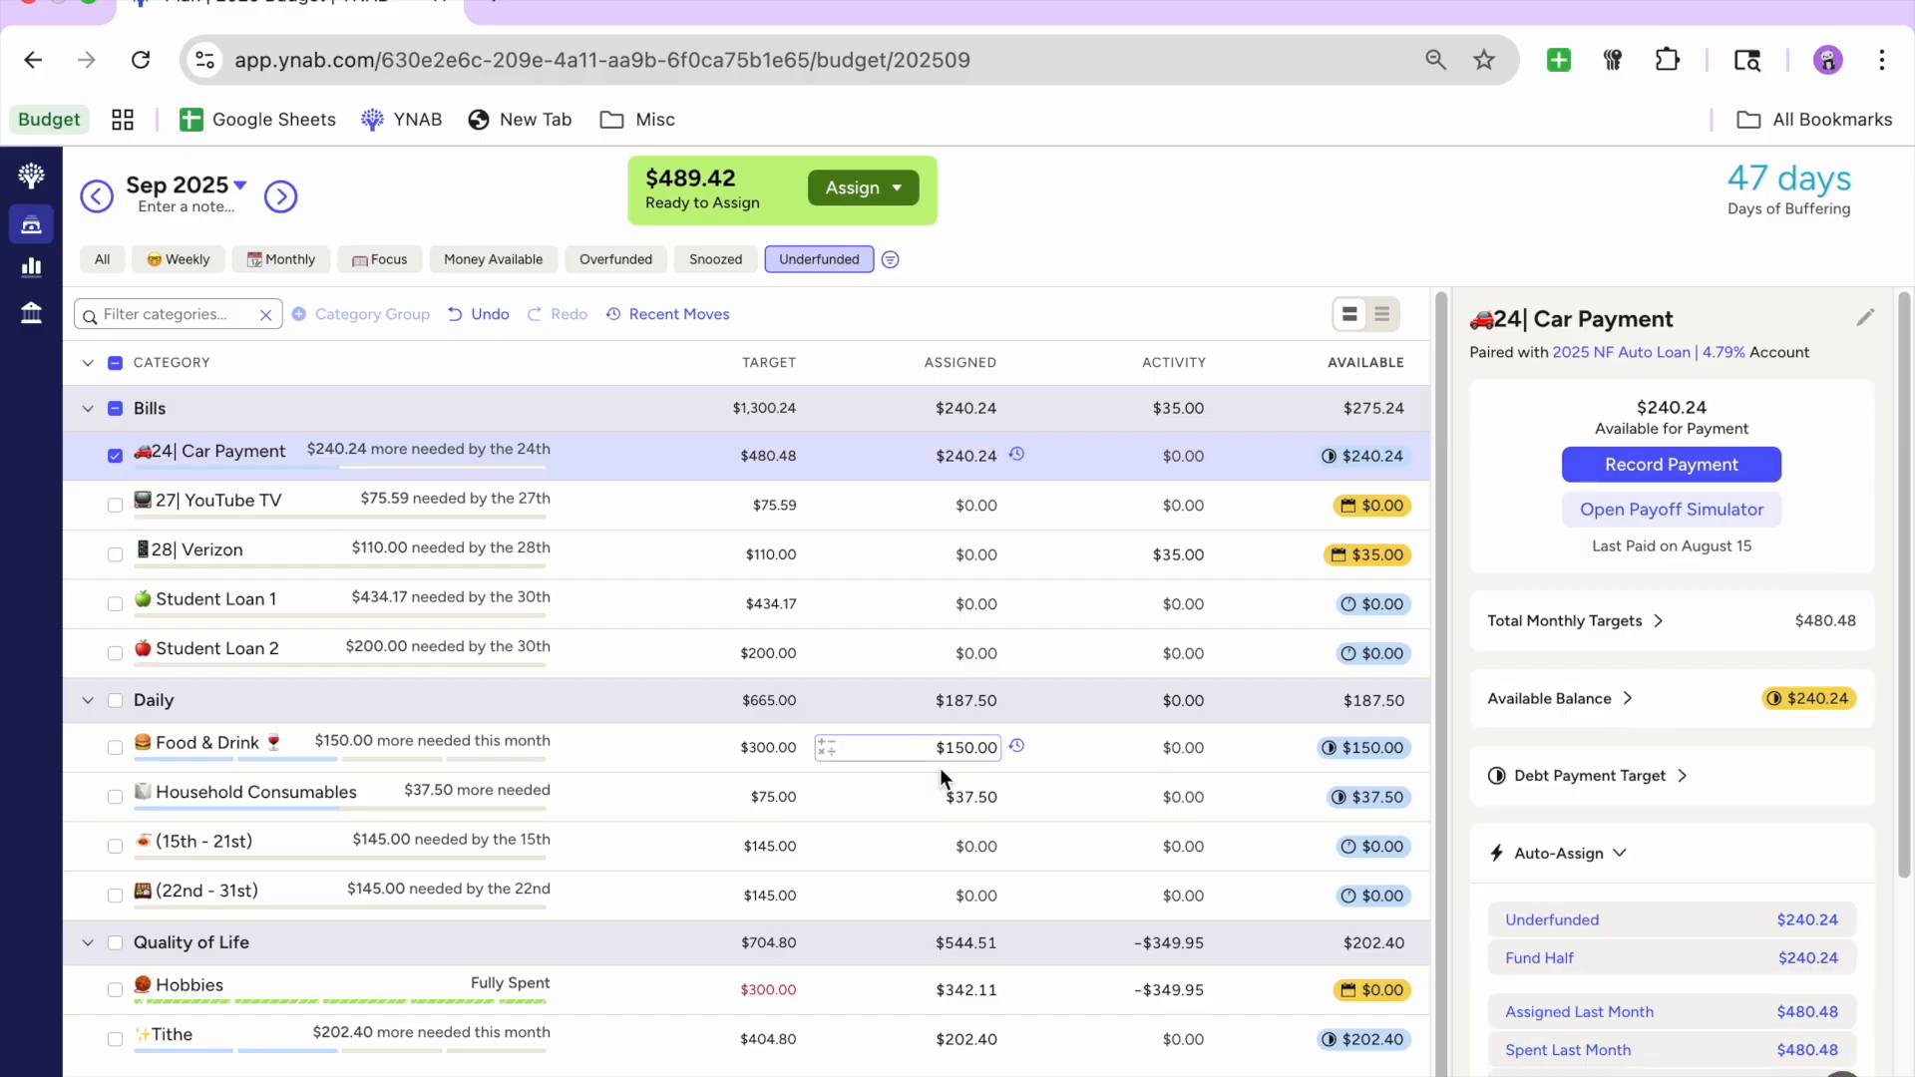
left_click(115, 504)
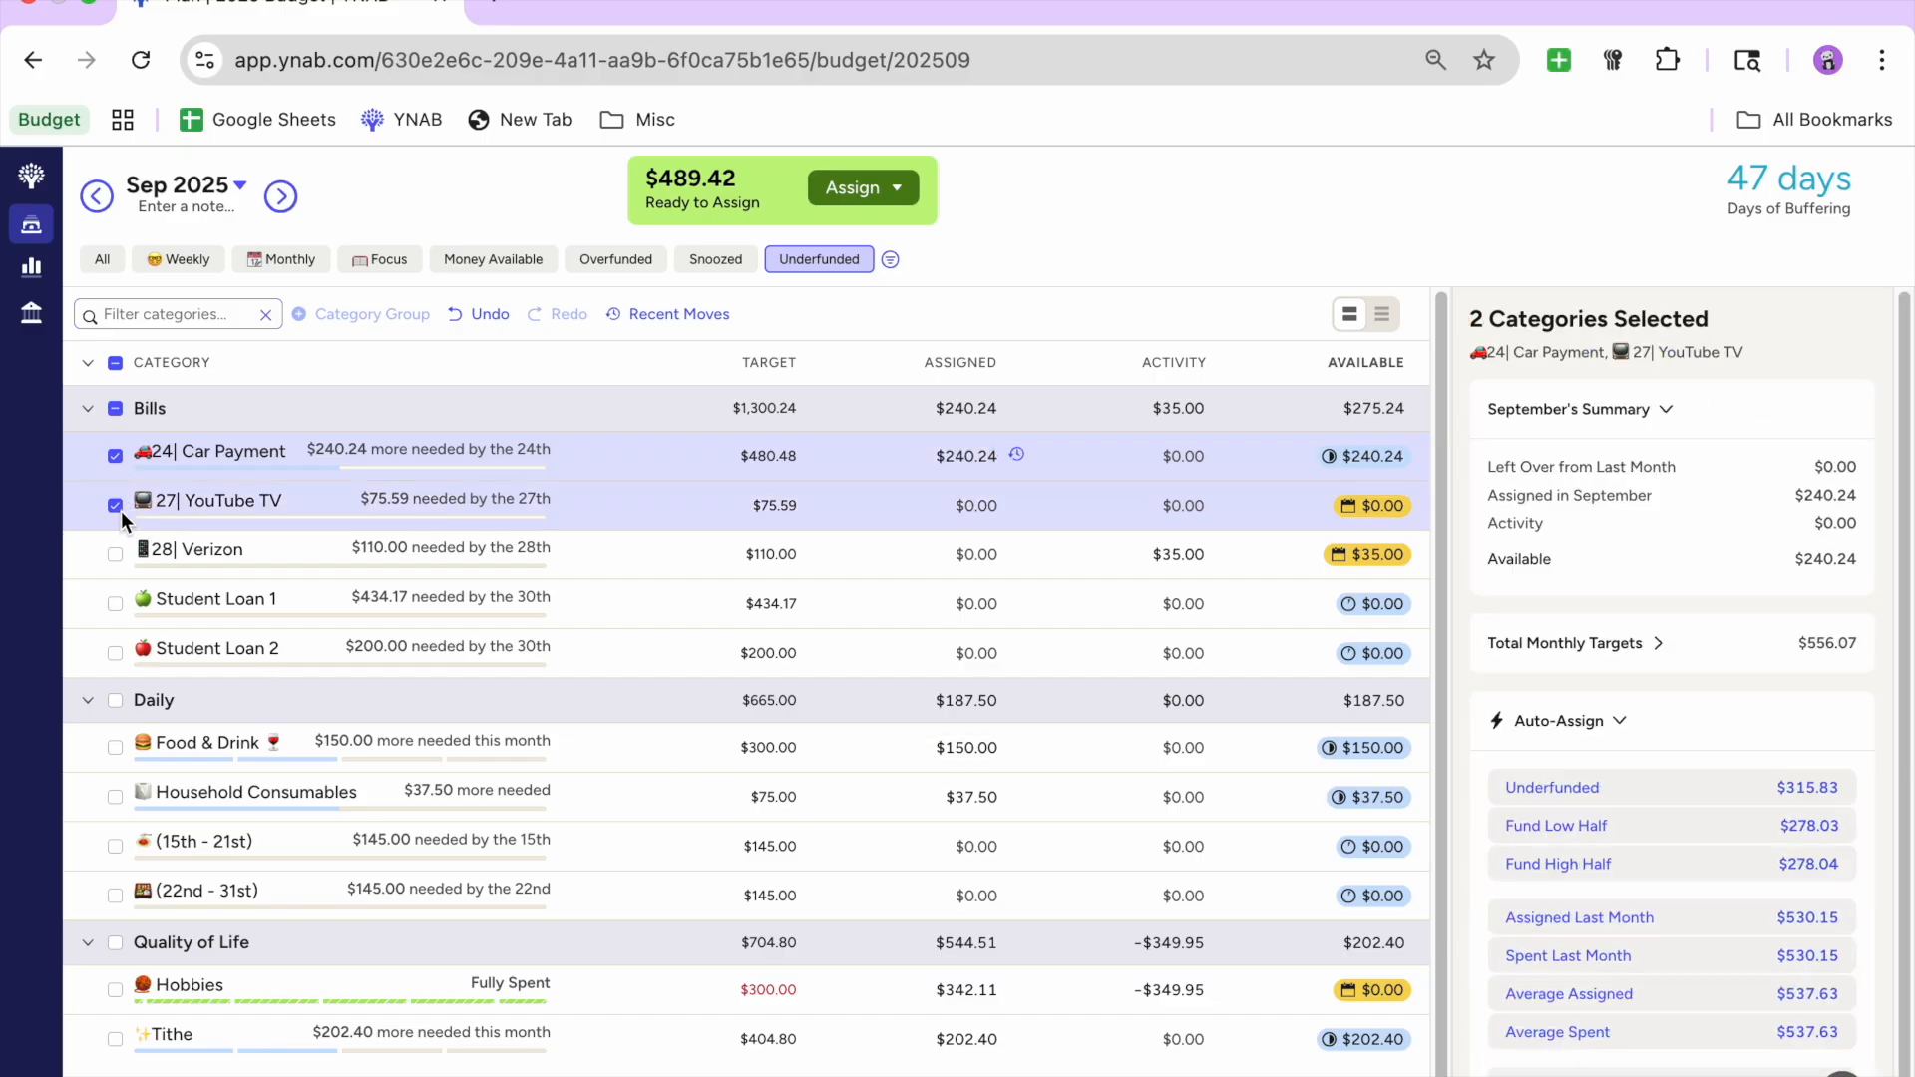
left_click(115, 554)
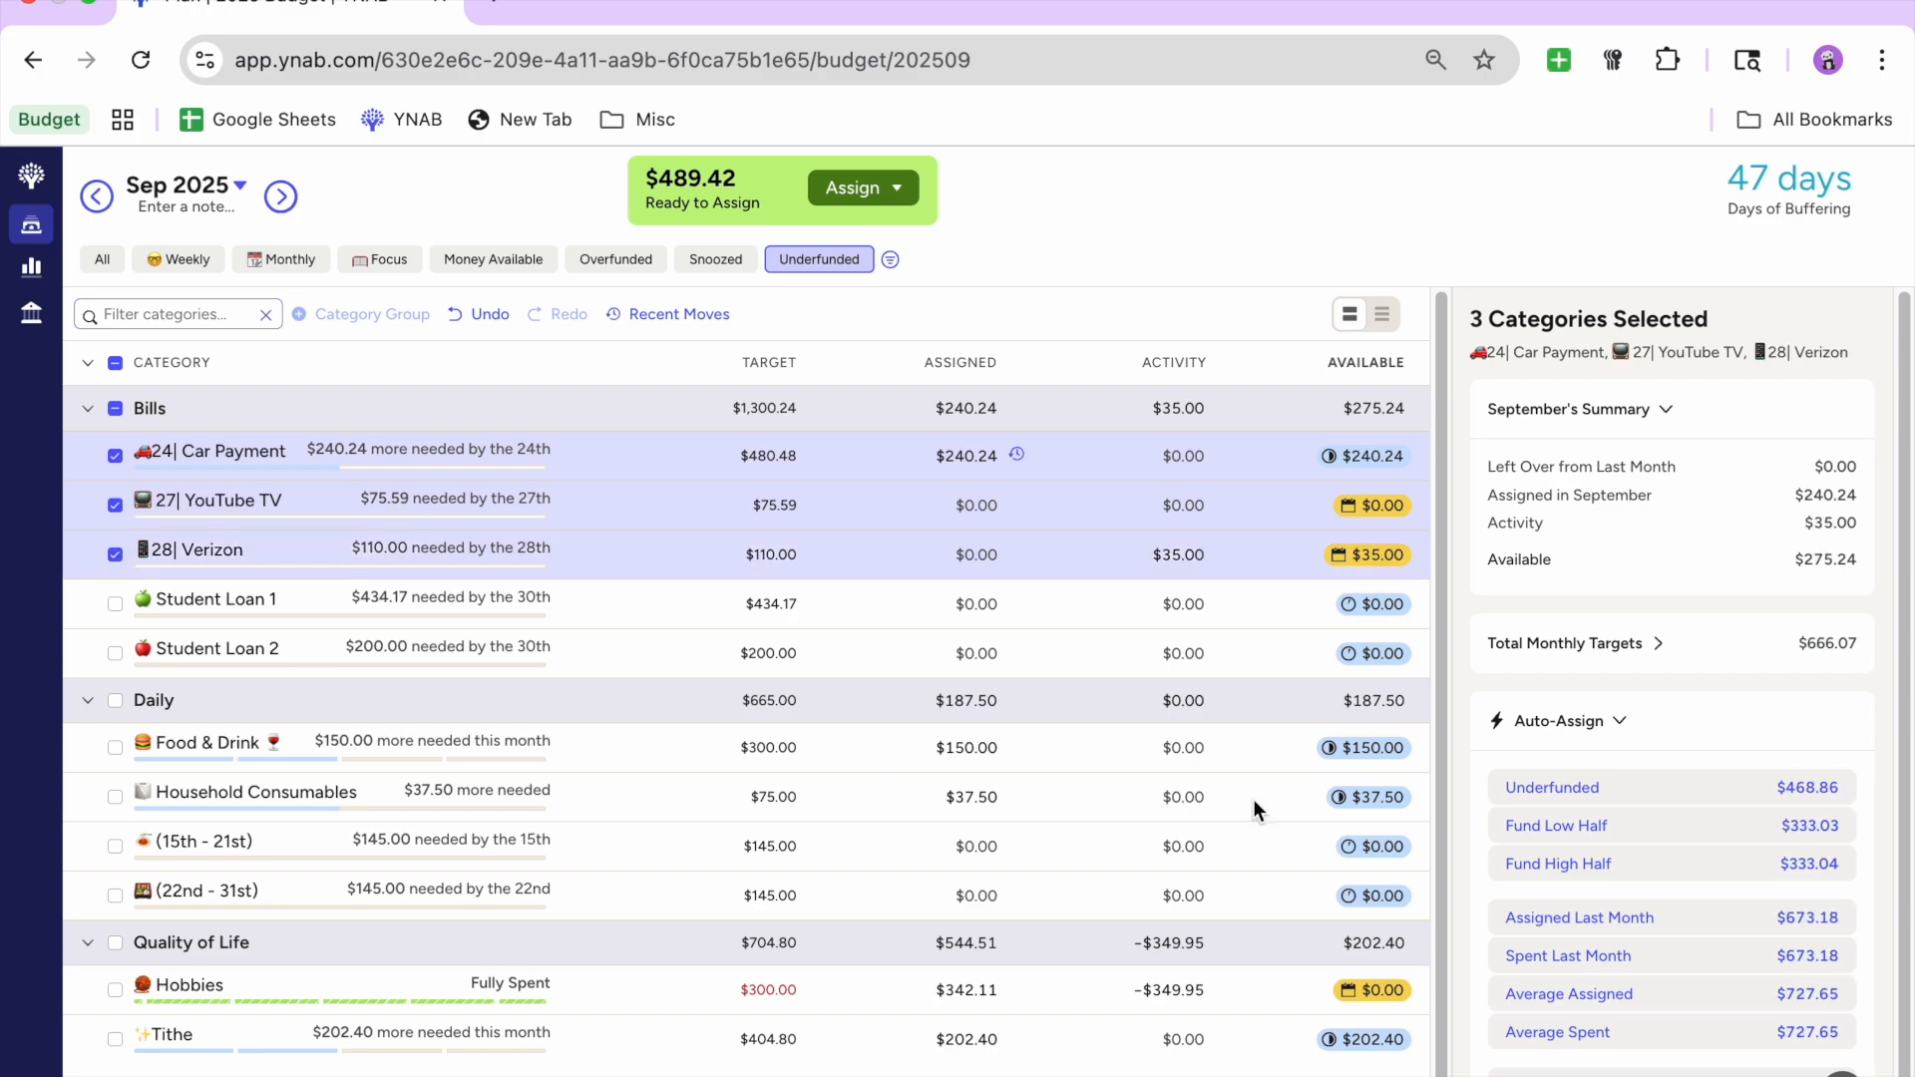
left_click(1800, 790)
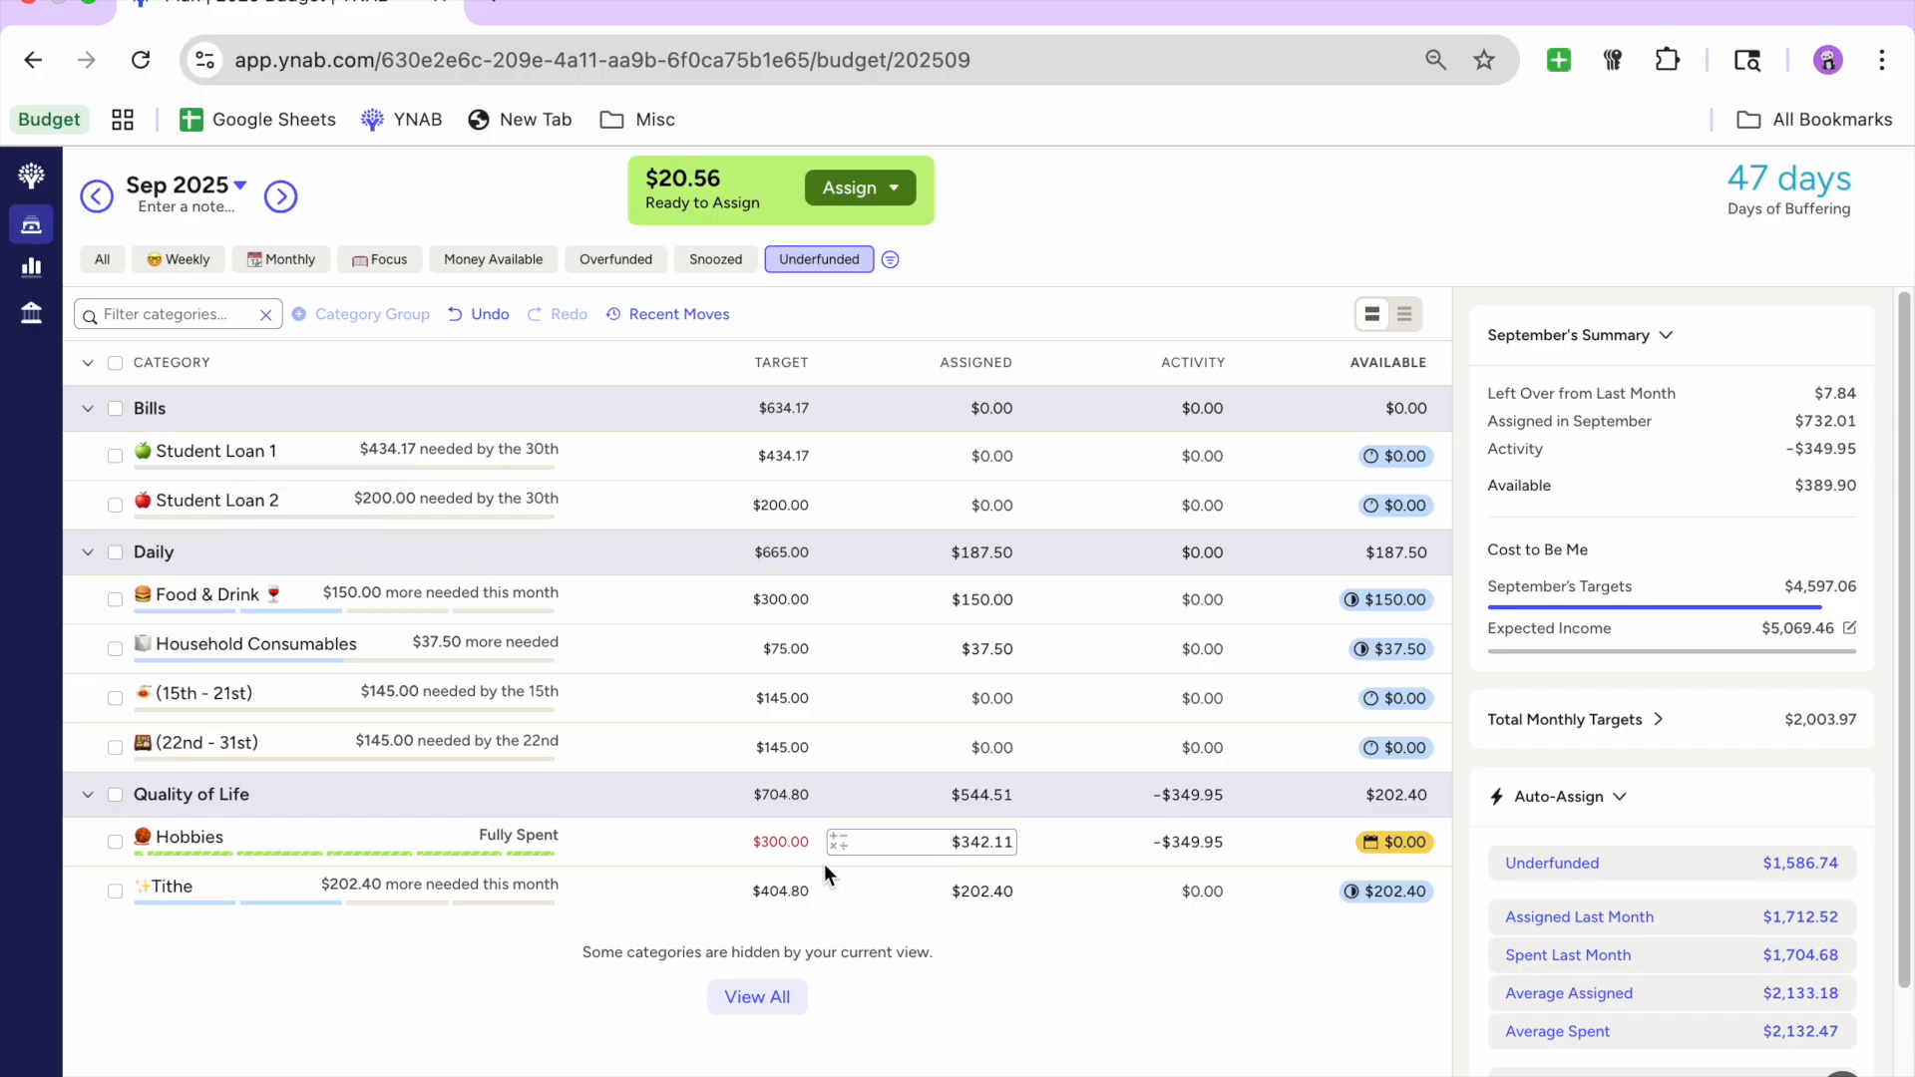
Step: Add the last $20.56 to the amount assigned to Tithe and deselect the category
left_click(980, 893)
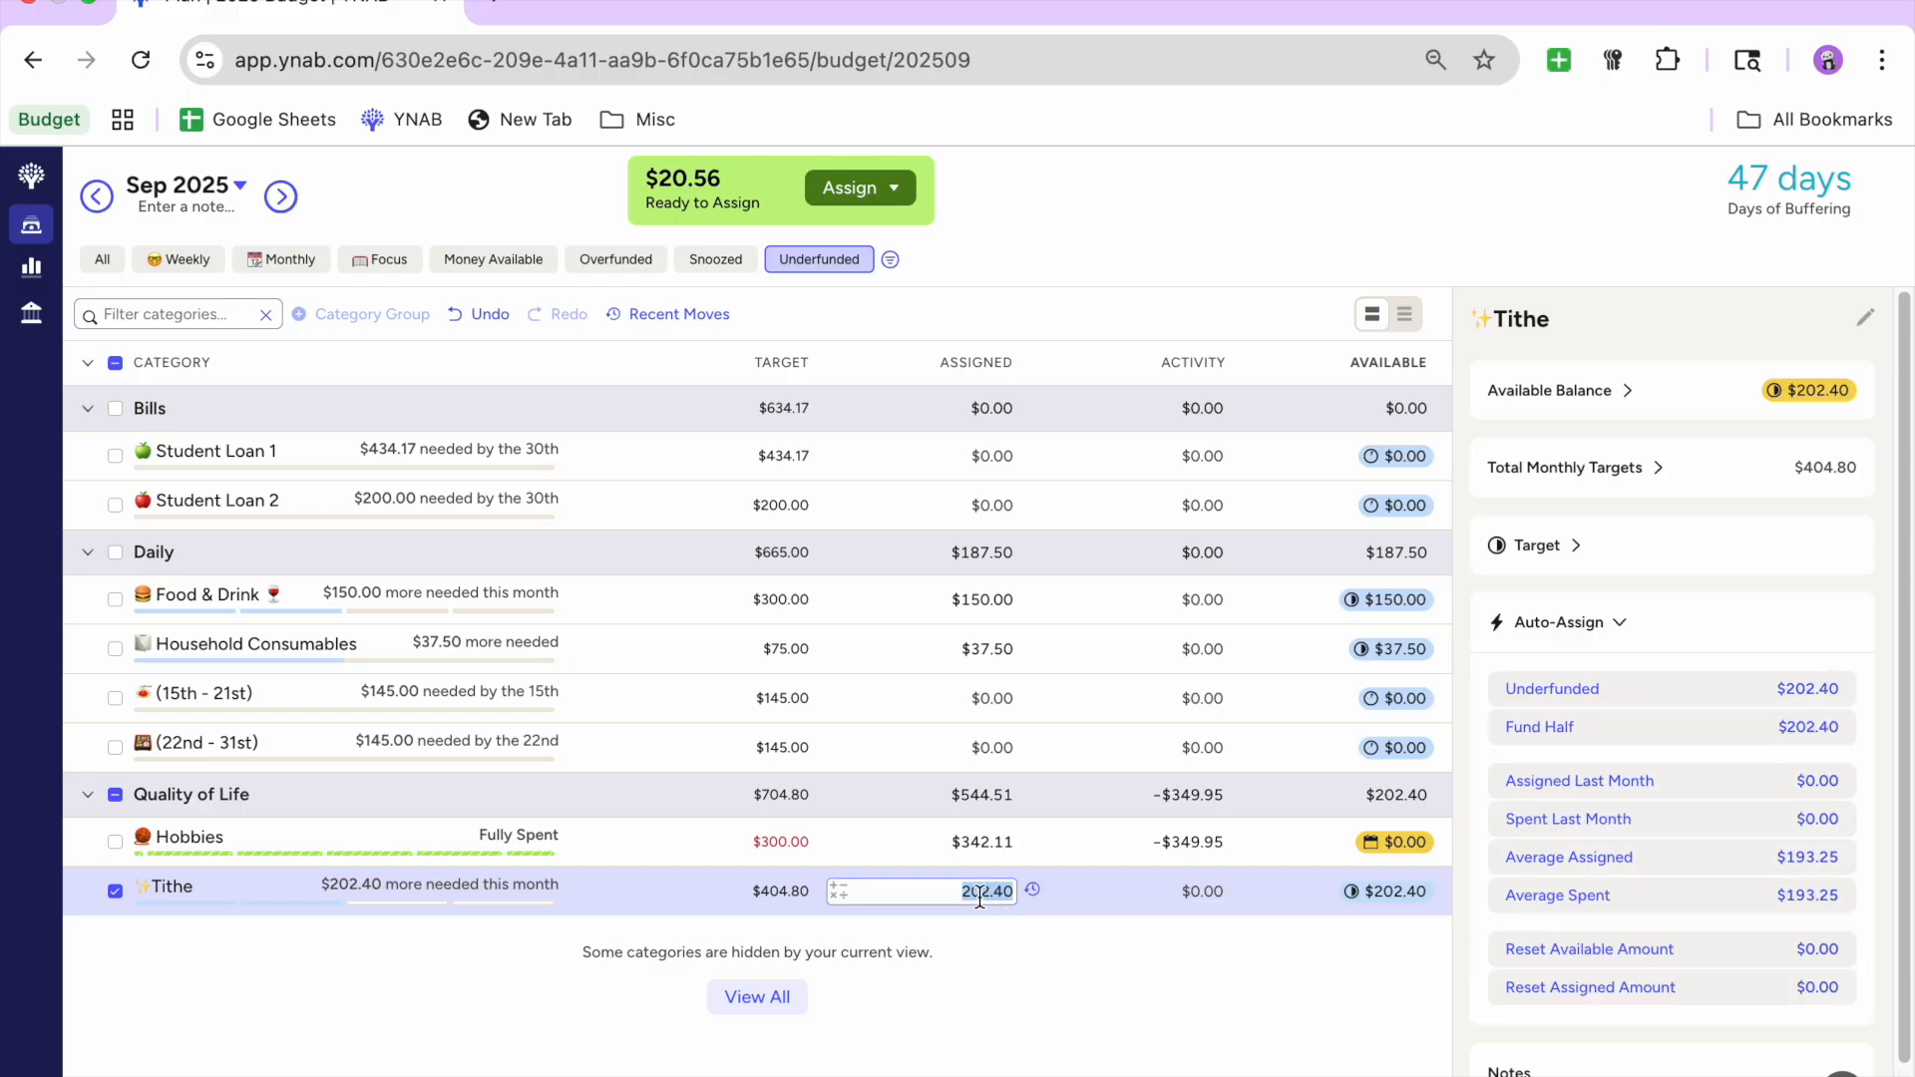
type("+20.56")
key("Return")
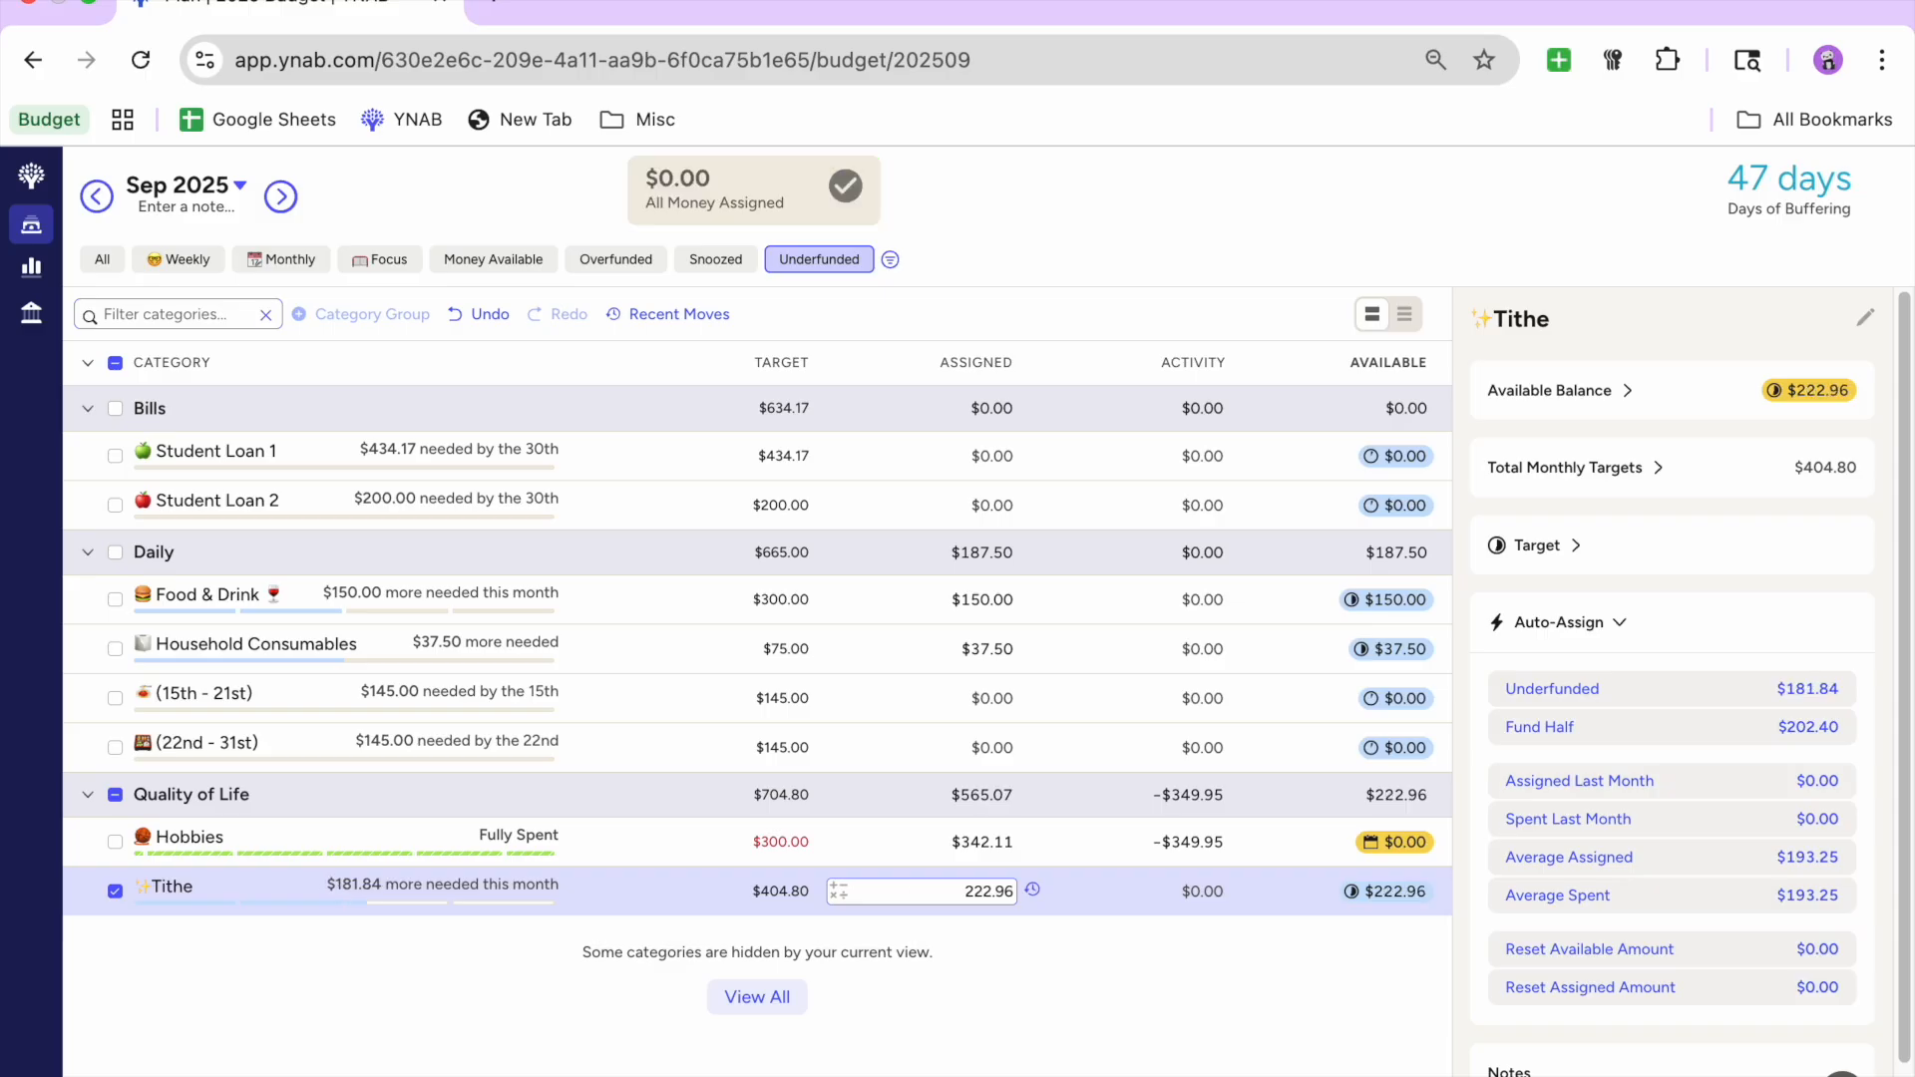
left_click(1065, 1045)
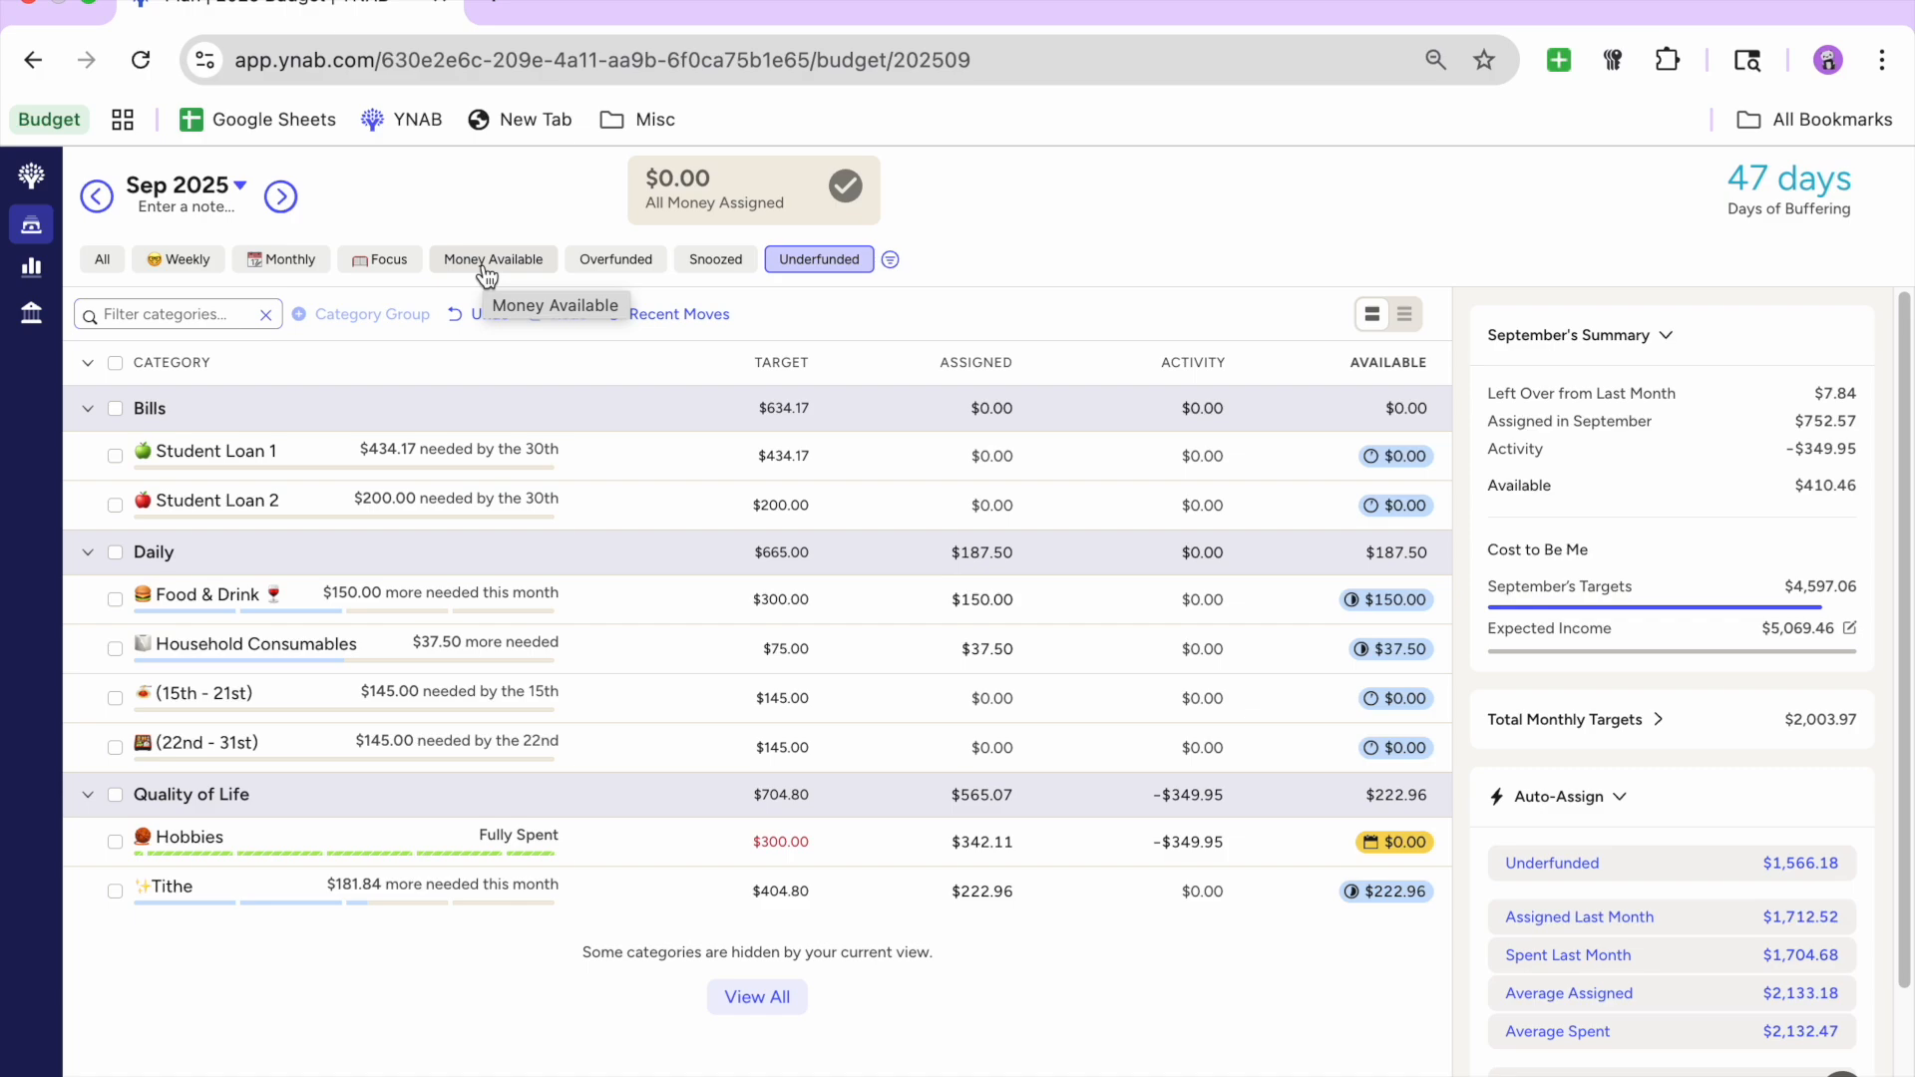
Step: Filter the plan to categories with money available and examine their balances, including target progress for Job Replacement and Home Maintenance
left_click(487, 265)
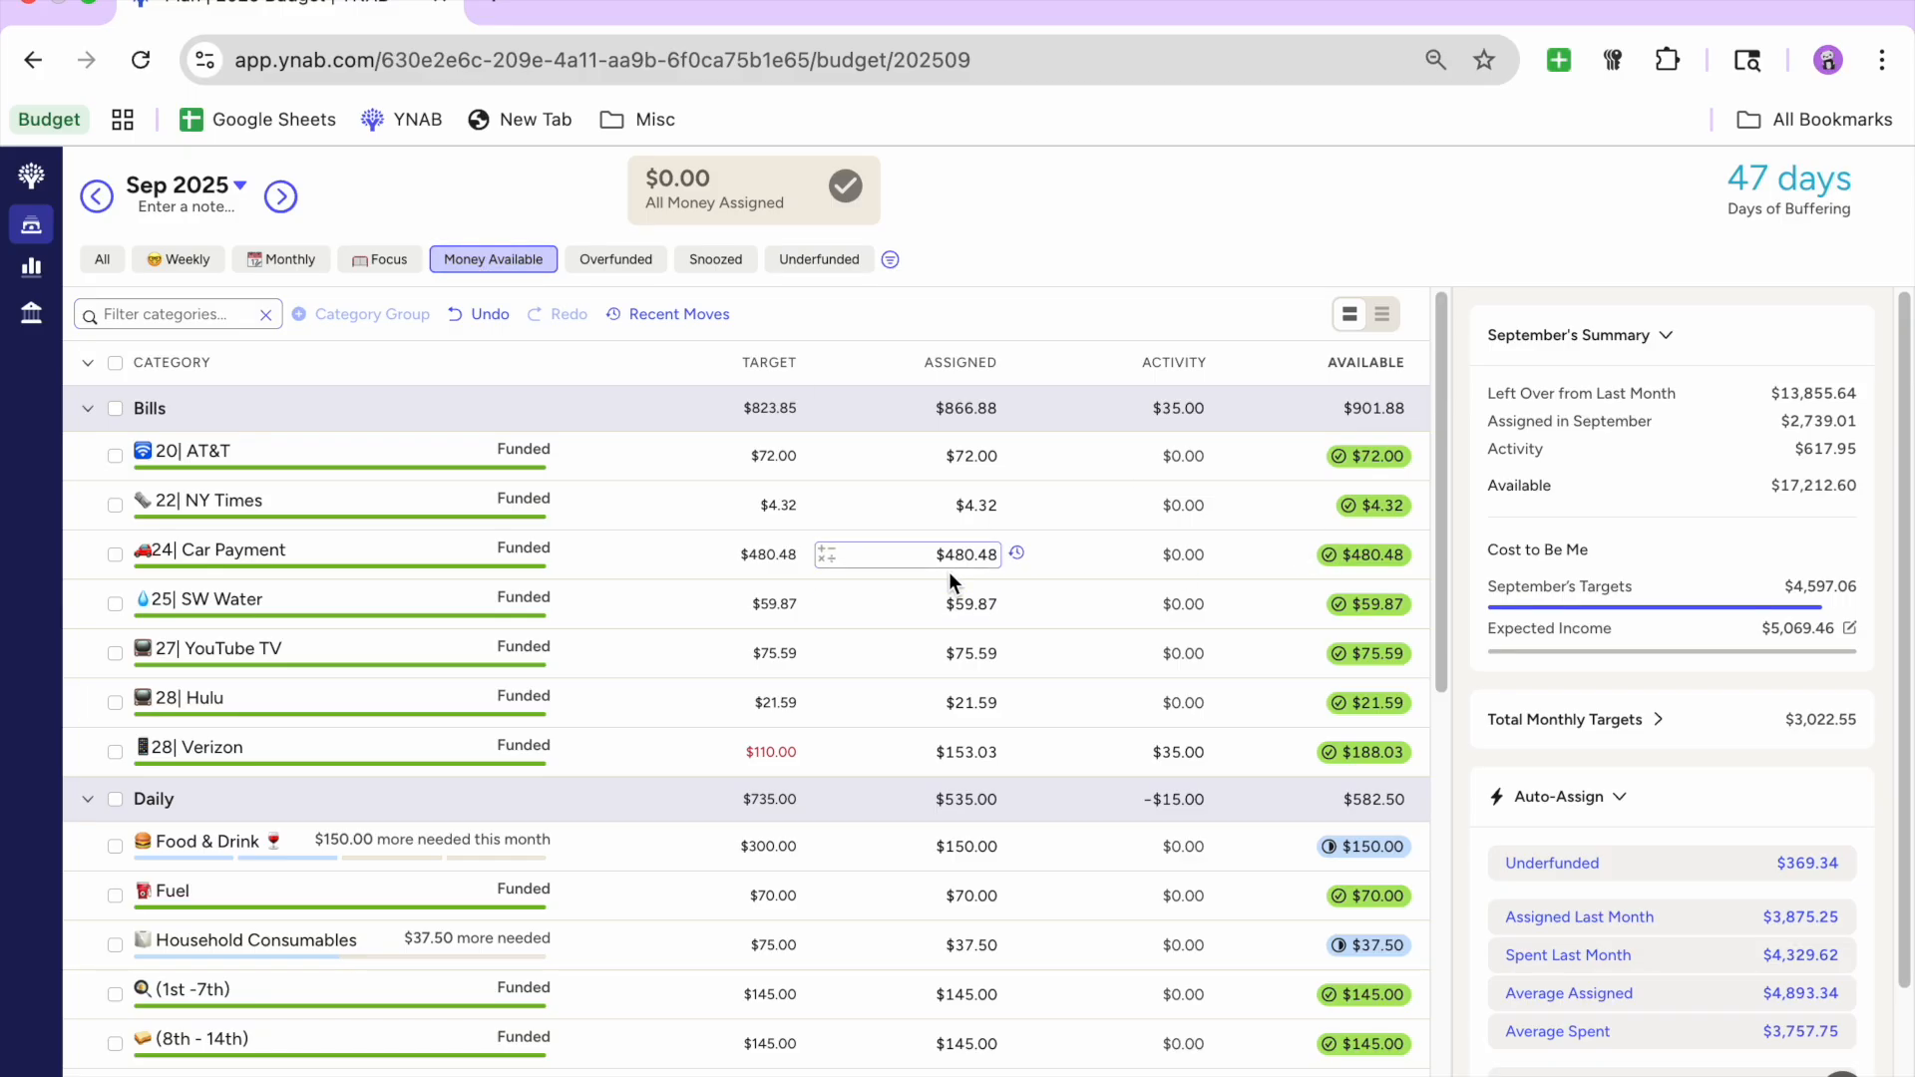
scroll(949, 572, "down", 3)
scroll(948, 571, "down", 7)
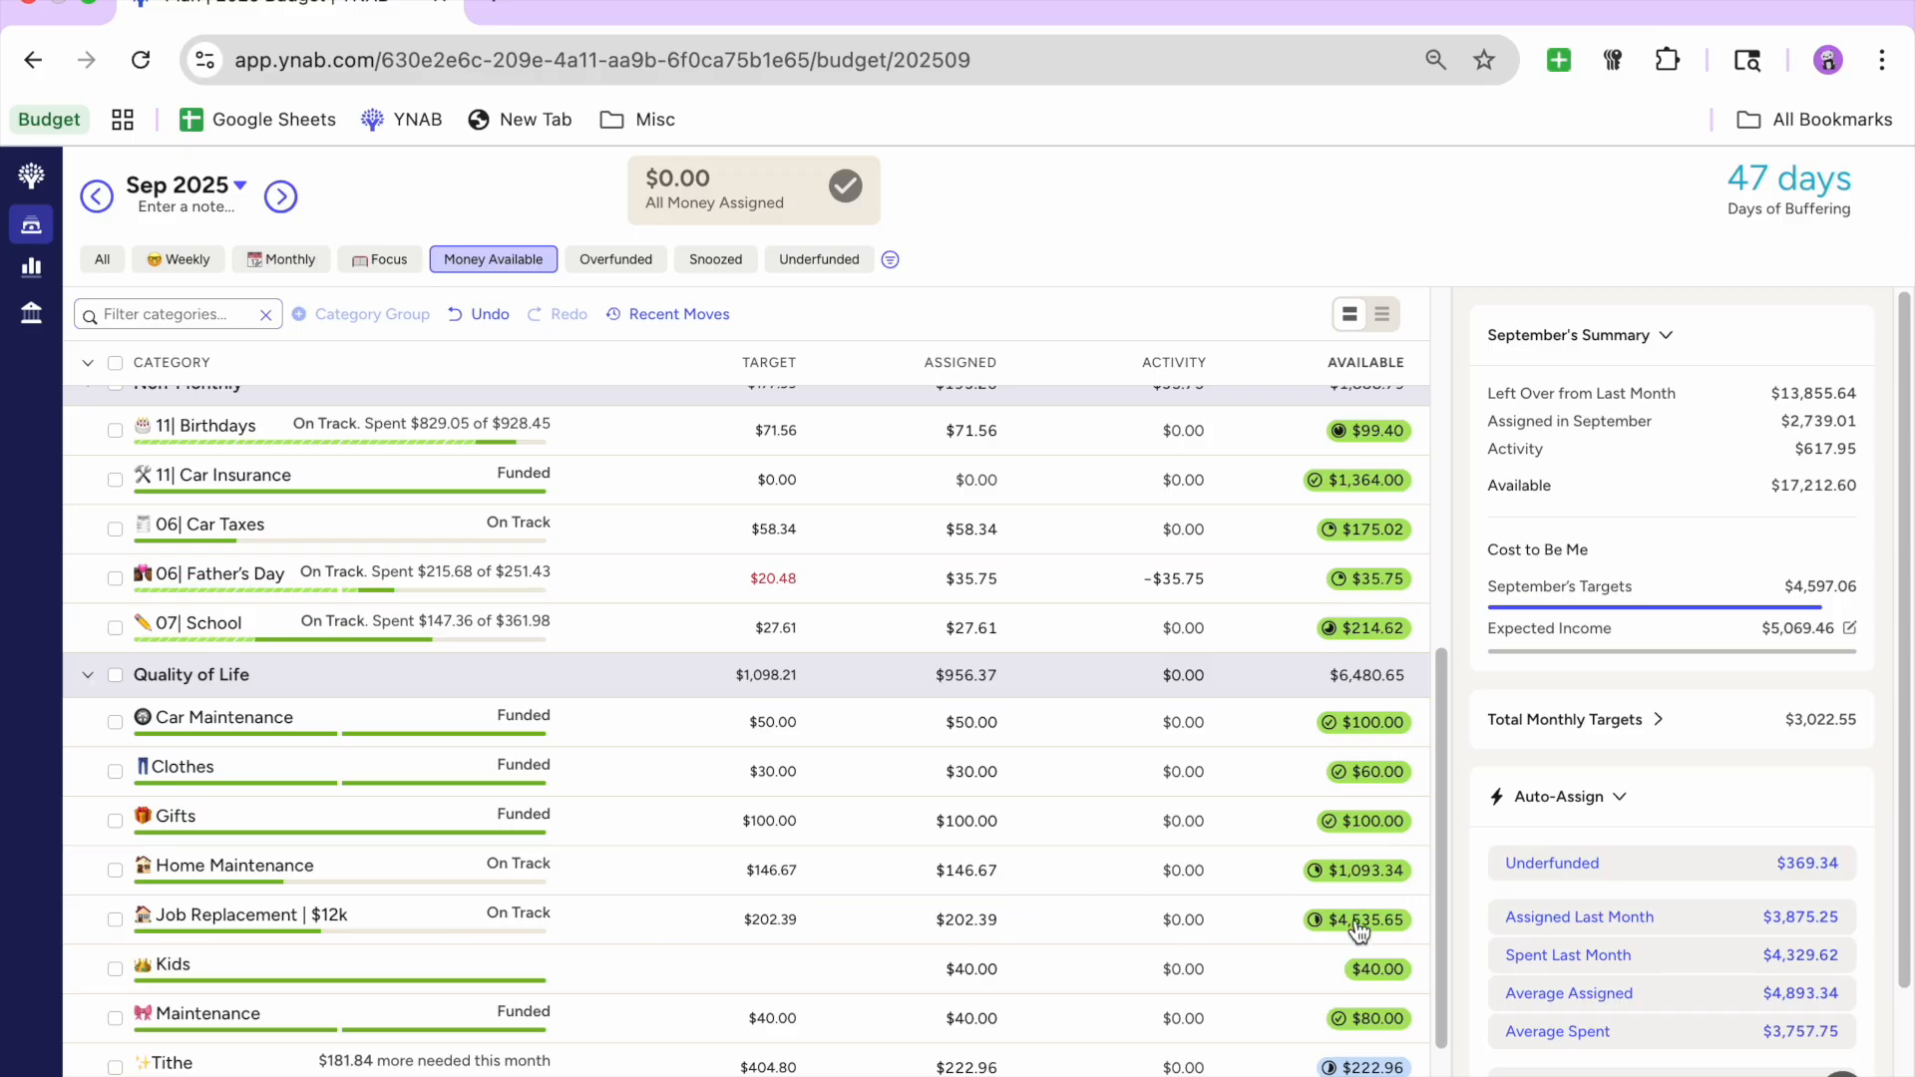
mouse_move(1360, 926)
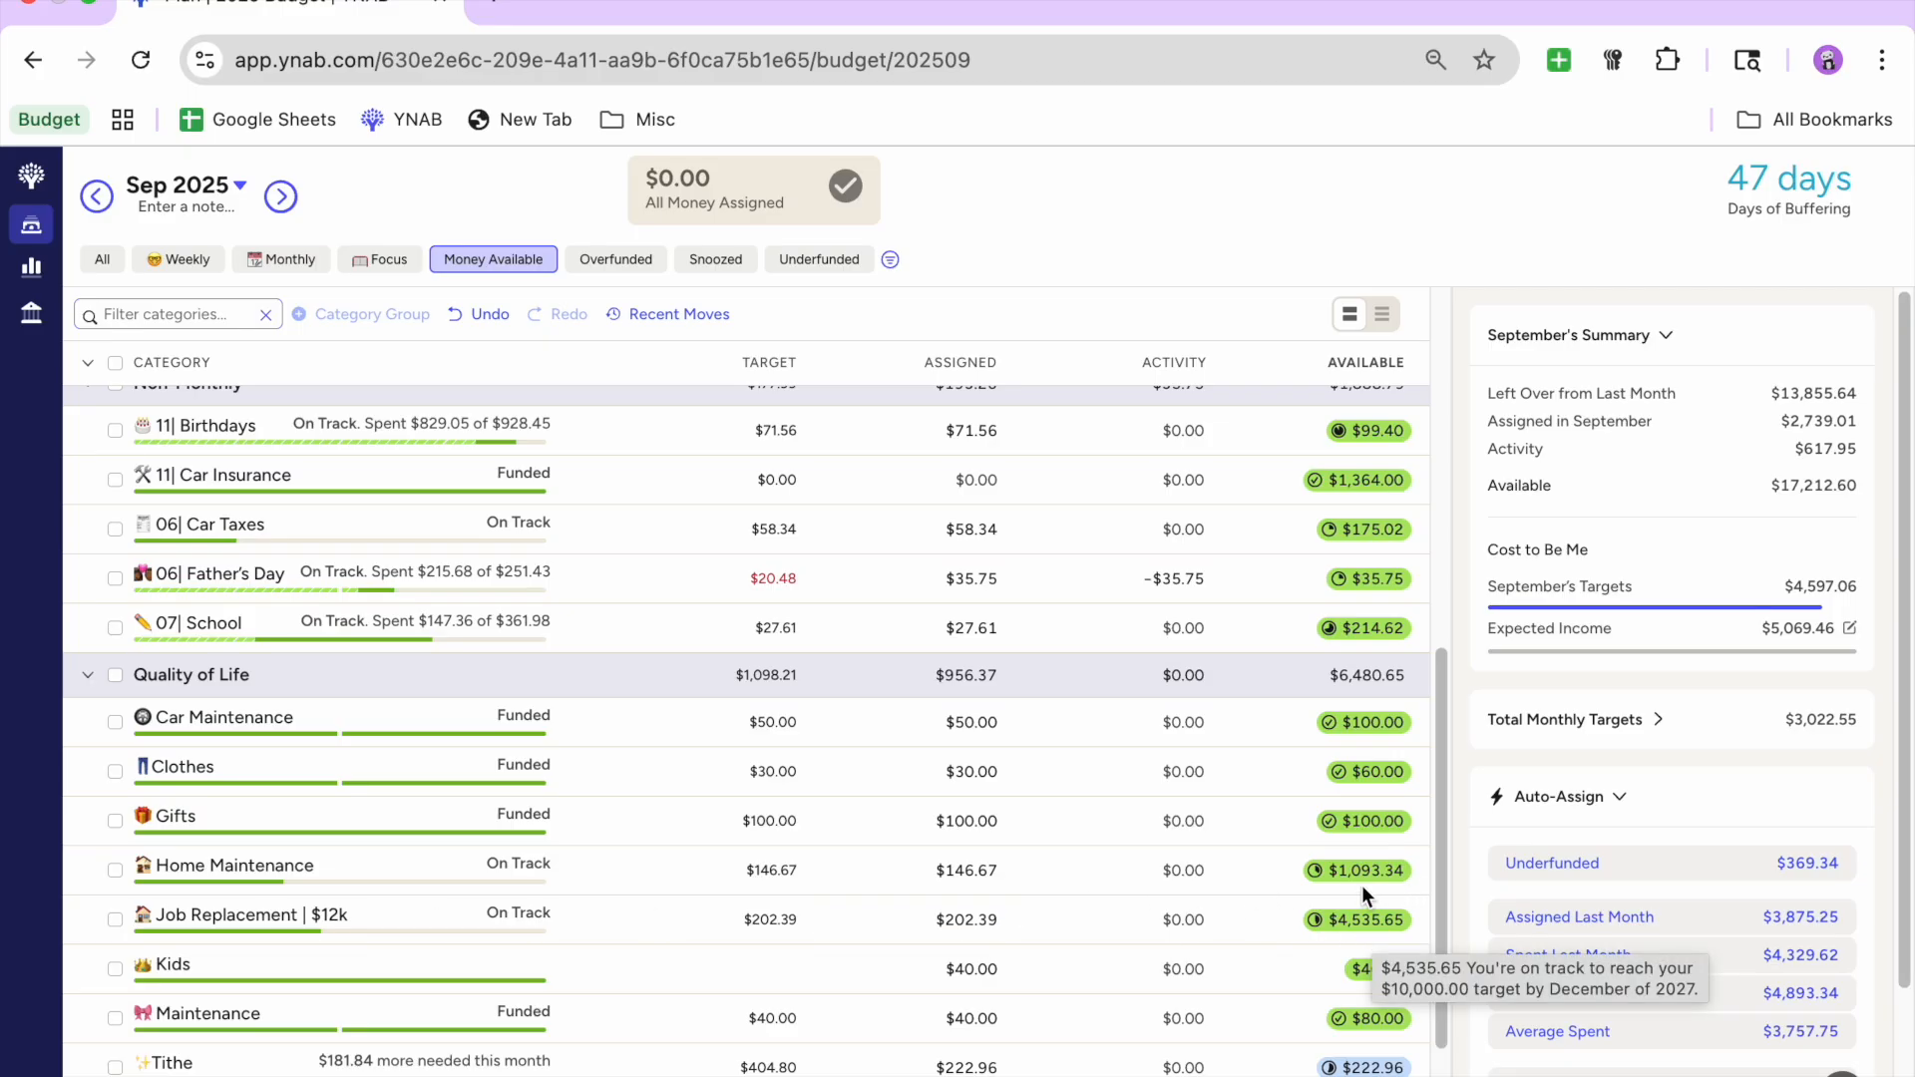
mouse_move(1365, 885)
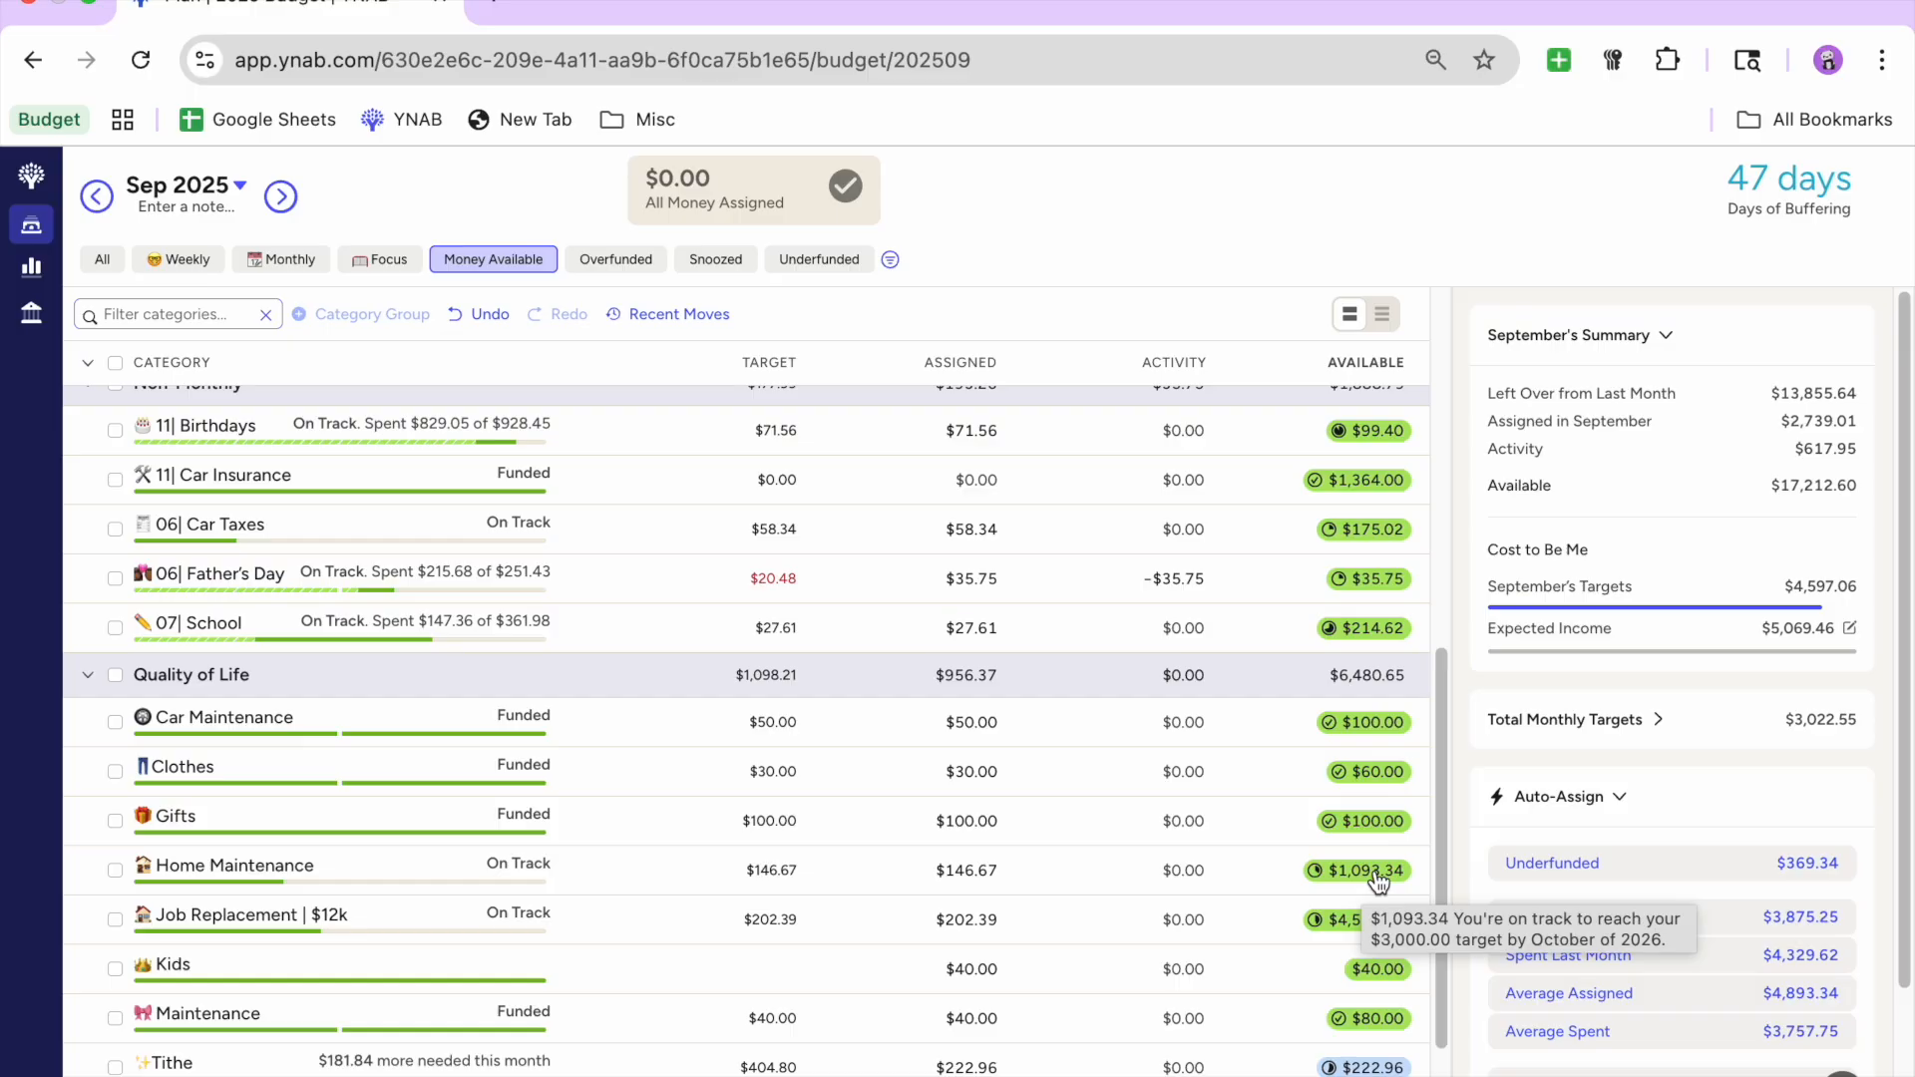
scroll(876, 894, "up", 4)
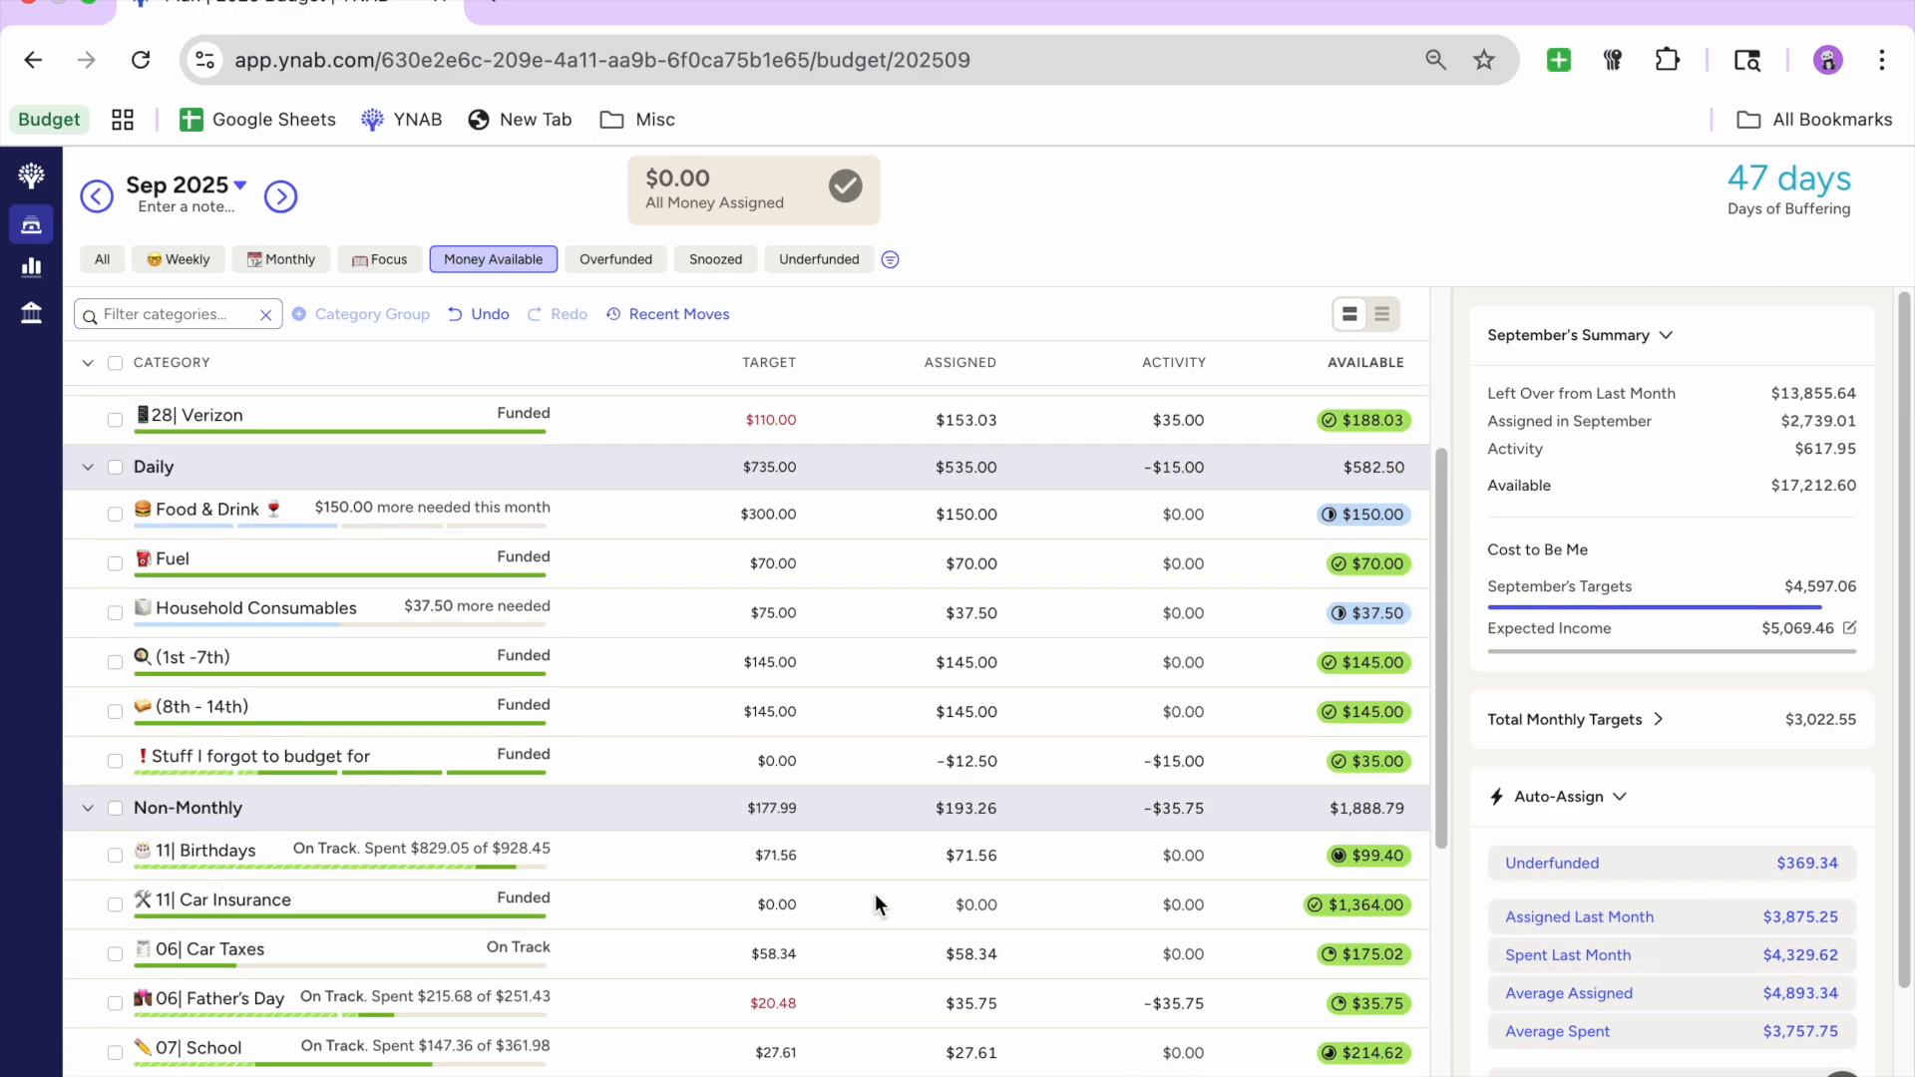
scroll(874, 893, "up", 2)
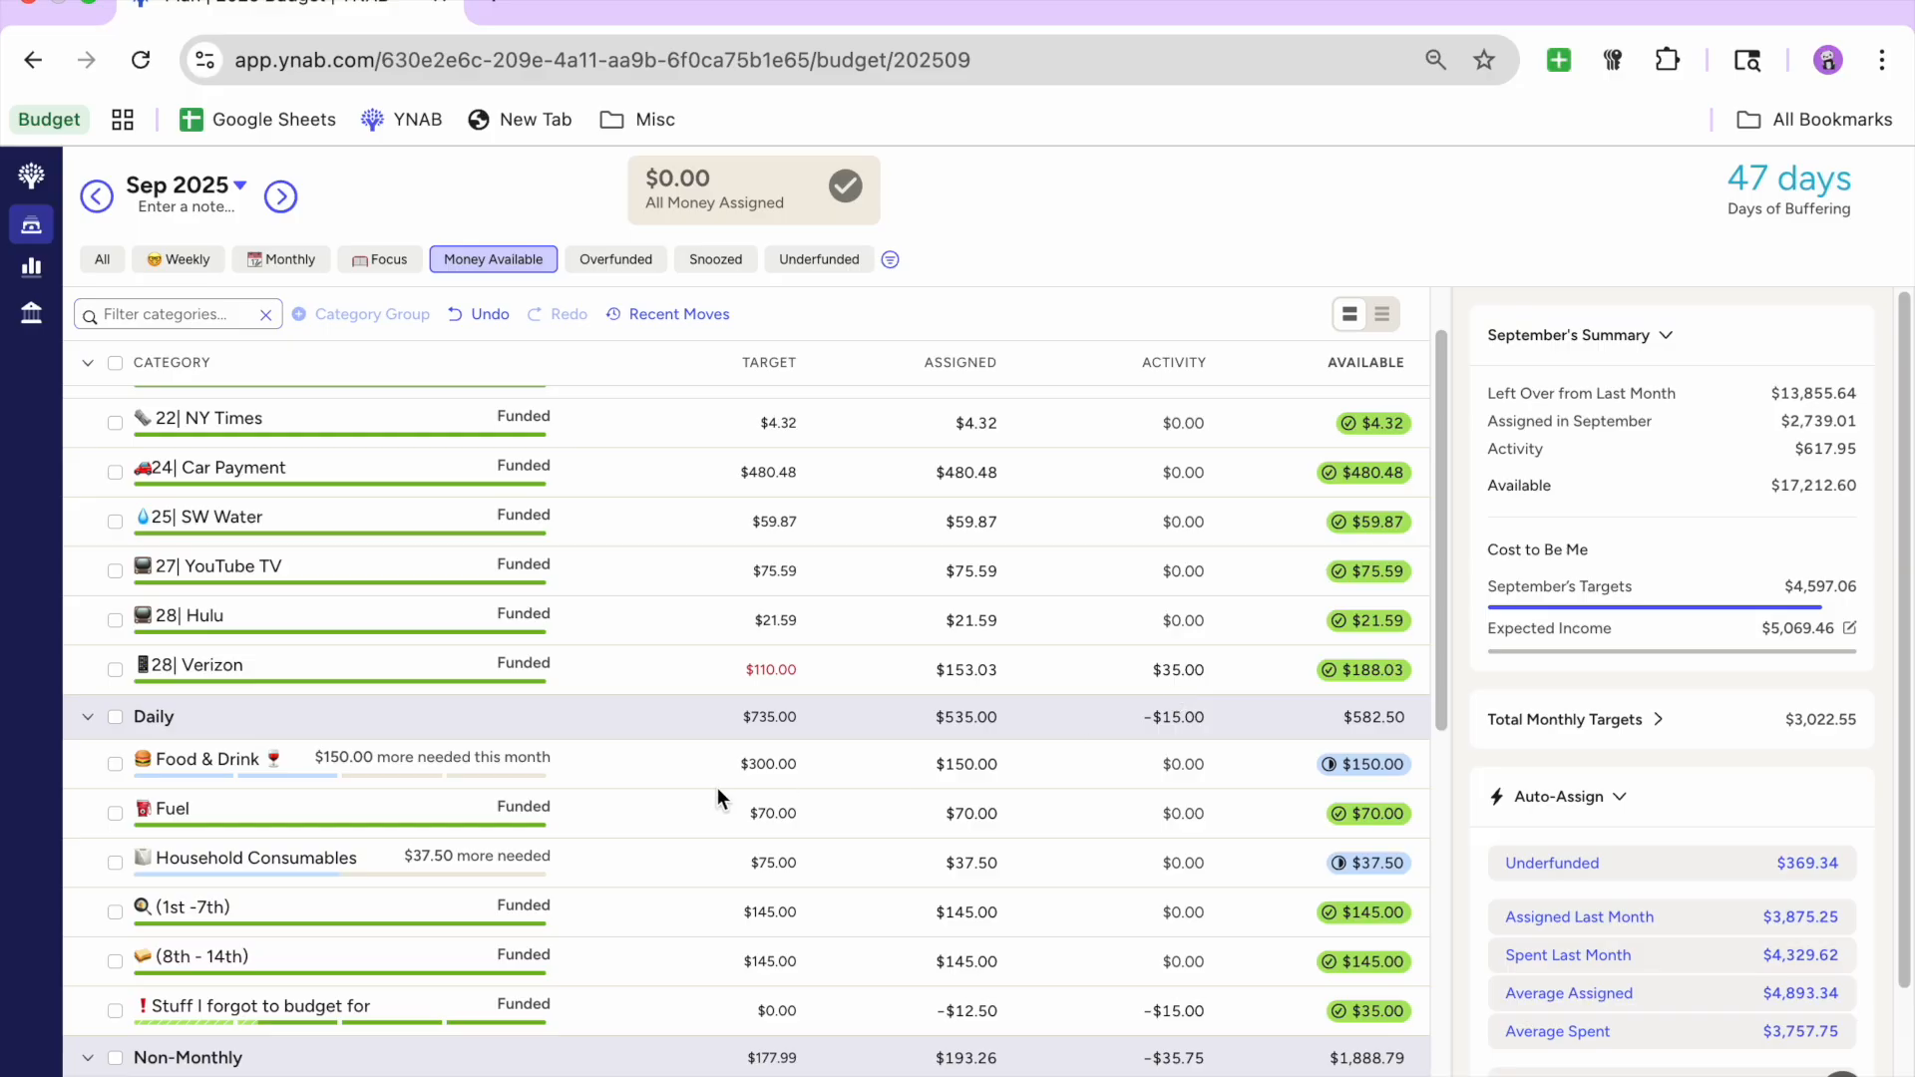
scroll(718, 786, "up", 1)
scroll(1052, 775, "down", 1)
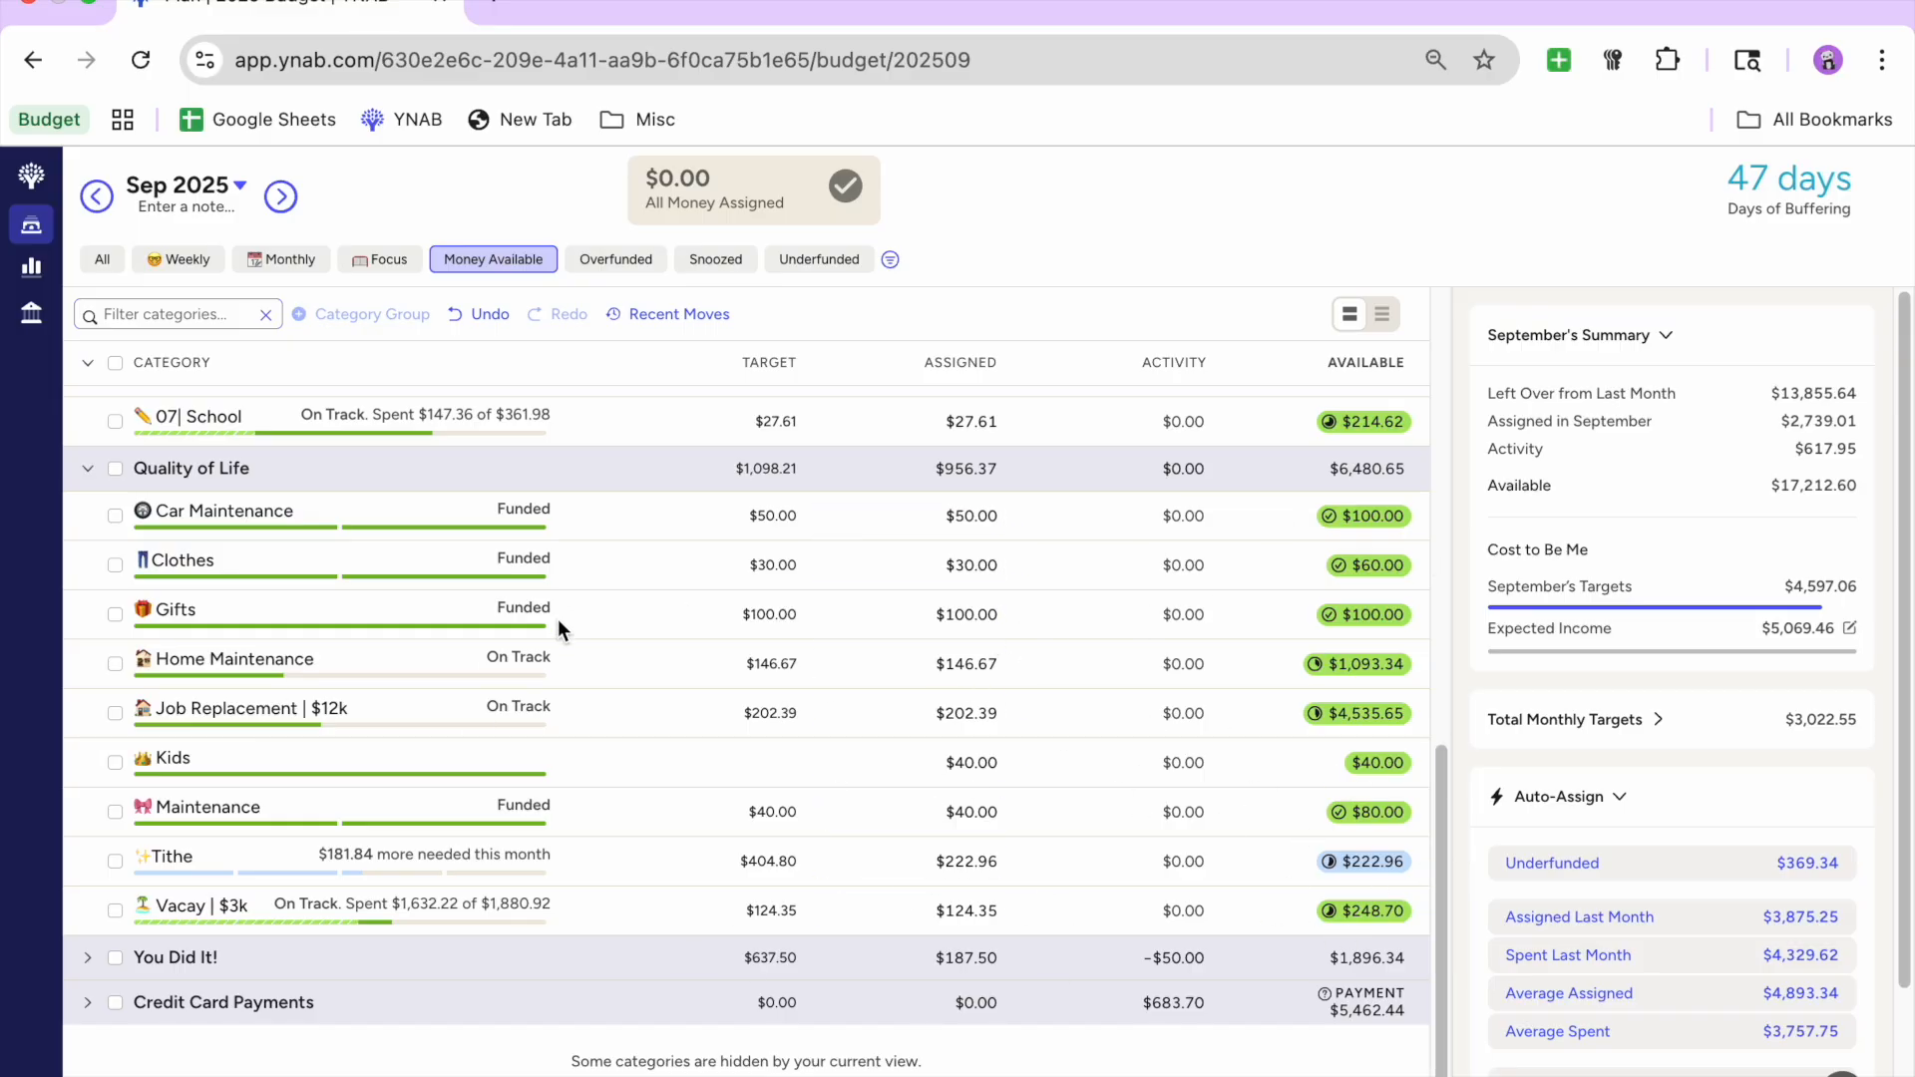
left_click_drag(1442, 896, 1454, 443)
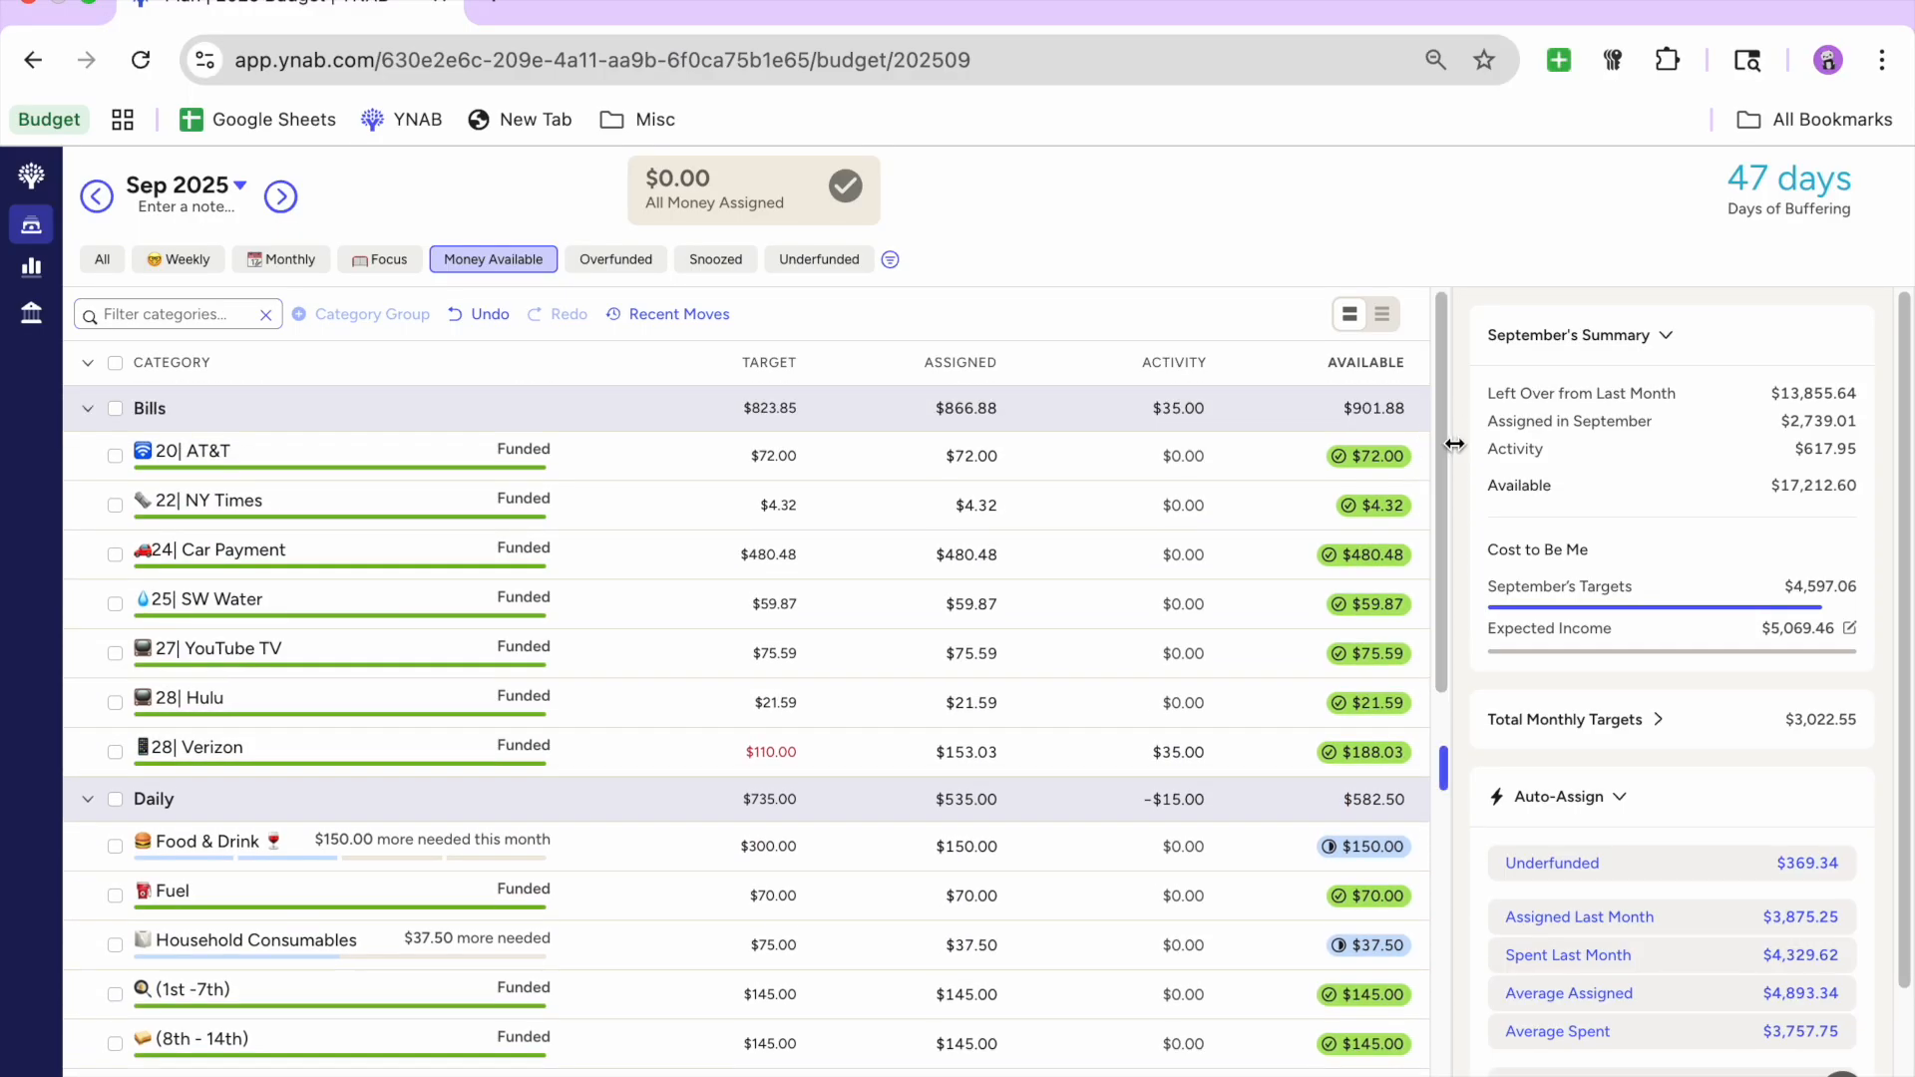